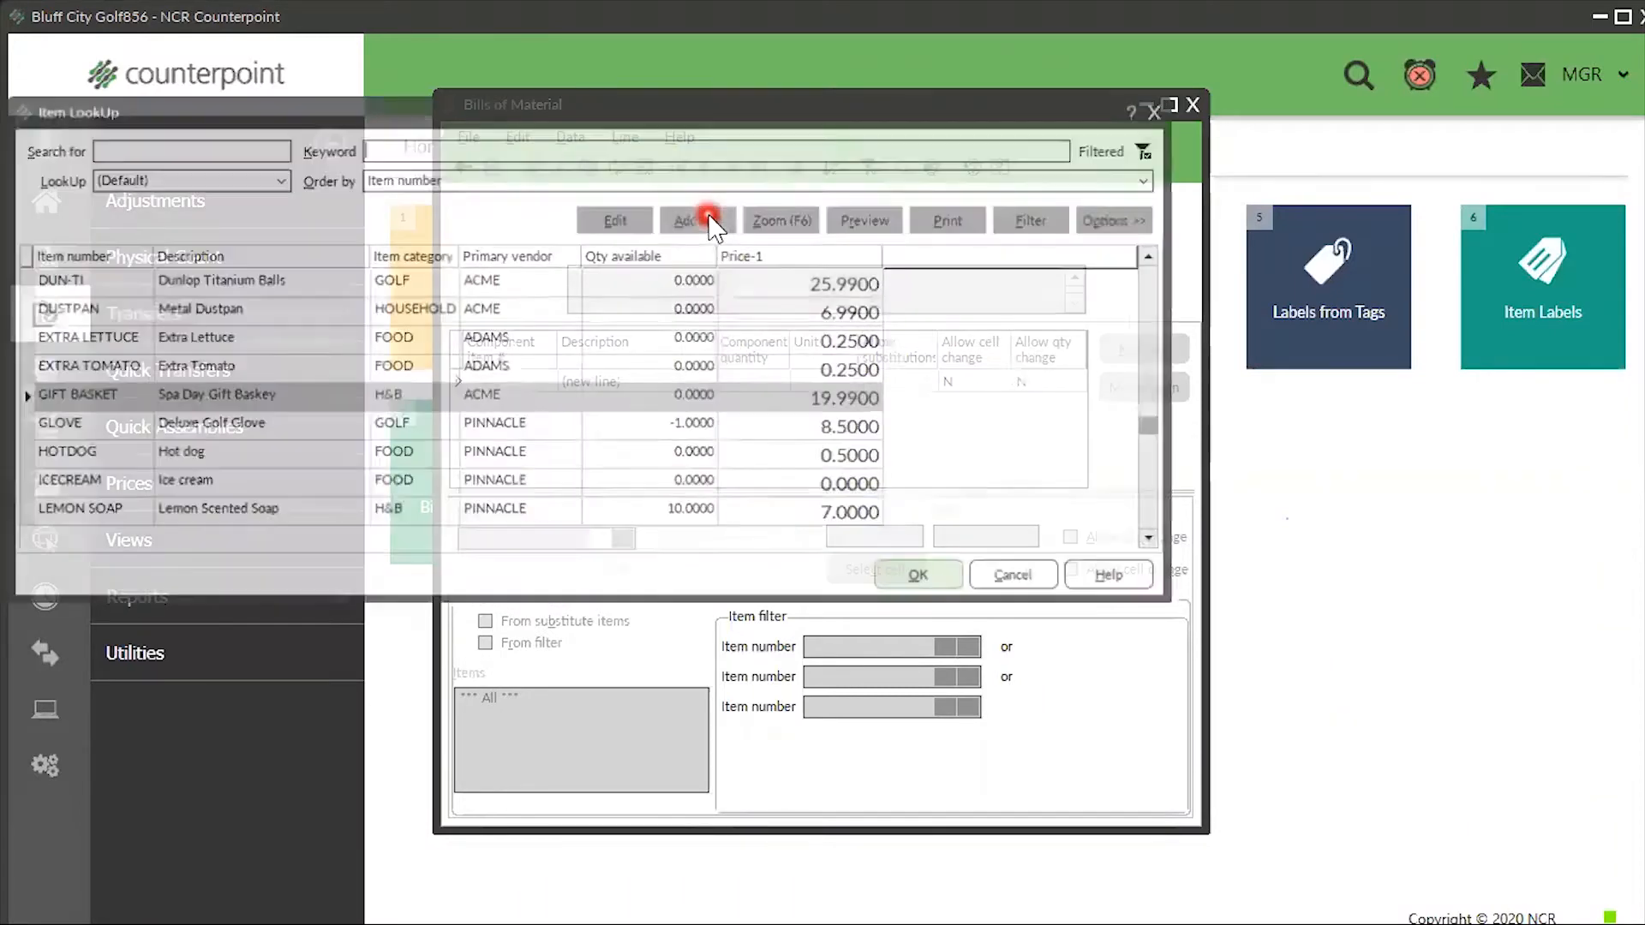
# - Look up 'gift', review the GIFT BASKET record, and choose it as the parent item
pyautogui.write('gift')
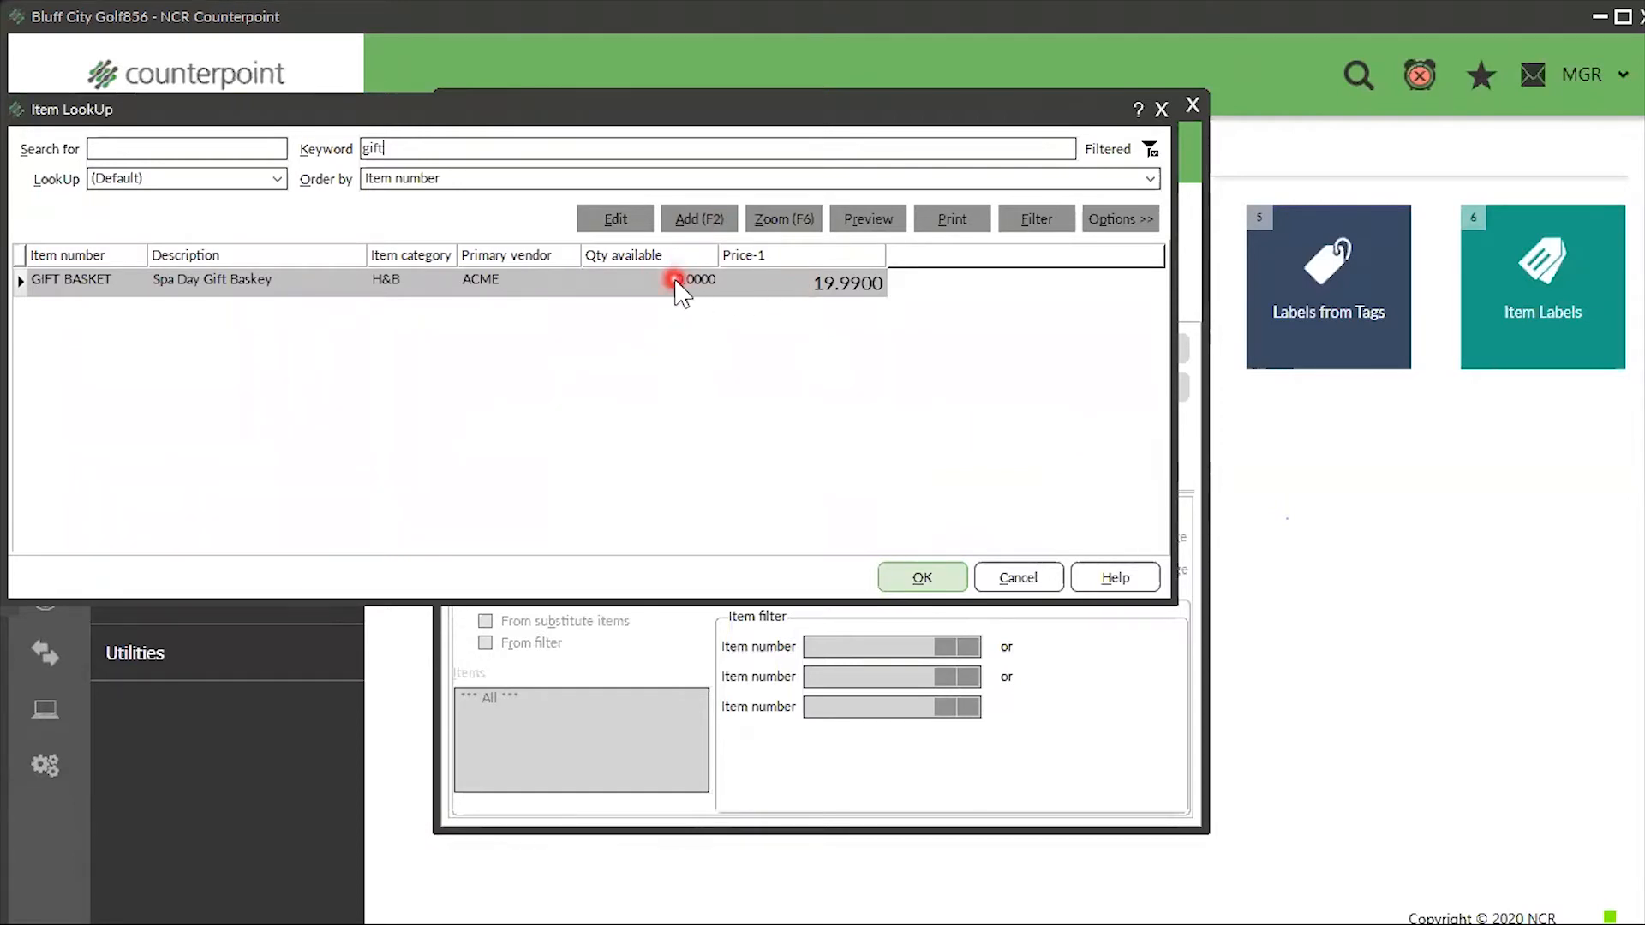
pyautogui.click(617, 219)
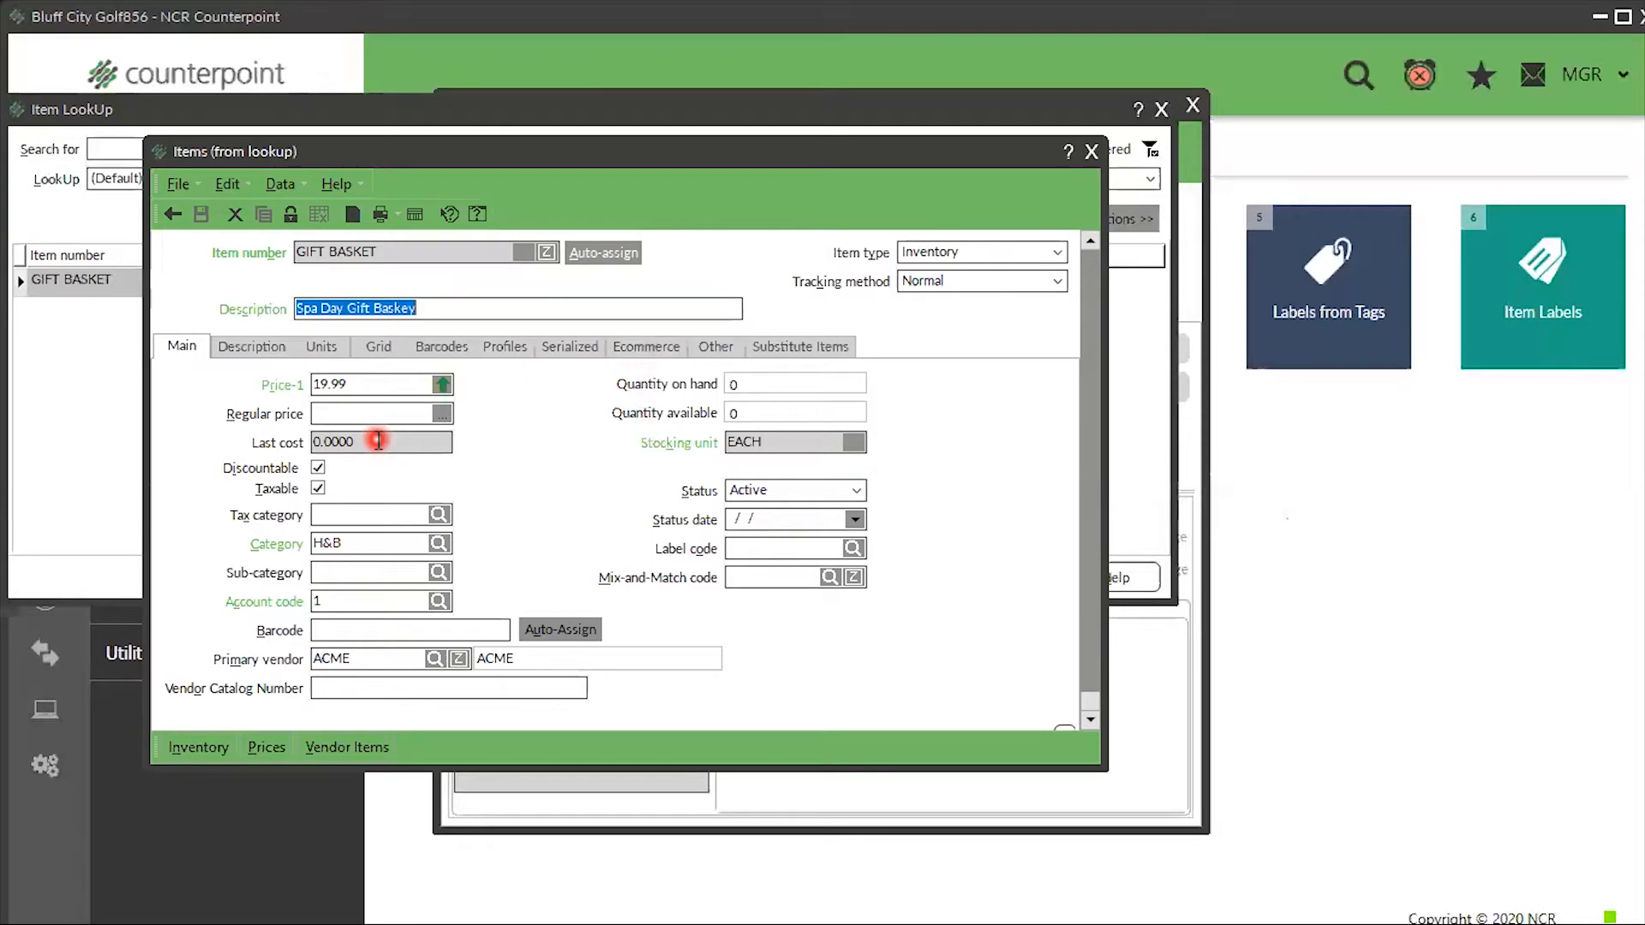
pyautogui.click(1089, 152)
pyautogui.click(908, 578)
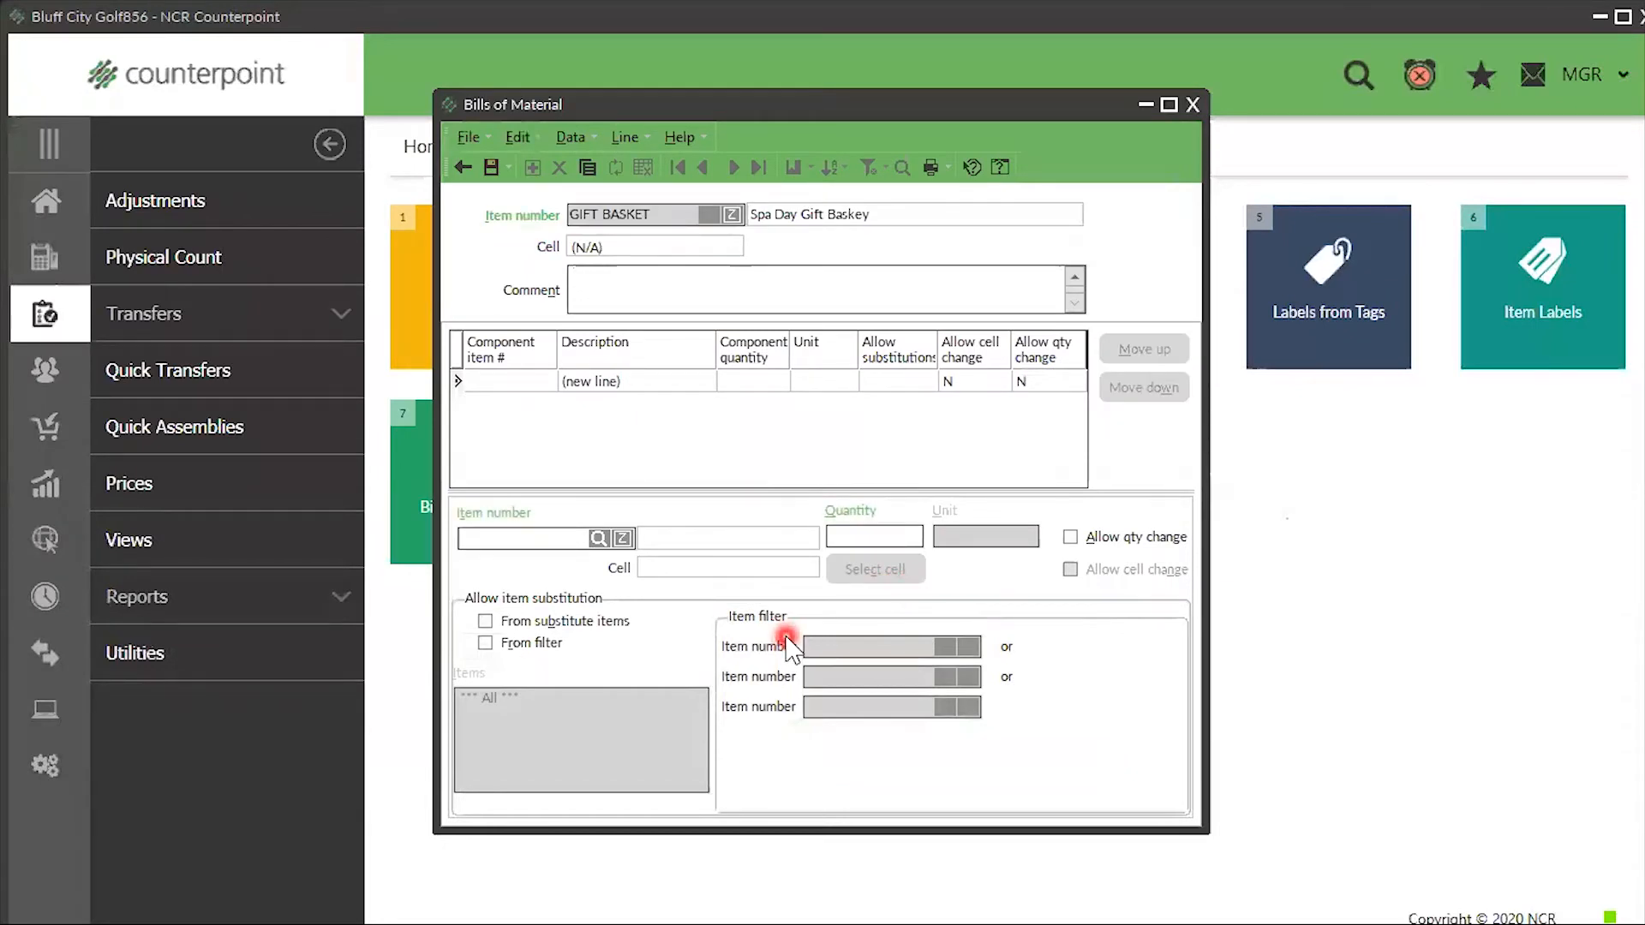
# - Add BODY SPRAY, found by searching 'jasmine', as a component at quantity 1
pyautogui.click(595, 537)
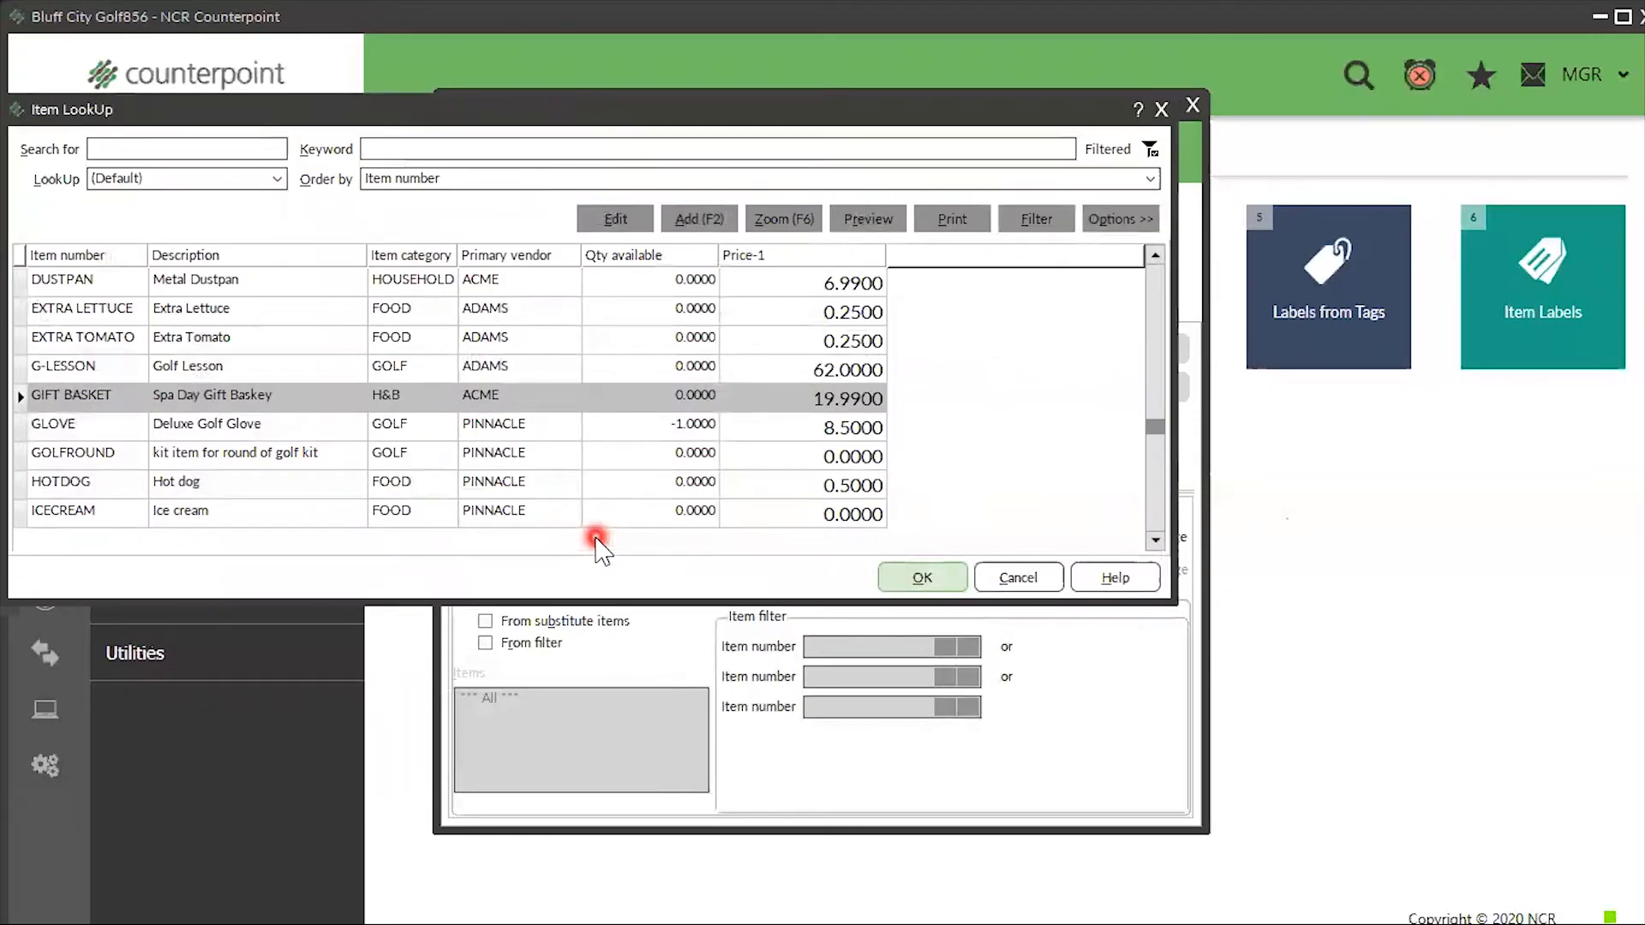
pyautogui.write('jasmine')
pyautogui.click(594, 537)
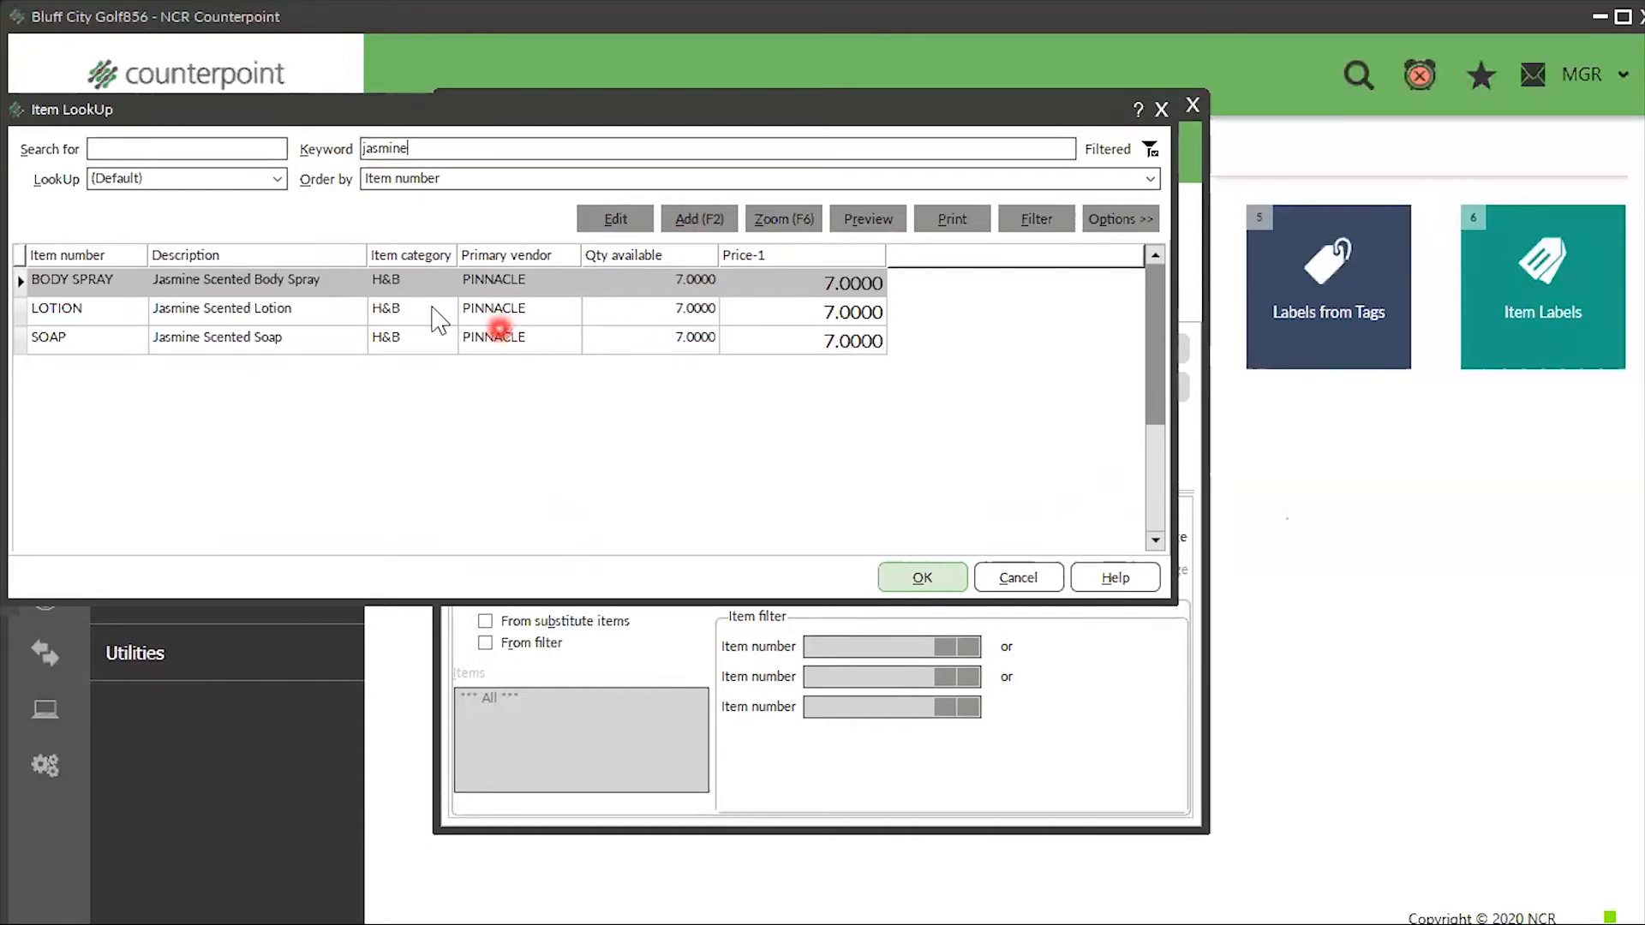
pyautogui.click(934, 577)
pyautogui.click(881, 547)
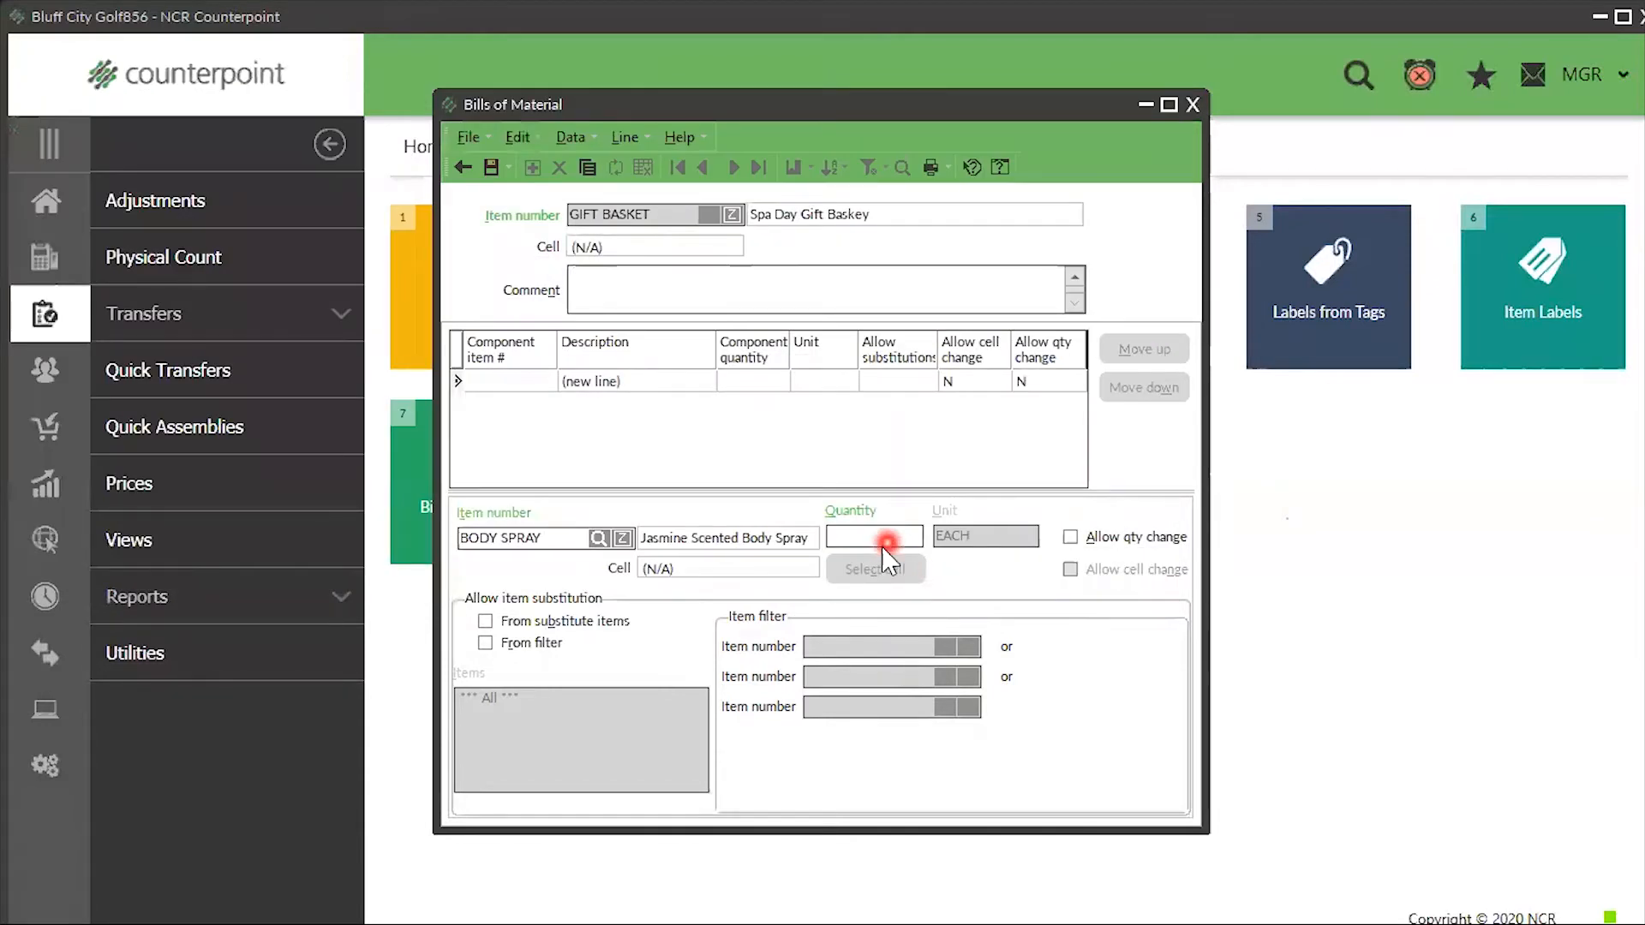
pyautogui.write('1')
pyautogui.click(845, 531)
pyautogui.press('Tab')
pyautogui.press('Tab')
pyautogui.press('Tab')
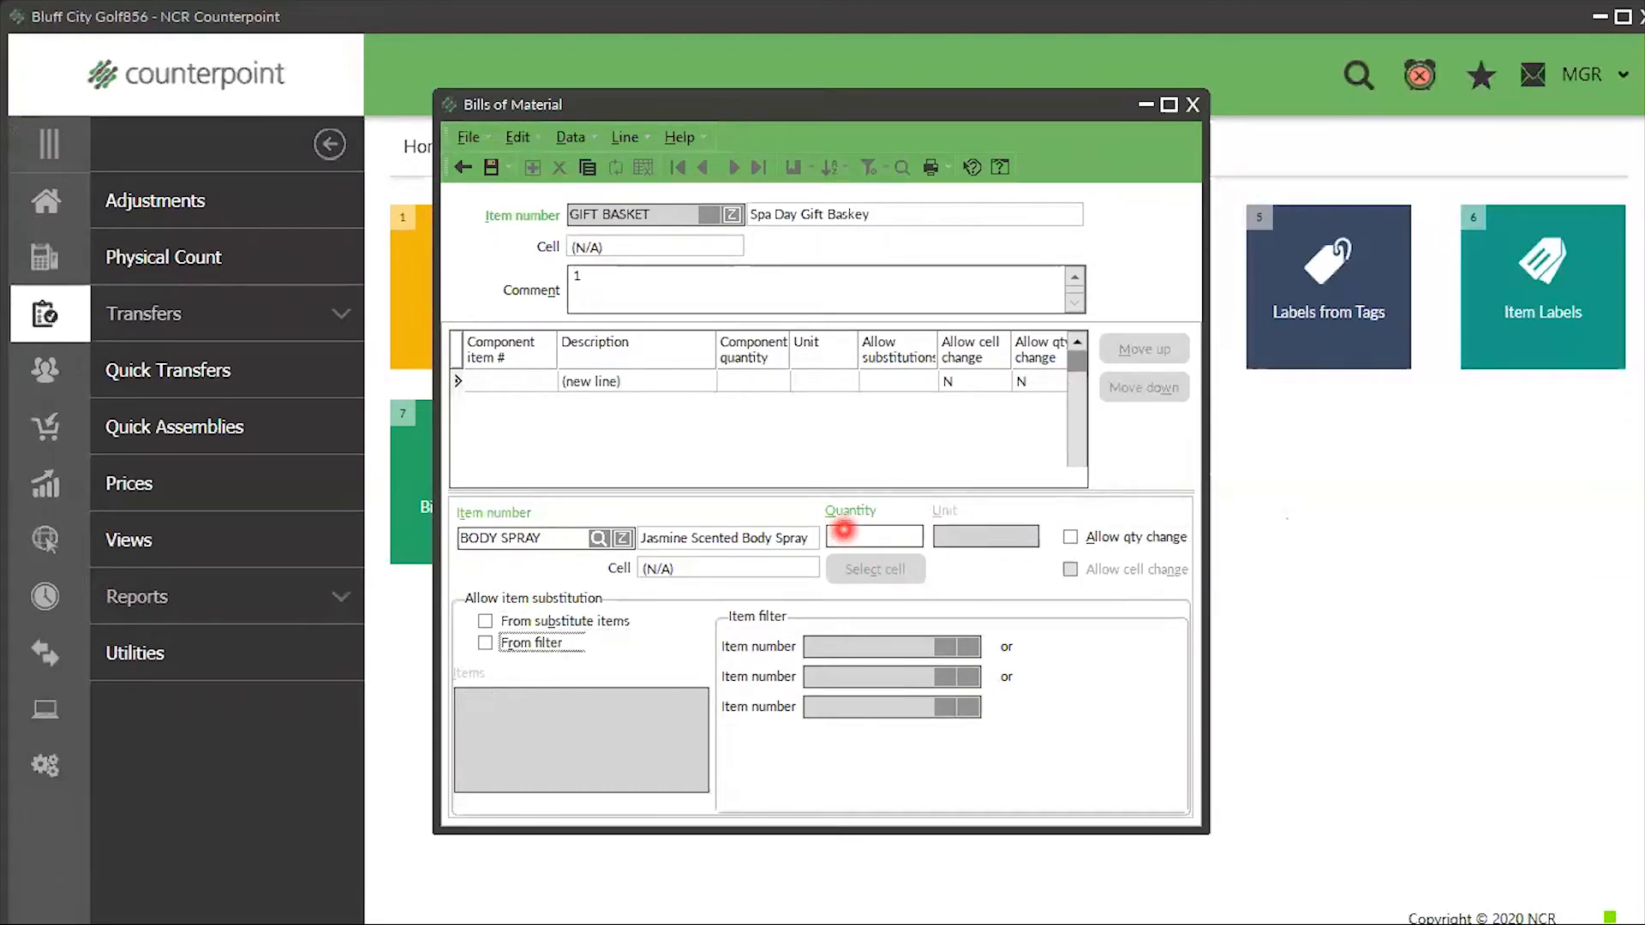
pyautogui.press('Tab')
# - Add LOTION as a component at quantity 1
pyautogui.click(597, 538)
pyautogui.write('lotion')
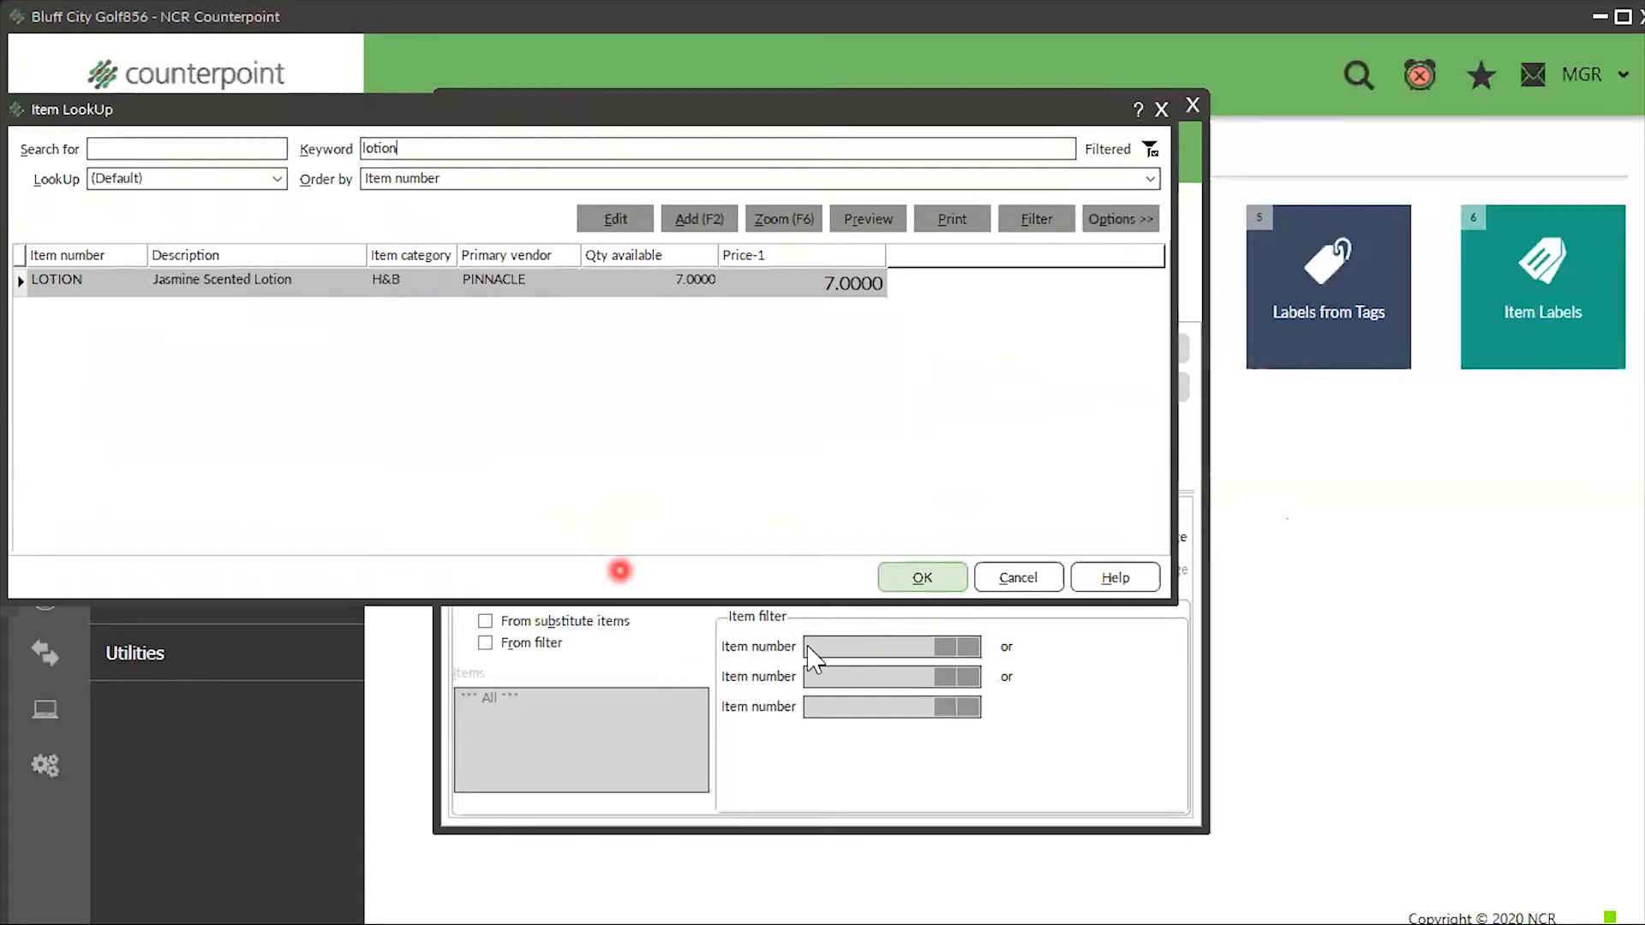
pyautogui.click(919, 577)
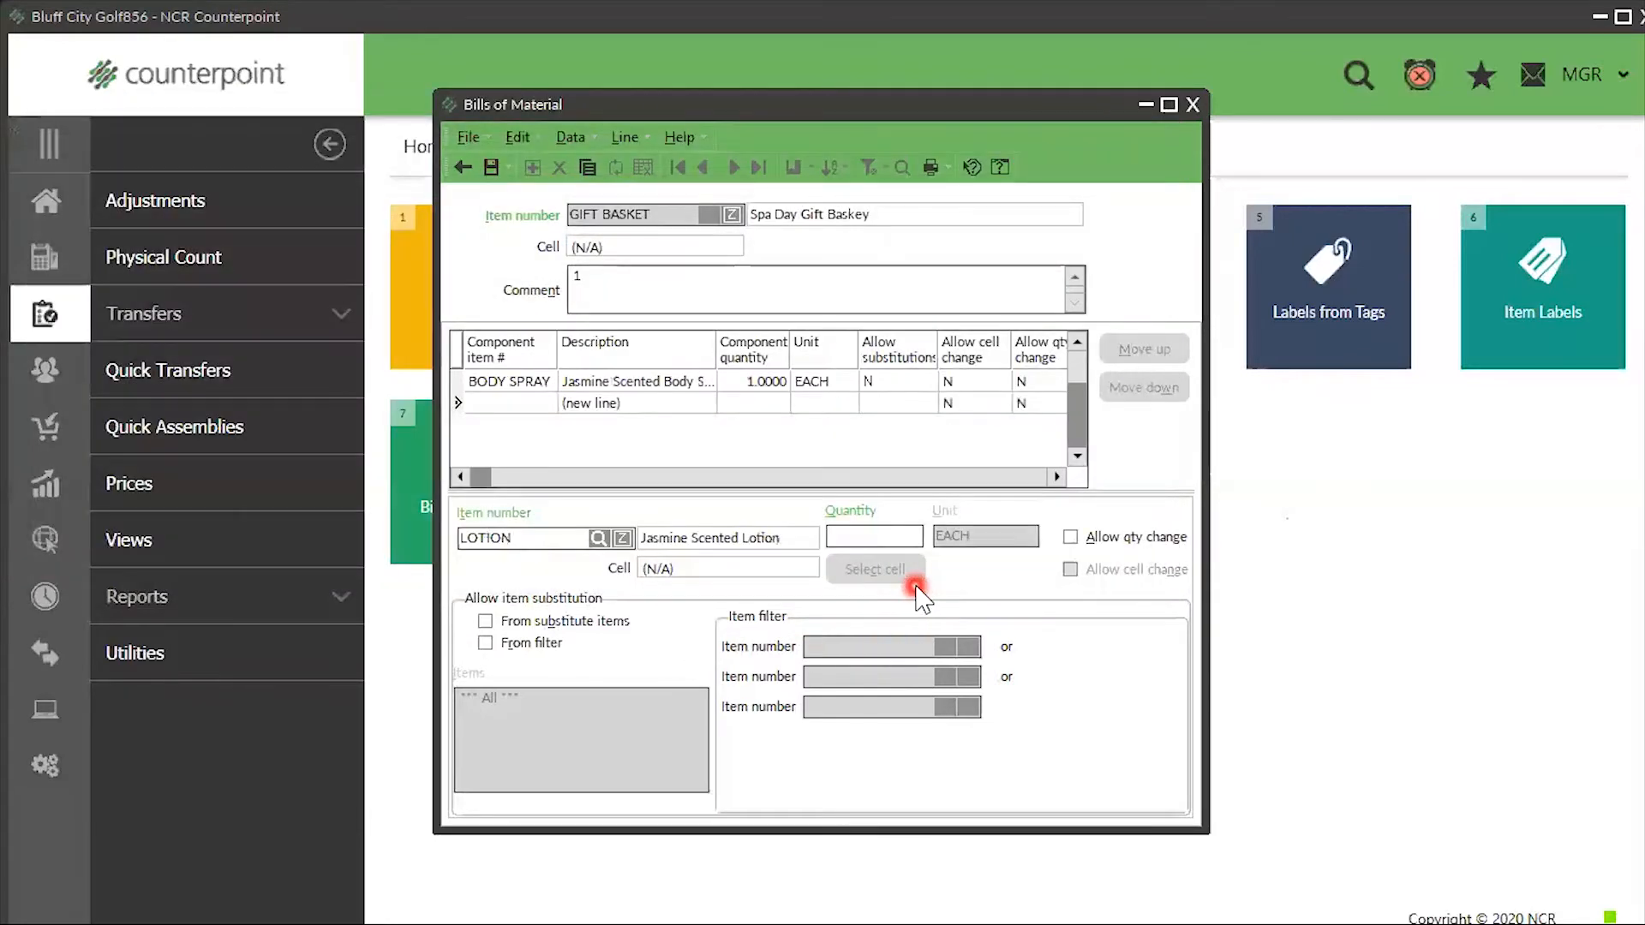
pyautogui.write('1')
pyautogui.press('Tab')
pyautogui.press('Tab')
pyautogui.press('Return')
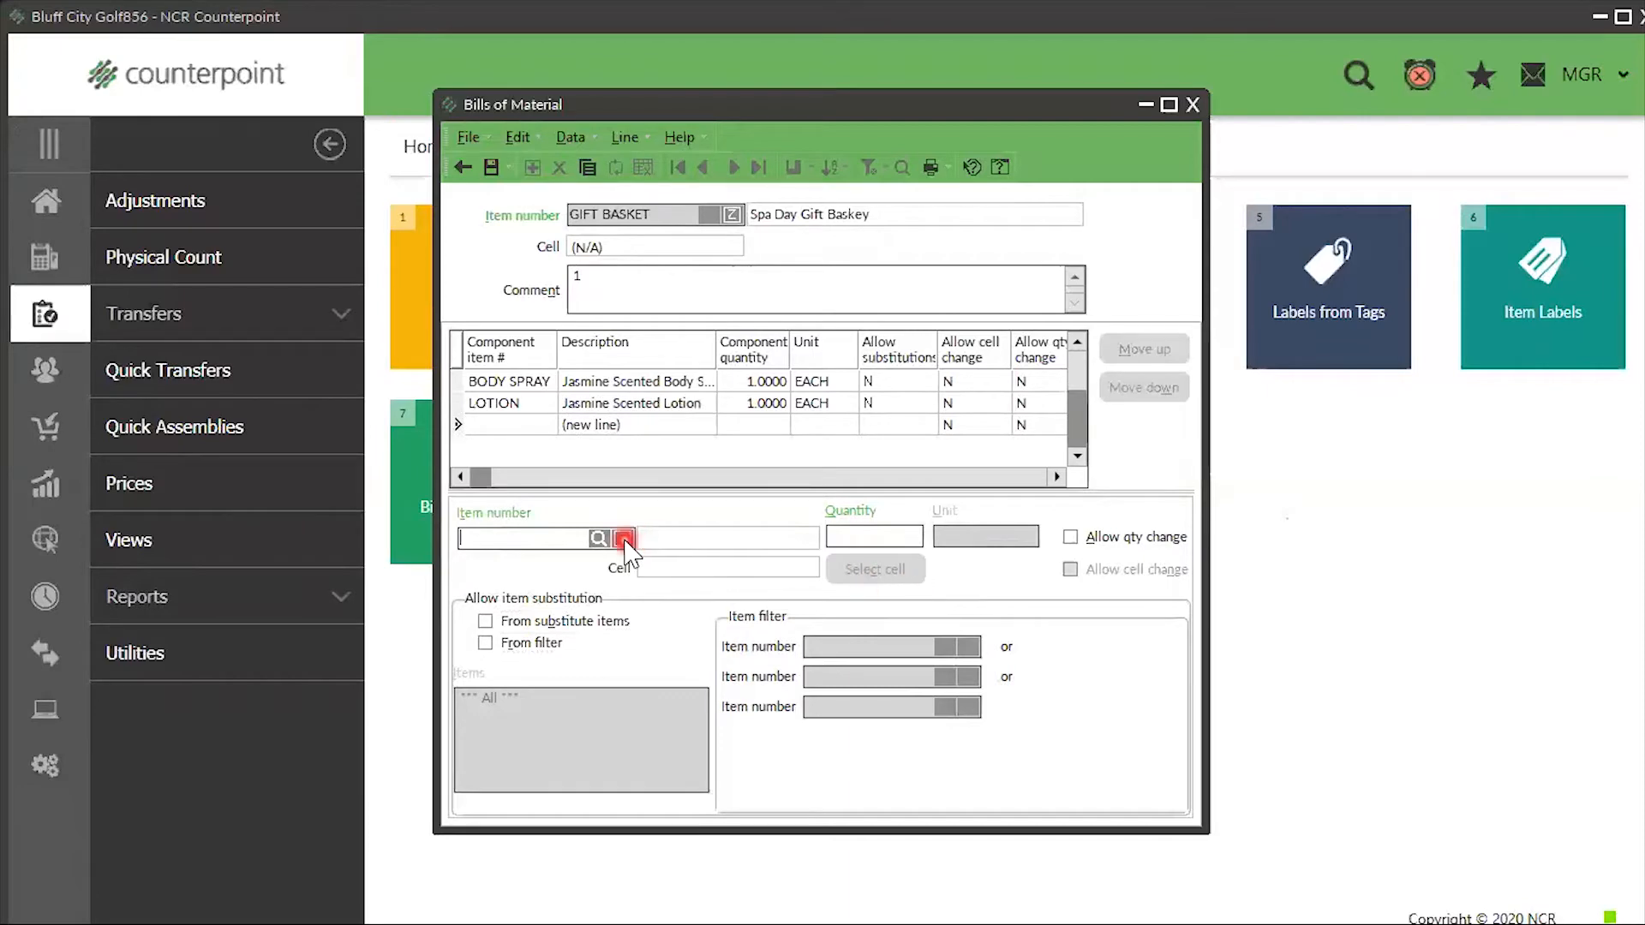
# - Search 'scented' and review the Jasmine Scented Soap's substitute items without adding any
pyautogui.click(597, 538)
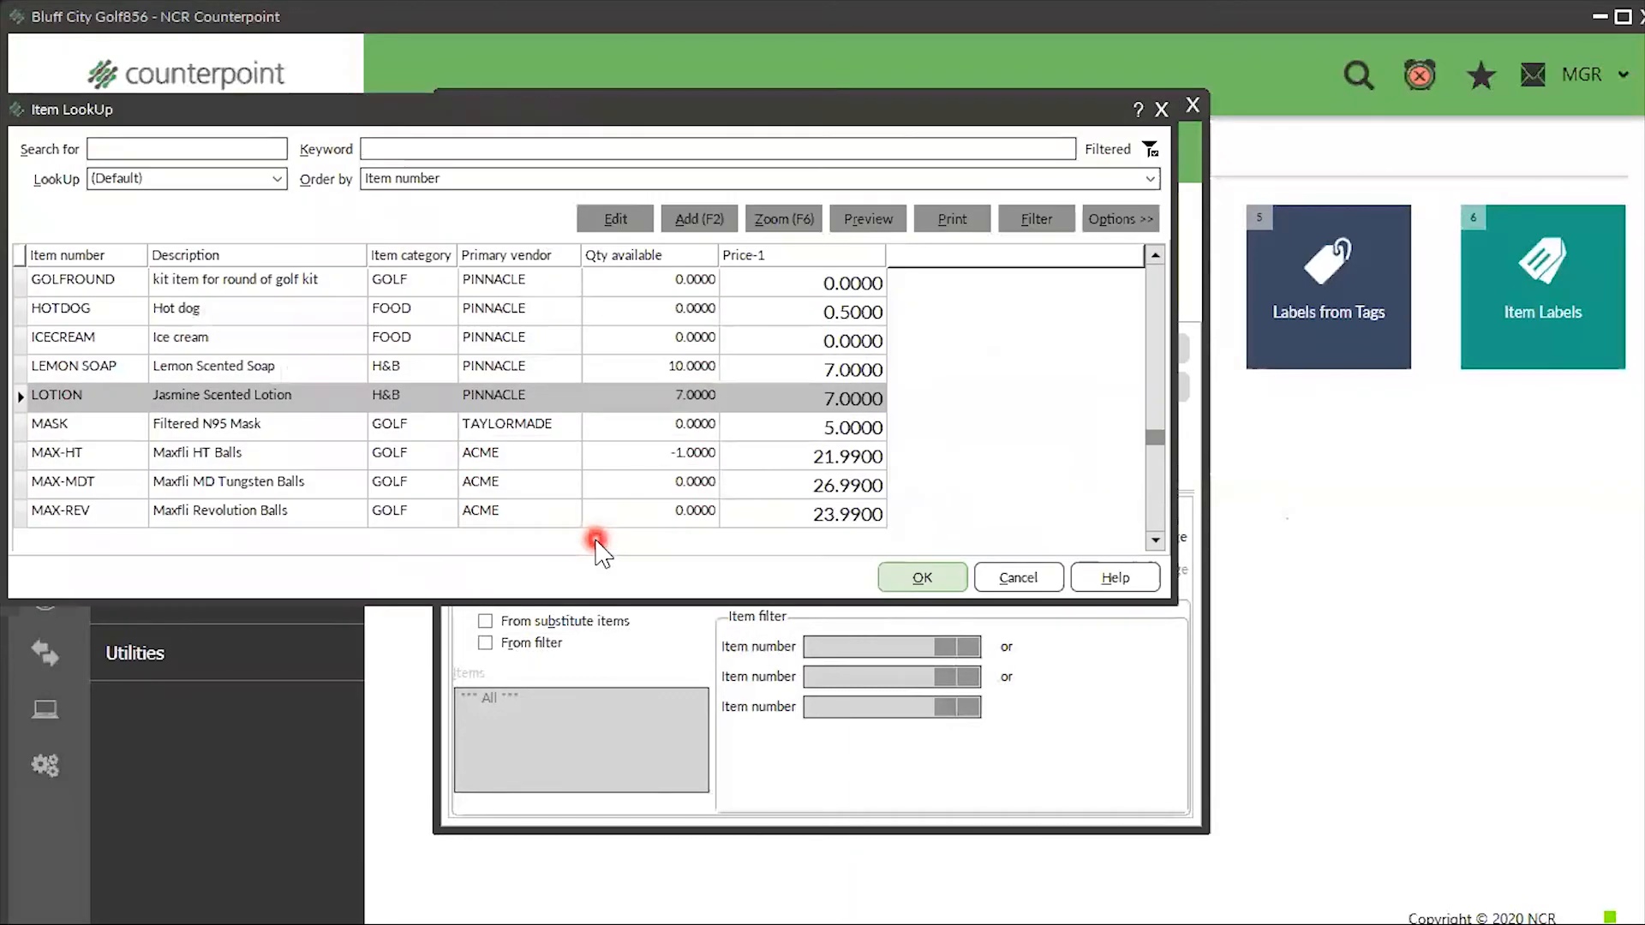
pyautogui.write('scented')
pyautogui.press('Return')
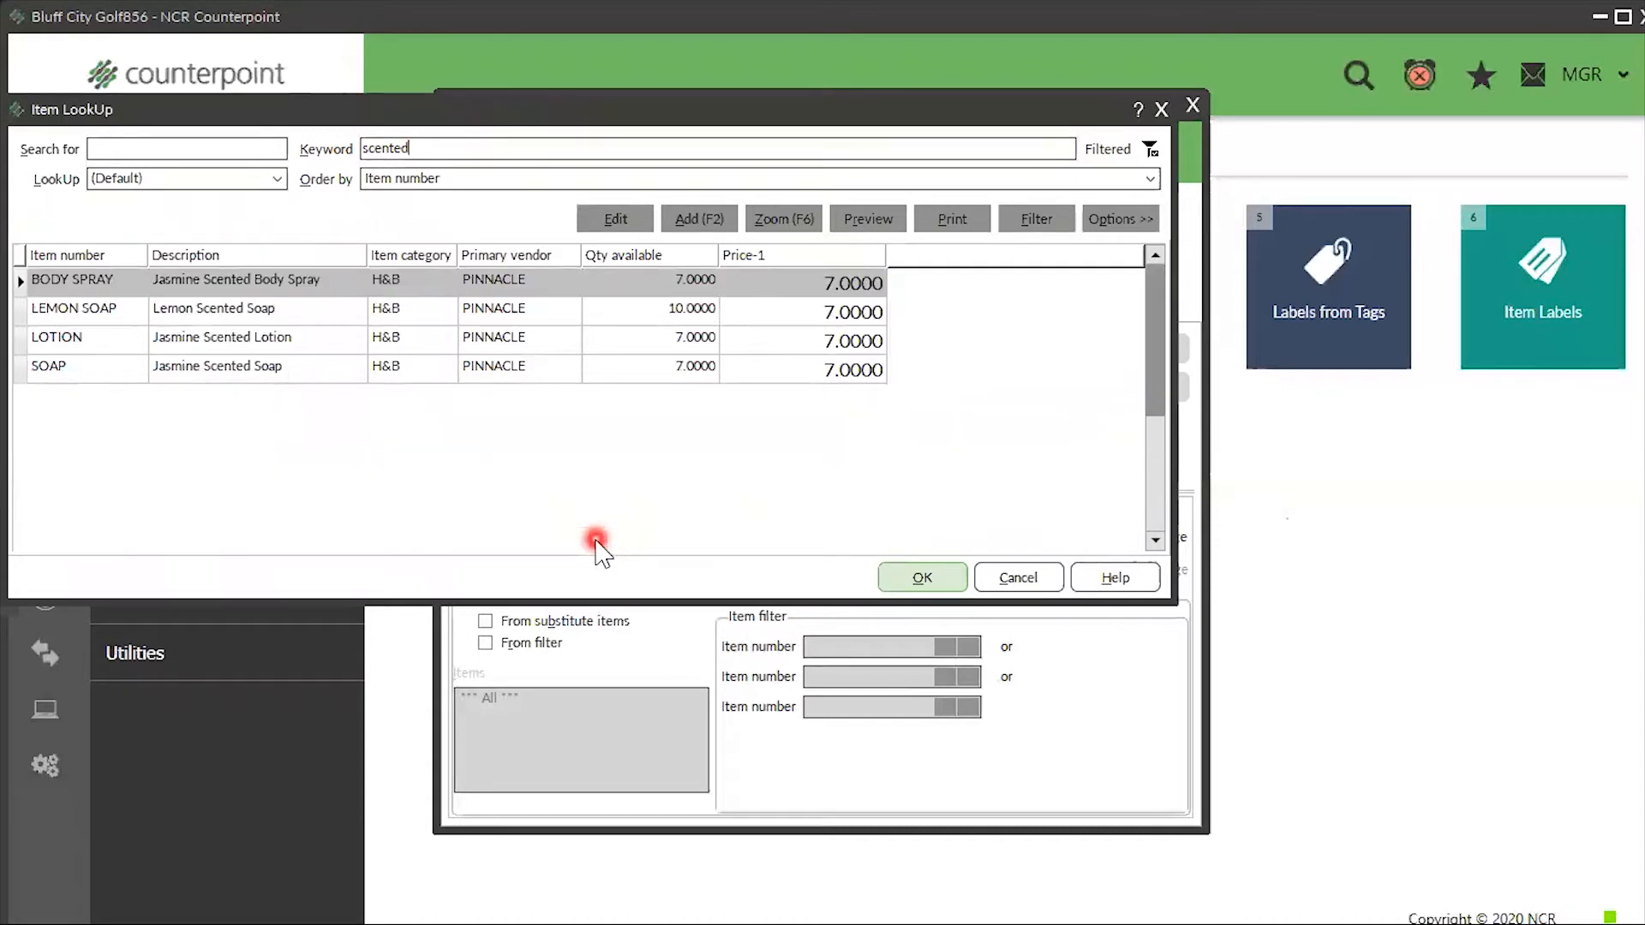
pyautogui.click(341, 375)
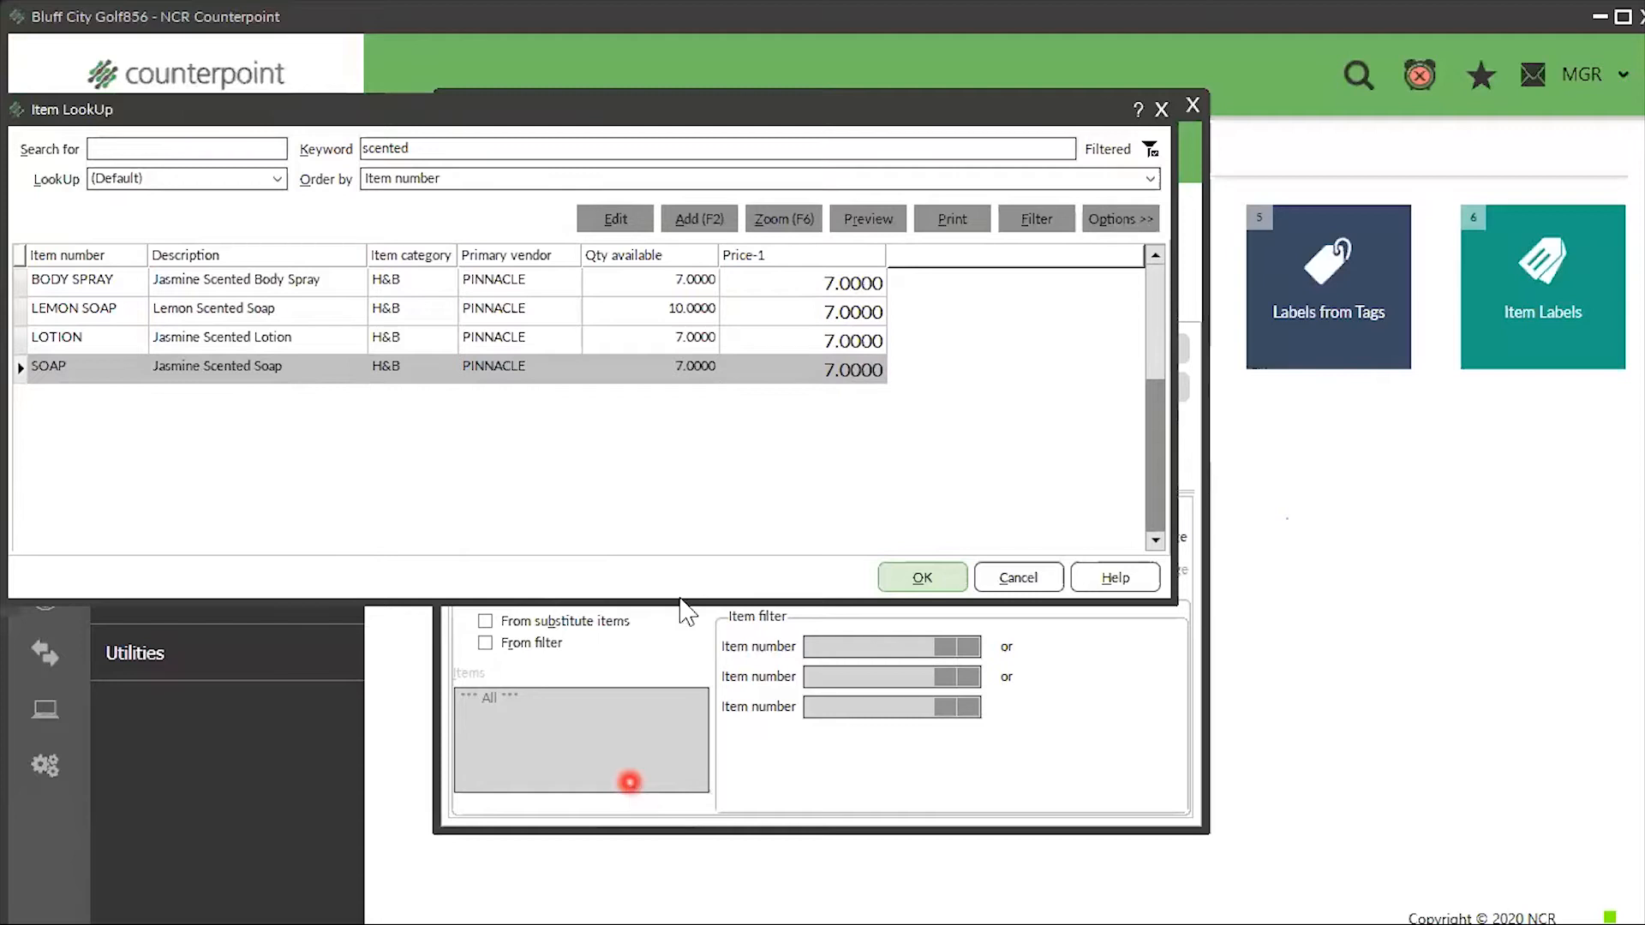
pyautogui.click(623, 223)
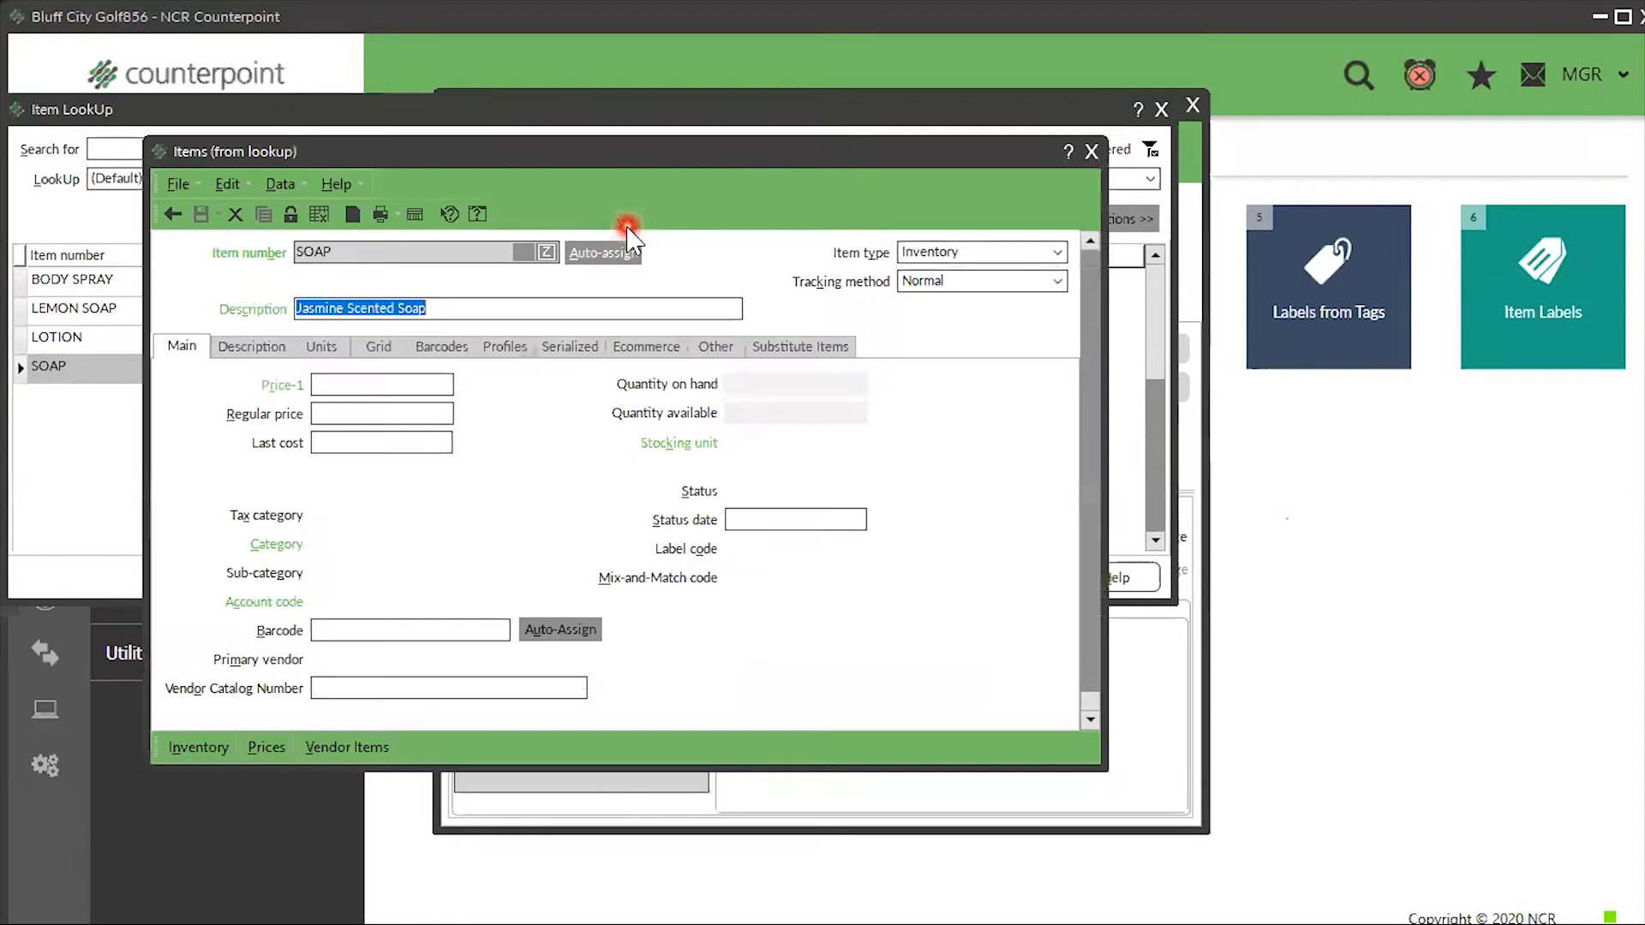
pyautogui.click(826, 347)
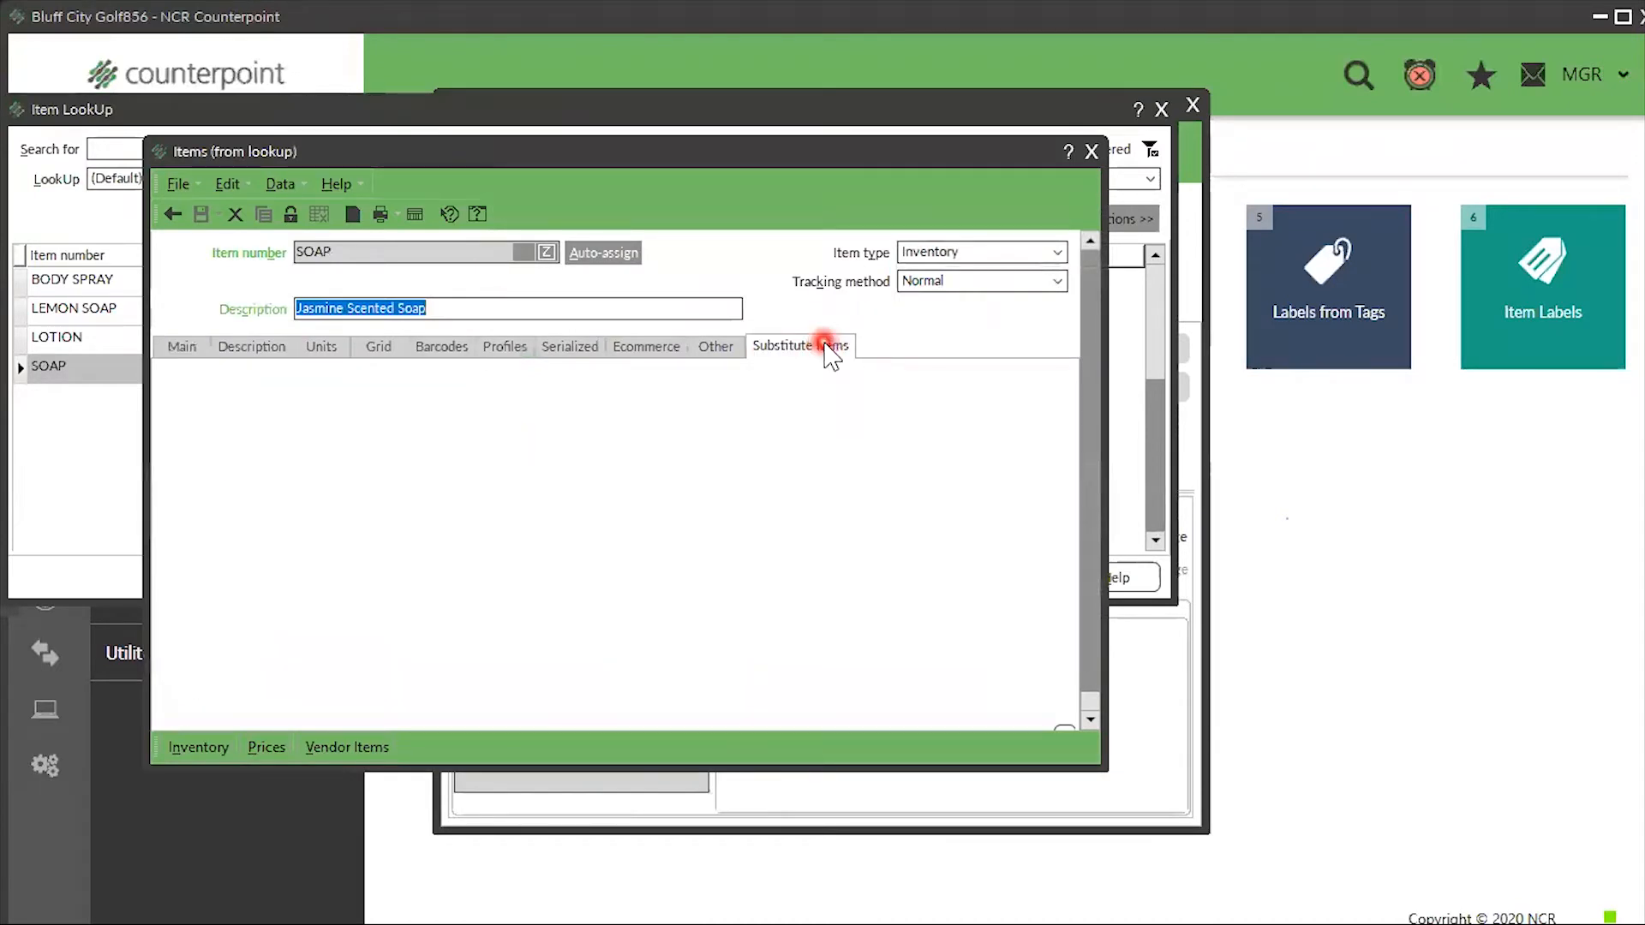
pyautogui.click(180, 381)
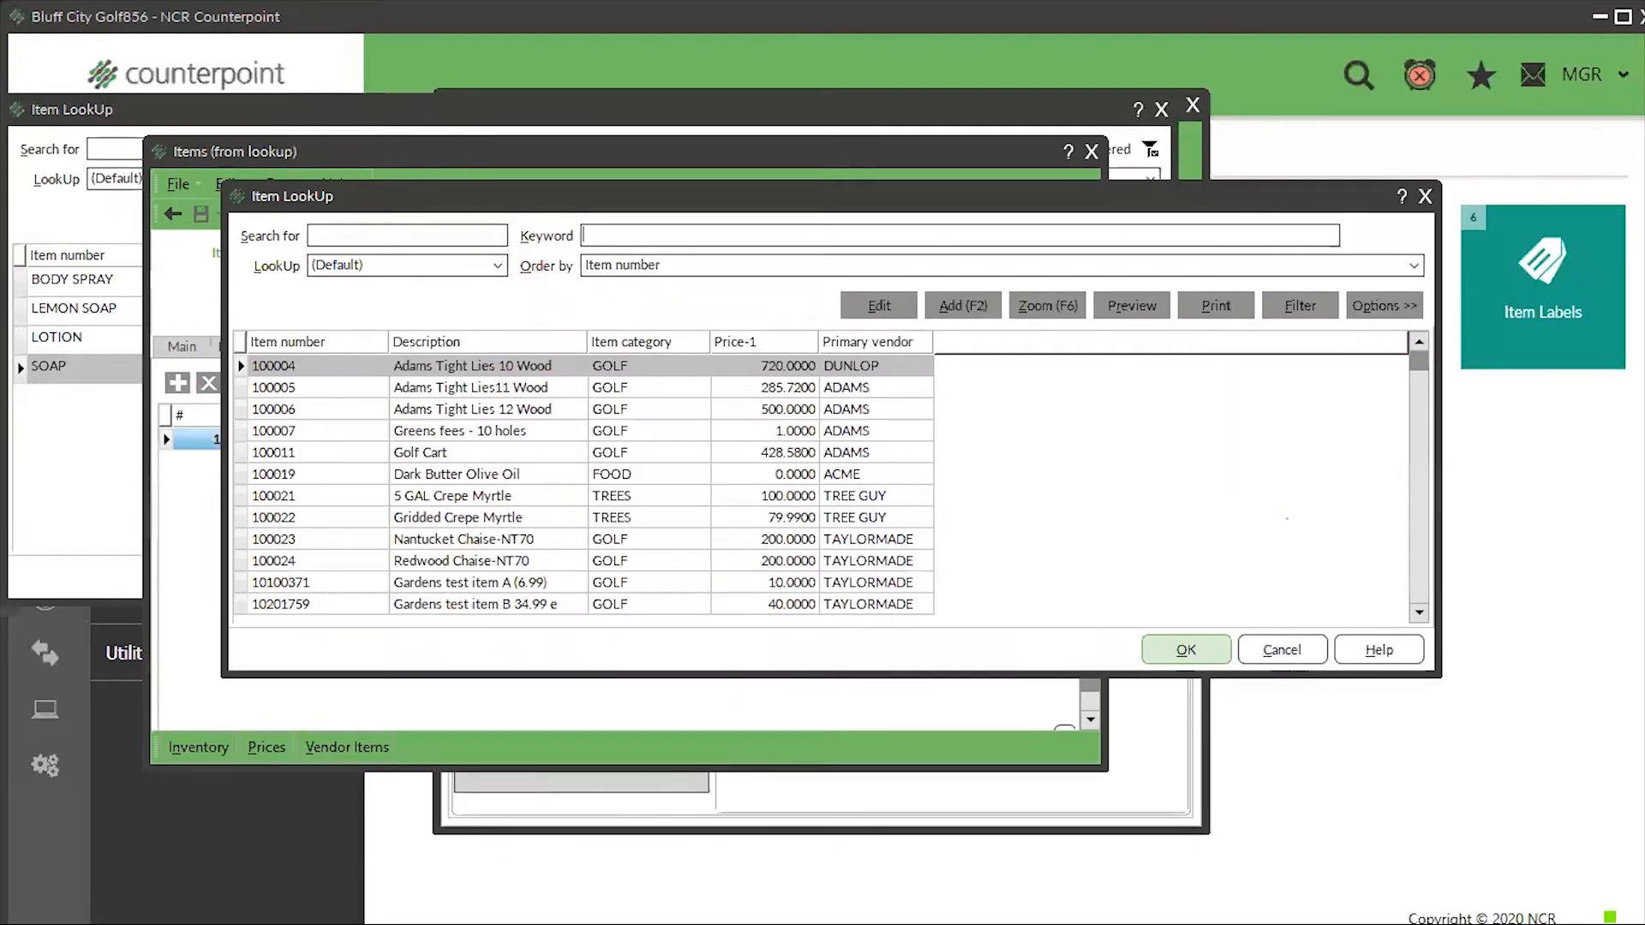
pyautogui.click(1425, 196)
pyautogui.click(1091, 151)
# - Add SOAP as the third component at quantity 1
pyautogui.click(701, 369)
pyautogui.click(504, 392)
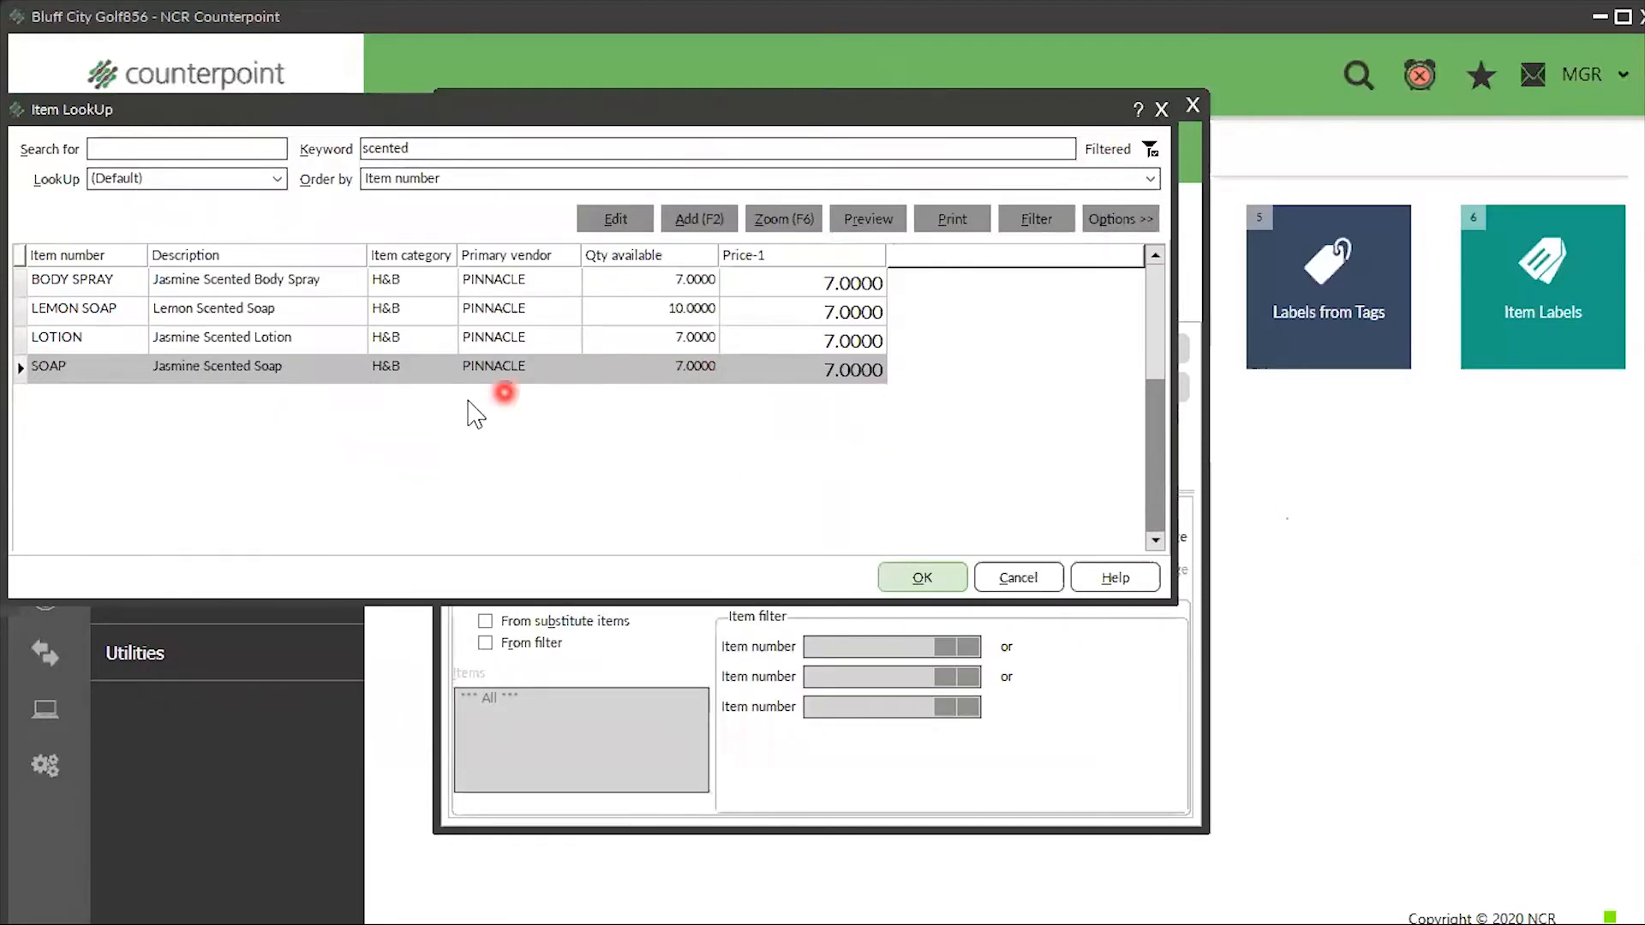
pyautogui.click(921, 579)
pyautogui.write('1')
pyautogui.press('Tab')
pyautogui.press('Tab')
pyautogui.press('Tab')
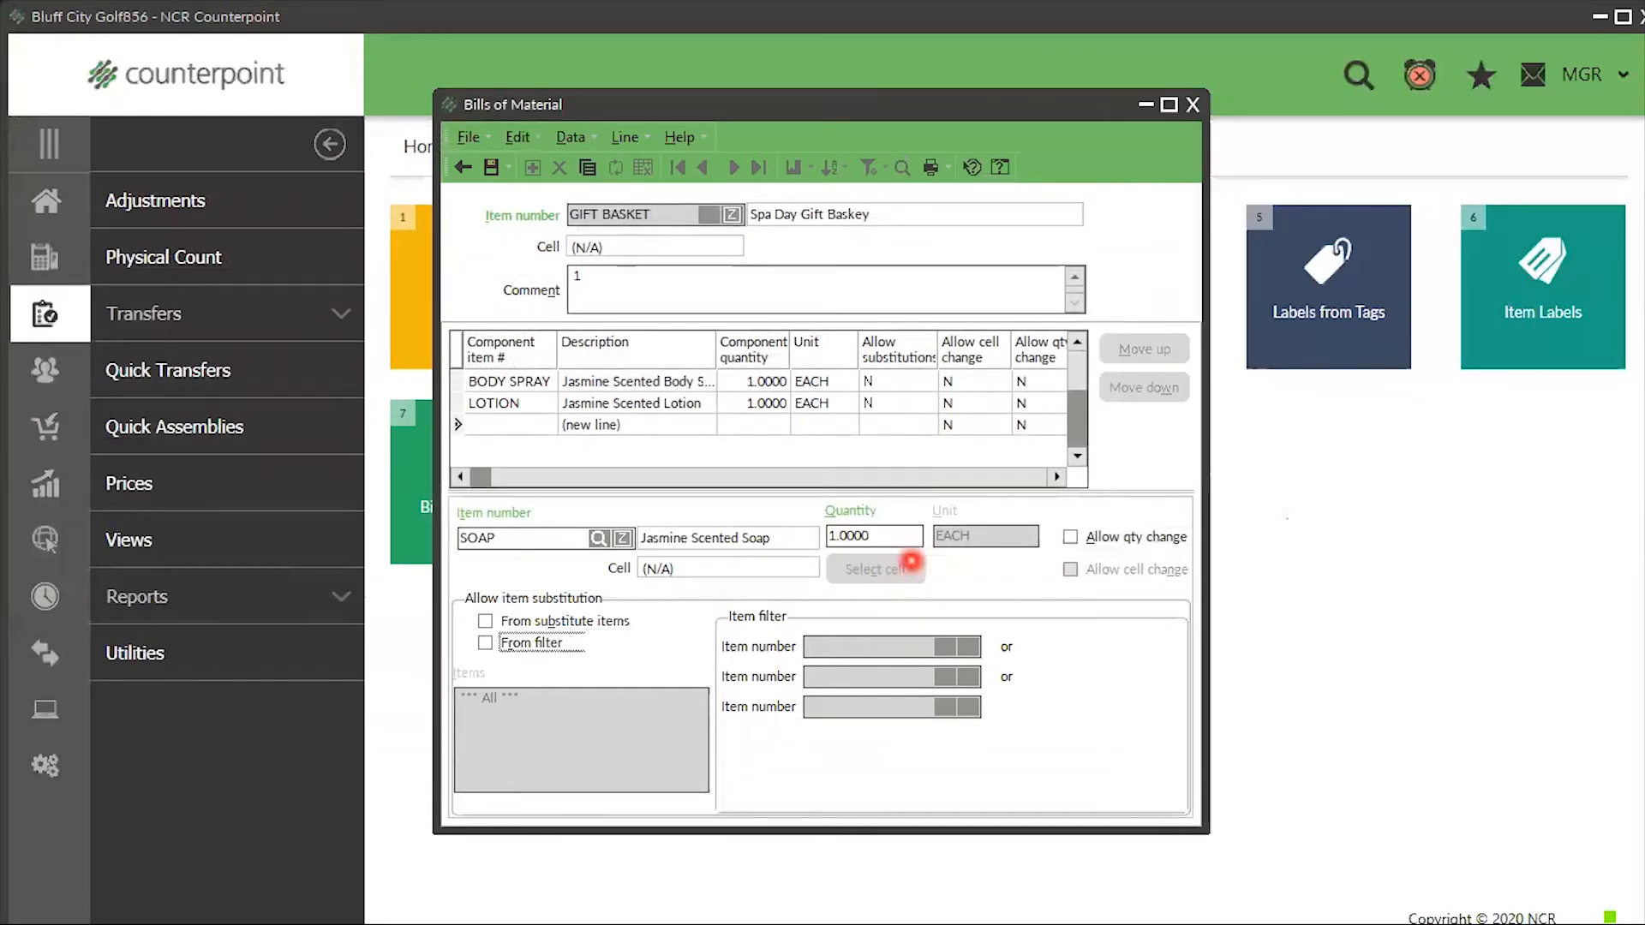
pyautogui.press('Tab')
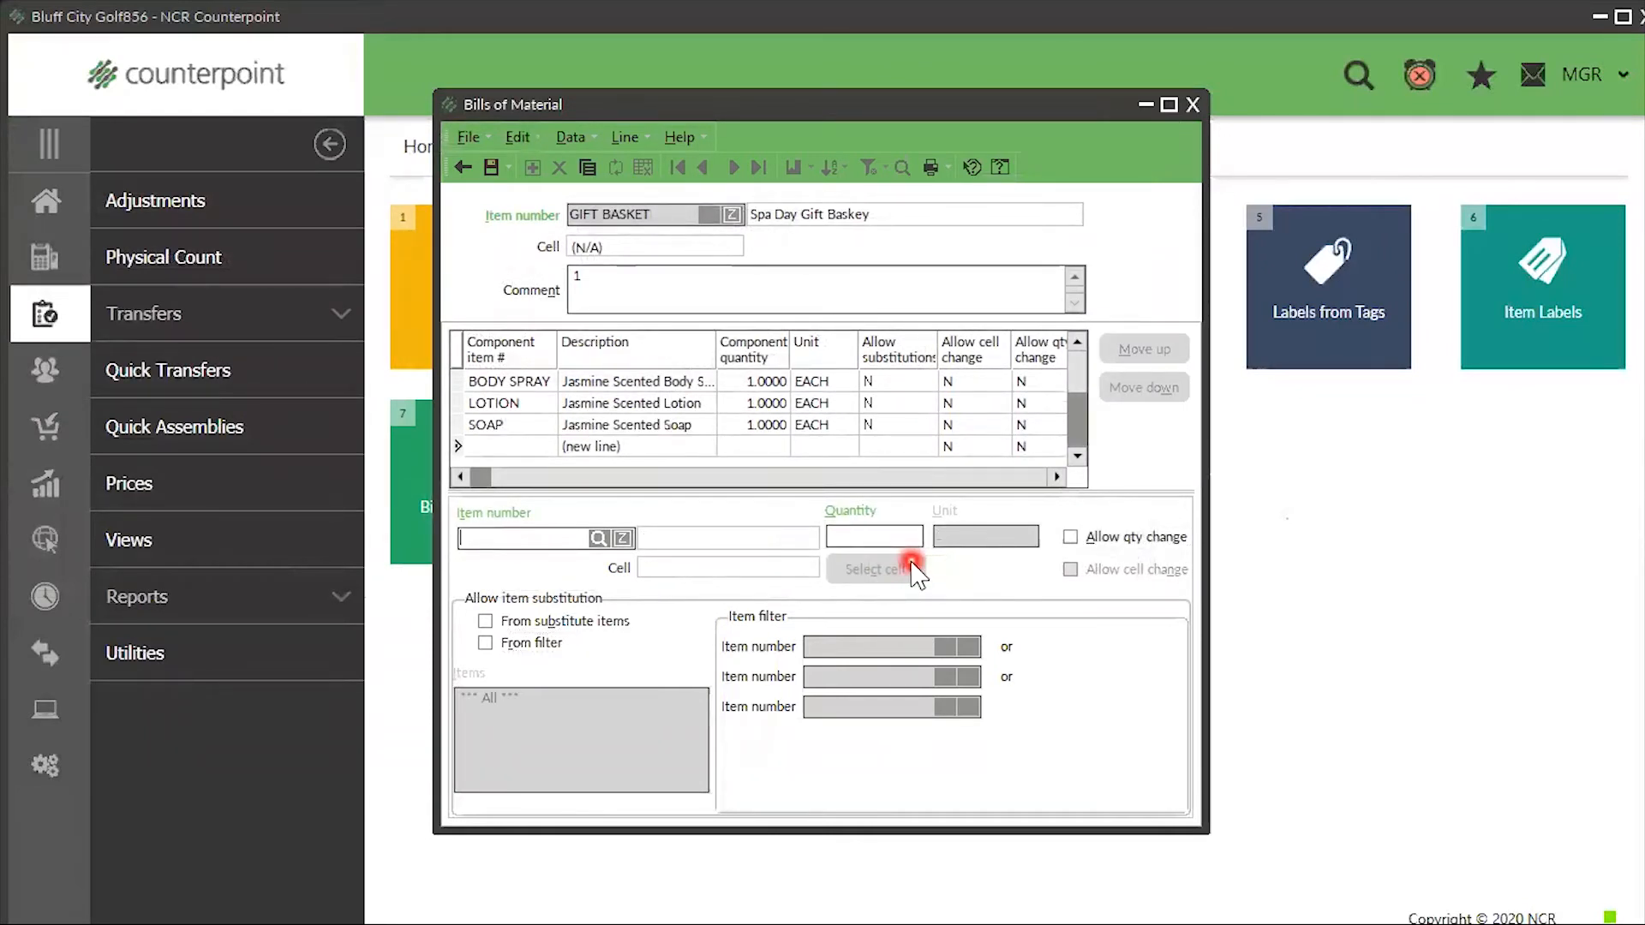
# - Allow the SOAP line to substitute from its substitute items, then save the bill of material
pyautogui.click(539, 425)
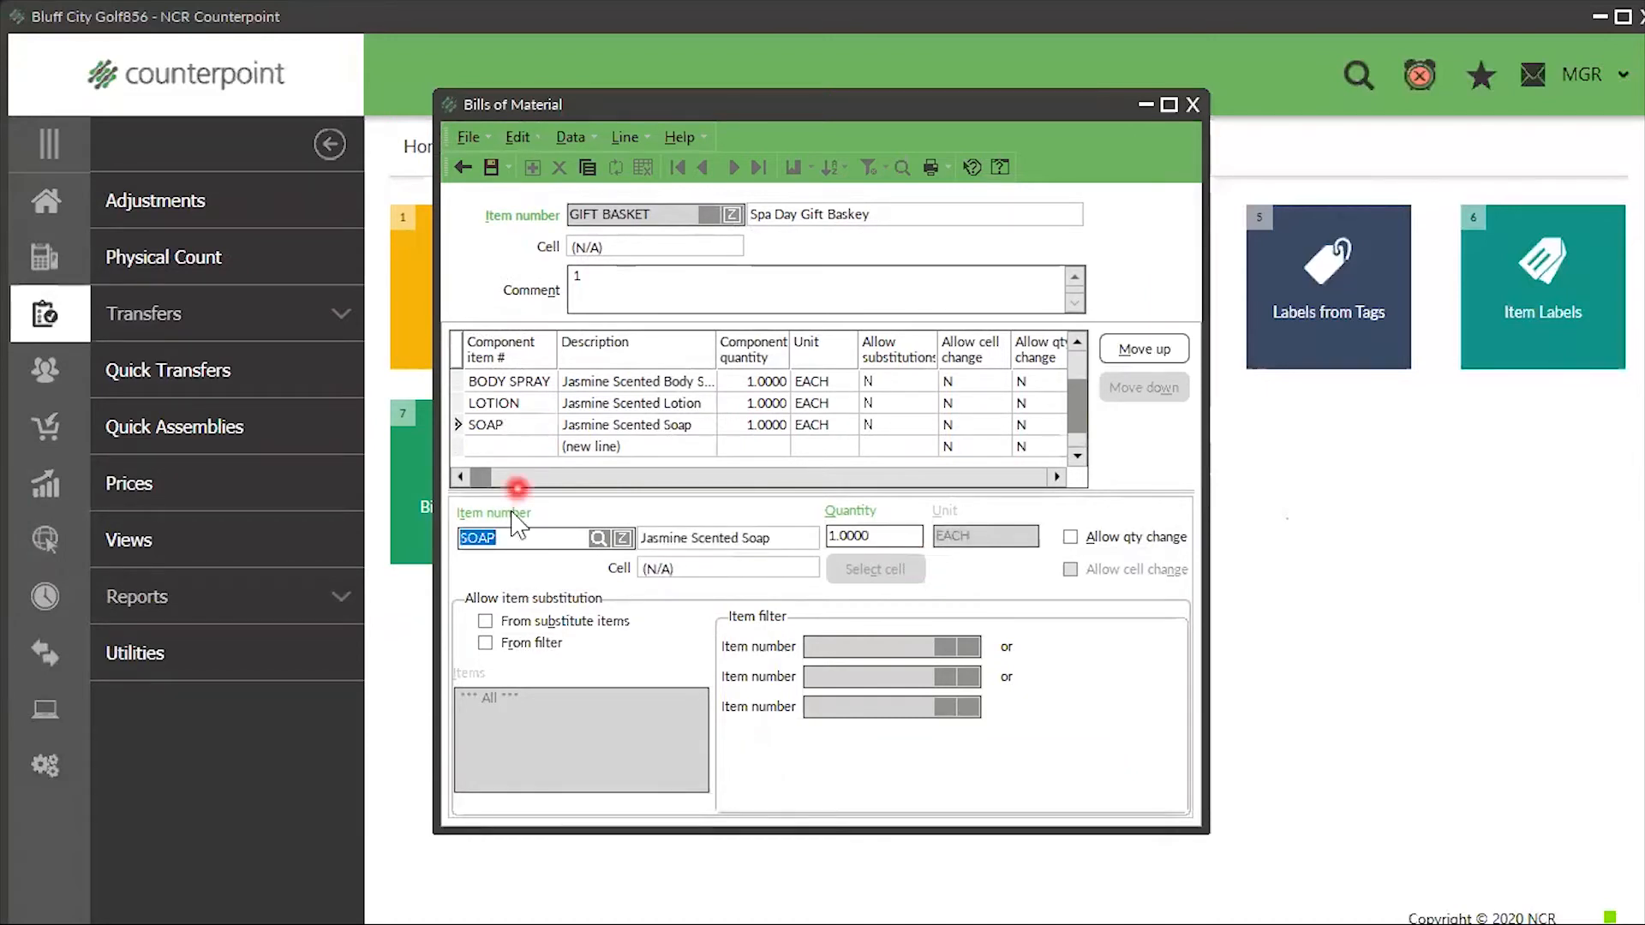
pyautogui.click(485, 621)
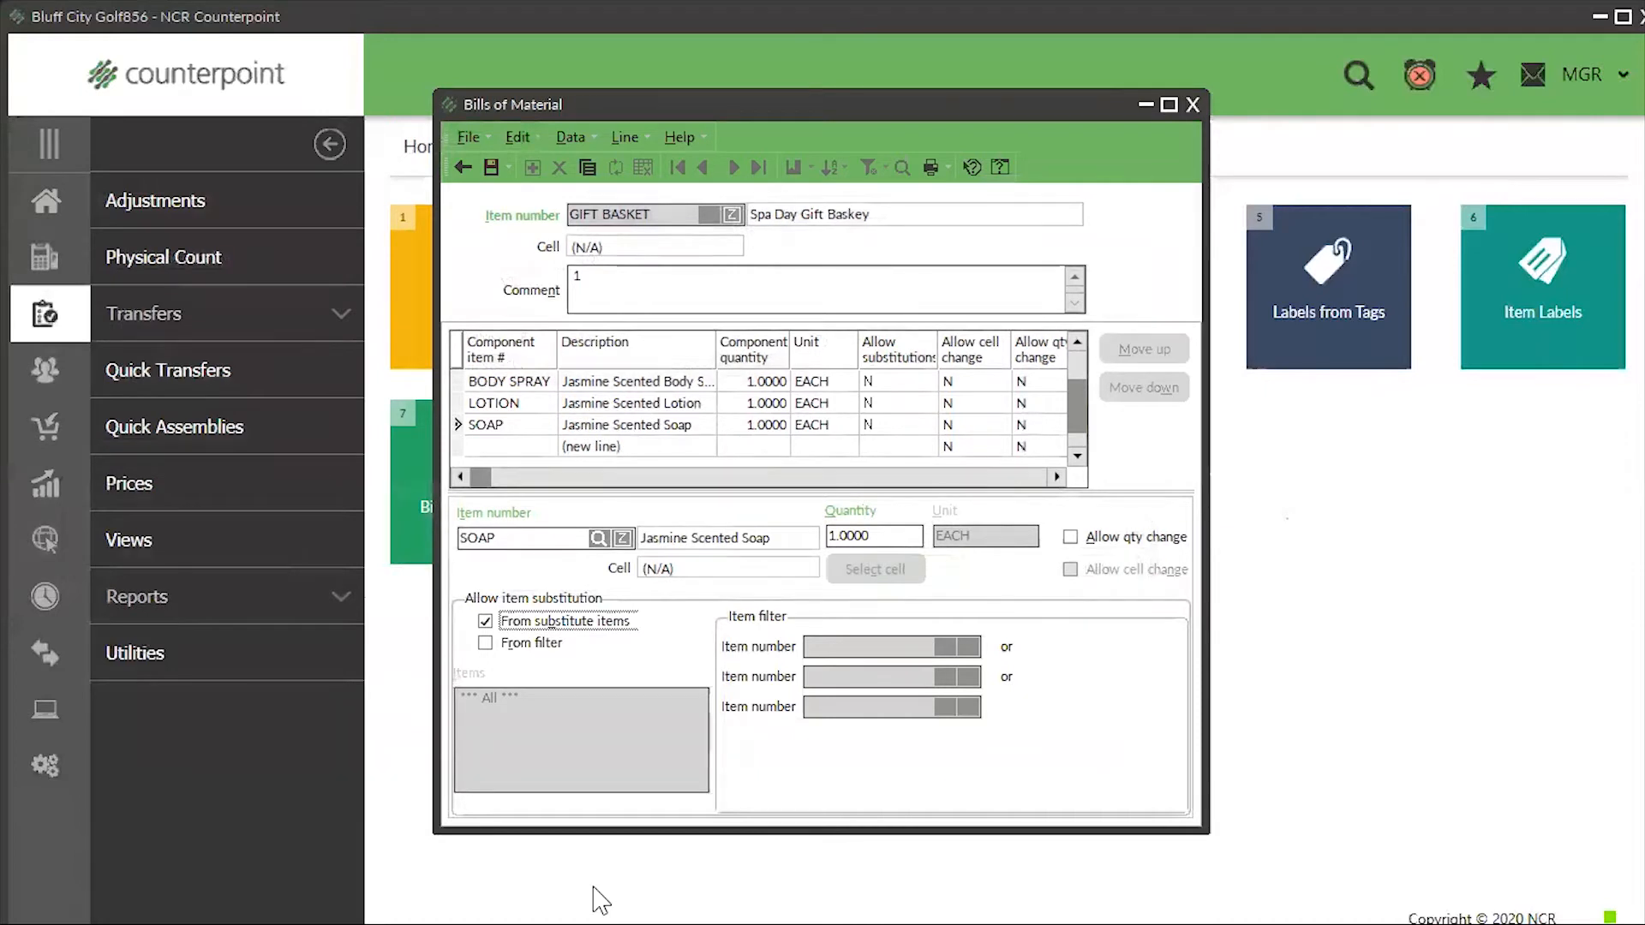
pyautogui.click(485, 642)
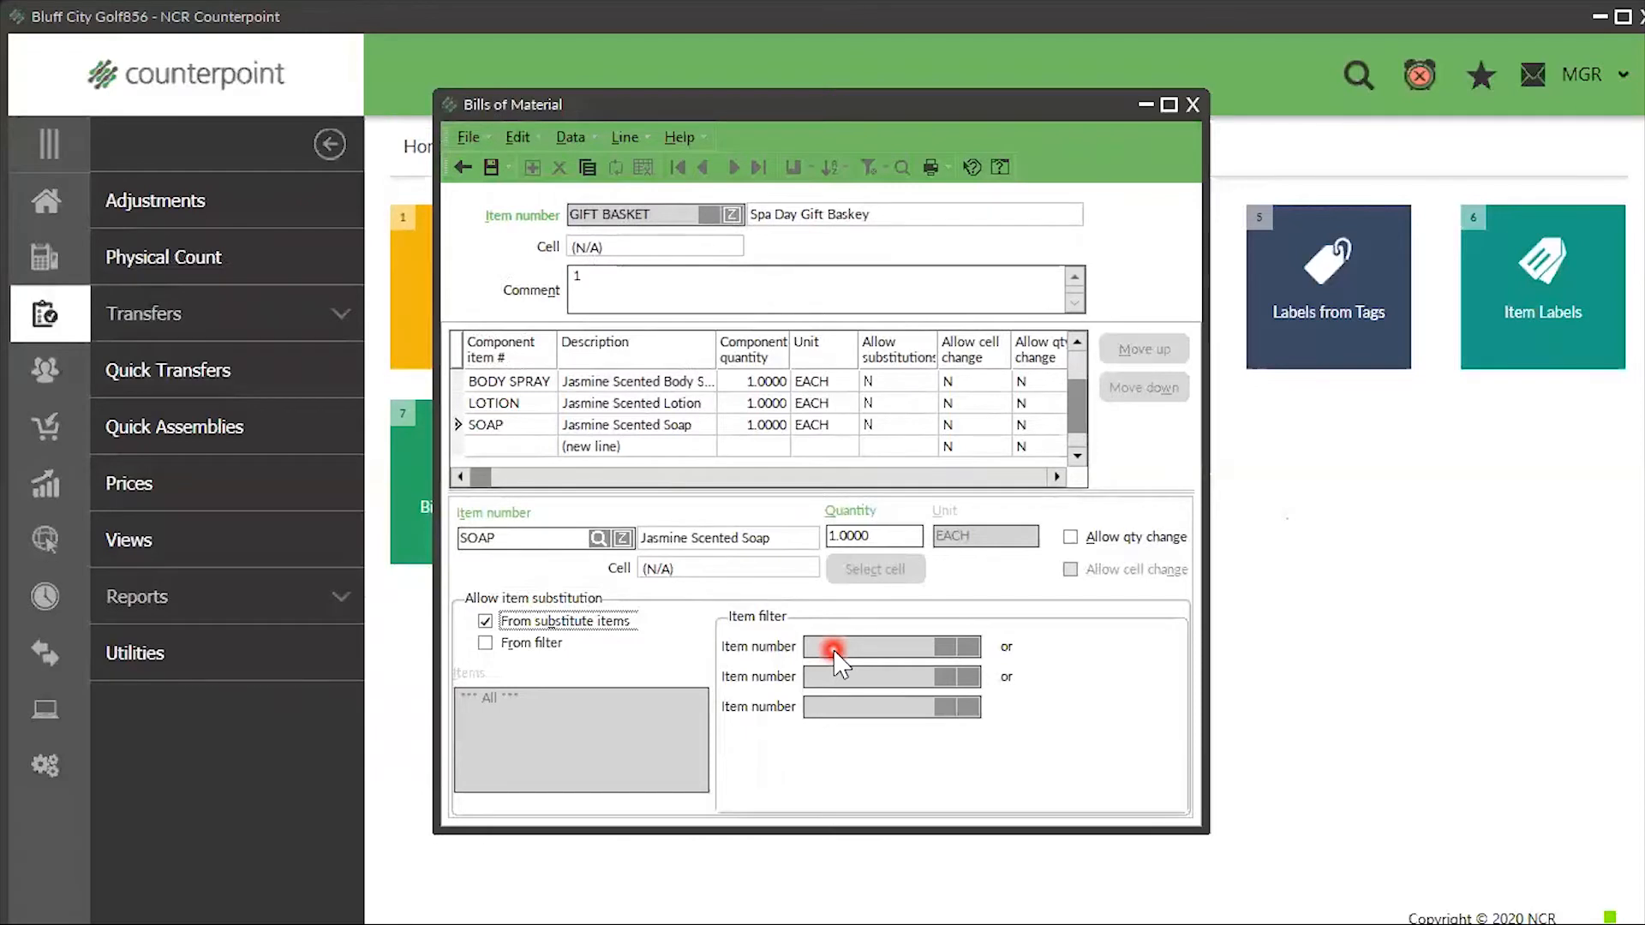
pyautogui.click(492, 168)
pyautogui.click(492, 169)
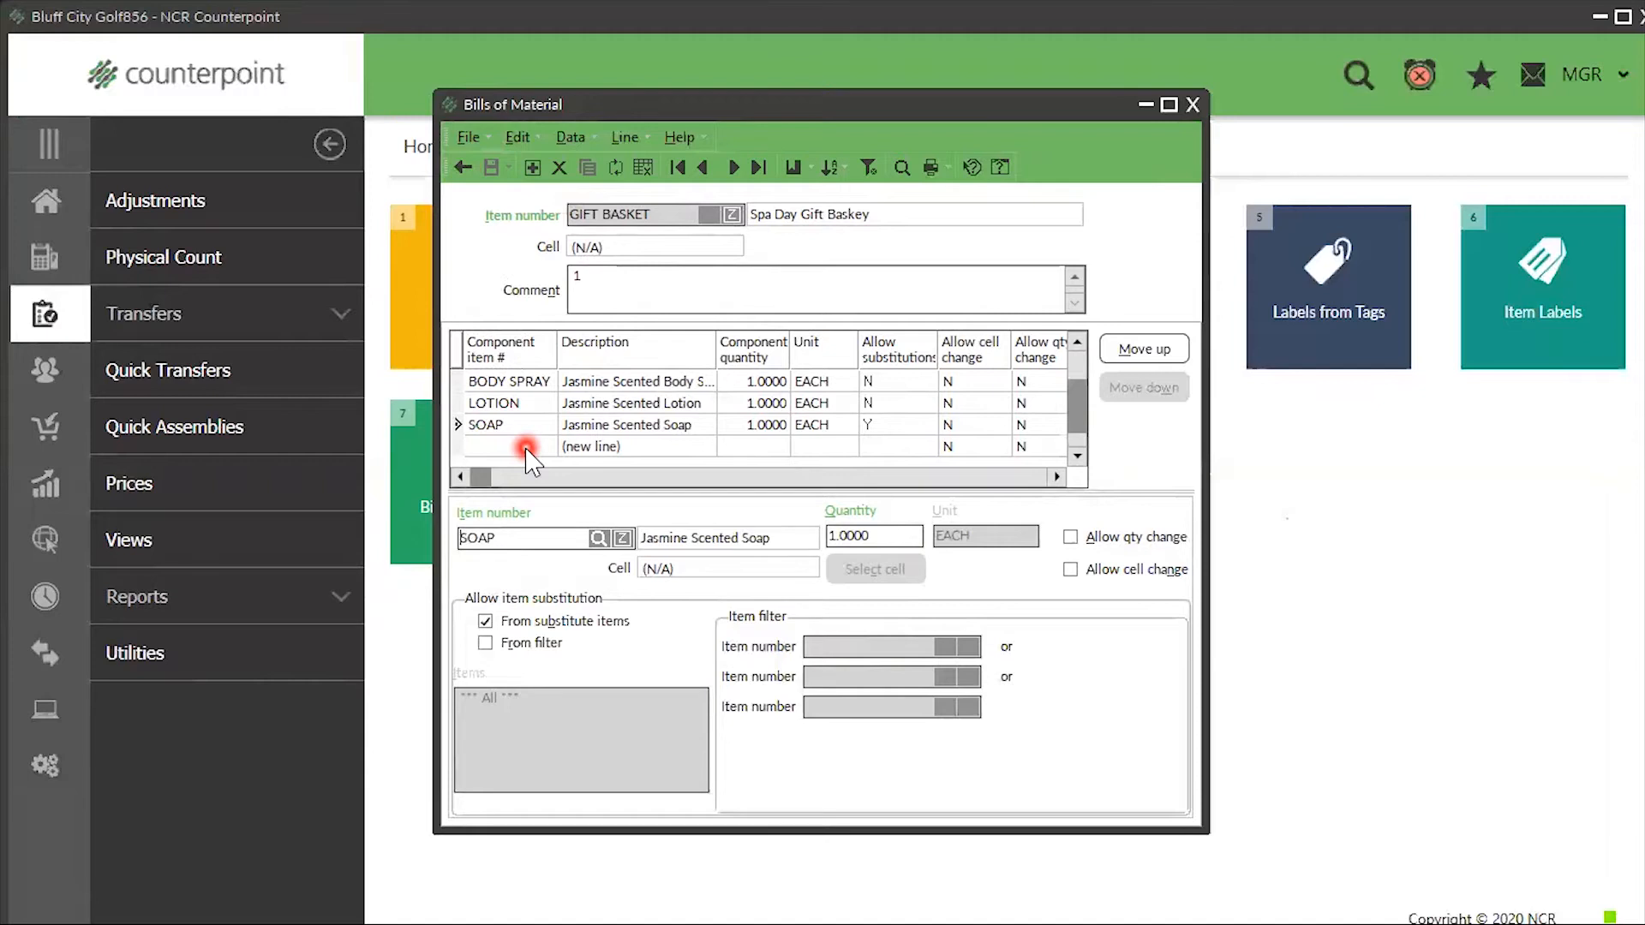
# - Close Bills of Material, start a Quick Assemblies entry, and bring up the item lookup
pyautogui.click(1193, 105)
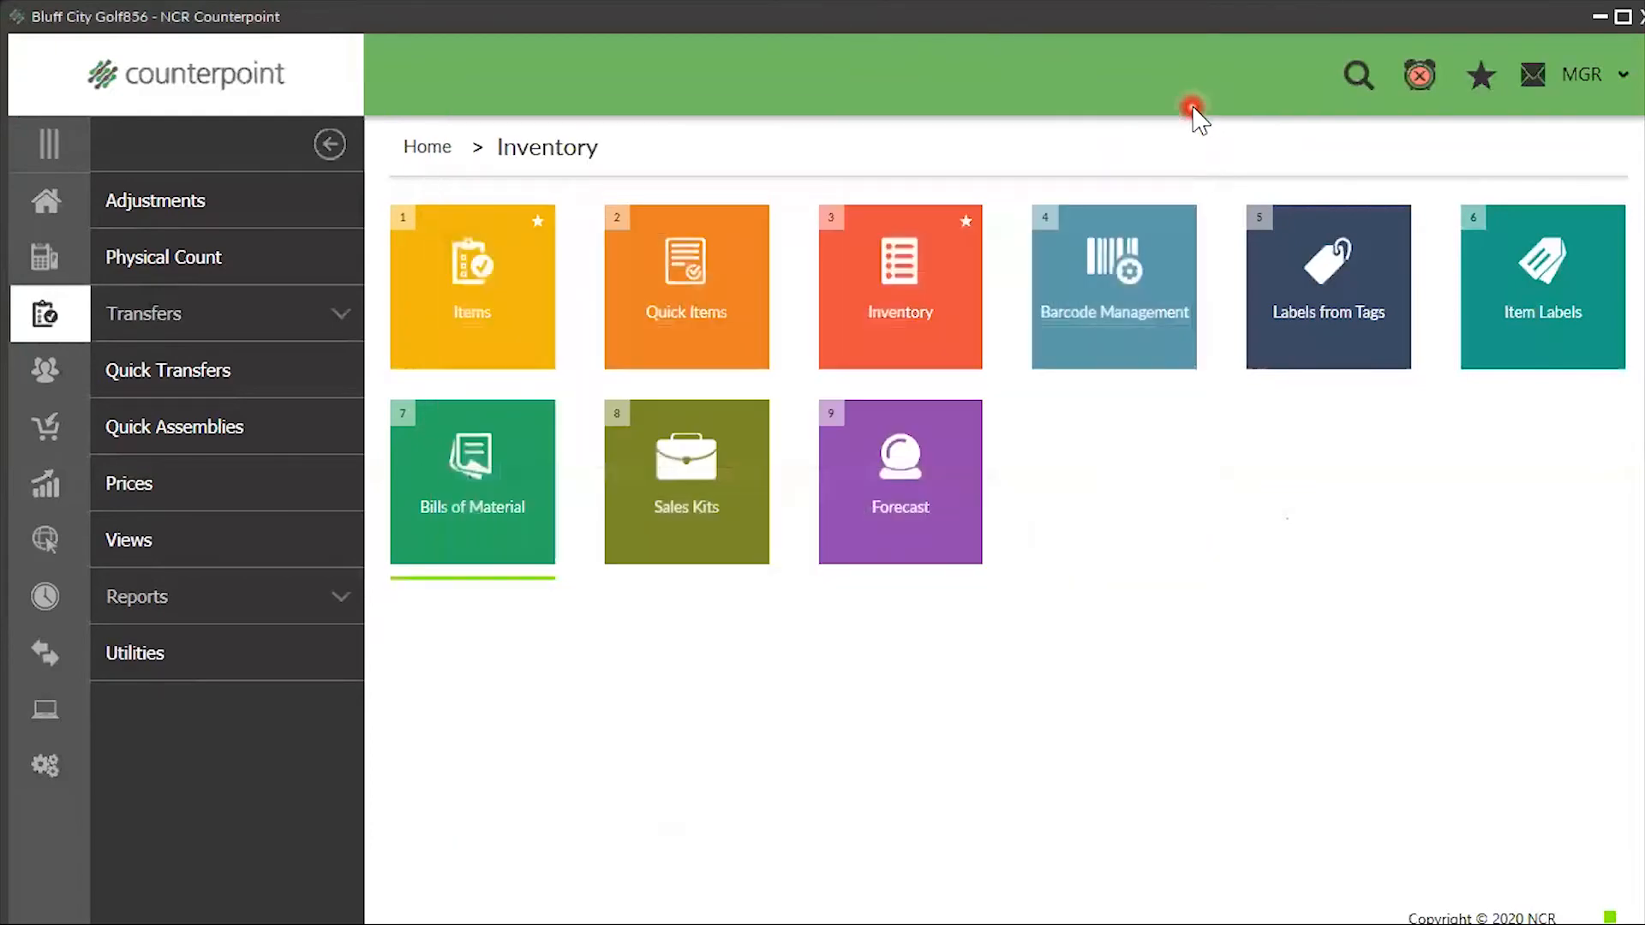
pyautogui.click(38, 209)
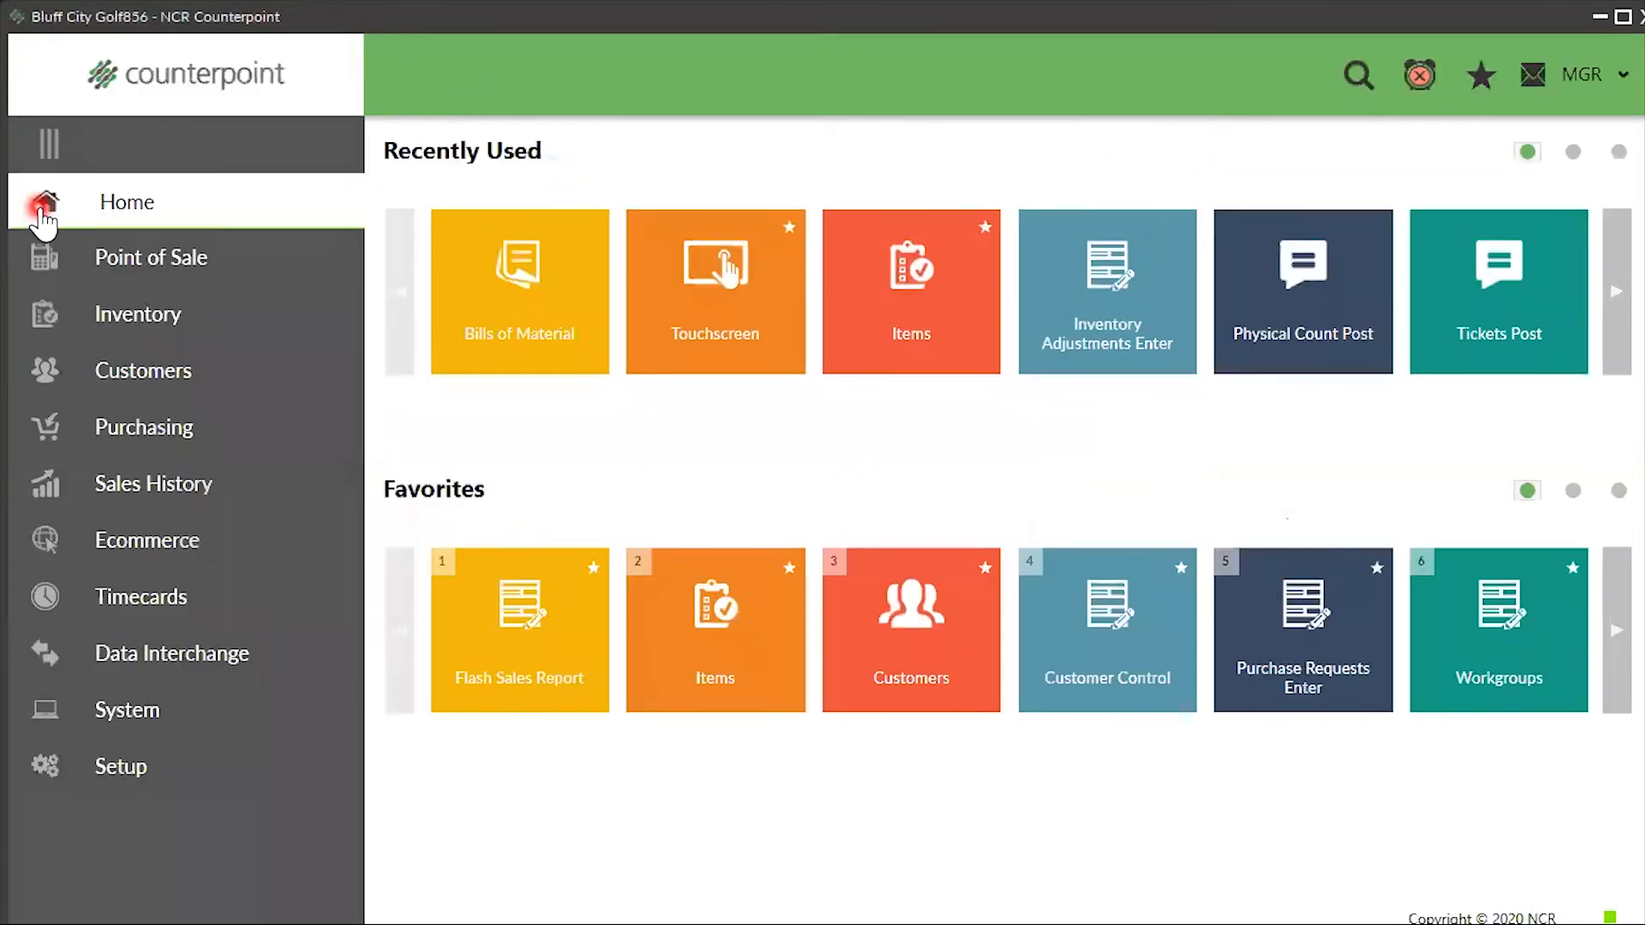
pyautogui.click(147, 317)
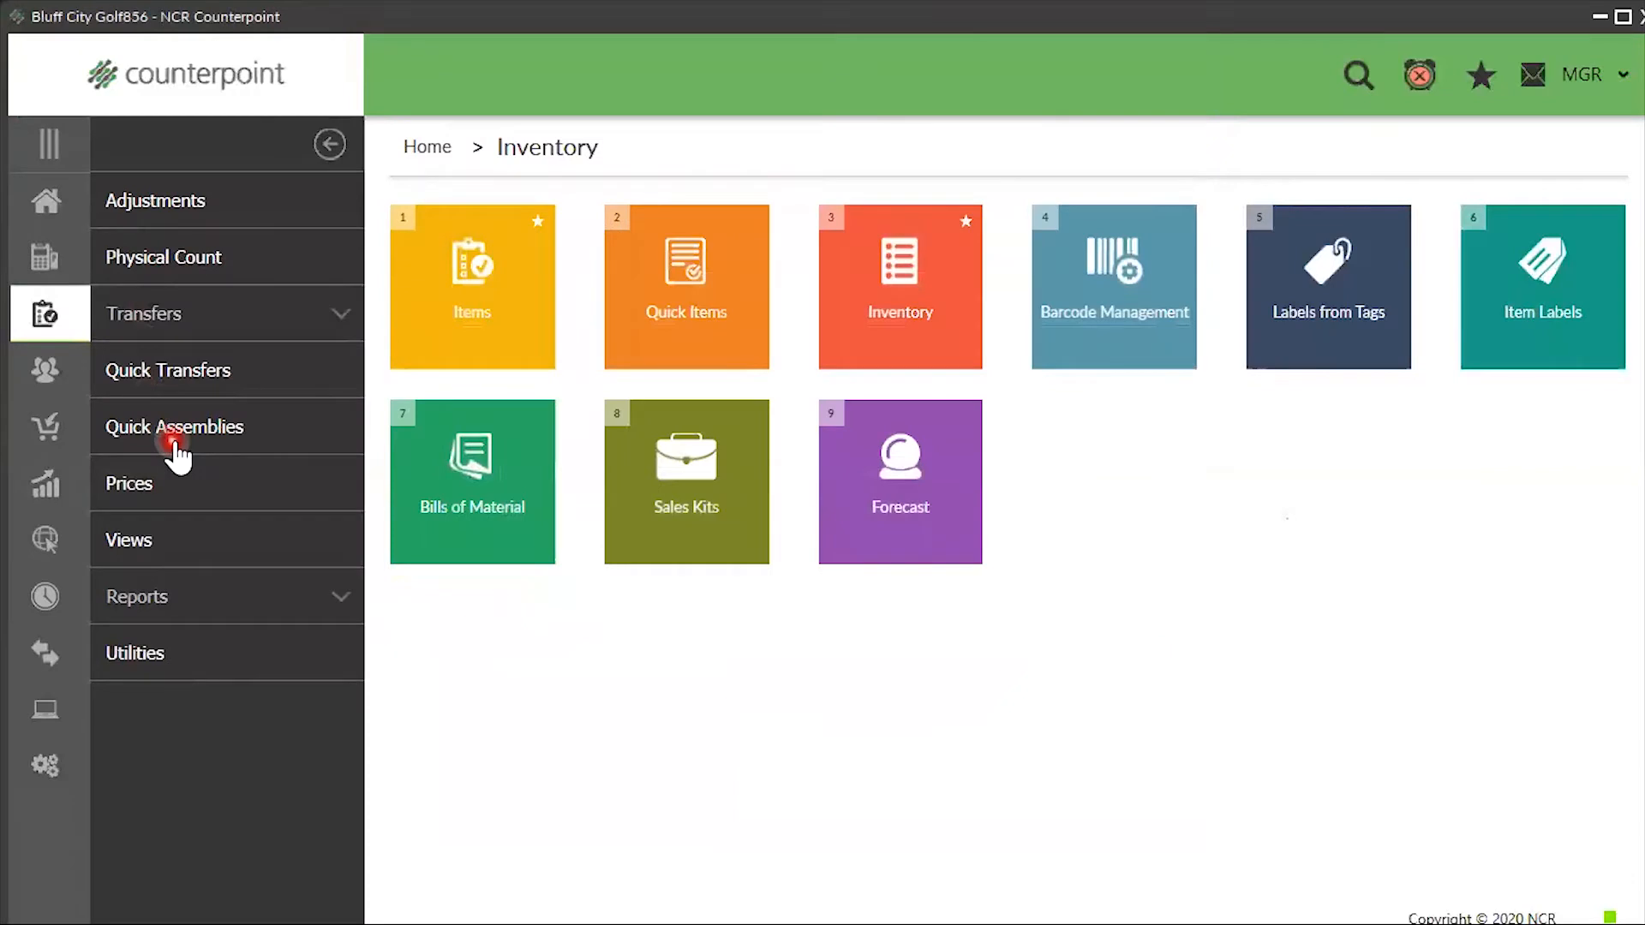
pyautogui.click(176, 445)
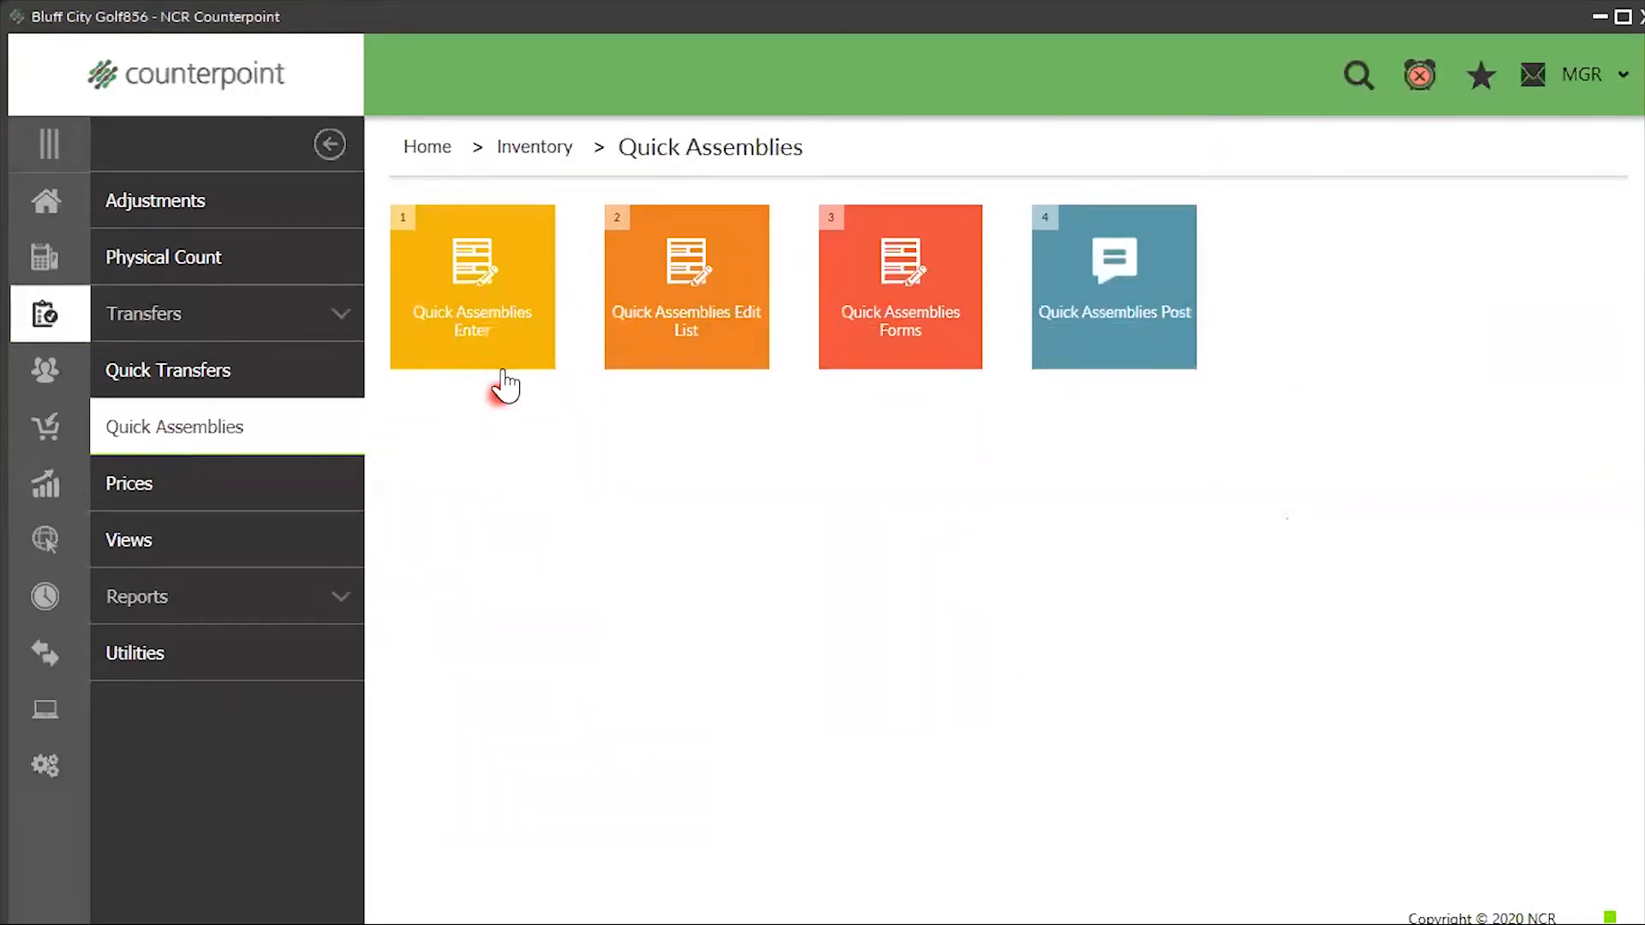
pyautogui.click(505, 358)
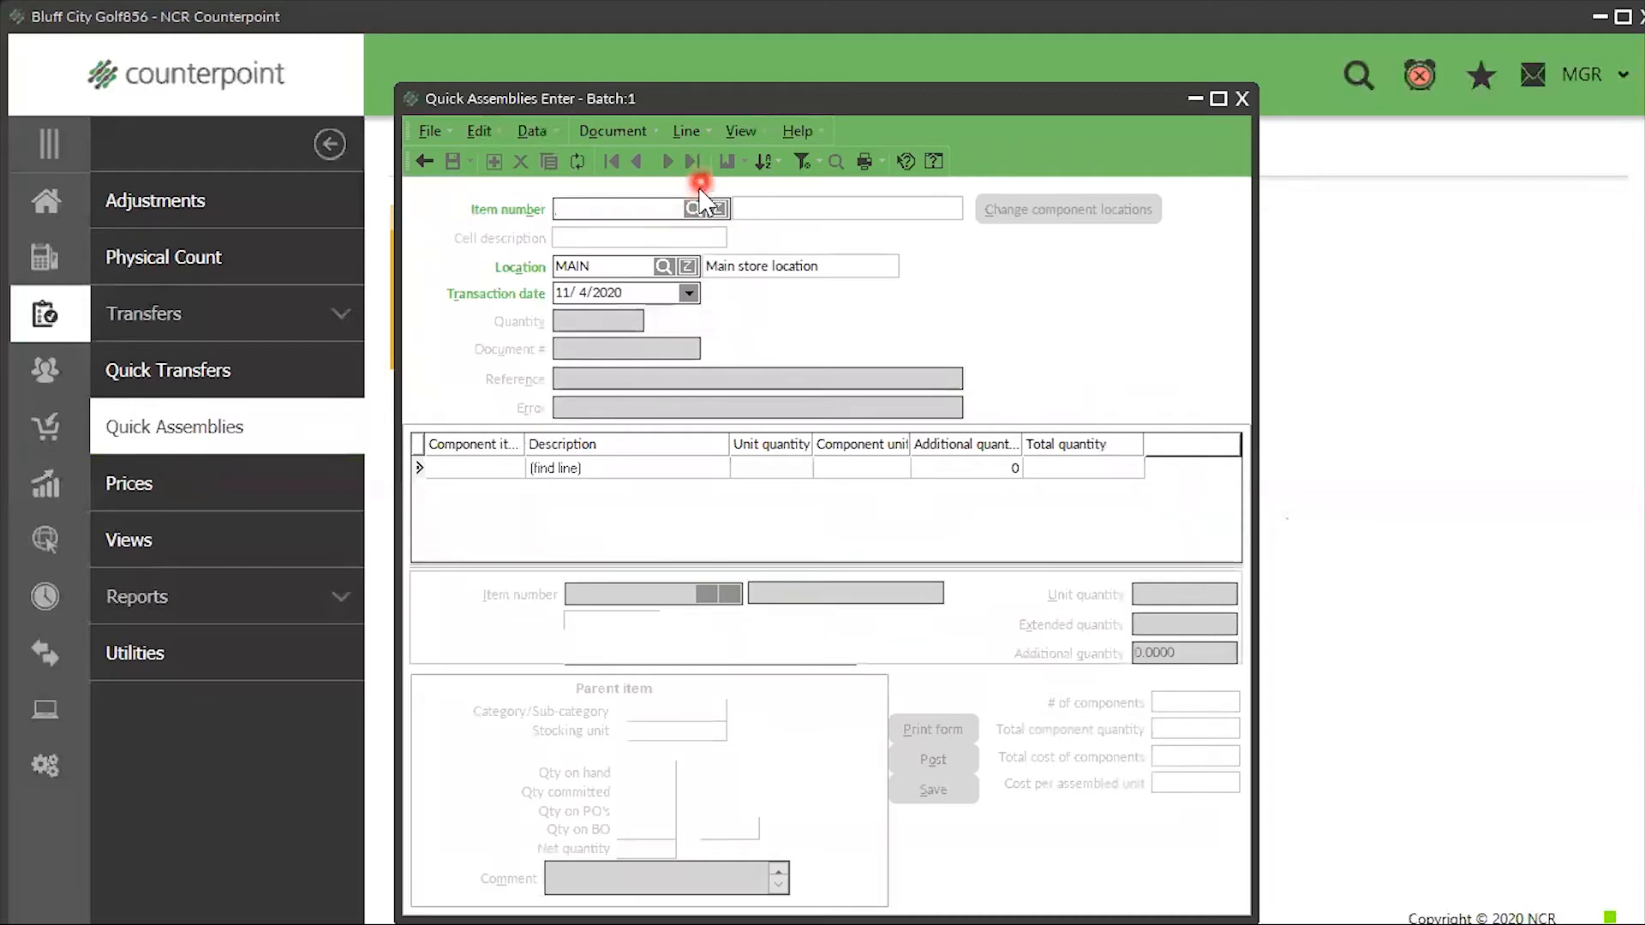
pyautogui.click(691, 210)
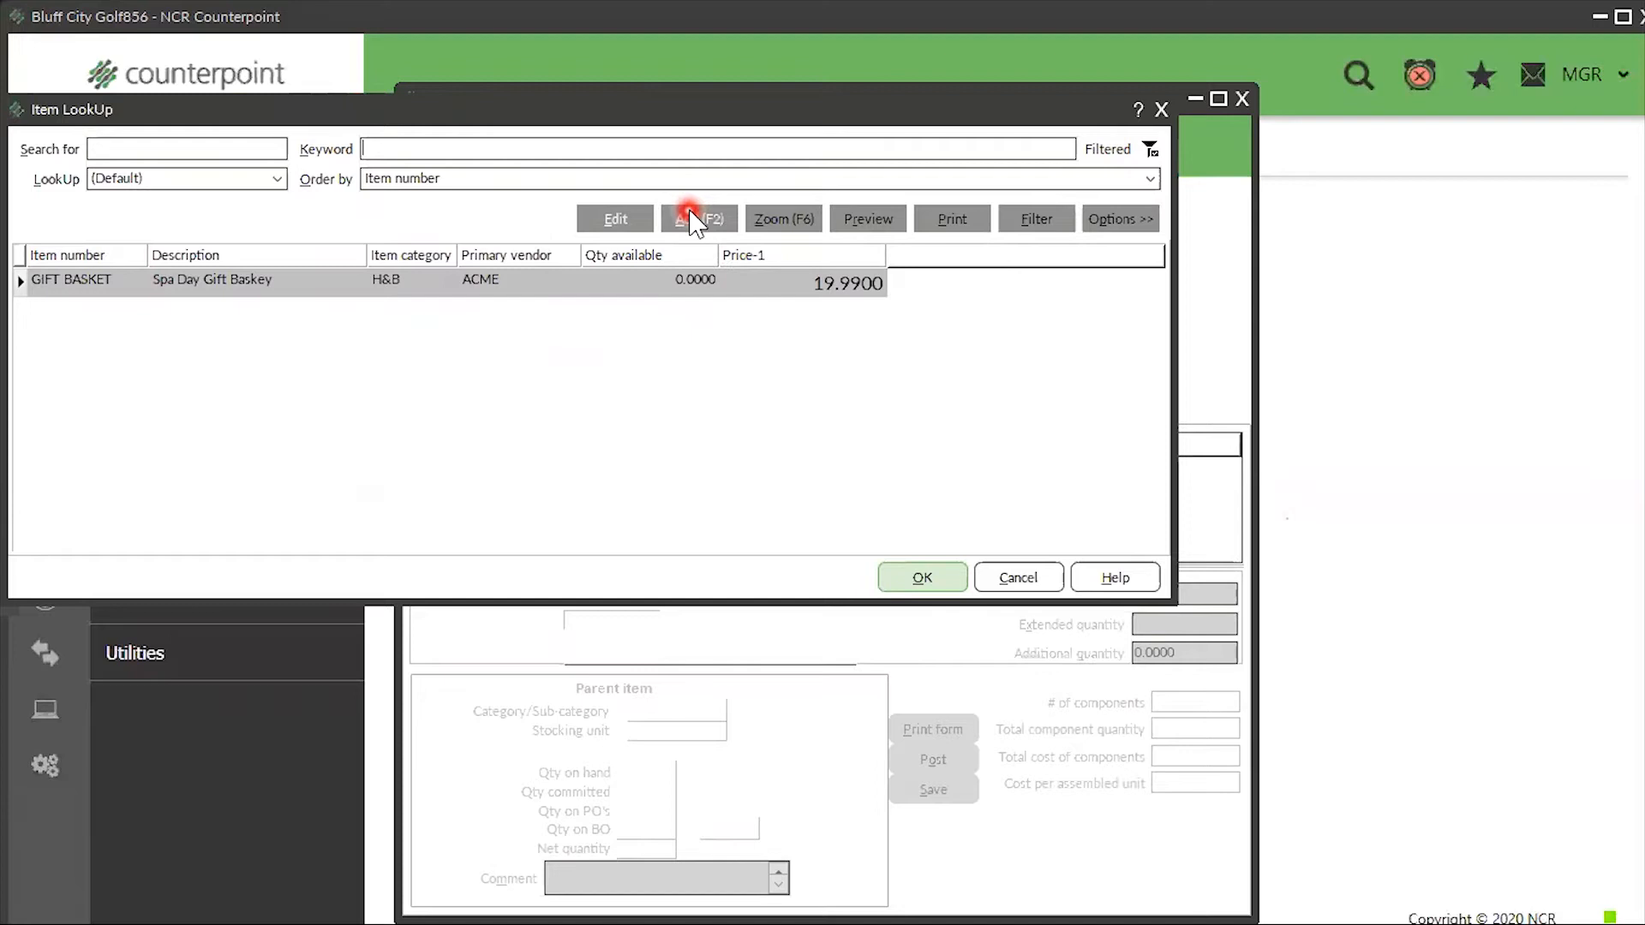
pyautogui.click(881, 320)
# - Choose GIFT BASKET at MAIN with quantity 3, loading 3 each of BODY SPRAY, LOTION and SOAP
pyautogui.click(925, 577)
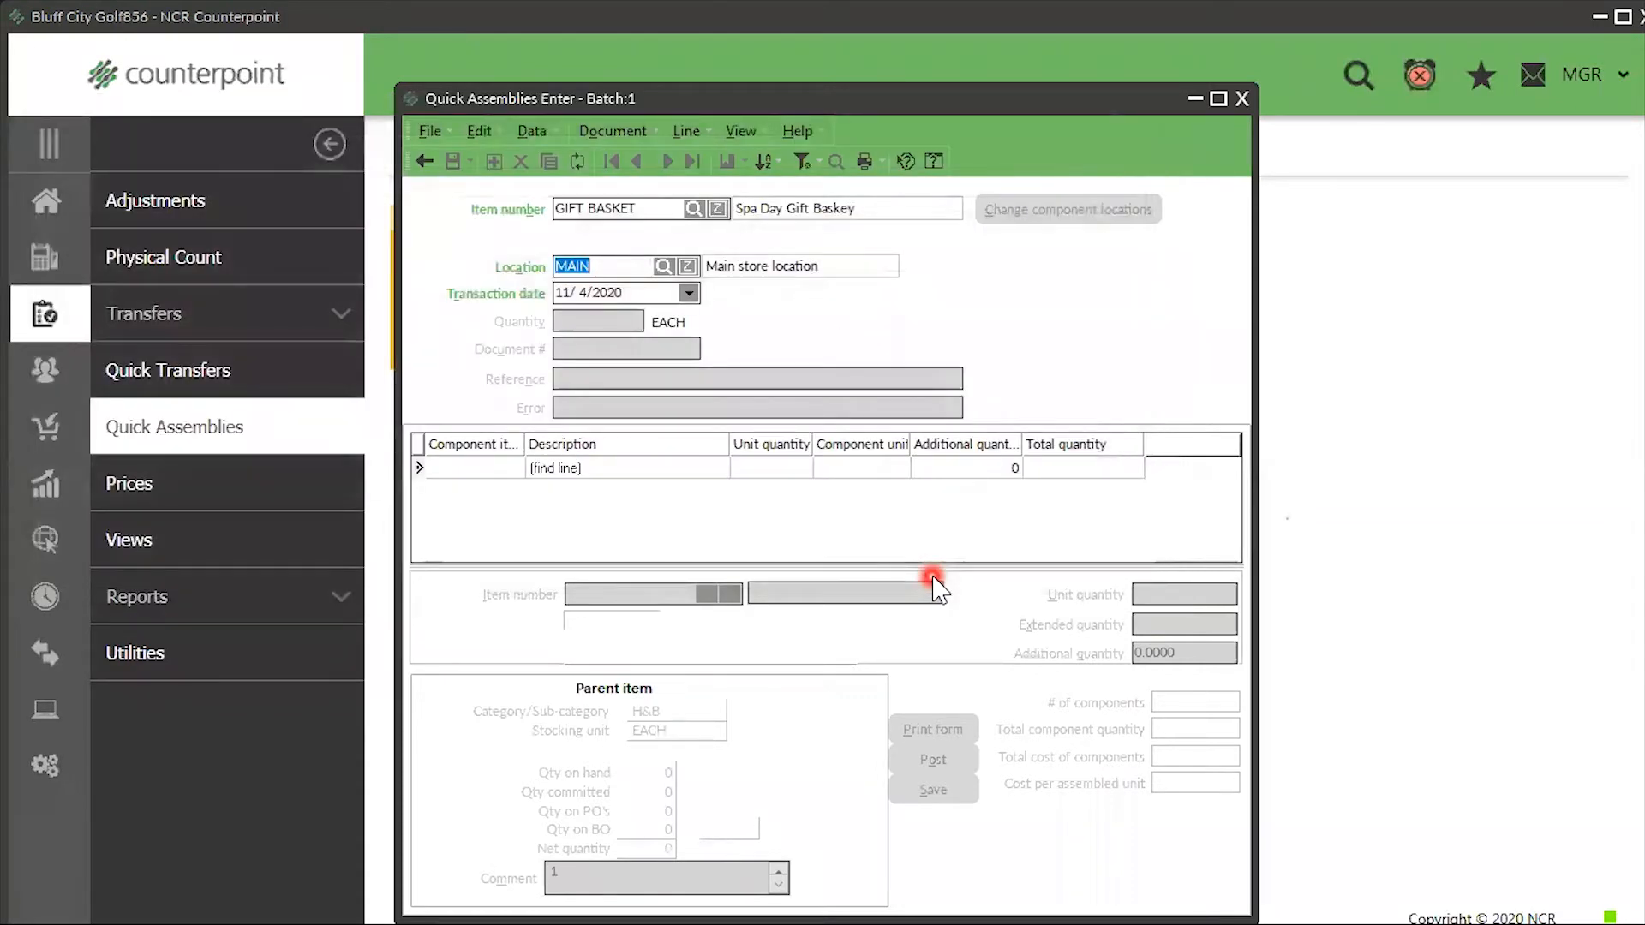
pyautogui.press('Tab')
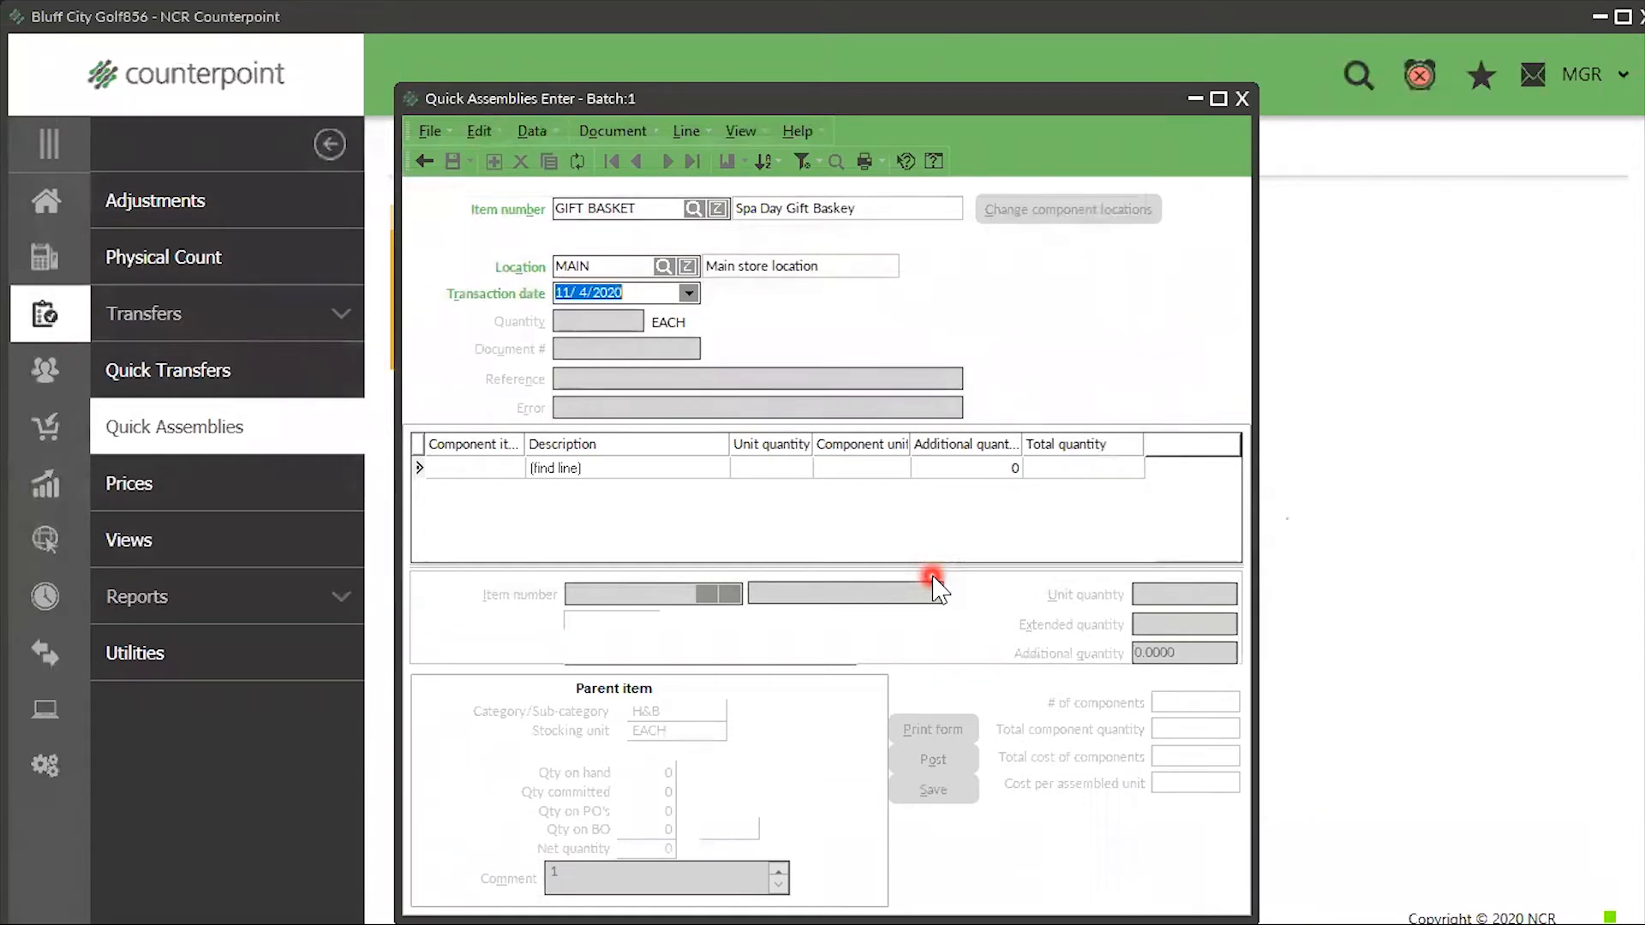
pyautogui.press('Tab')
pyautogui.write('3')
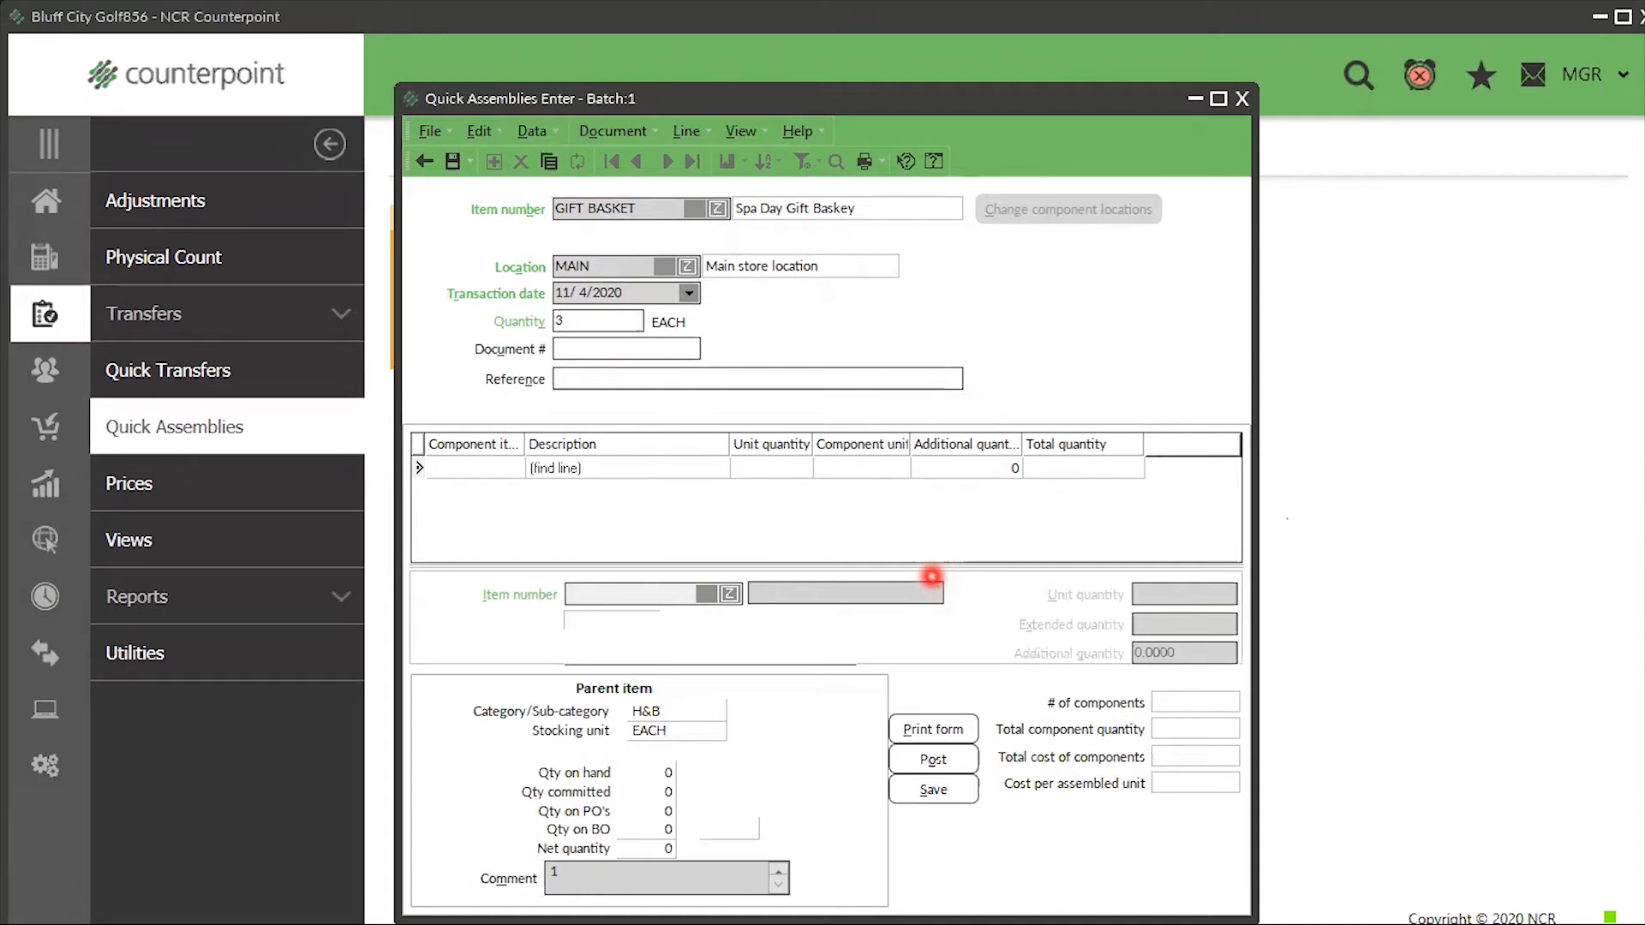
pyautogui.press('Tab')
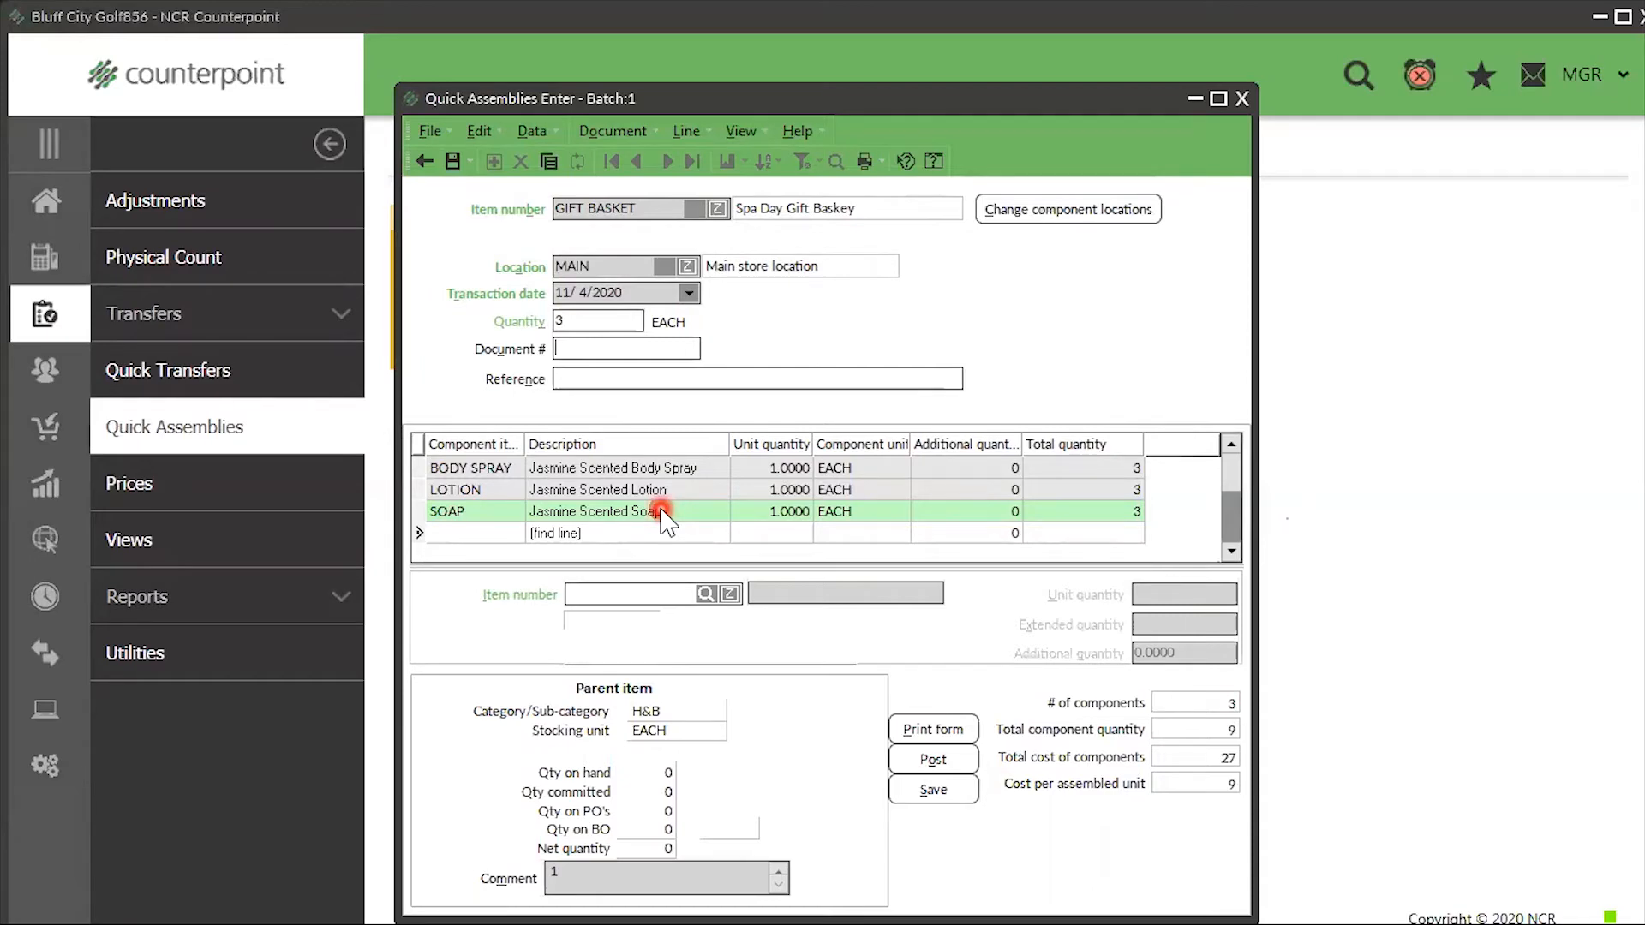
# - Review the SOAP and LOTION lines, then post the 3-basket assembly without viewing the journal
pyautogui.click(706, 594)
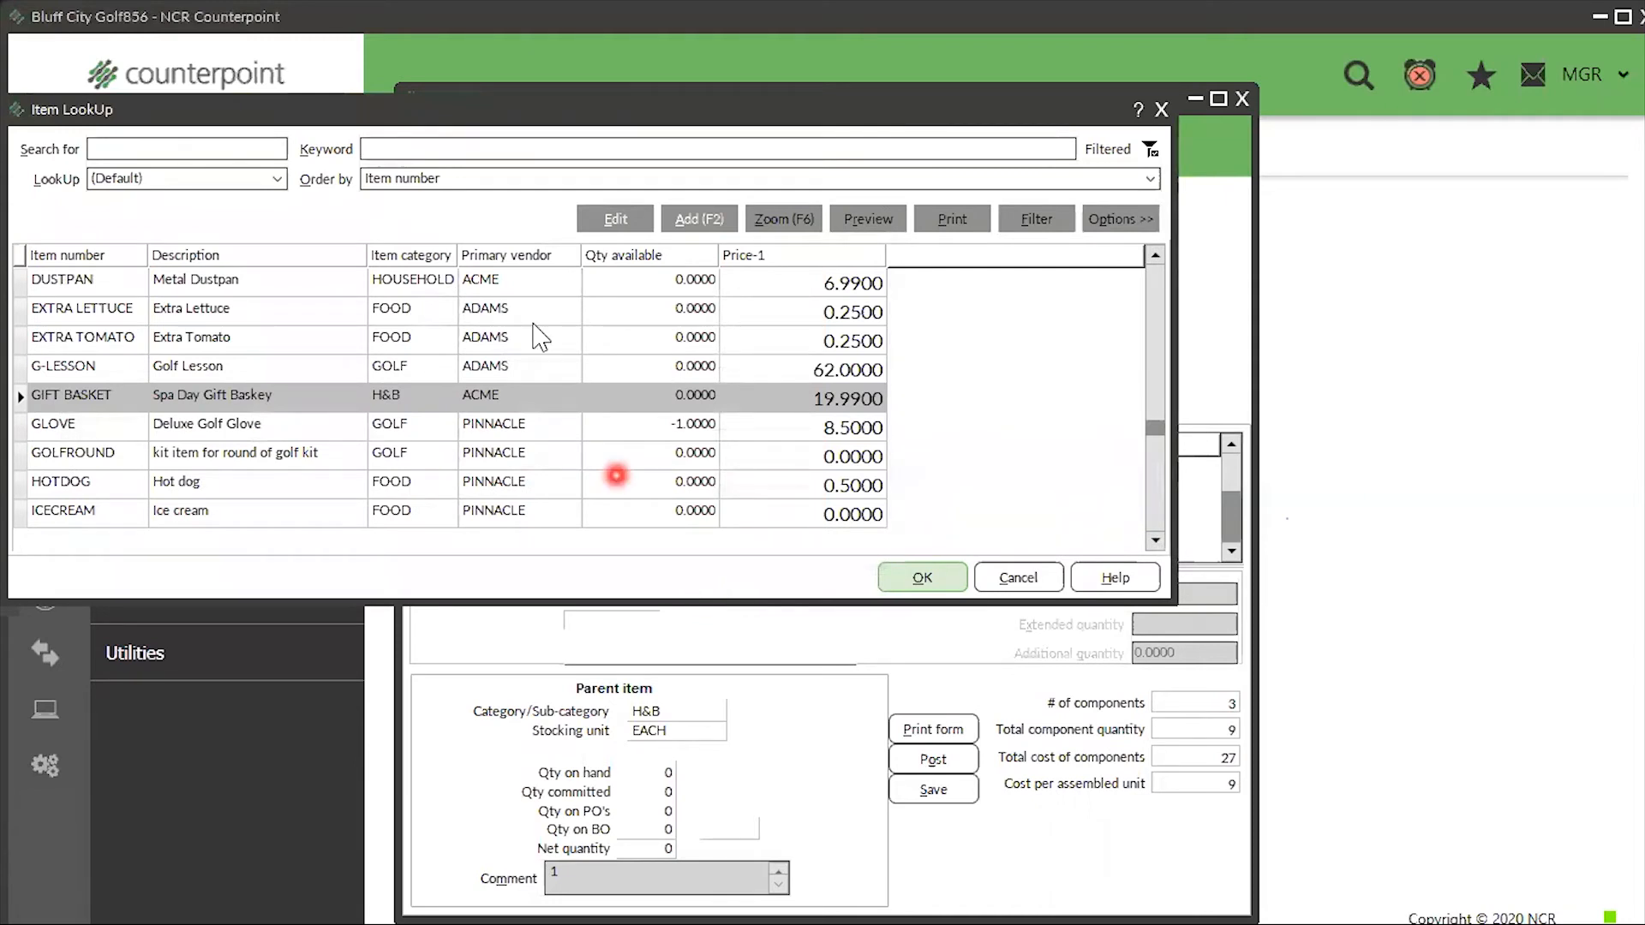
pyautogui.press('Escape')
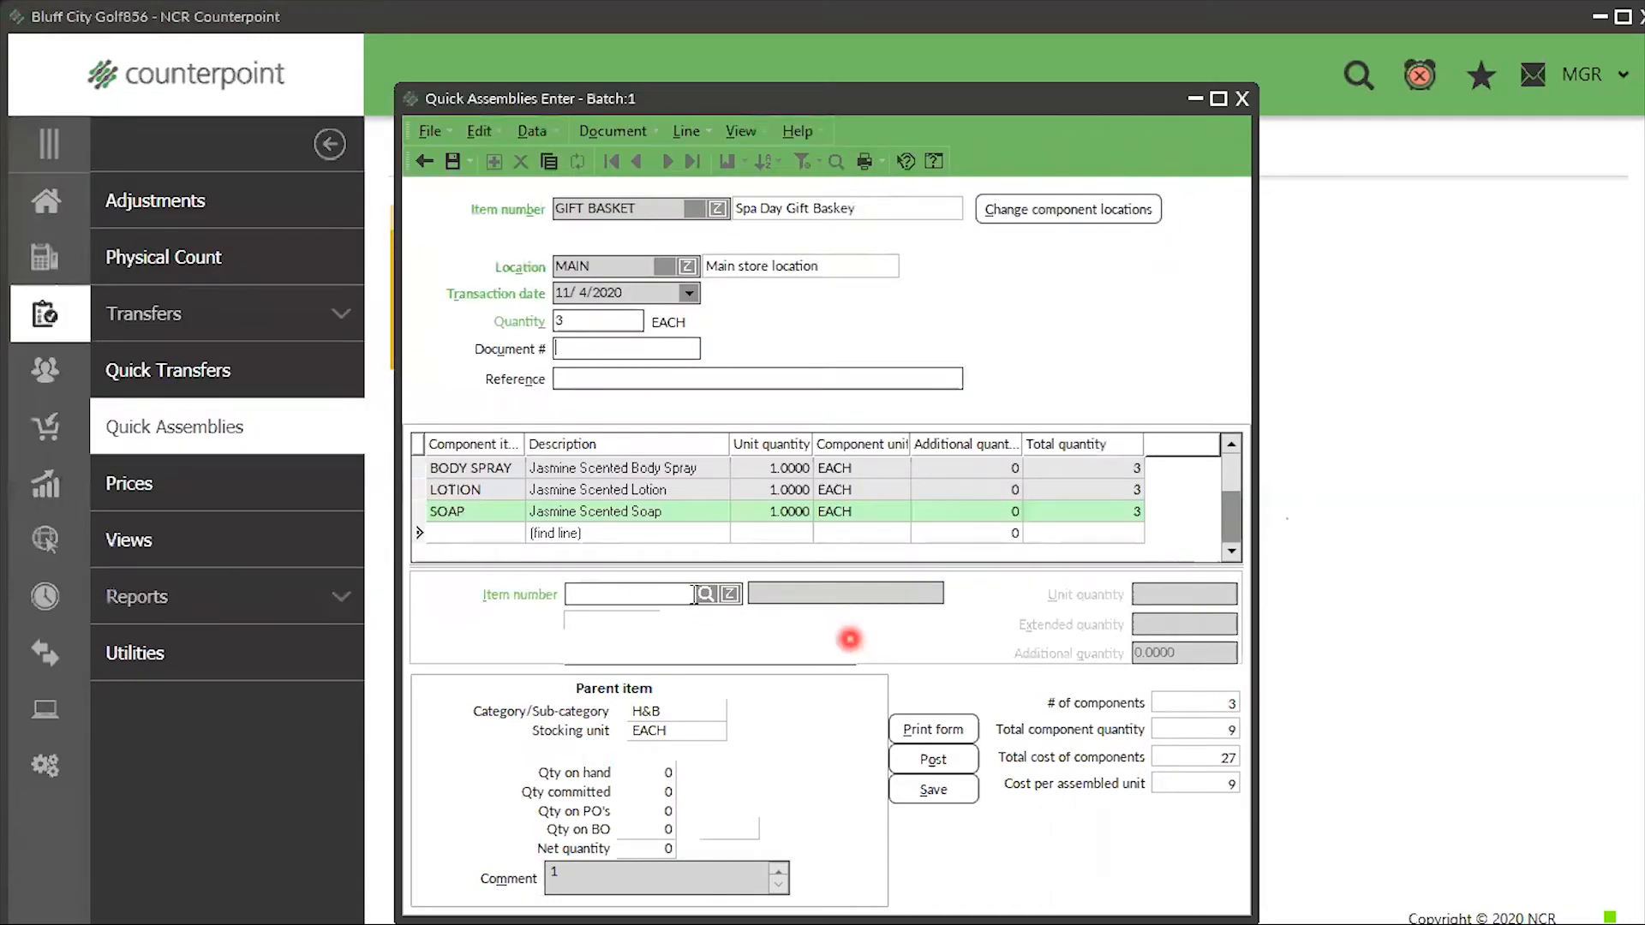
pyautogui.click(648, 483)
pyautogui.click(656, 526)
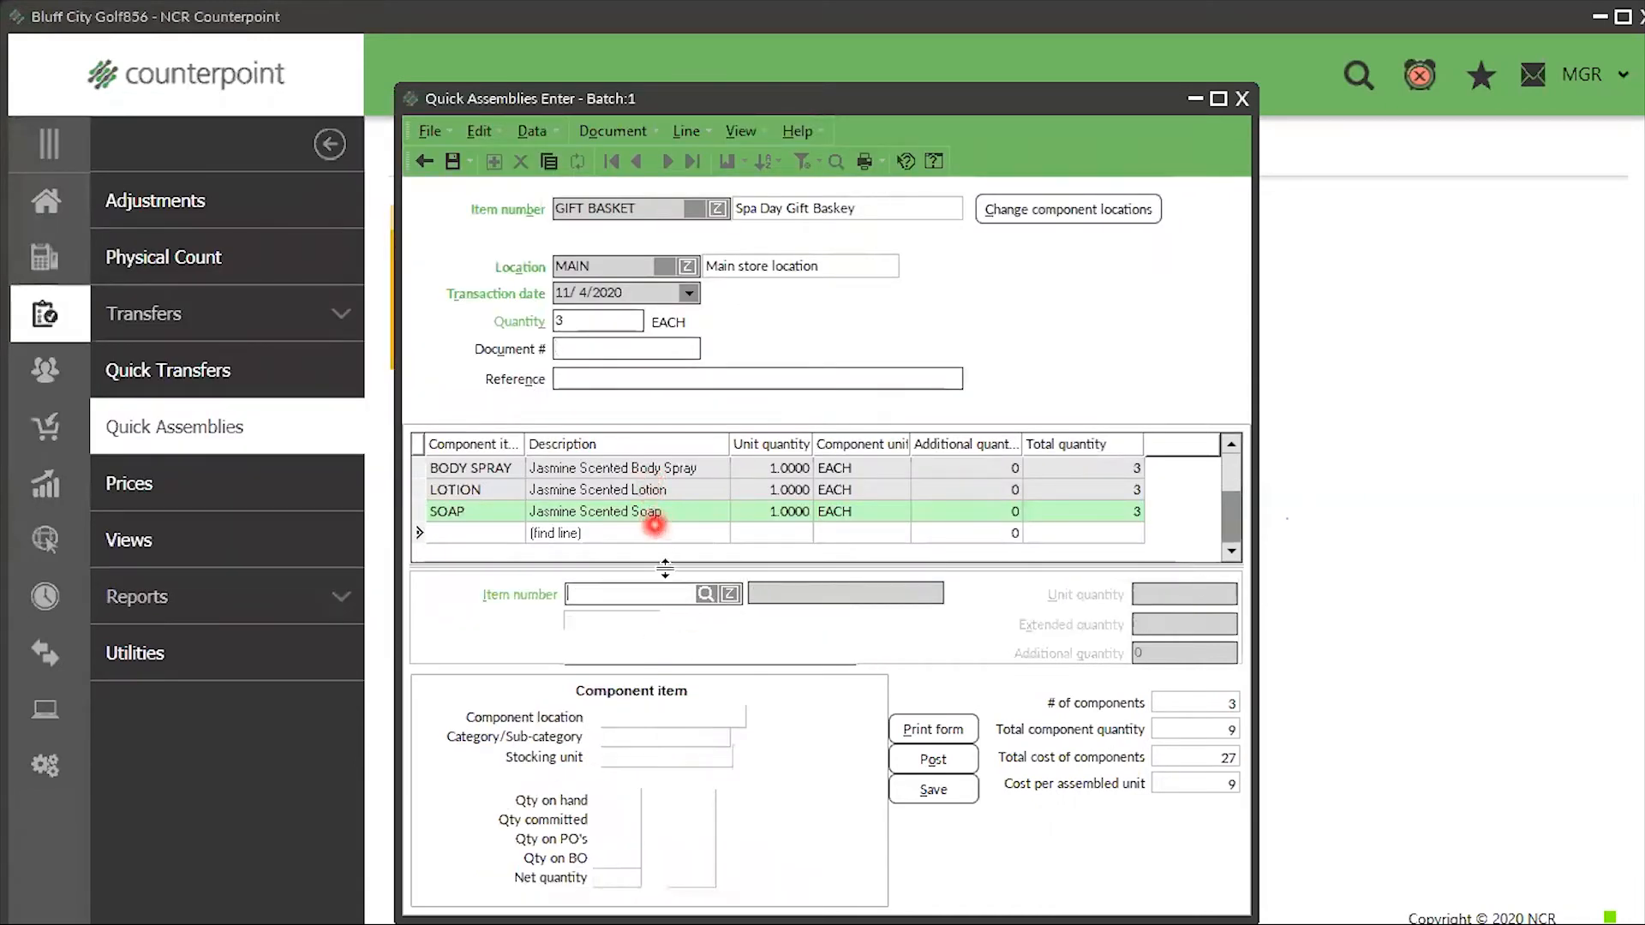
pyautogui.click(681, 513)
pyautogui.click(710, 593)
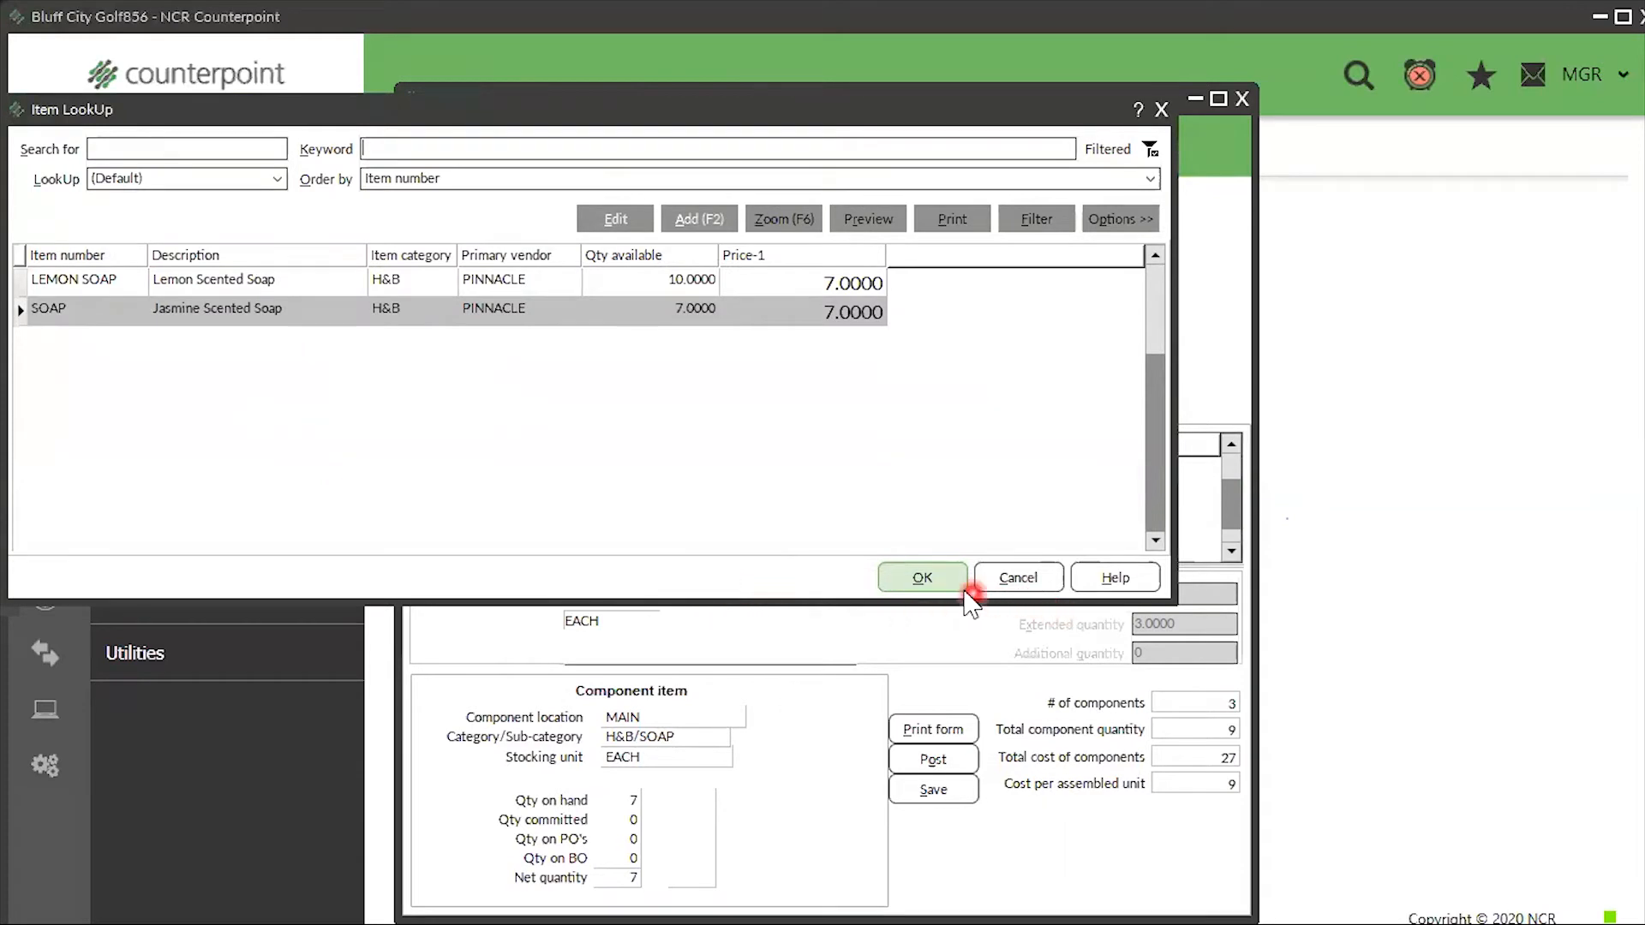
pyautogui.click(932, 578)
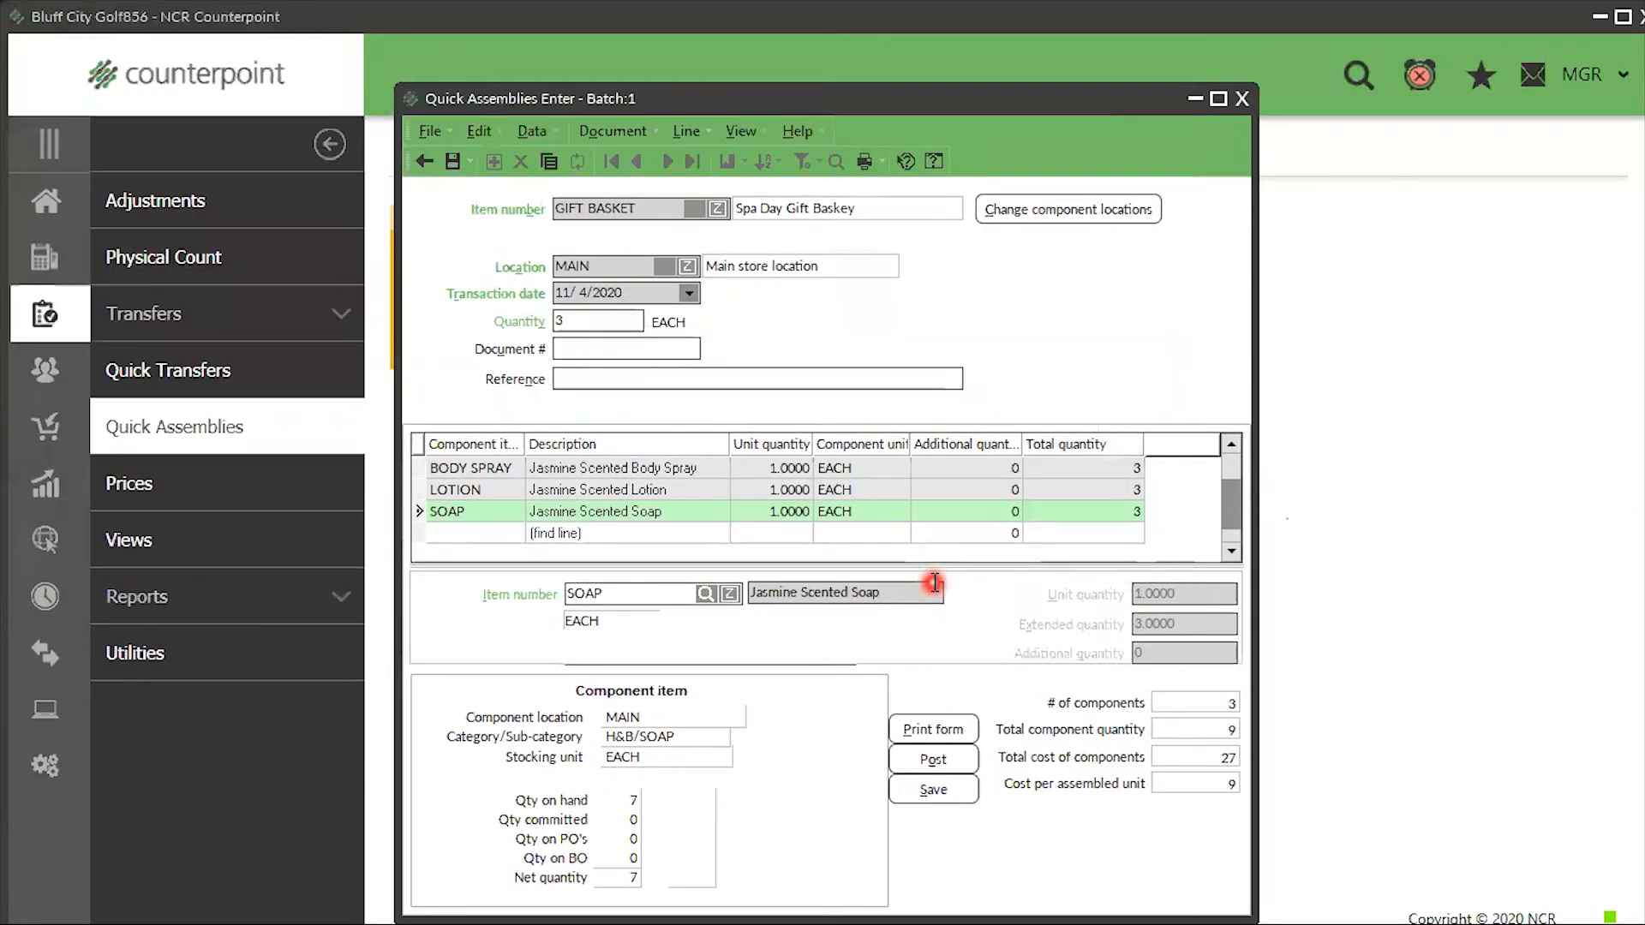
pyautogui.click(449, 492)
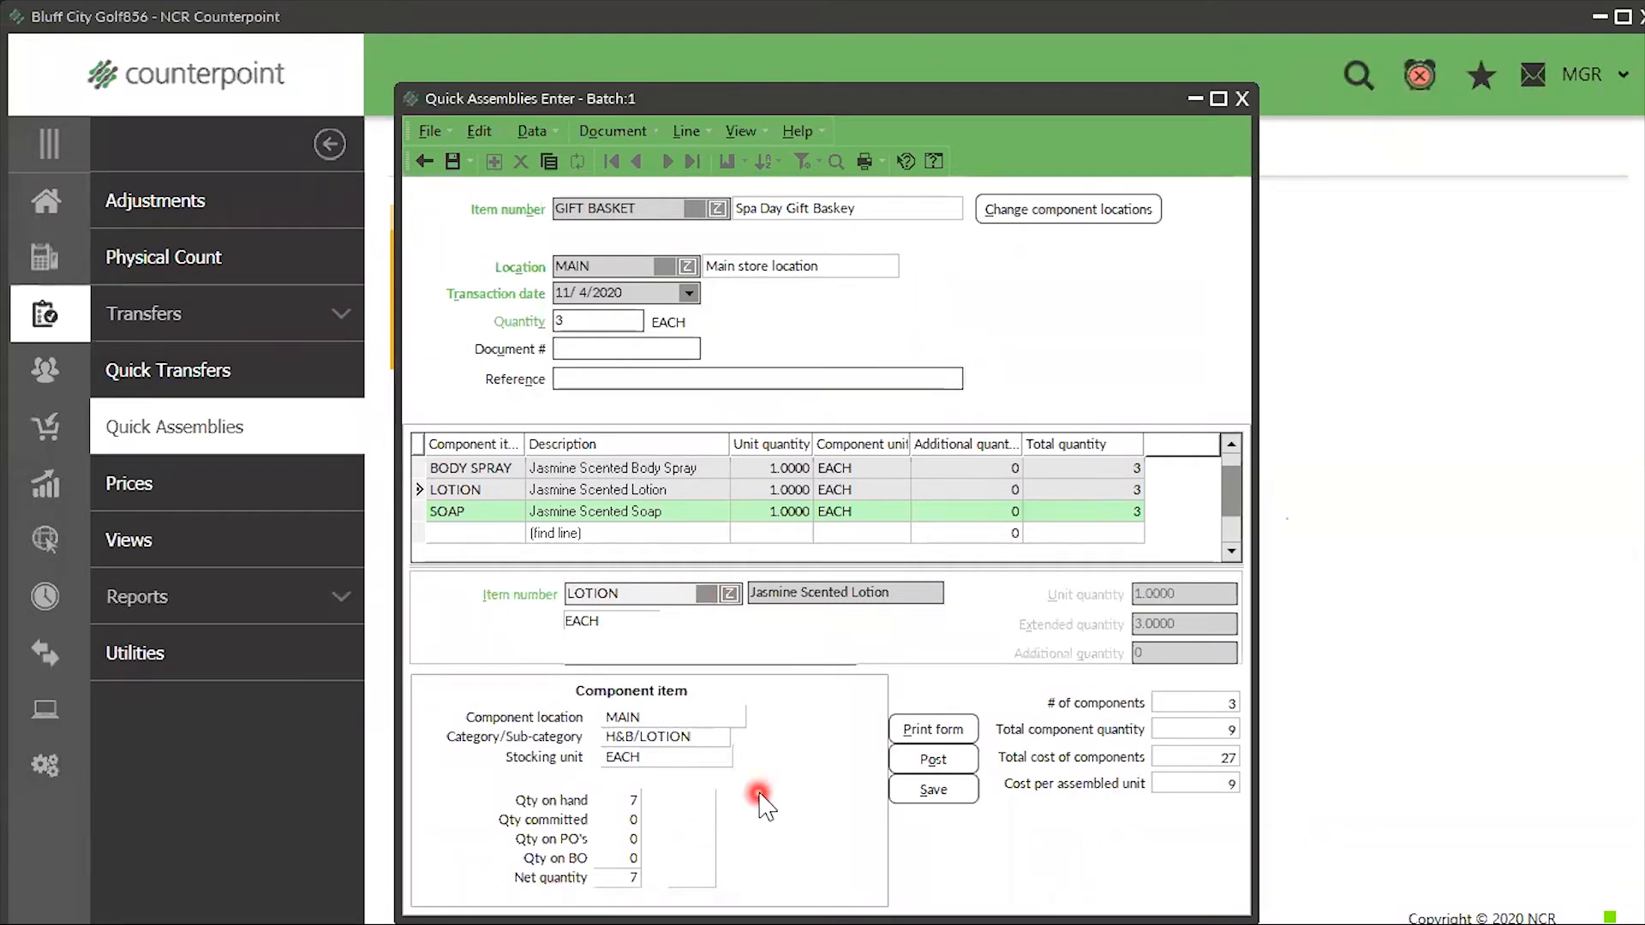
pyautogui.click(933, 759)
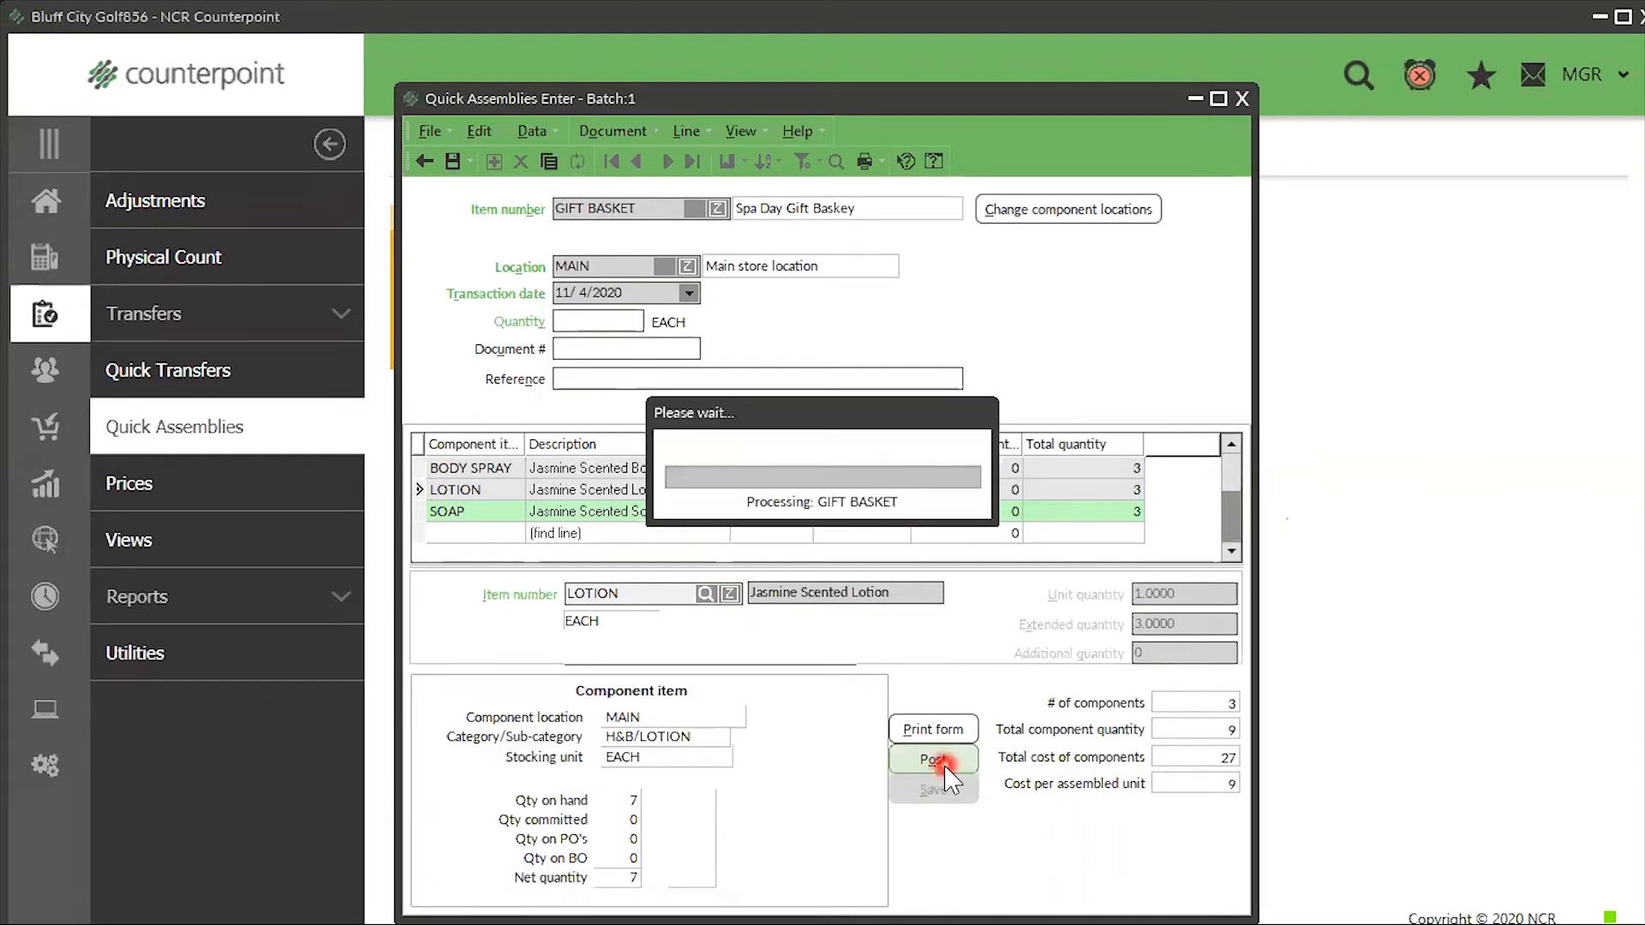
pyautogui.click(1008, 570)
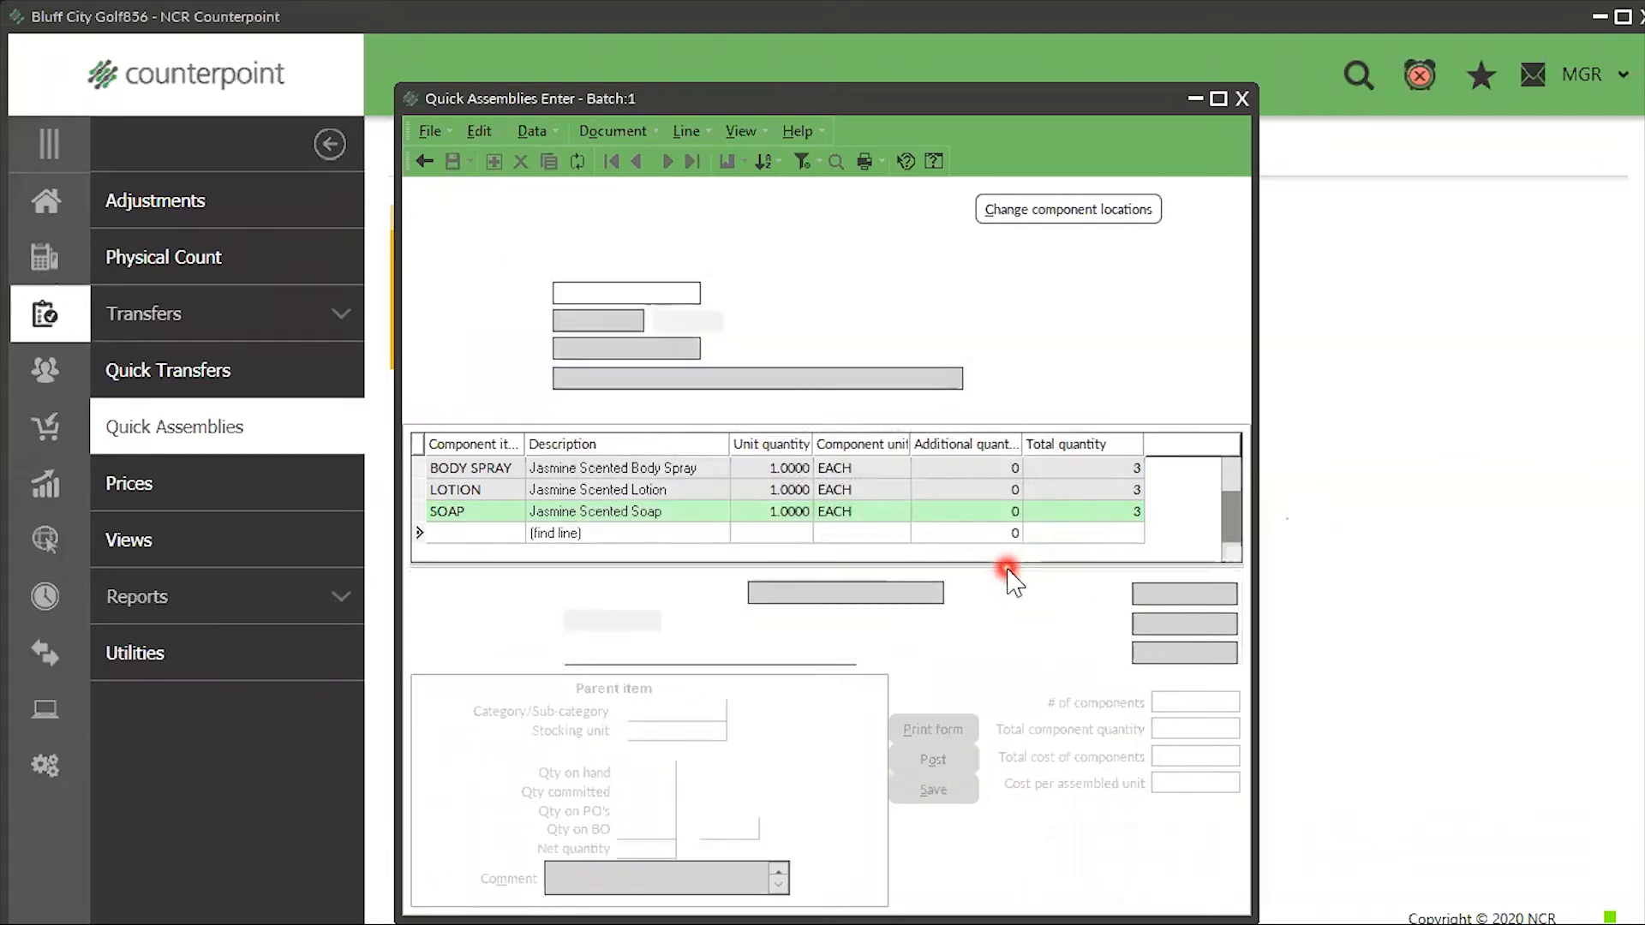
# - Close Quick Assemblies and open the Inventory Items screen
pyautogui.click(1242, 99)
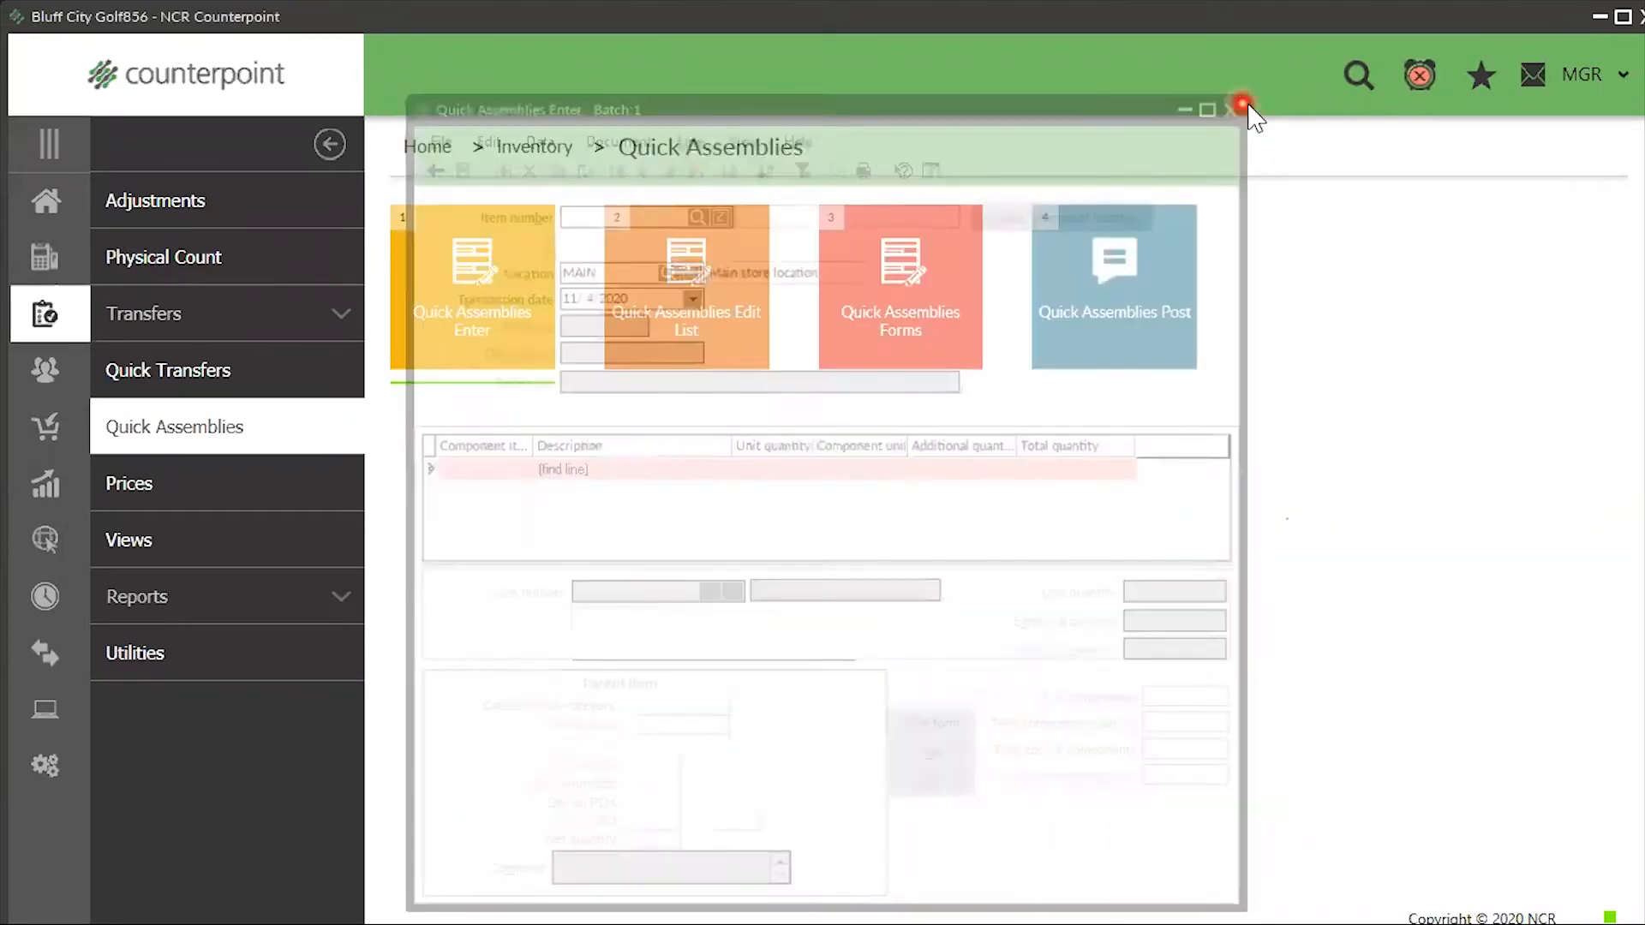
pyautogui.click(59, 228)
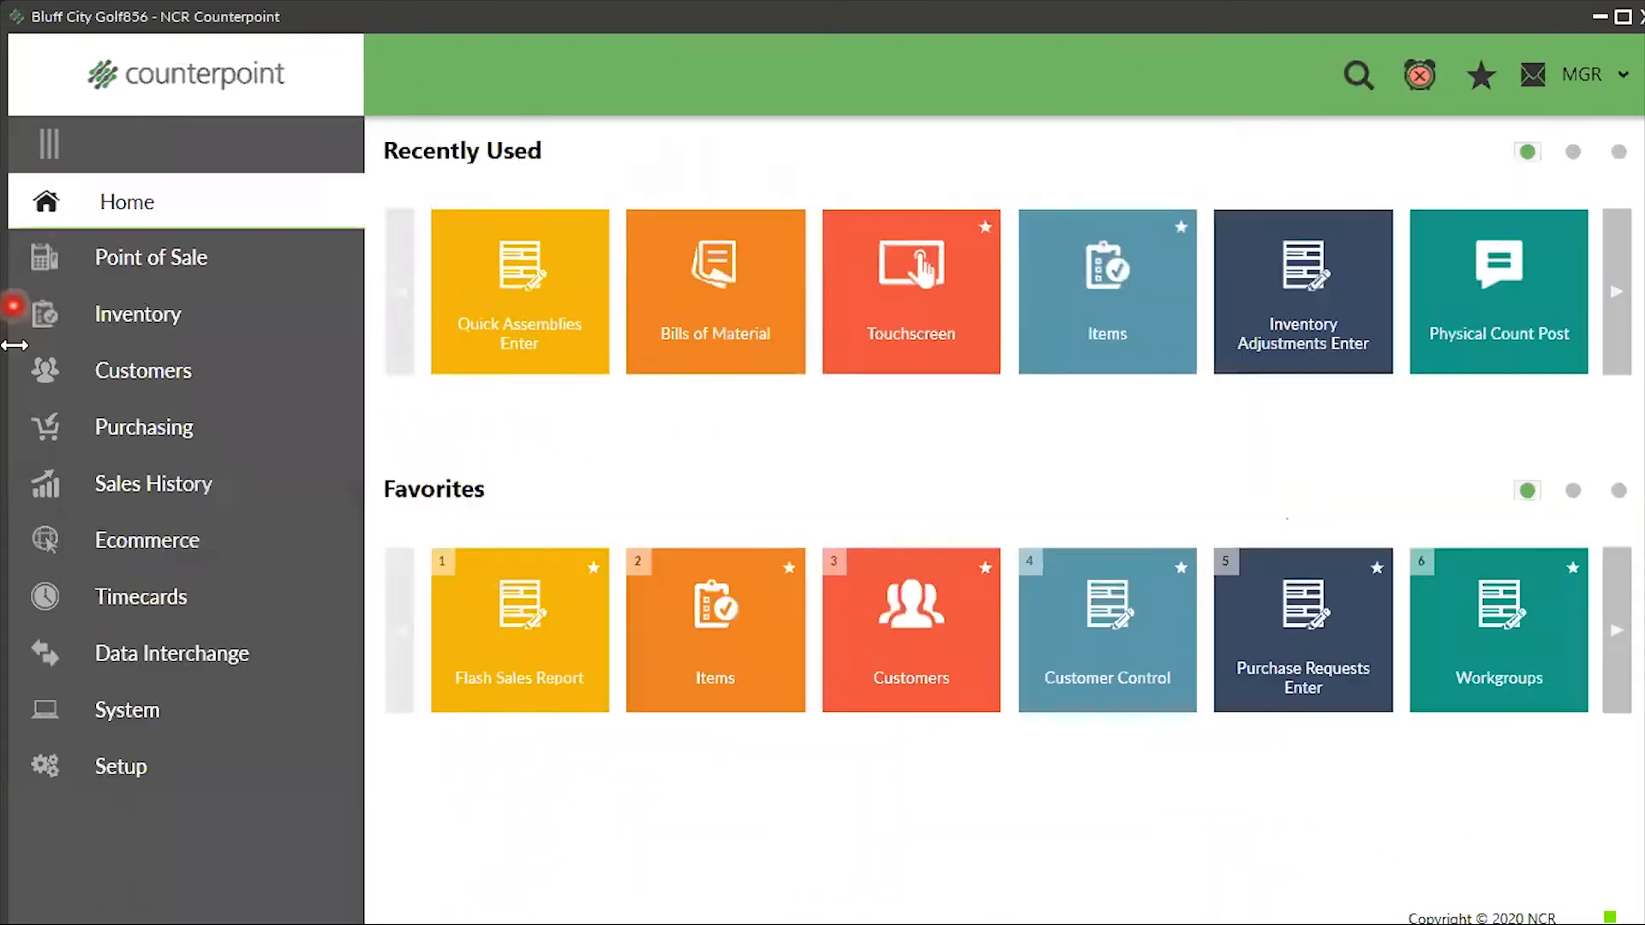
pyautogui.click(122, 317)
pyautogui.click(438, 325)
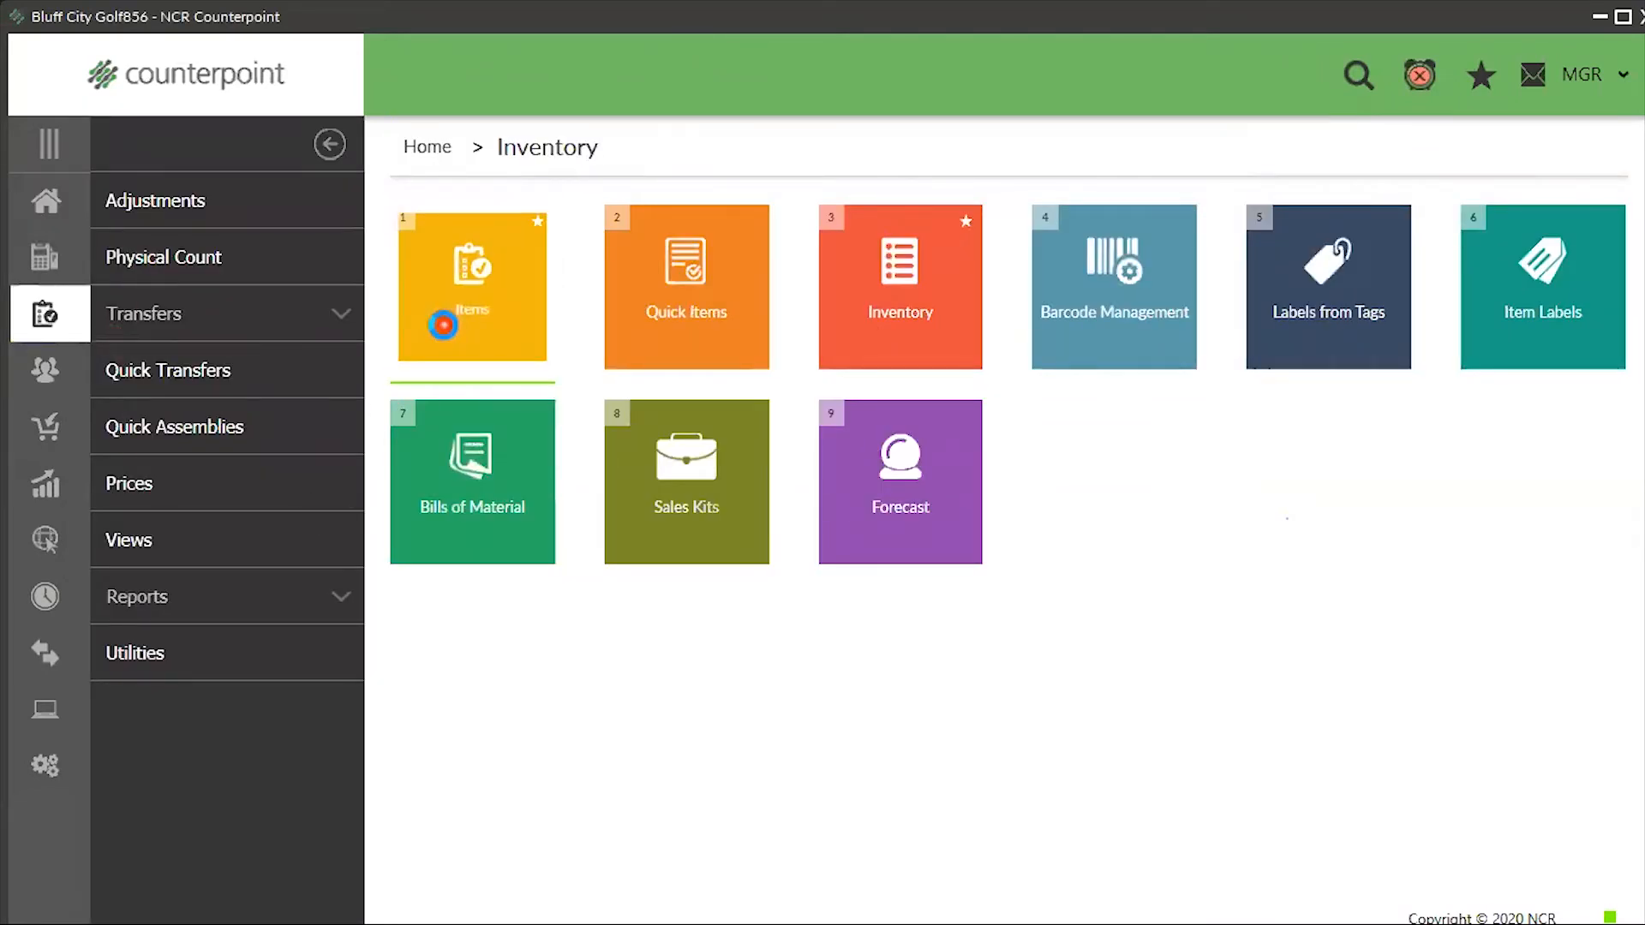
# - Look up 'gift' then 'jasmin' to check stock levels, then close the lookup and Items window
pyautogui.click(522, 252)
pyautogui.write('gift')
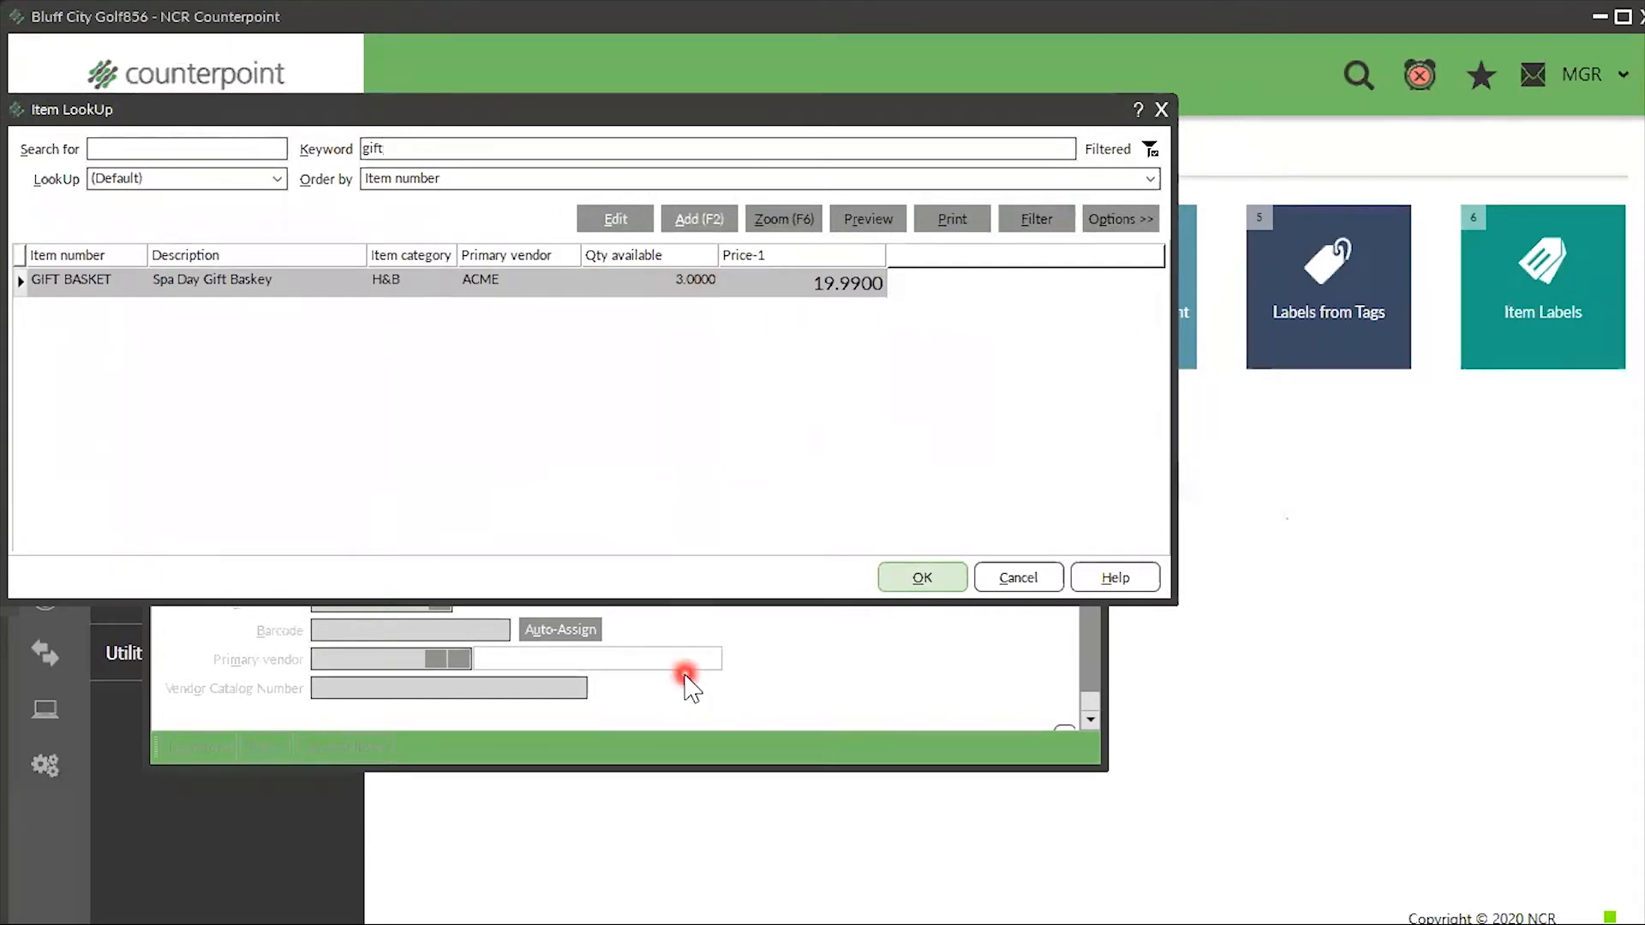
pyautogui.press('BackSpace')
pyautogui.press('BackSpace')
pyautogui.press('BackSpace')
pyautogui.press('BackSpace')
pyautogui.write('jasmin')
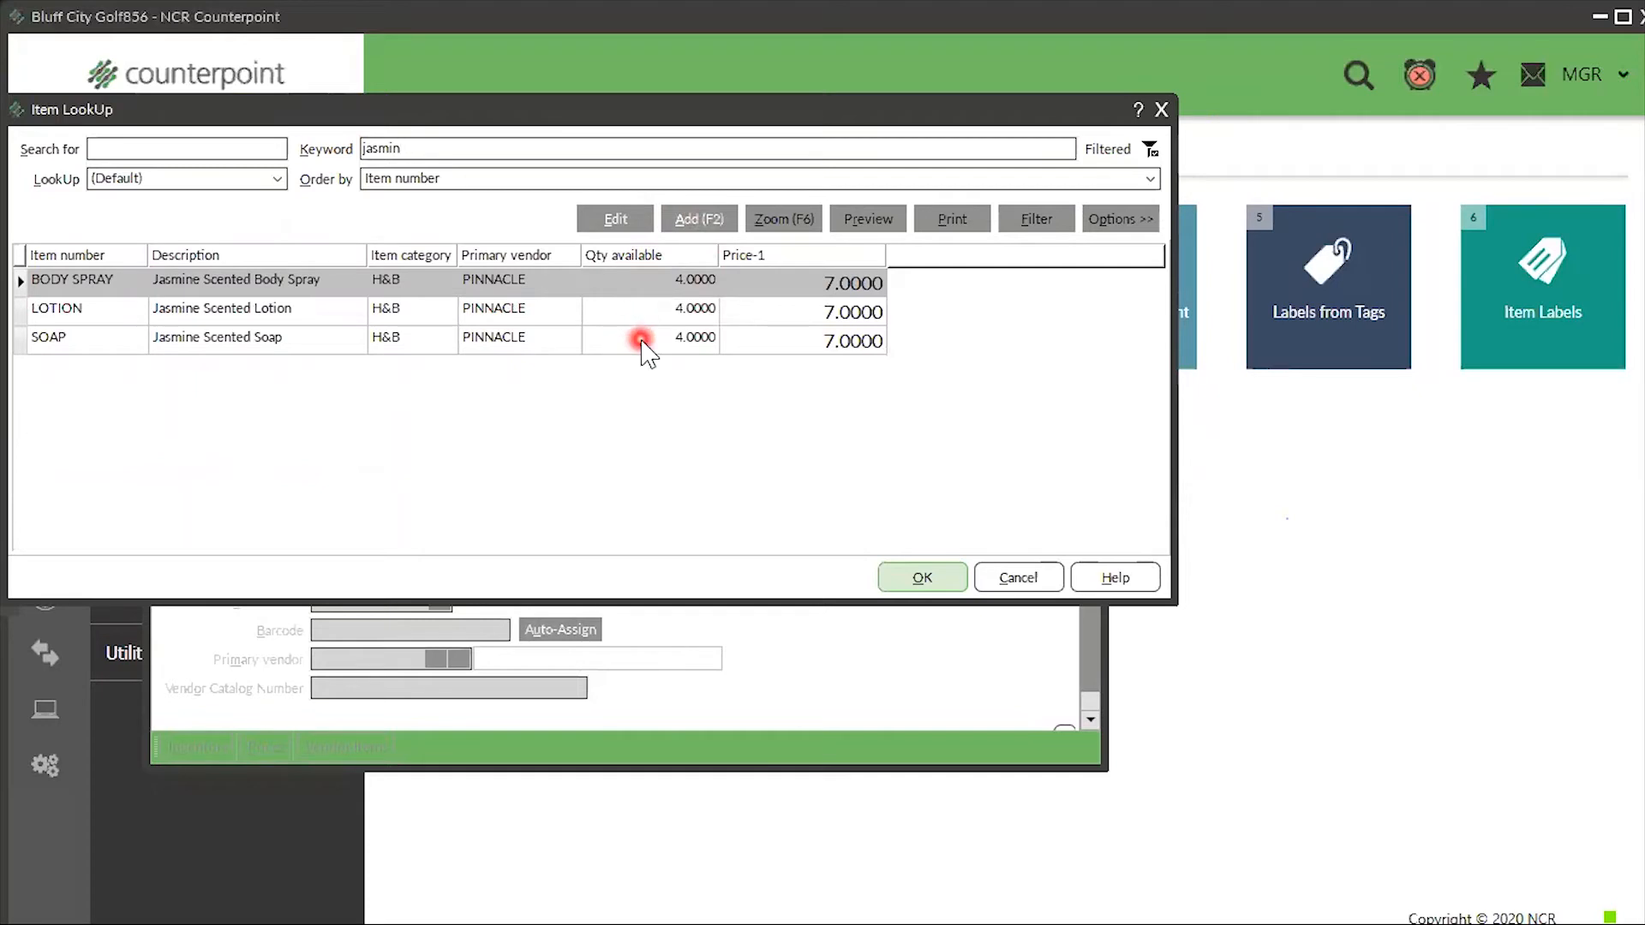
pyautogui.click(1162, 110)
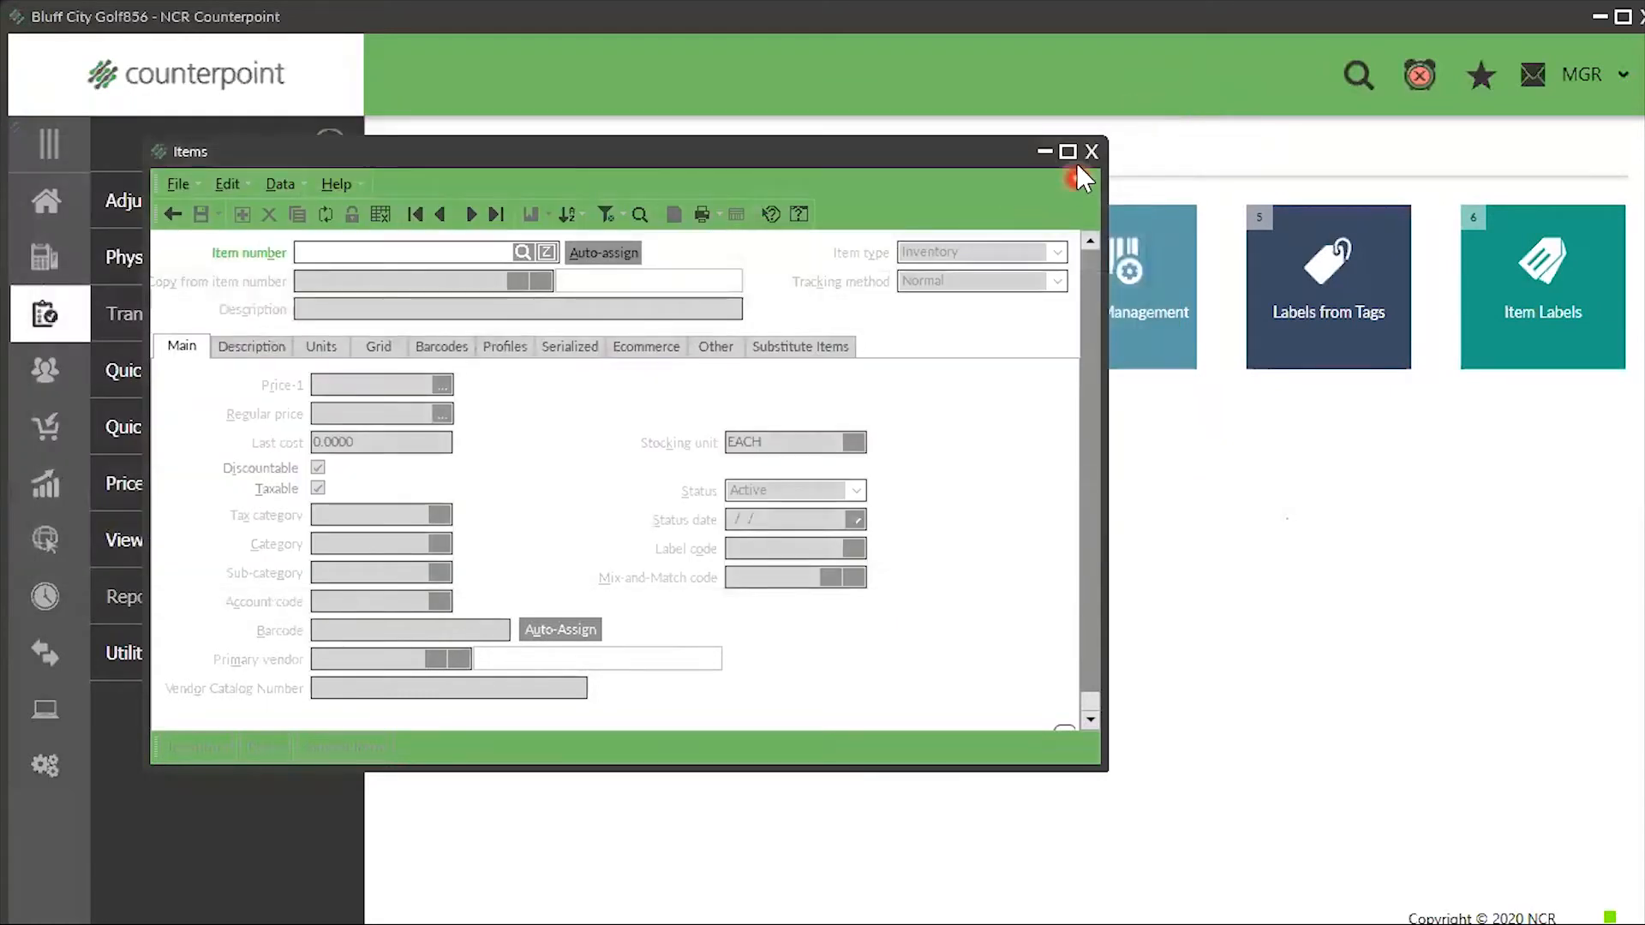
pyautogui.click(1092, 152)
# - Start a Touchscreen ticket and add GIFT BASKET found by searching 'gift'
pyautogui.click(35, 206)
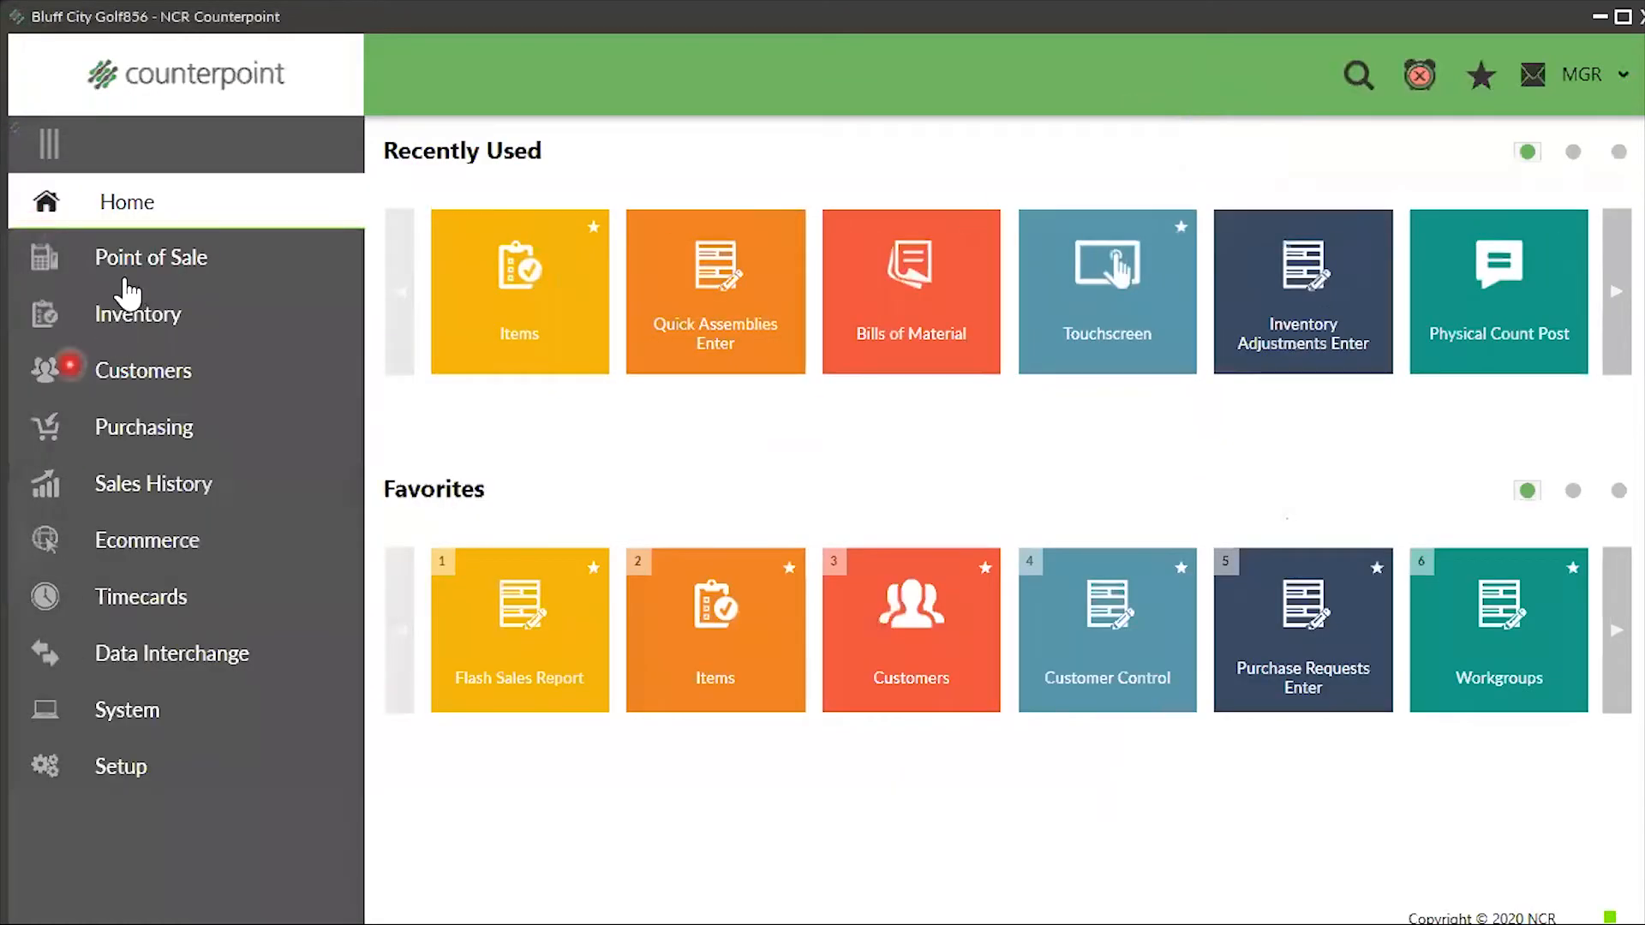
pyautogui.click(131, 258)
pyautogui.click(236, 200)
pyautogui.click(650, 309)
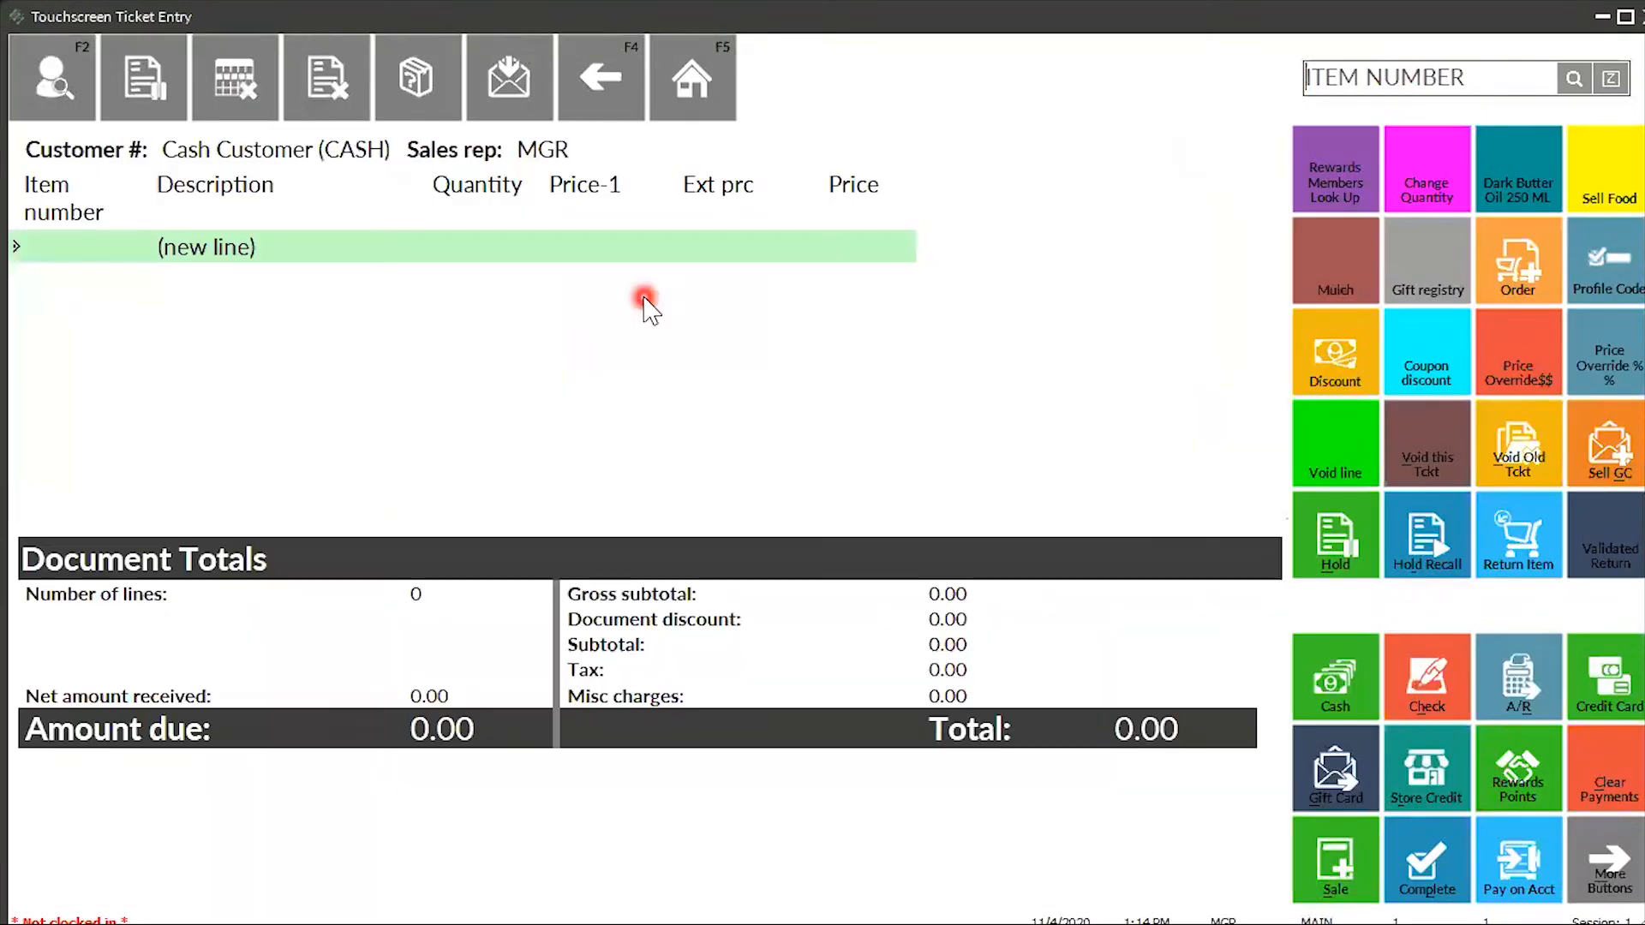
pyautogui.click(1573, 79)
pyautogui.write('gift')
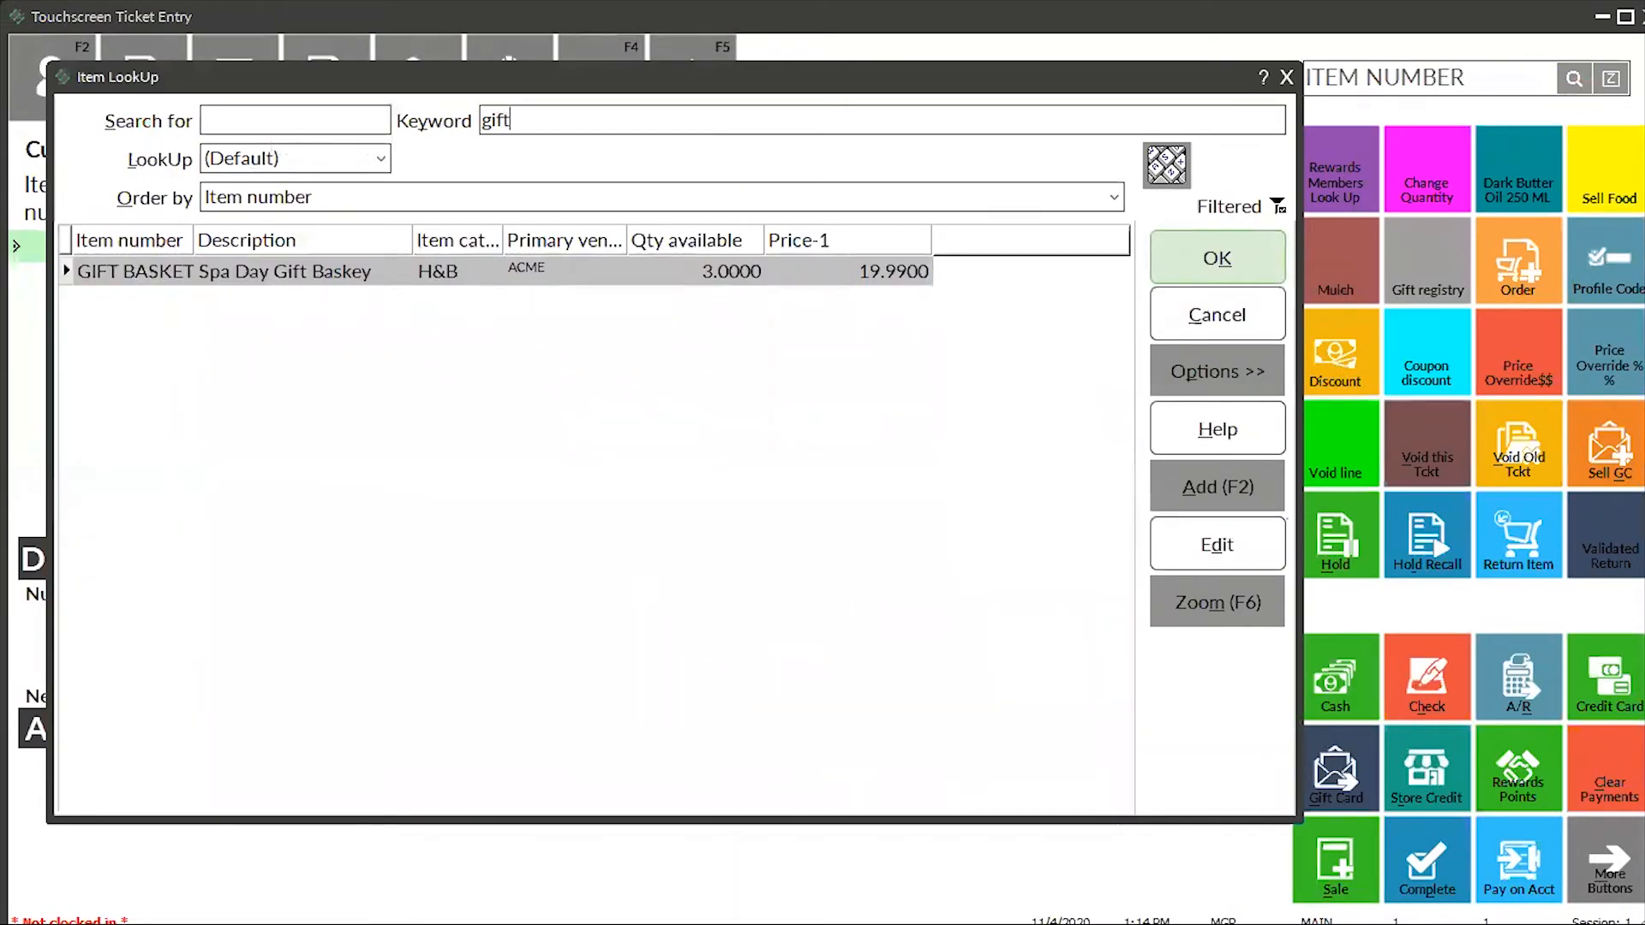
pyautogui.click(1220, 259)
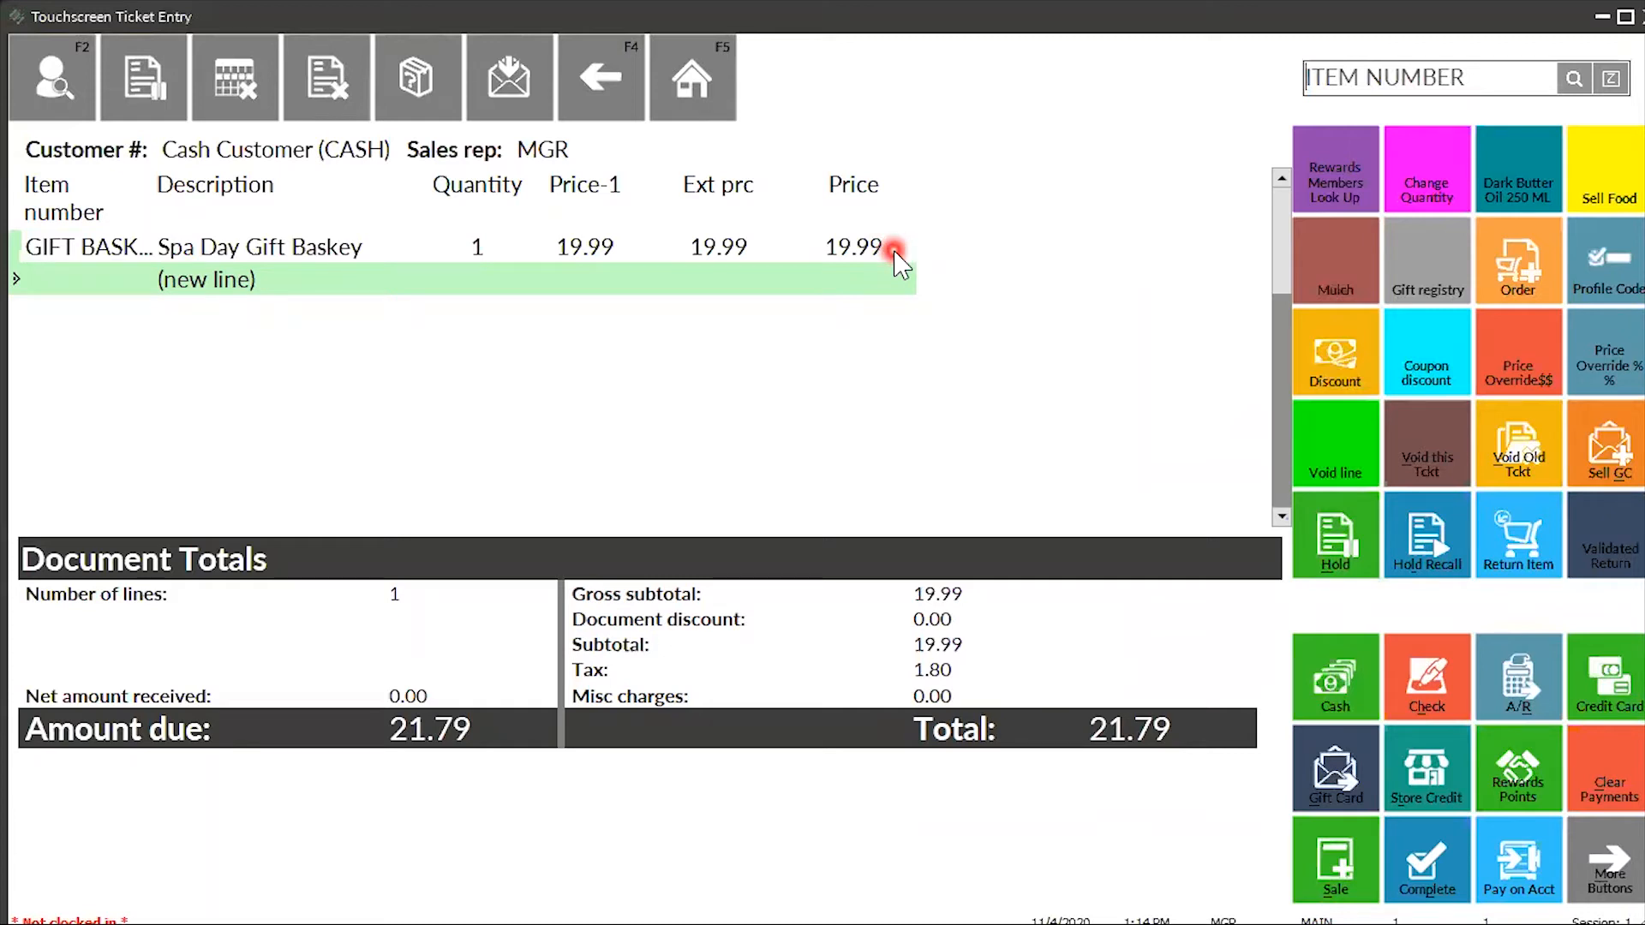
# - Pay the 21.79 balance in cash, preview the ticket receipt, and finish the ticket
pyautogui.click(1339, 711)
pyautogui.click(360, 569)
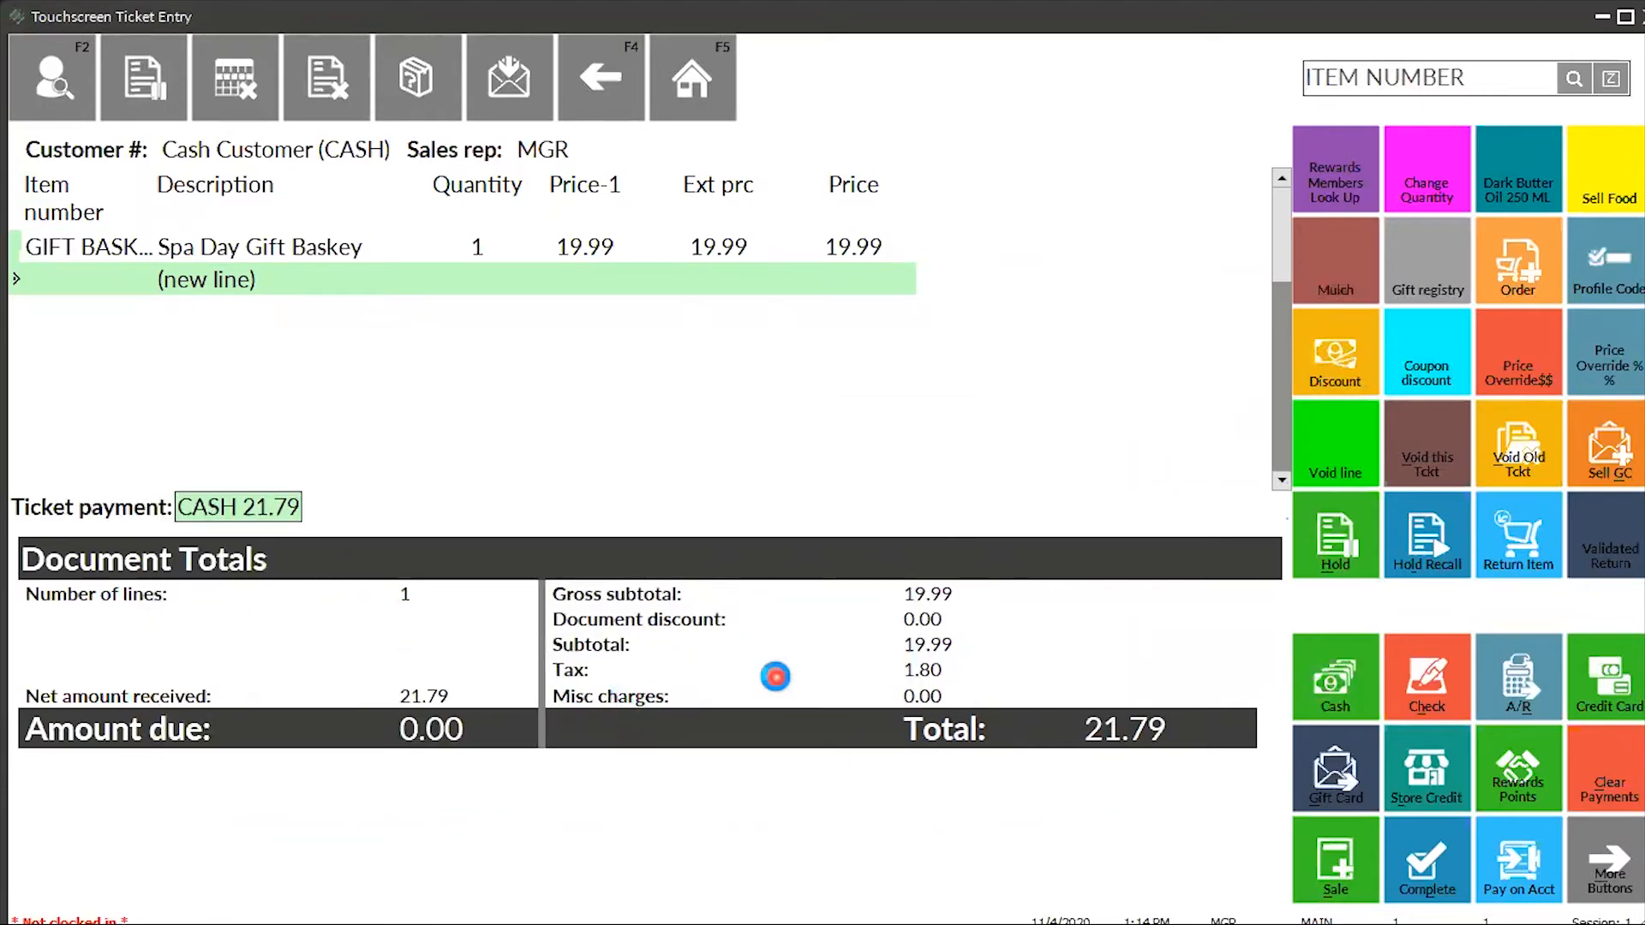
pyautogui.click(989, 450)
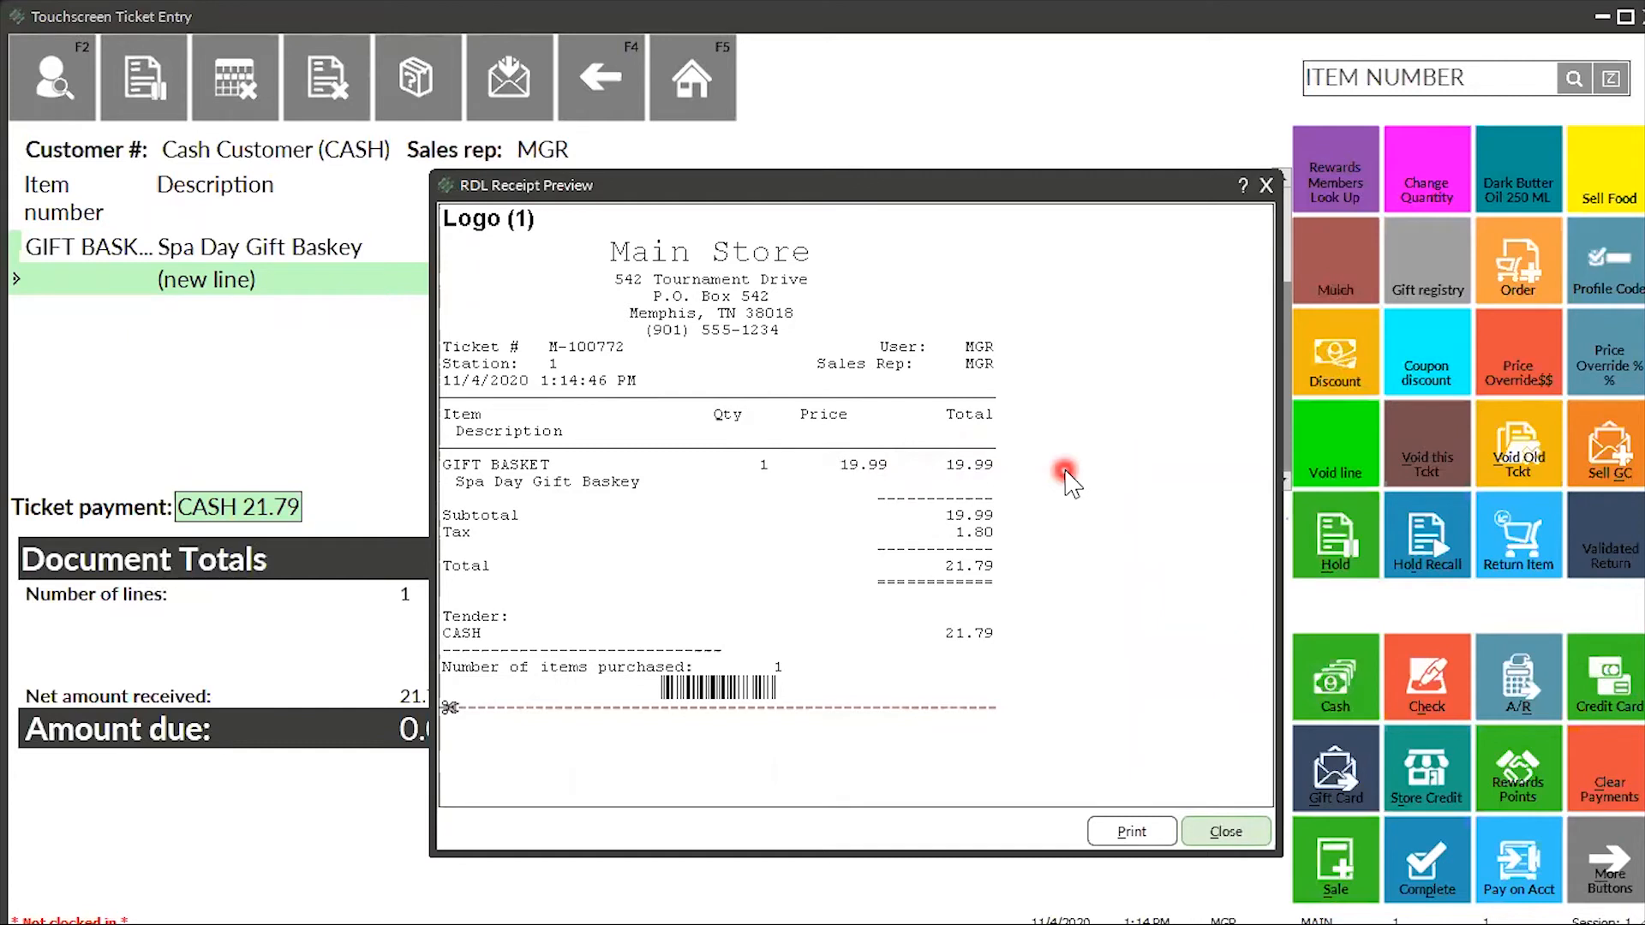
pyautogui.click(1267, 185)
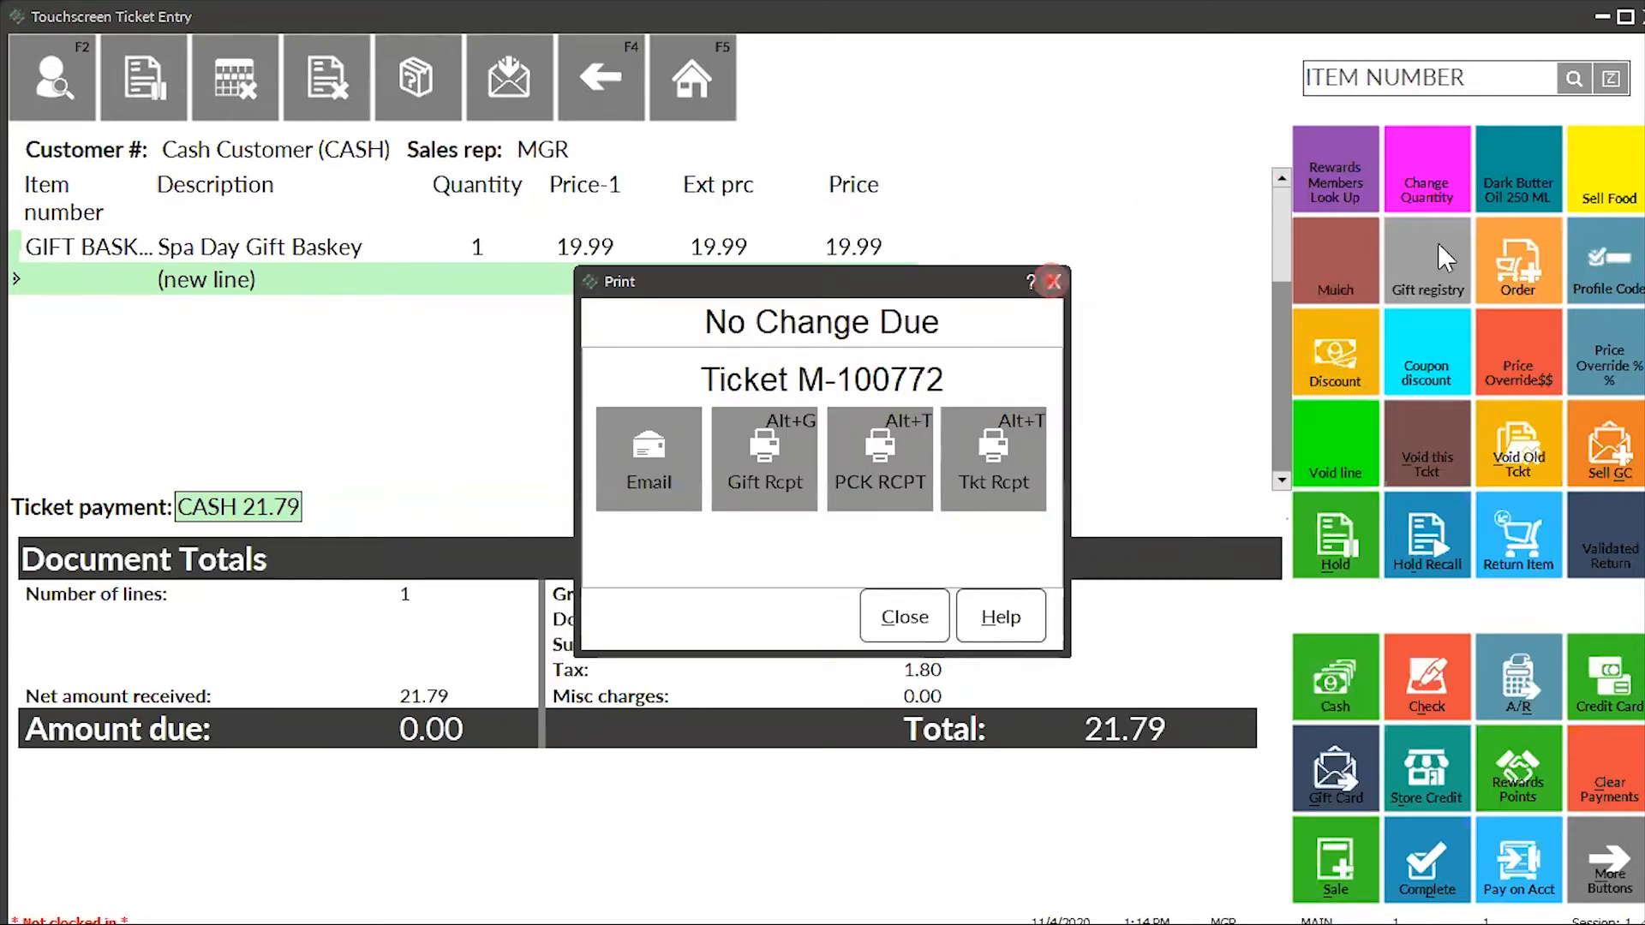
pyautogui.click(1053, 281)
# - Leave the touchscreen register and open Sales Kits from Home > Inventory
pyautogui.click(1600, 17)
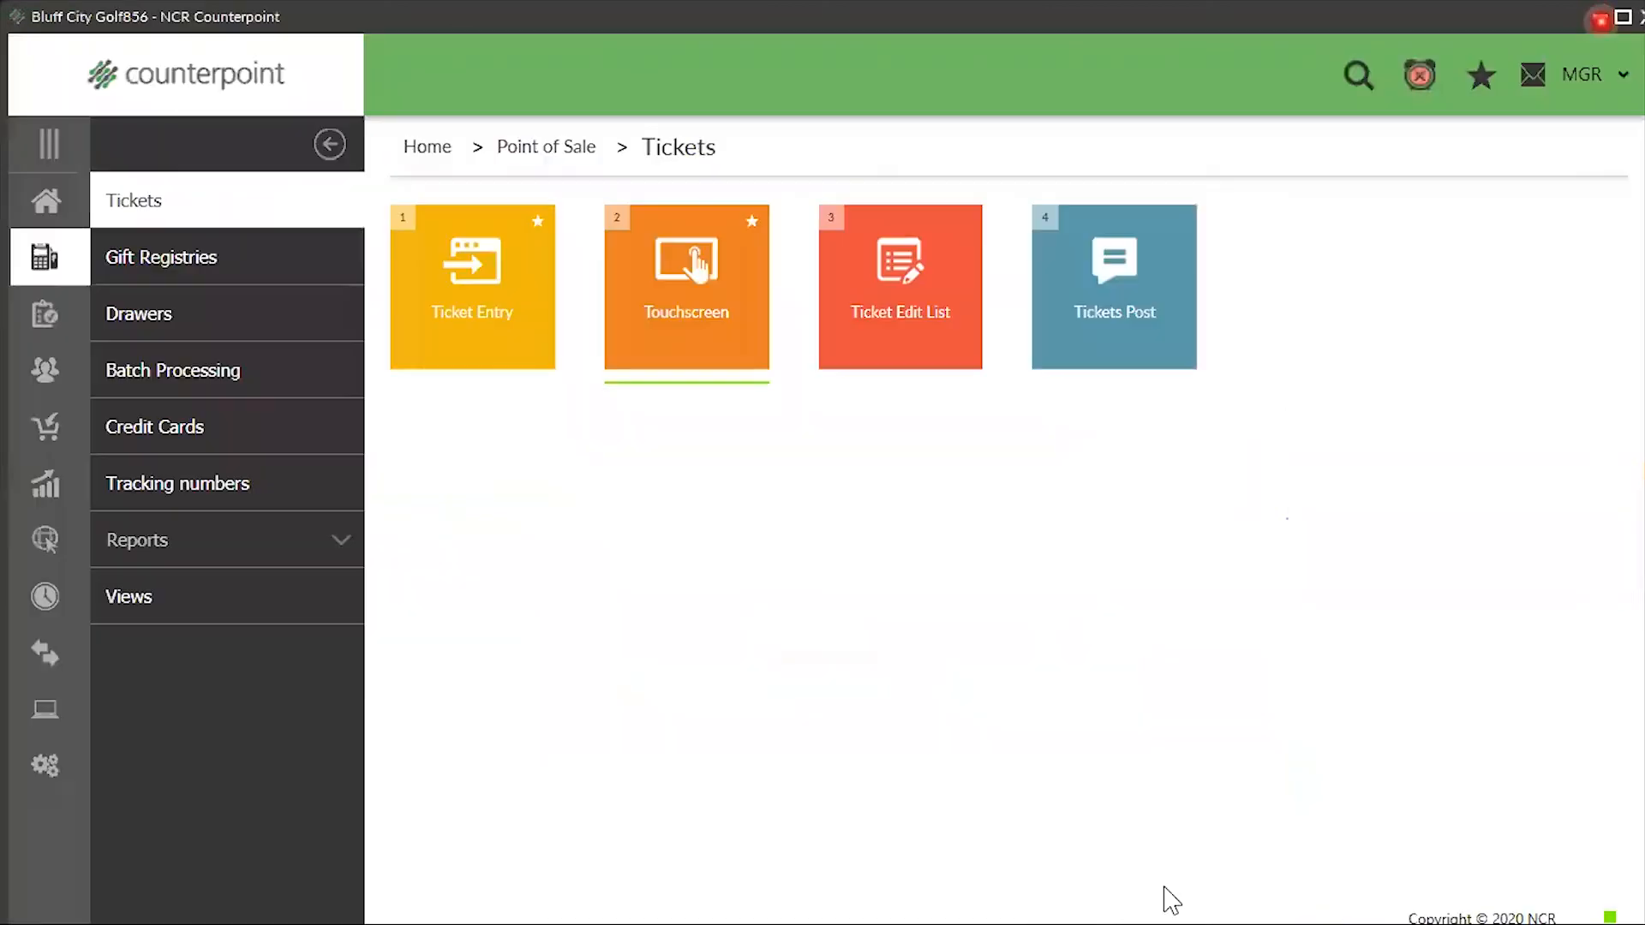
pyautogui.click(48, 205)
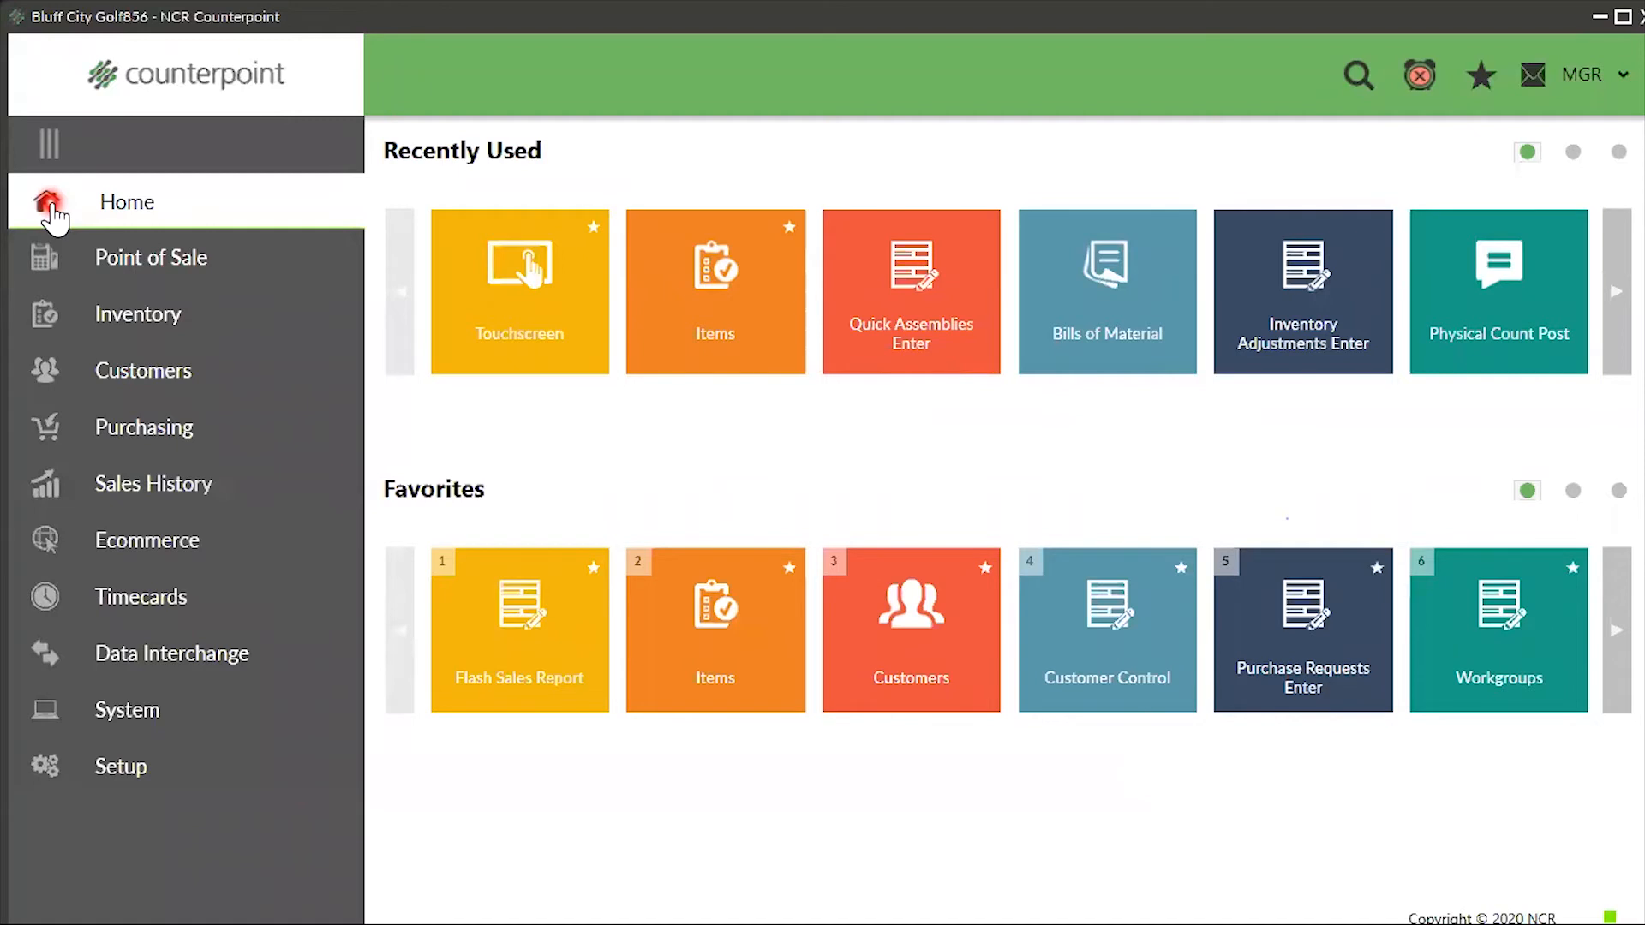
pyautogui.click(135, 317)
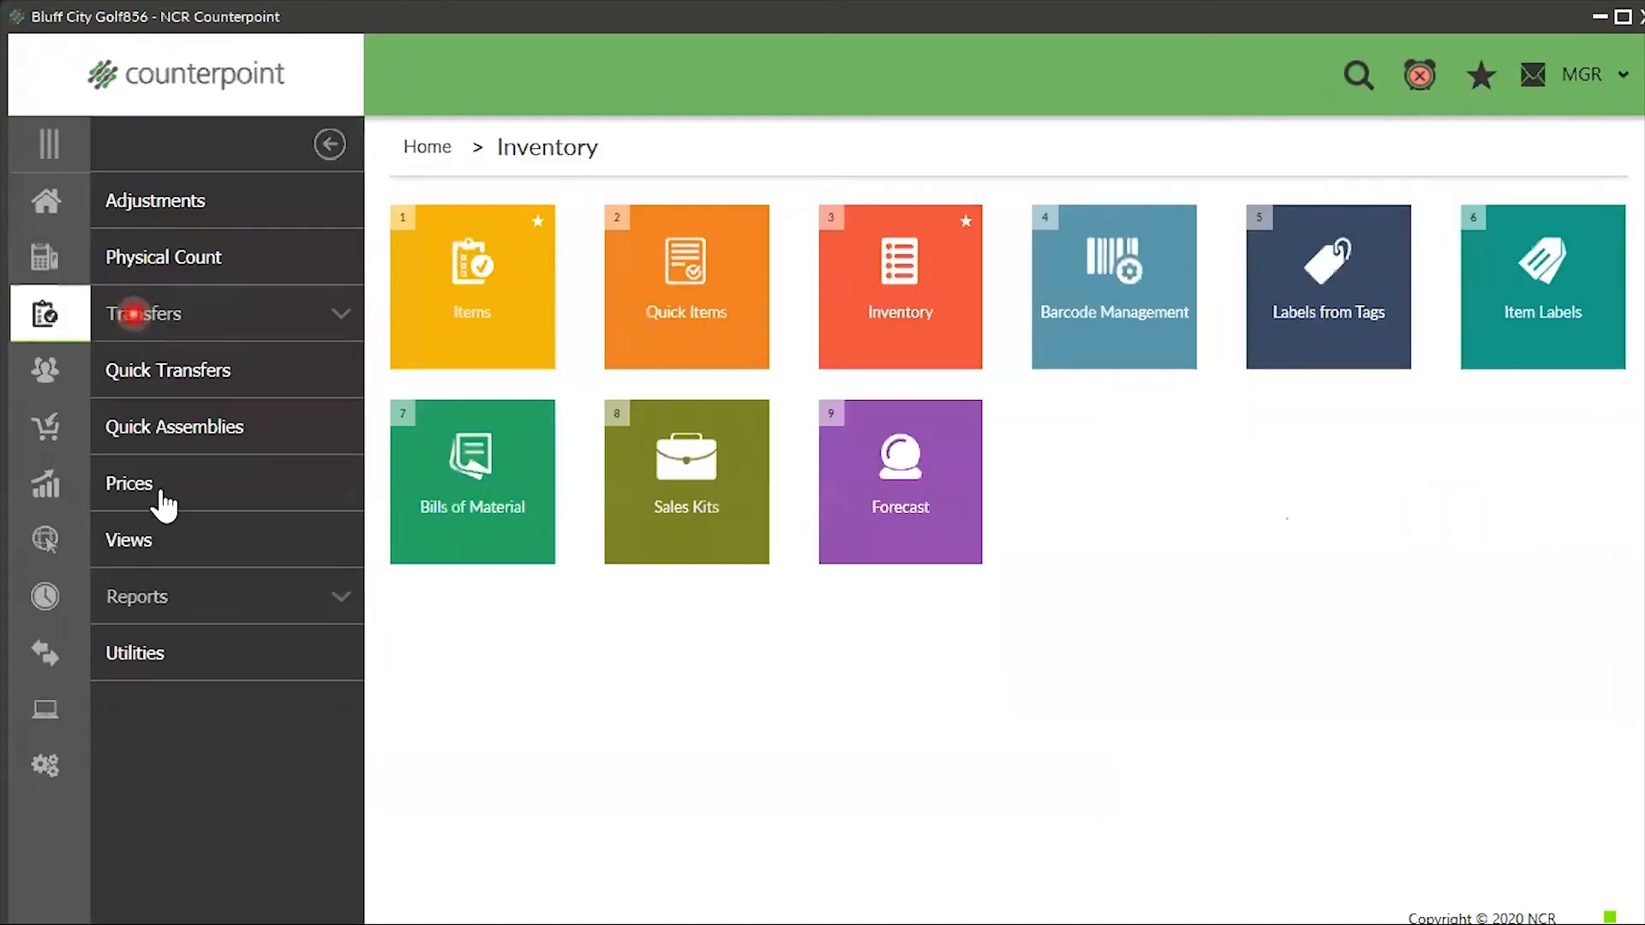
pyautogui.click(658, 523)
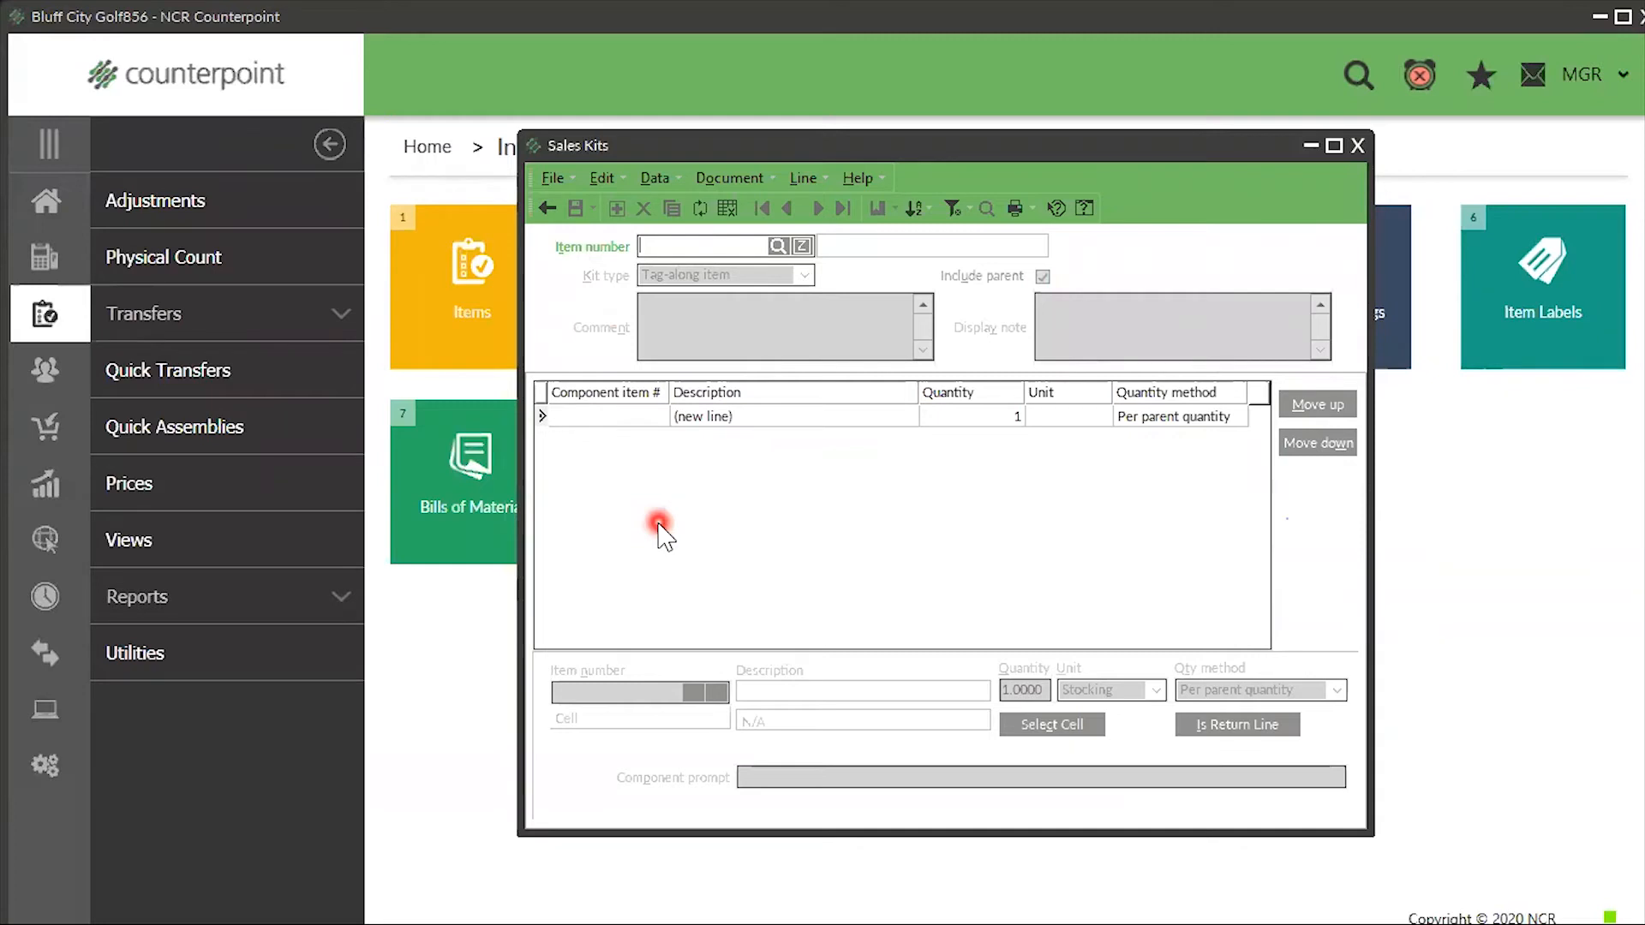
# - Load BROOM as the parent item of the tag-along sales kit
pyautogui.click(777, 246)
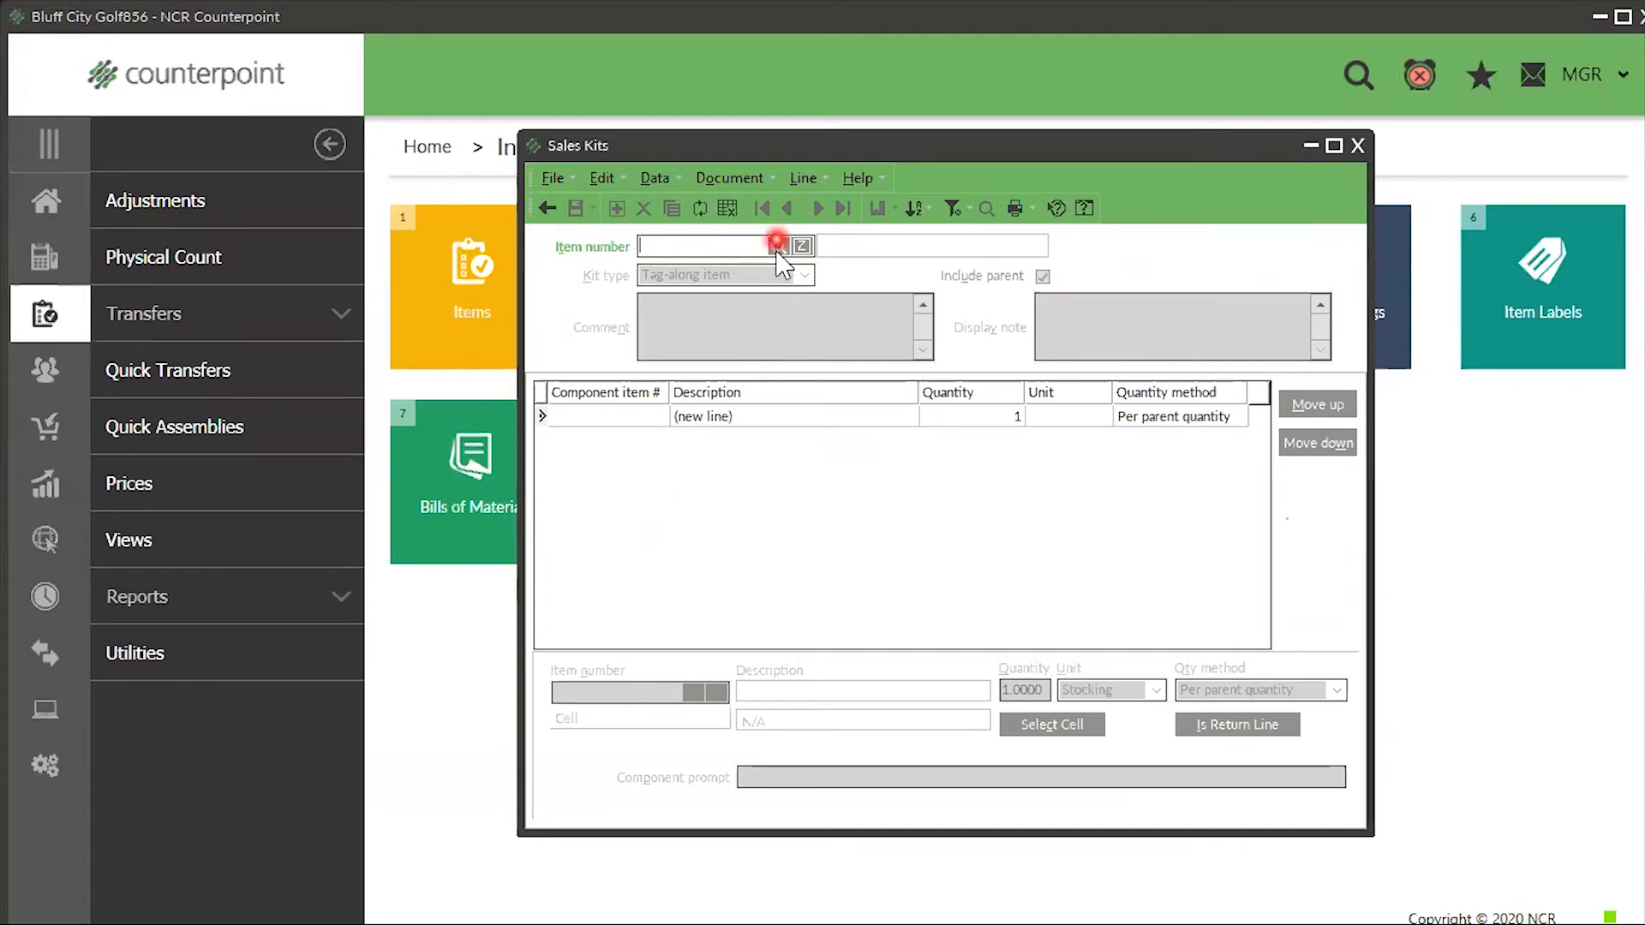
pyautogui.write('broom')
pyautogui.press('Return')
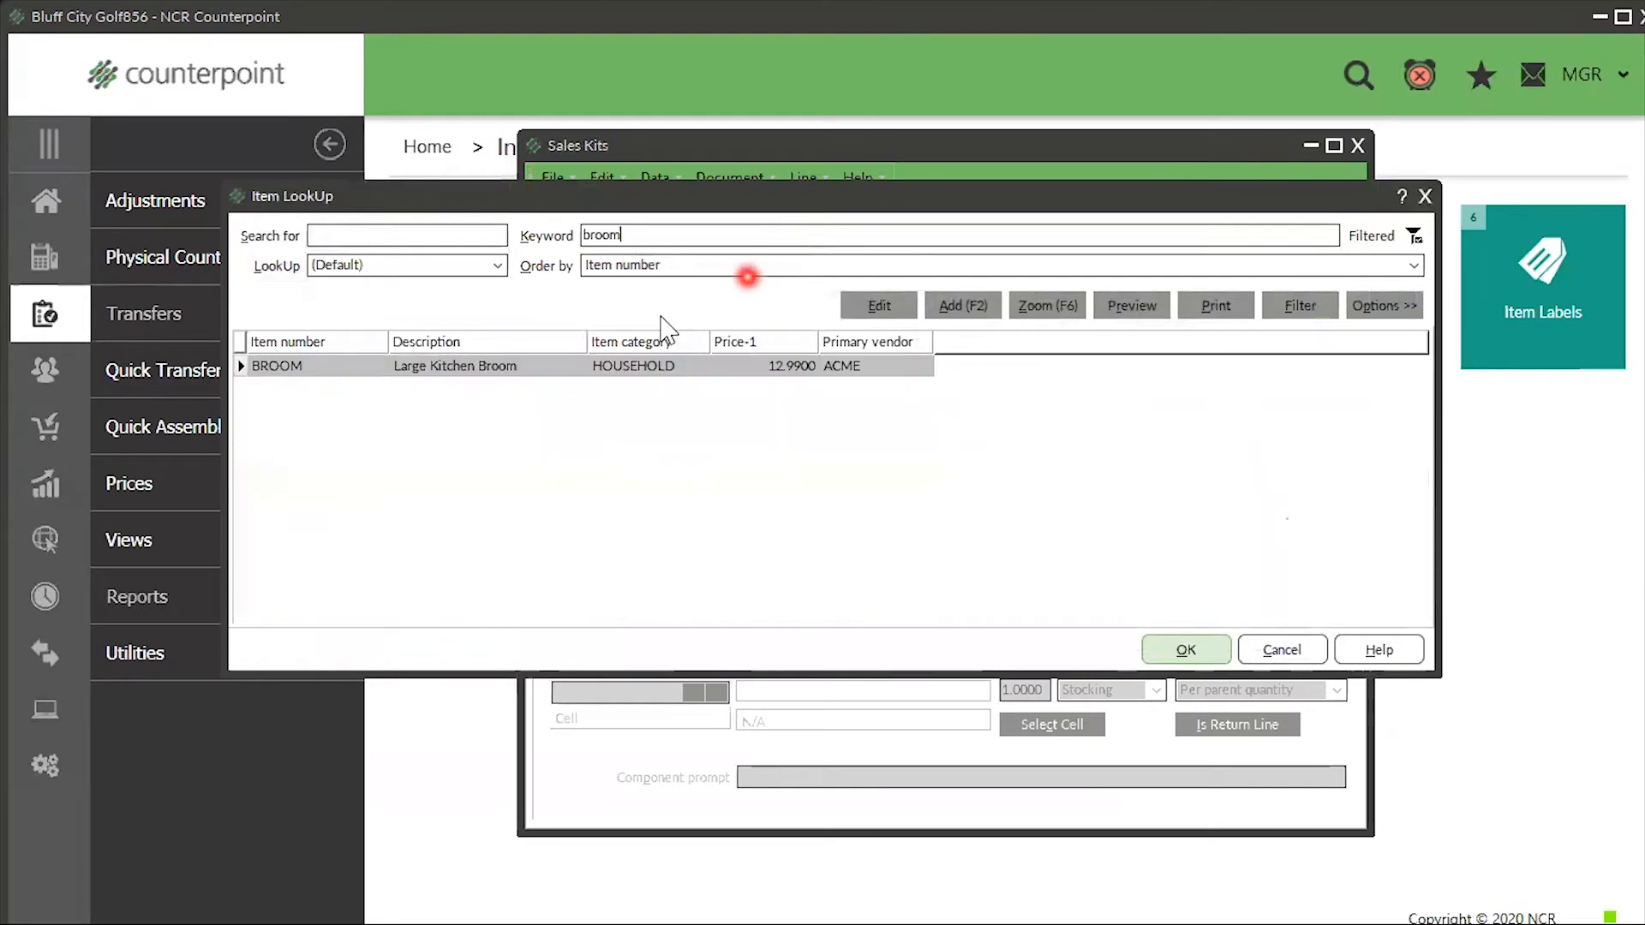
pyautogui.click(1194, 649)
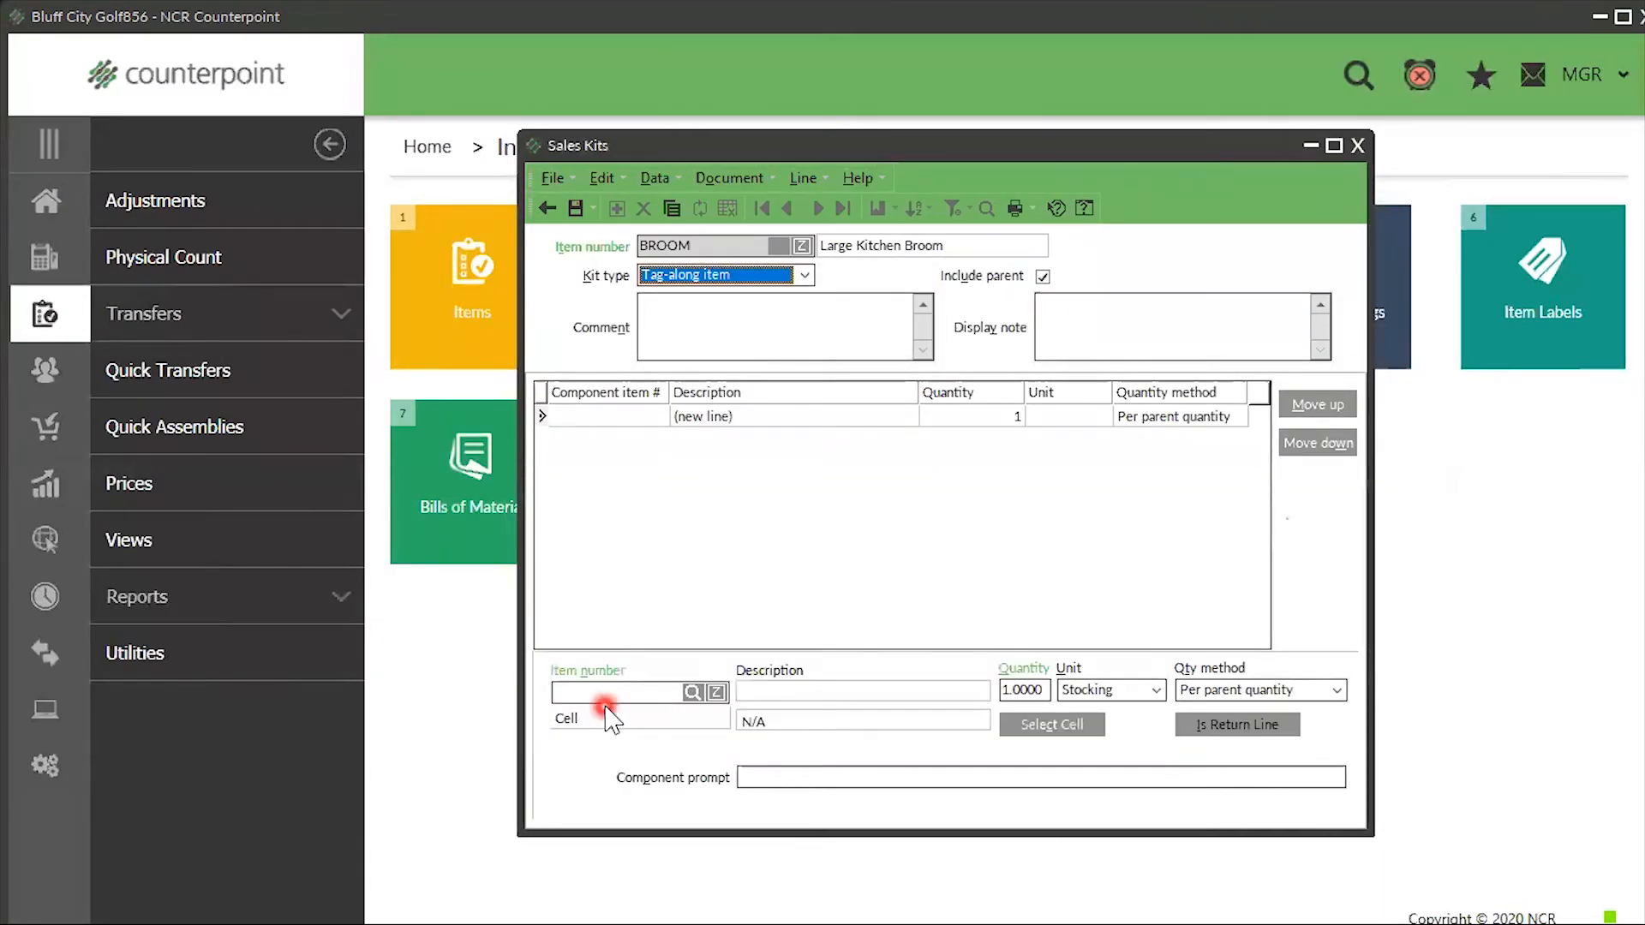
# - Add DUSTPAN as the component with the prompt 'Do you want a dust pan?'
pyautogui.click(694, 692)
pyautogui.write('dust pan')
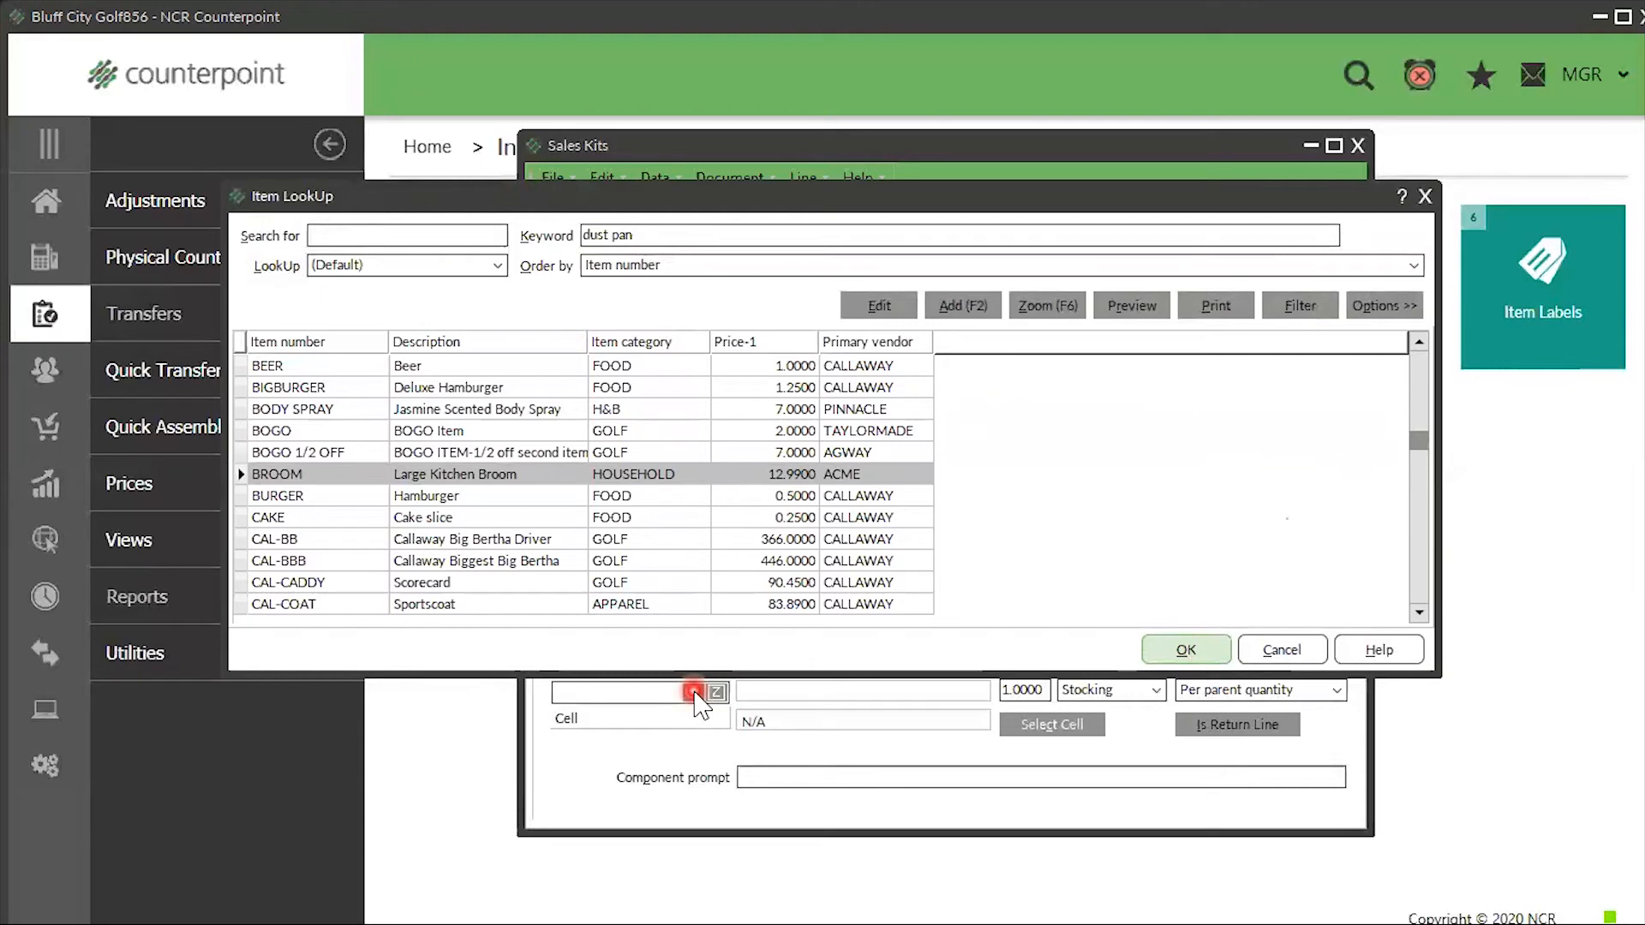
pyautogui.press('Return')
pyautogui.click(1166, 653)
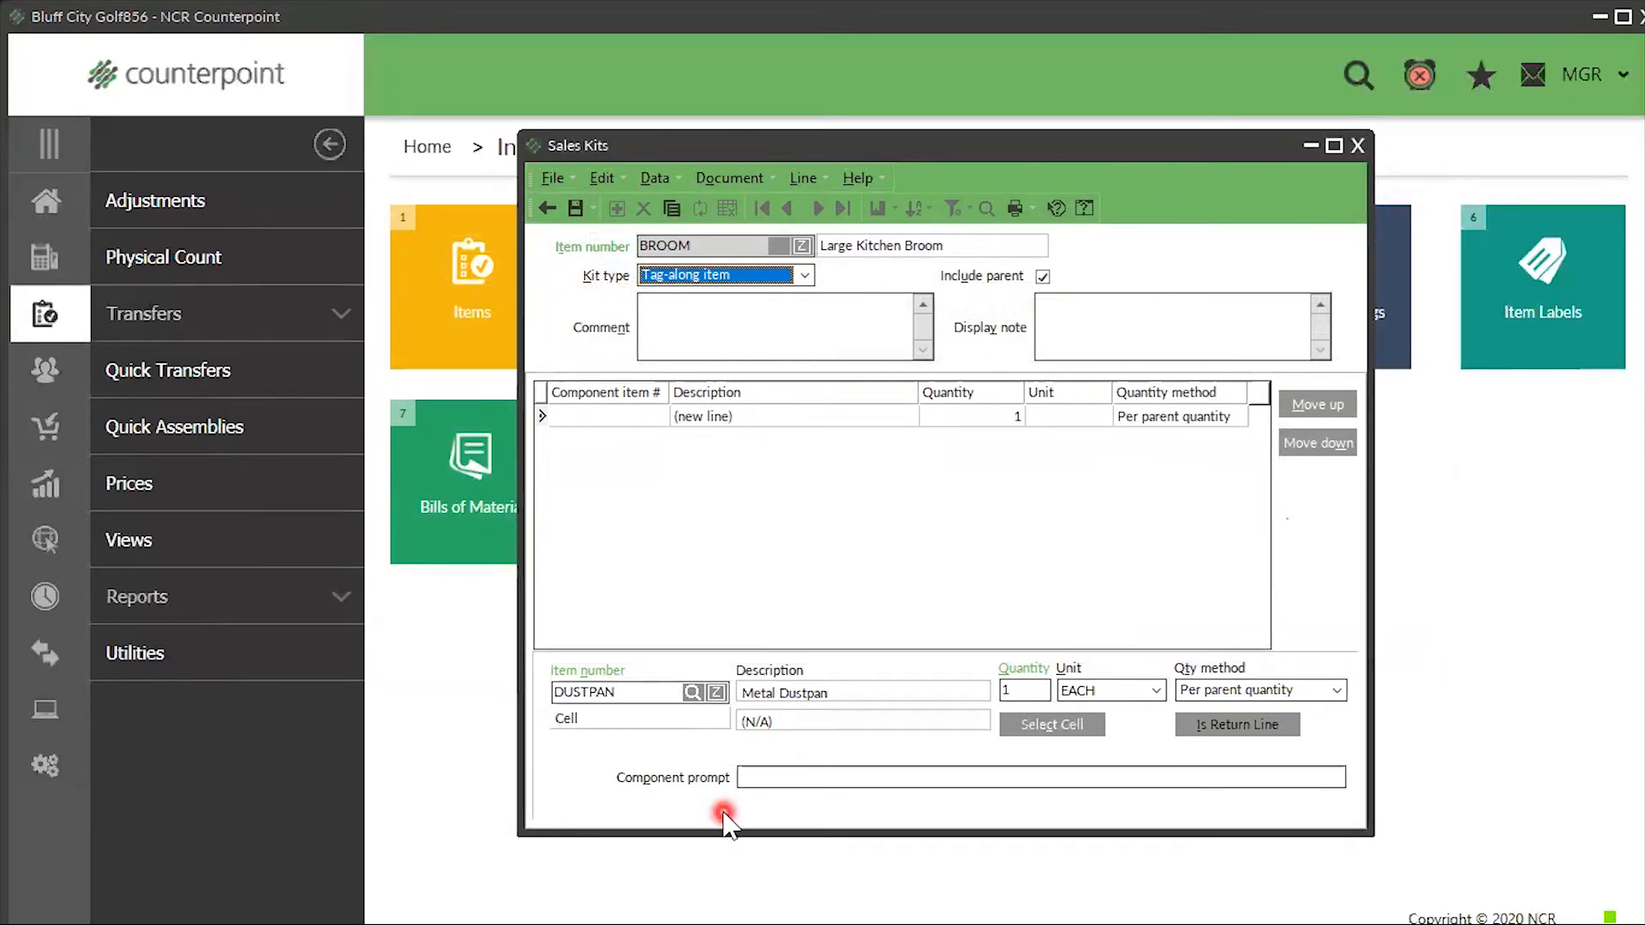
pyautogui.click(806, 778)
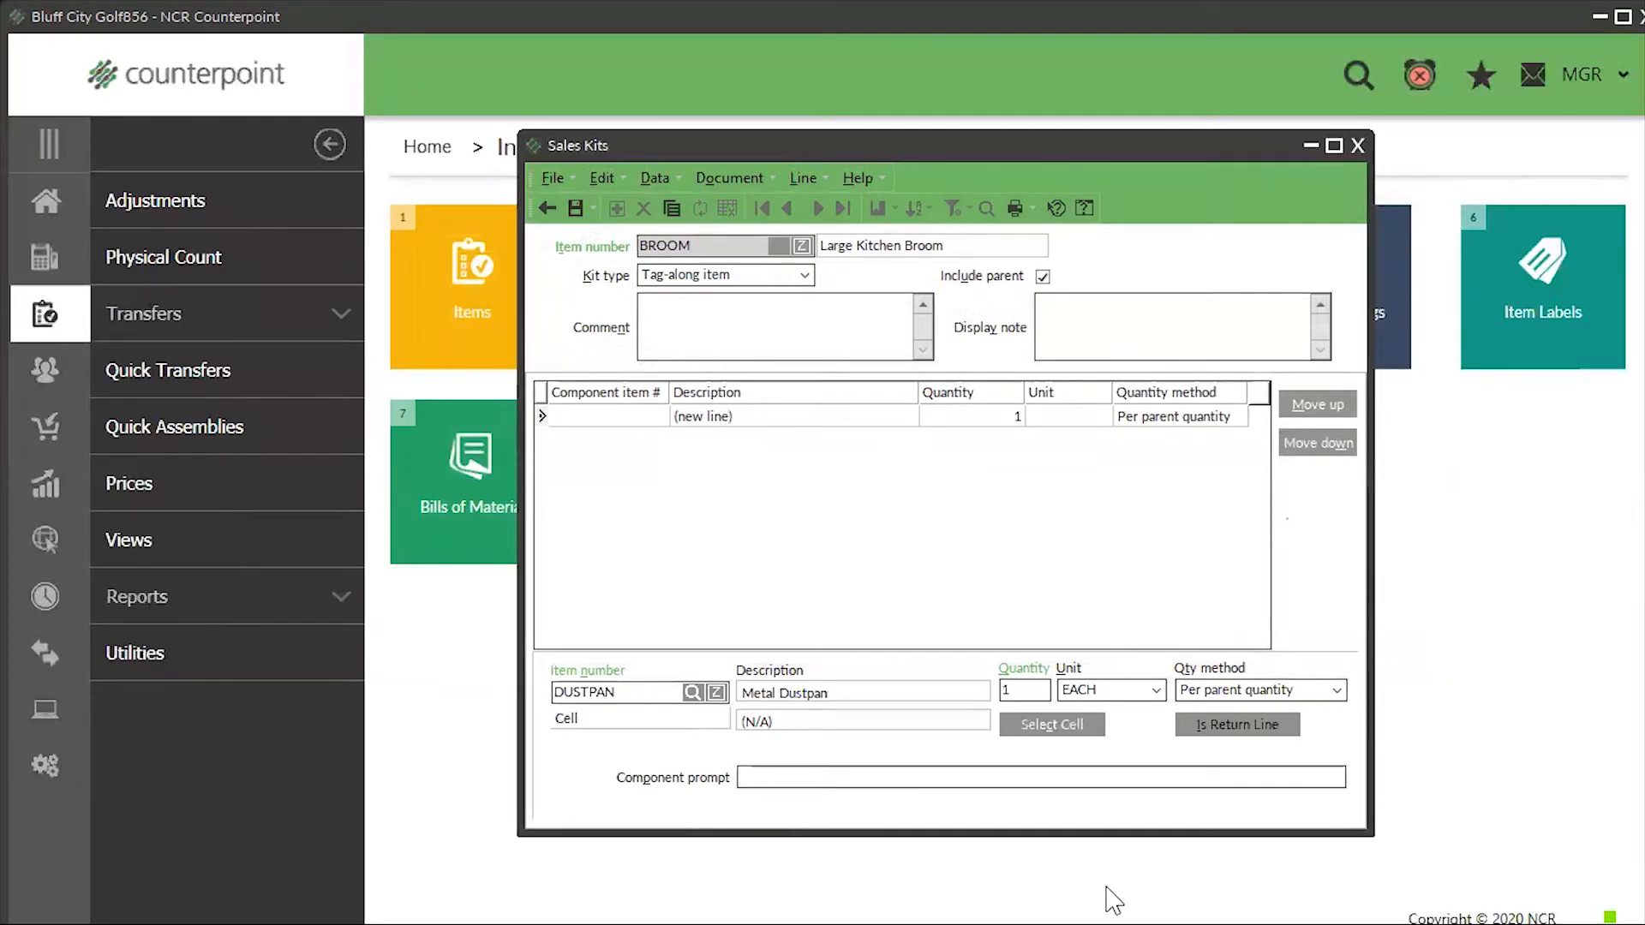
pyautogui.write('Do you wan')
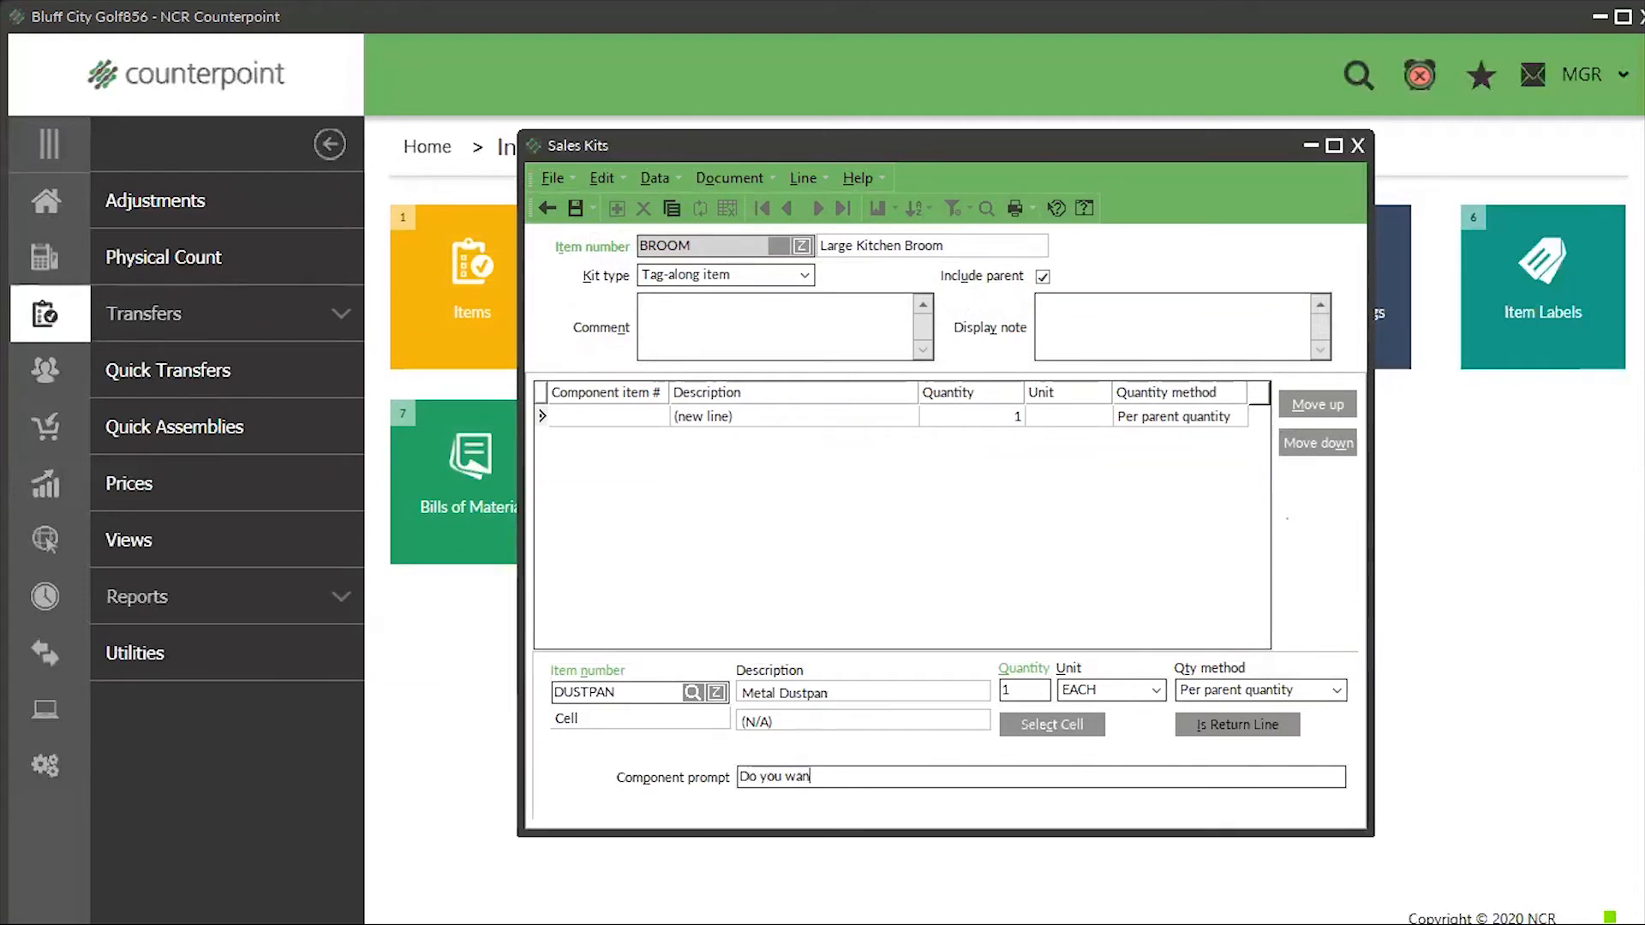
pyautogui.write('t a dust pan?')
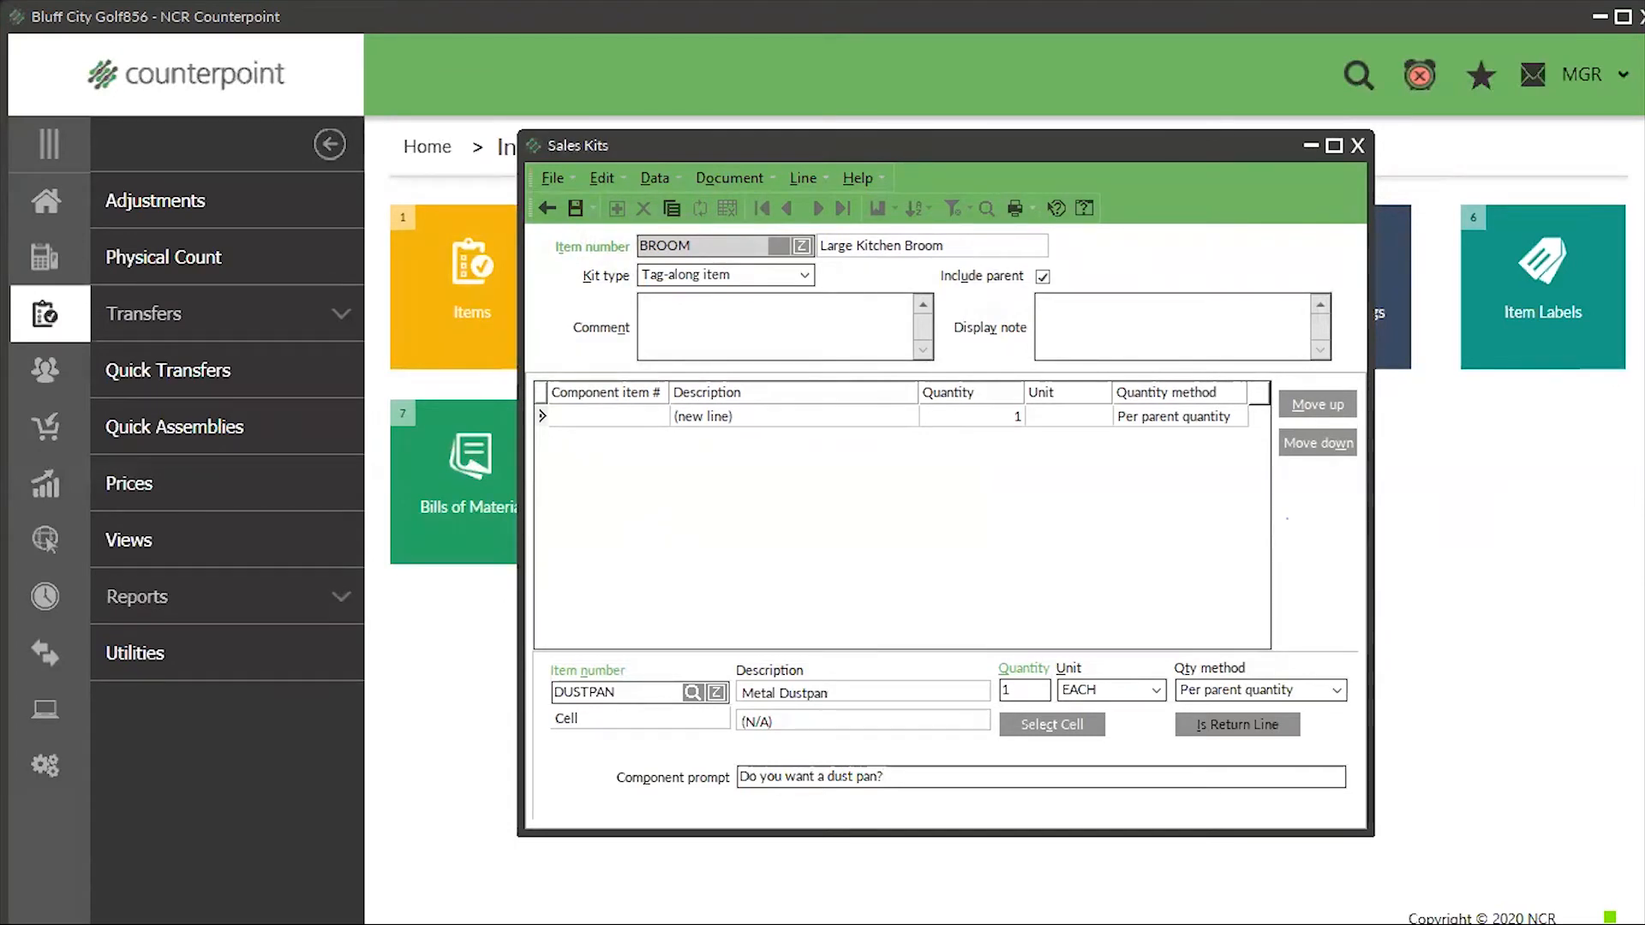
# - Enter the display note 'Good job!', then save and close the BROOM kit
pyautogui.click(1110, 324)
pyautogui.write('Good ')
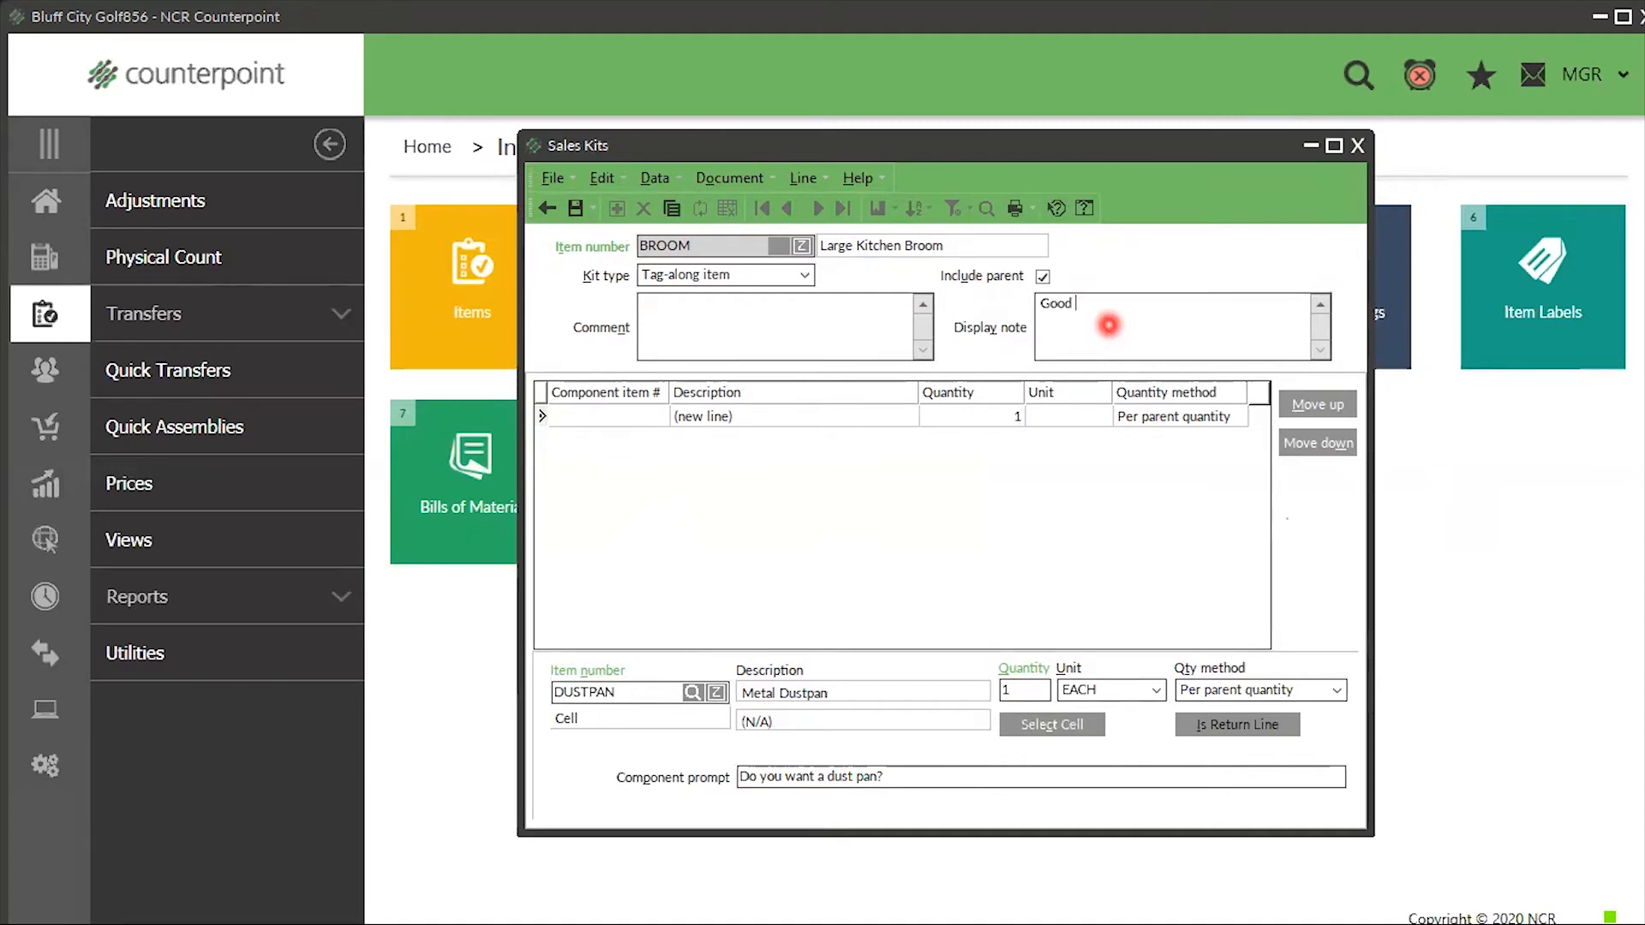
pyautogui.write('job!')
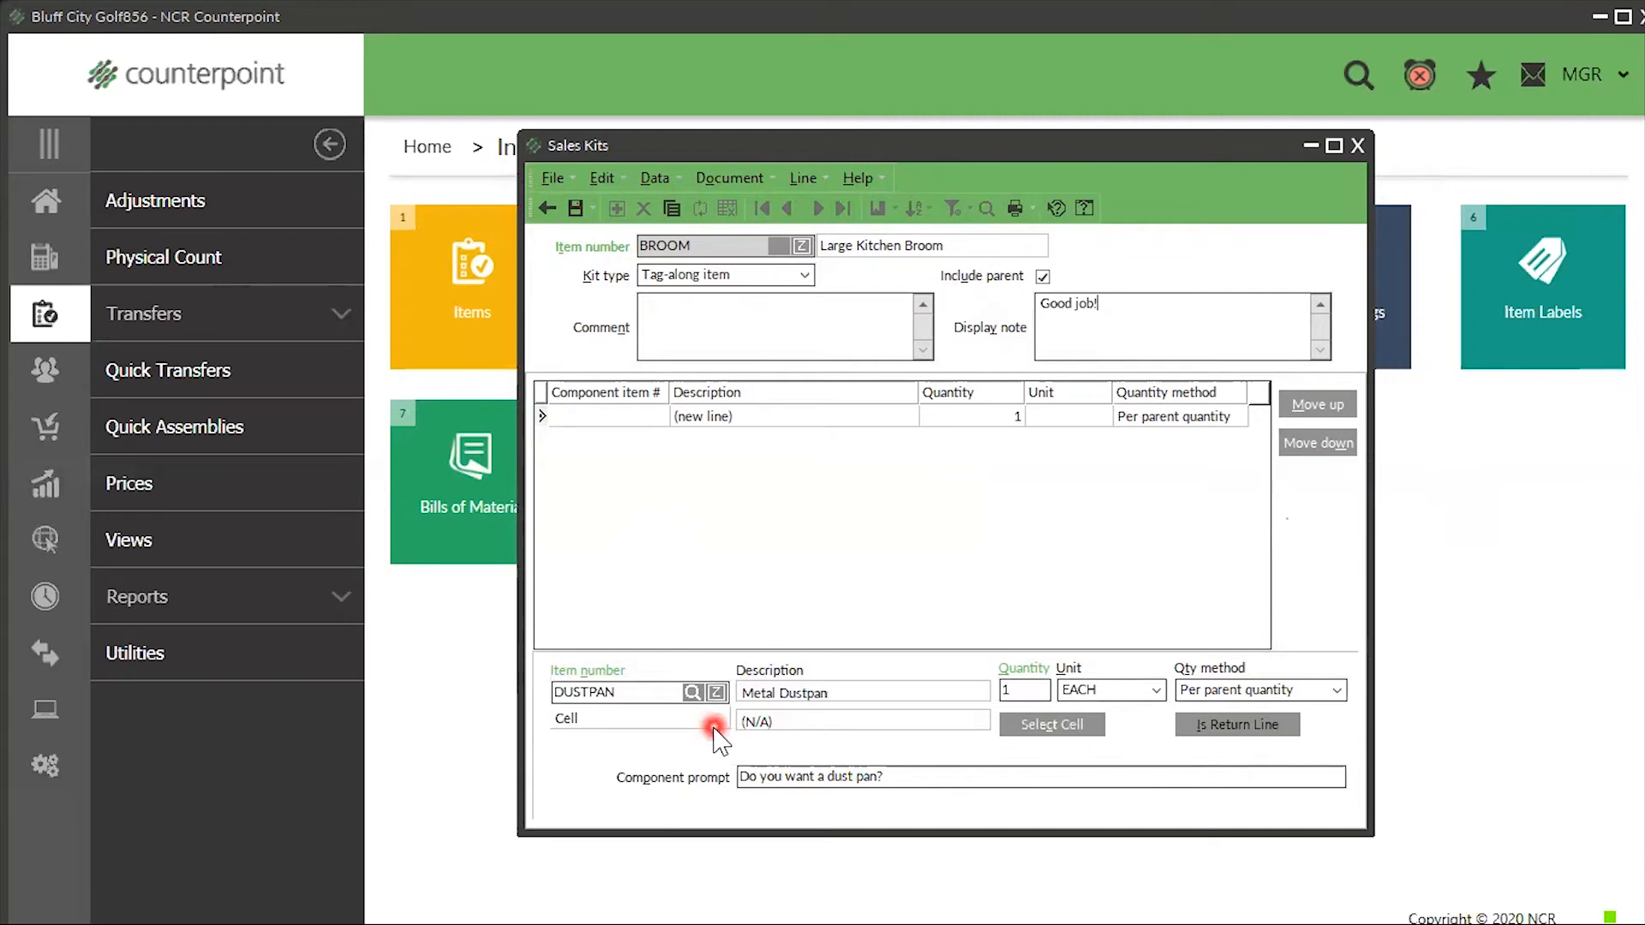
pyautogui.click(574, 208)
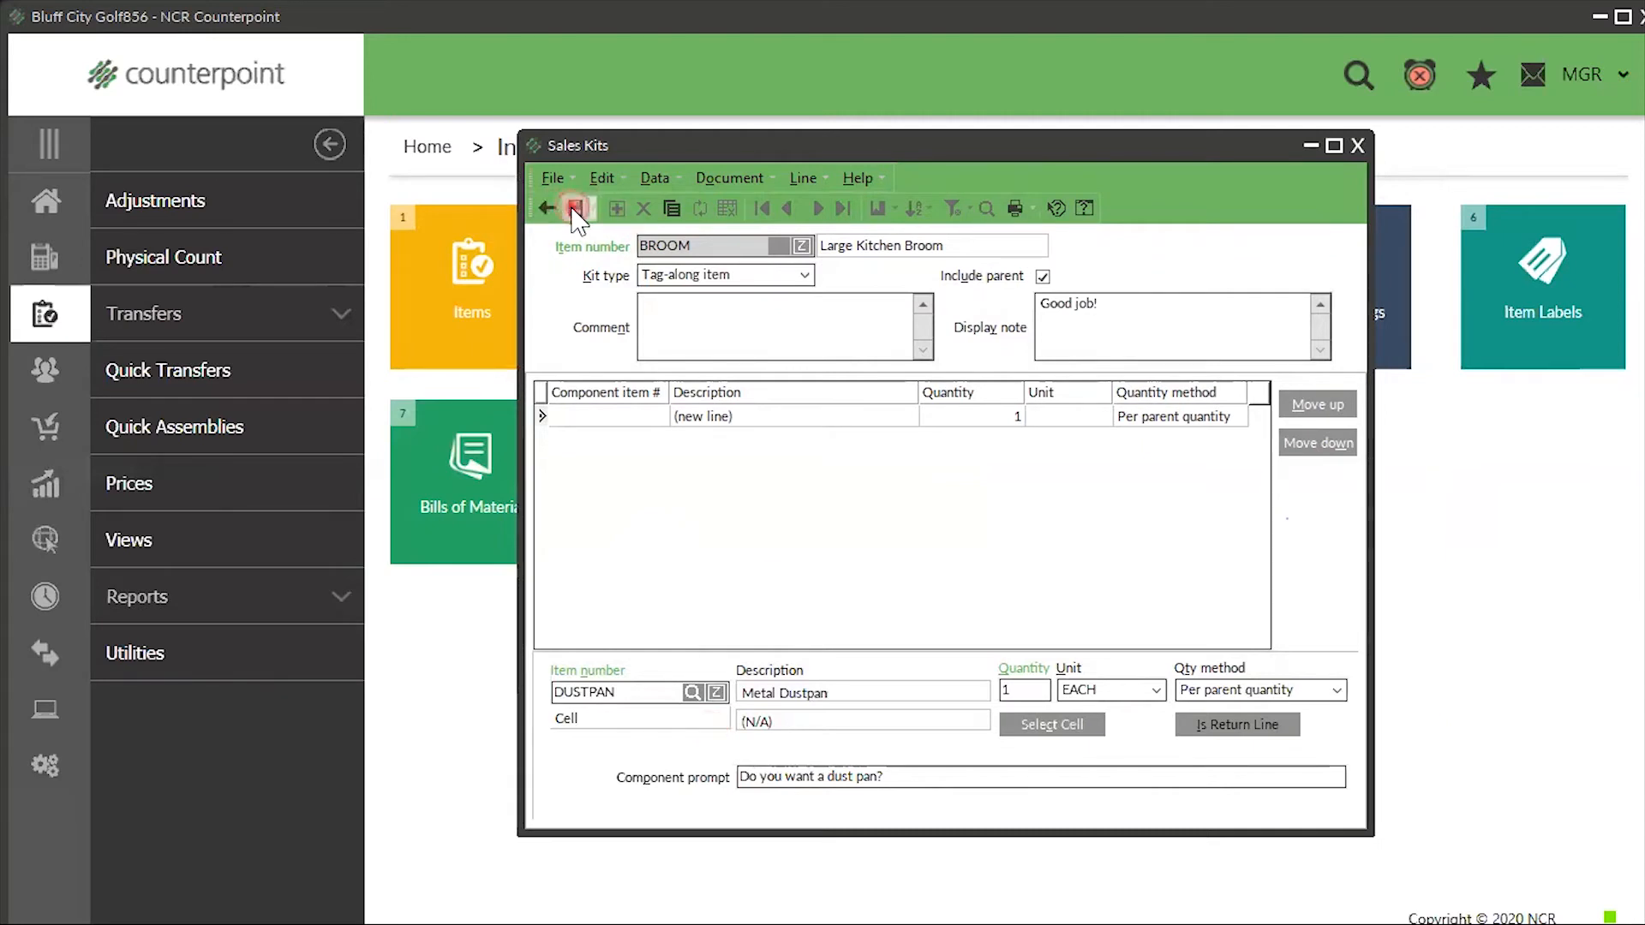
pyautogui.click(631, 533)
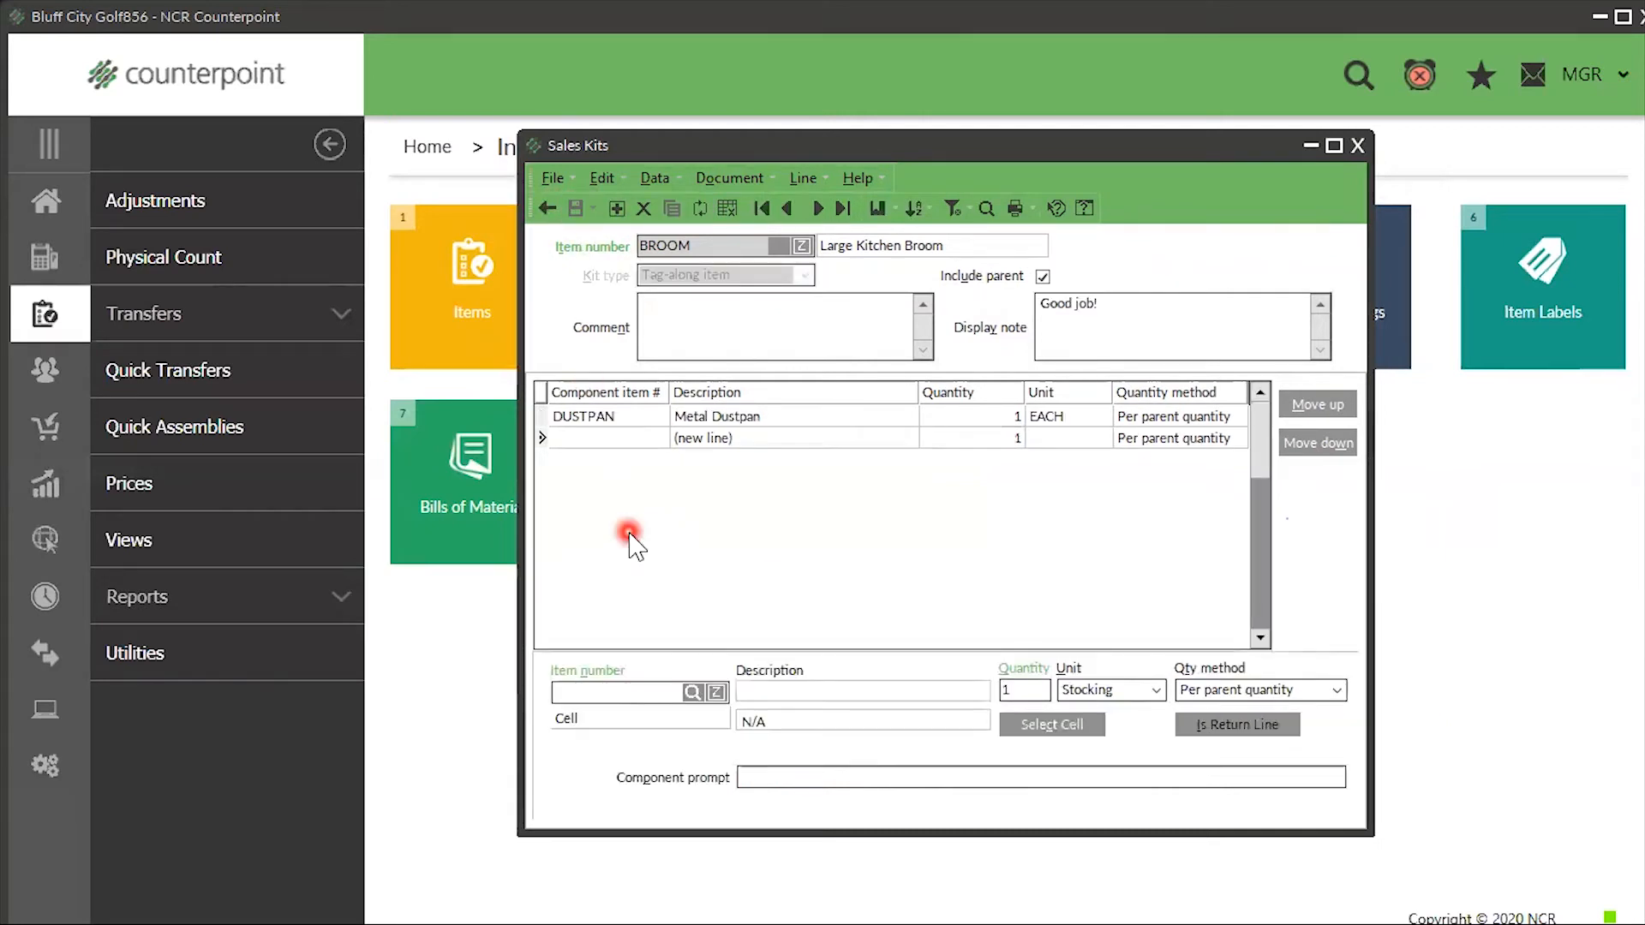
pyautogui.click(1355, 146)
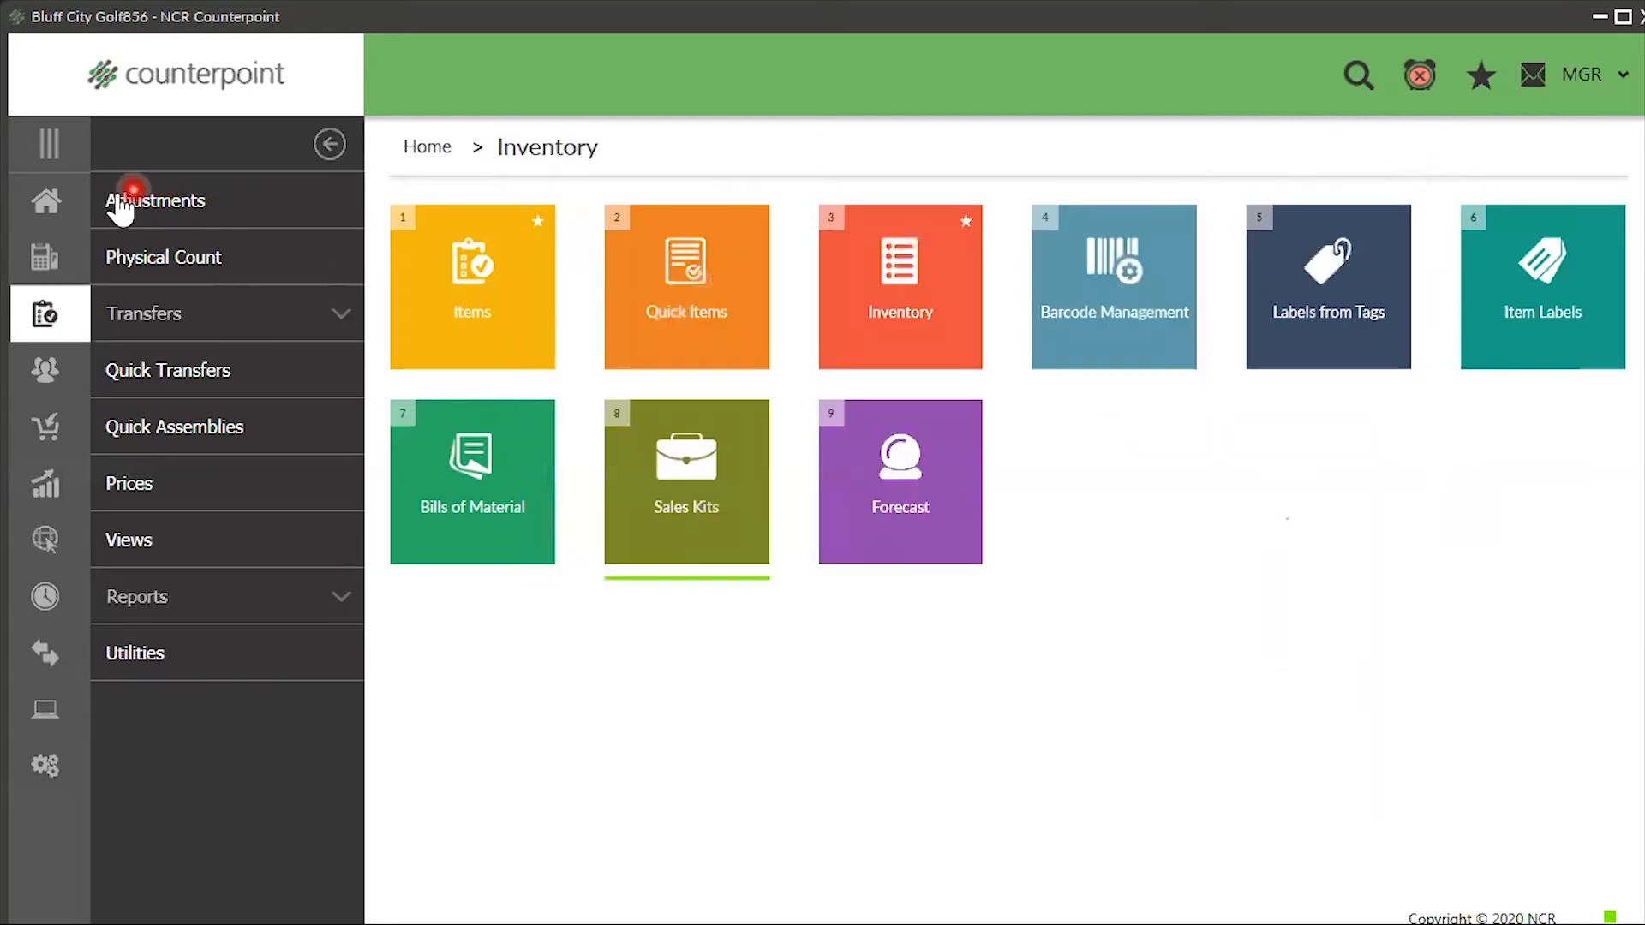
# - Open Touchscreen Ticket Entry from Point of Sale > Tickets and bring up the item lookup
pyautogui.click(58, 206)
pyautogui.click(169, 258)
pyautogui.click(175, 205)
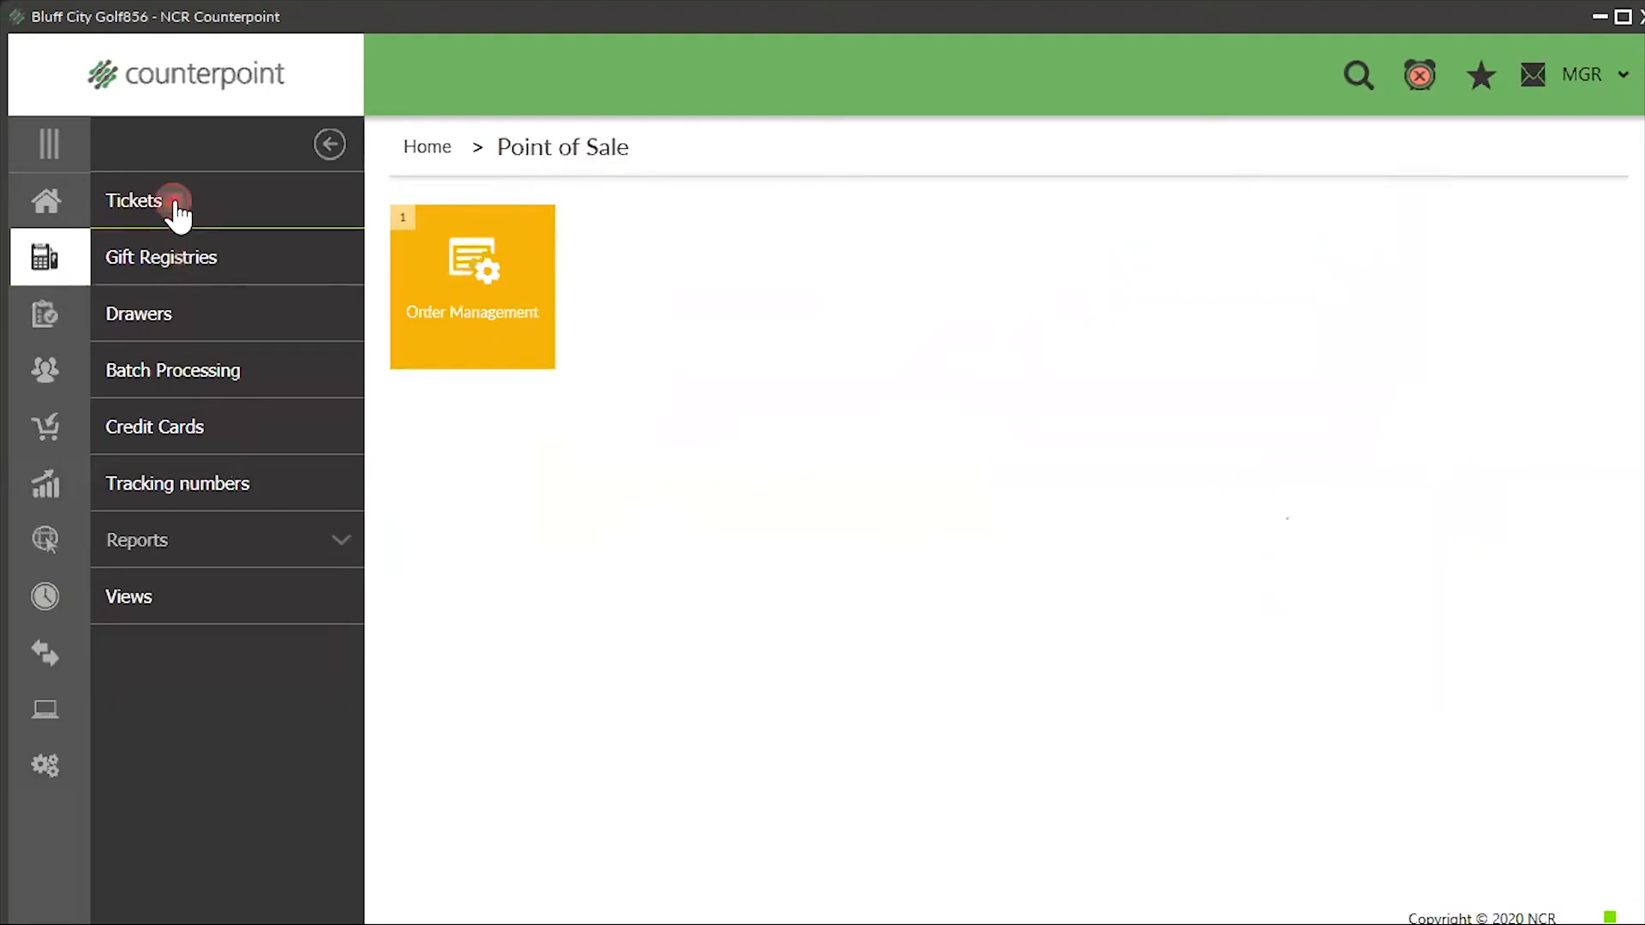
pyautogui.click(737, 309)
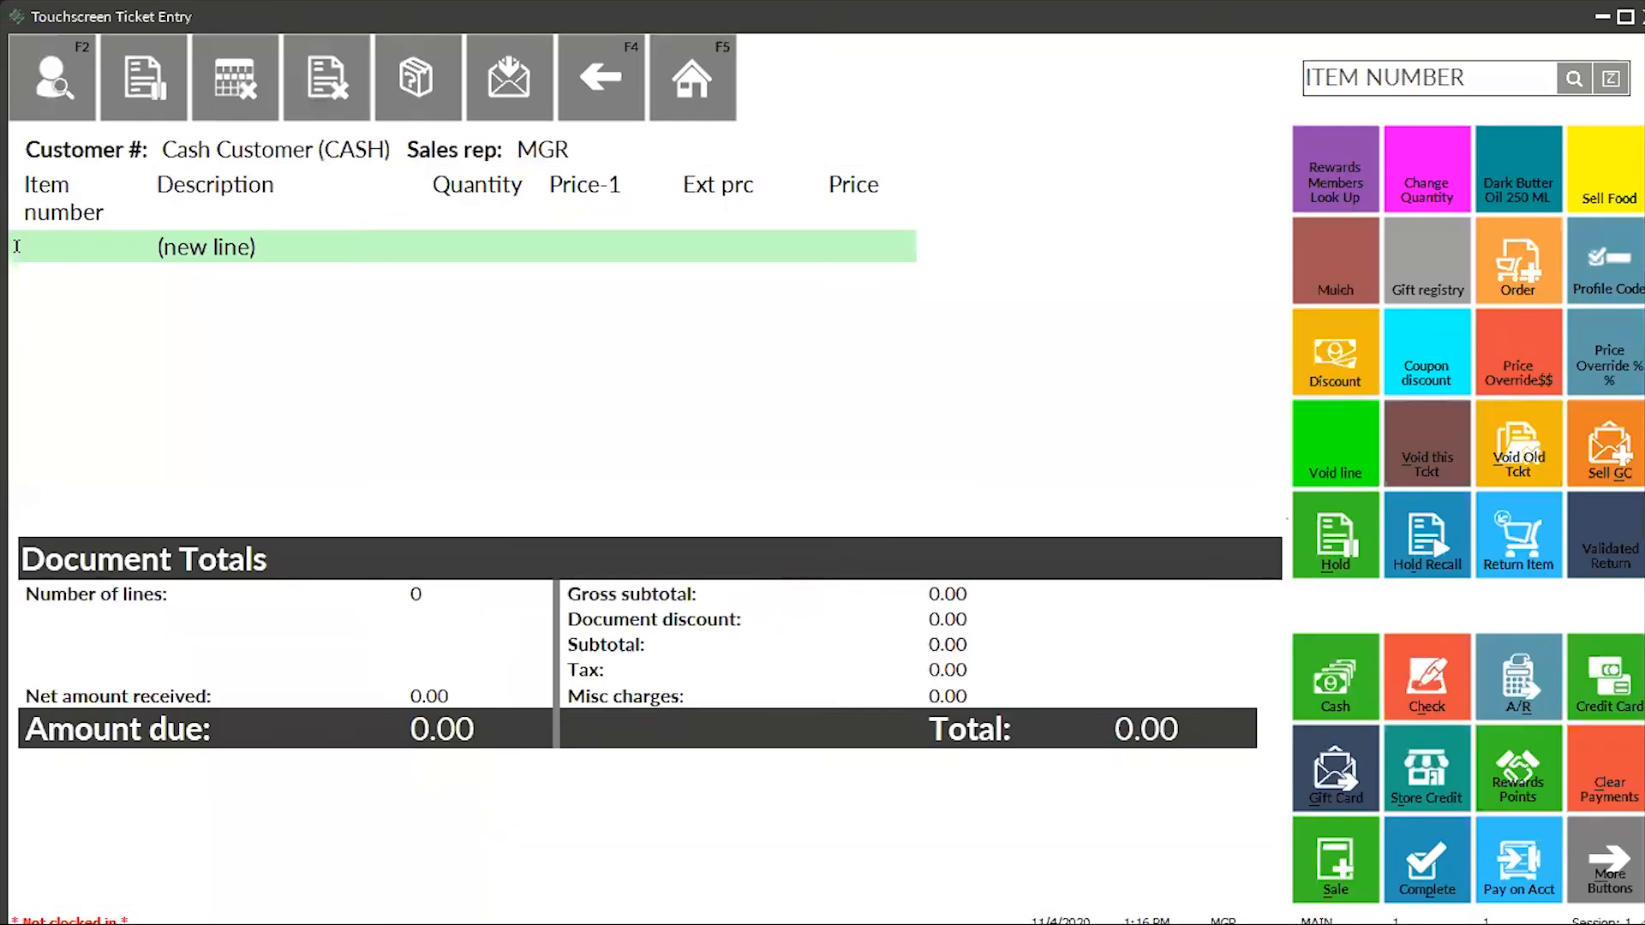
pyautogui.click(1574, 79)
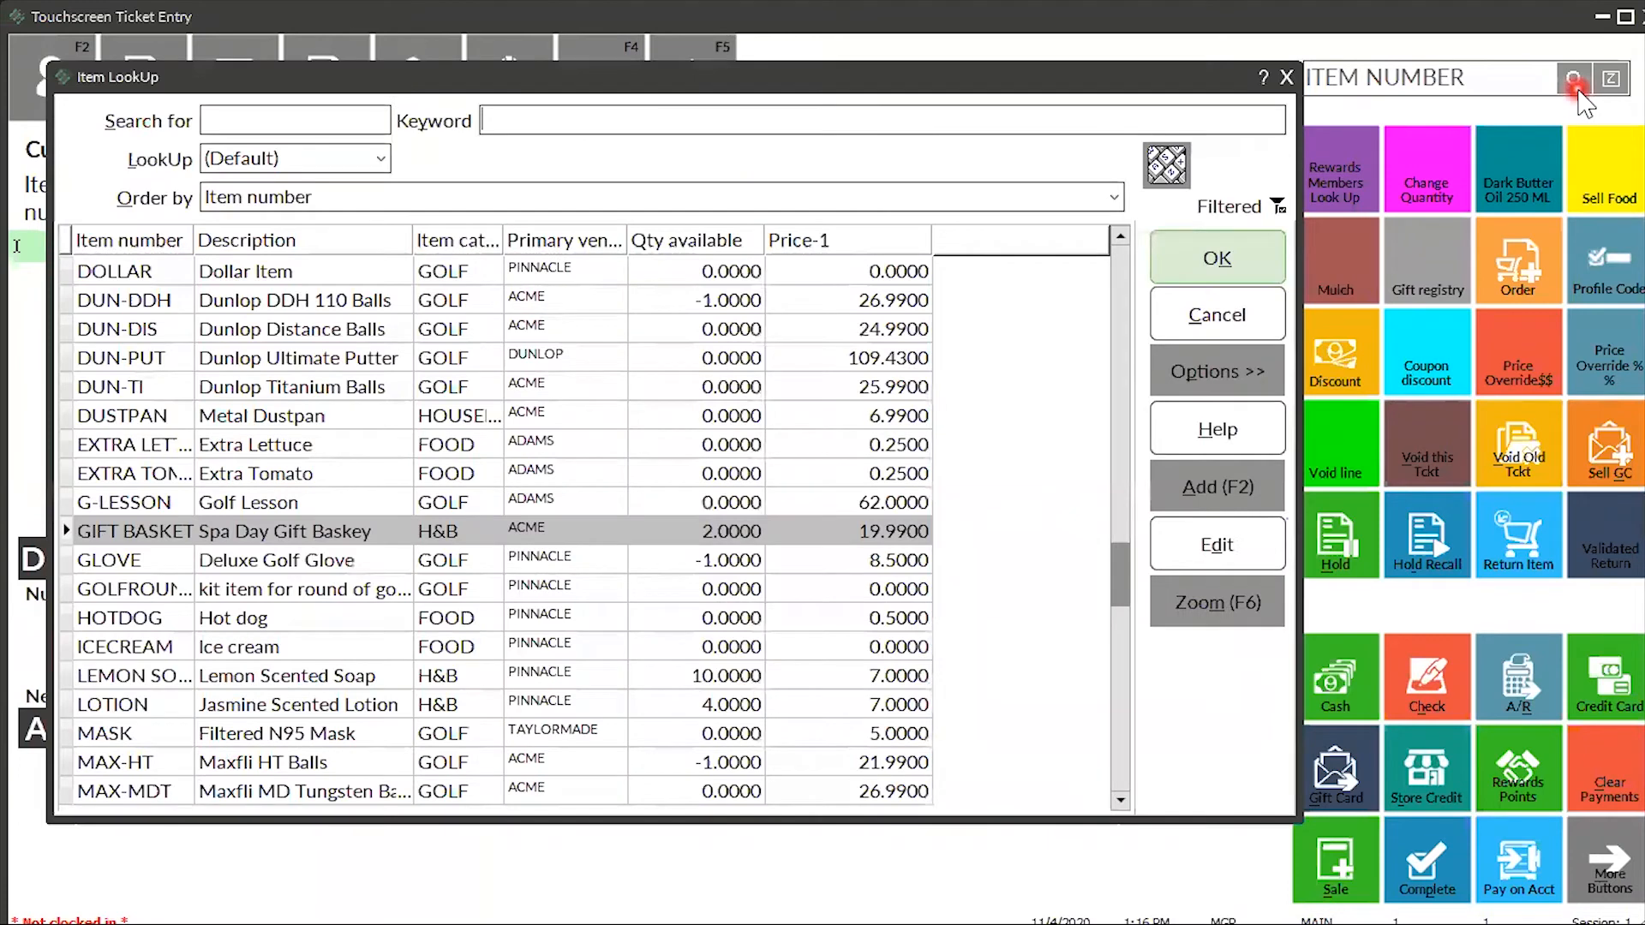
# - Add BROOM, accept the dust pan offer, and acknowledge the 'Good job!' note, totalling 21.78
pyautogui.write('broom')
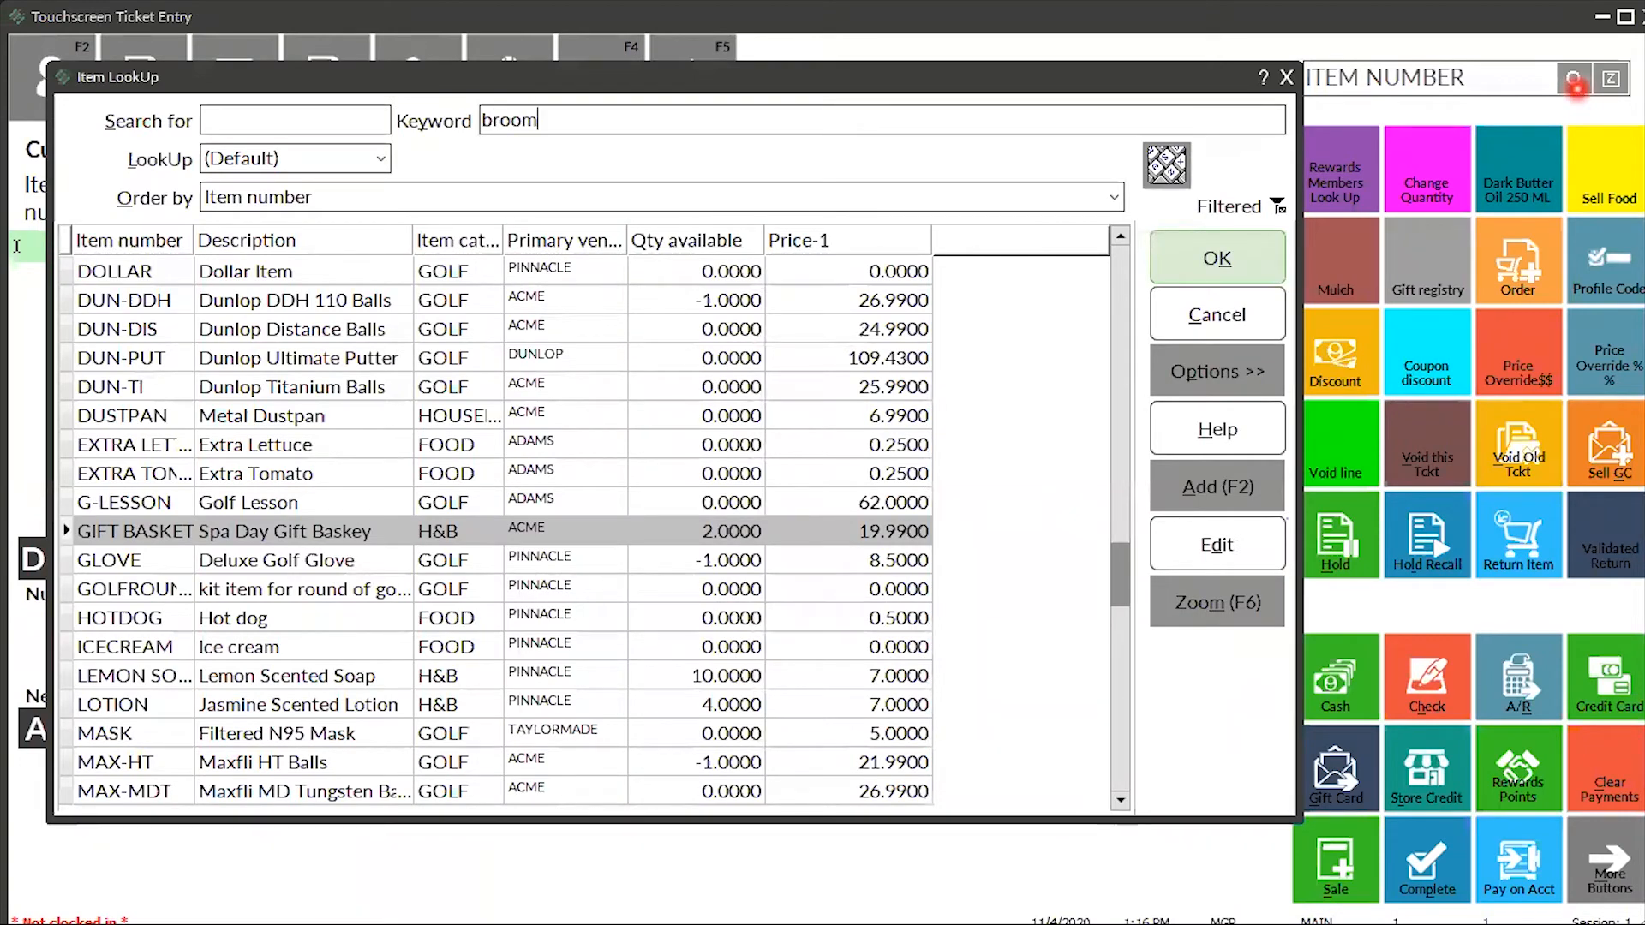
pyautogui.click(1203, 253)
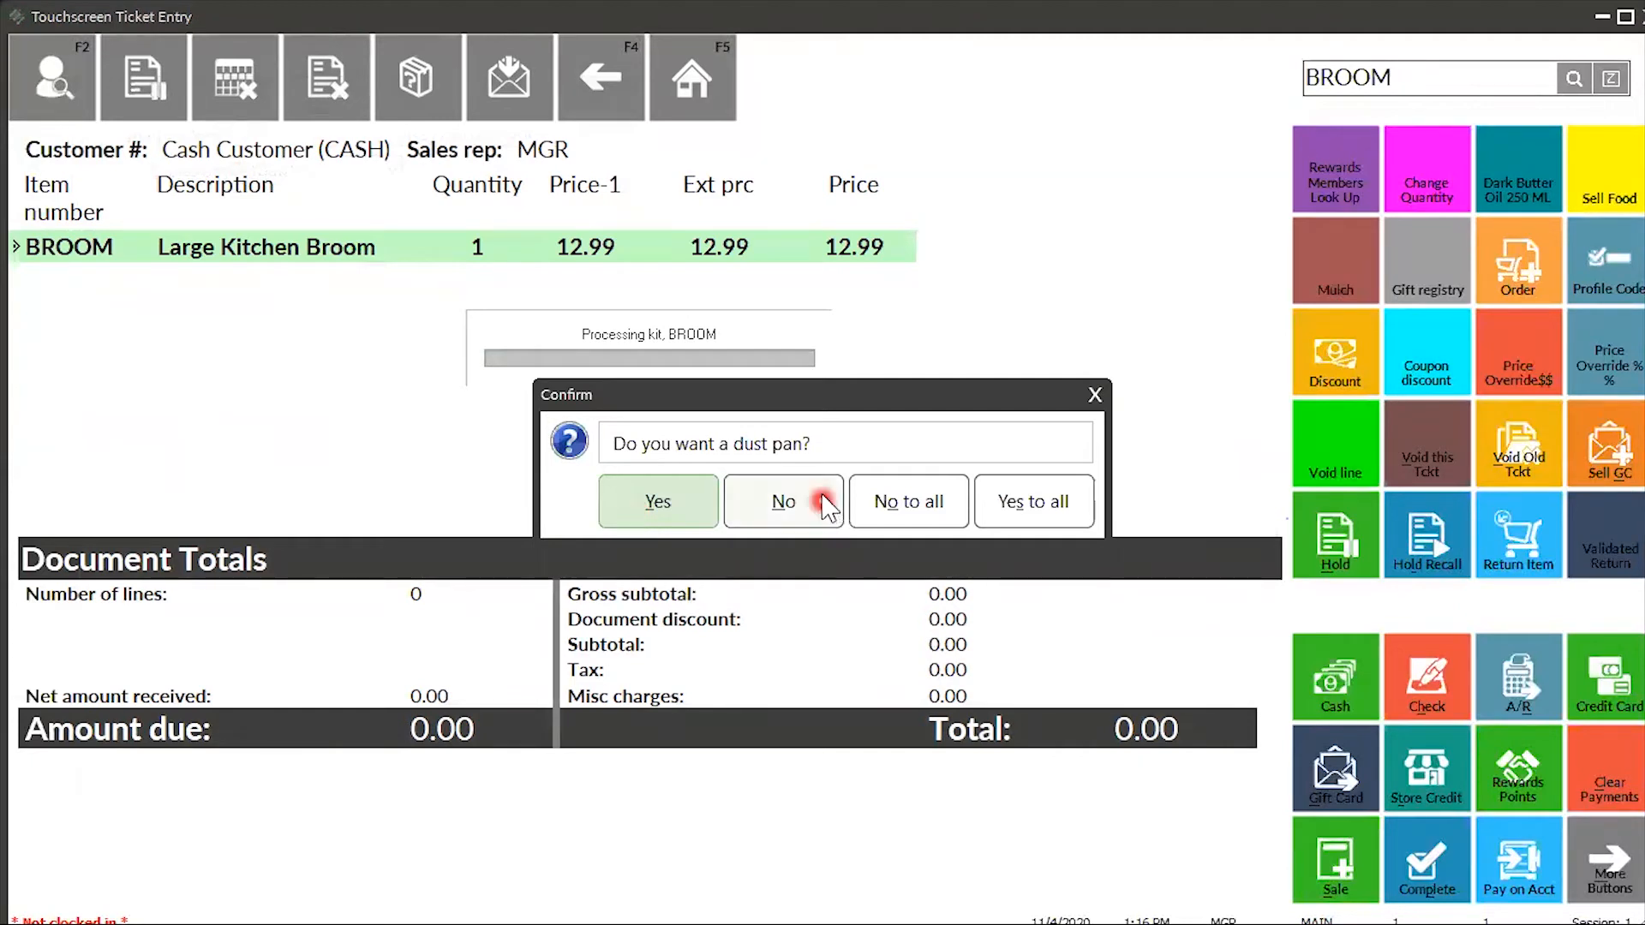
pyautogui.click(694, 511)
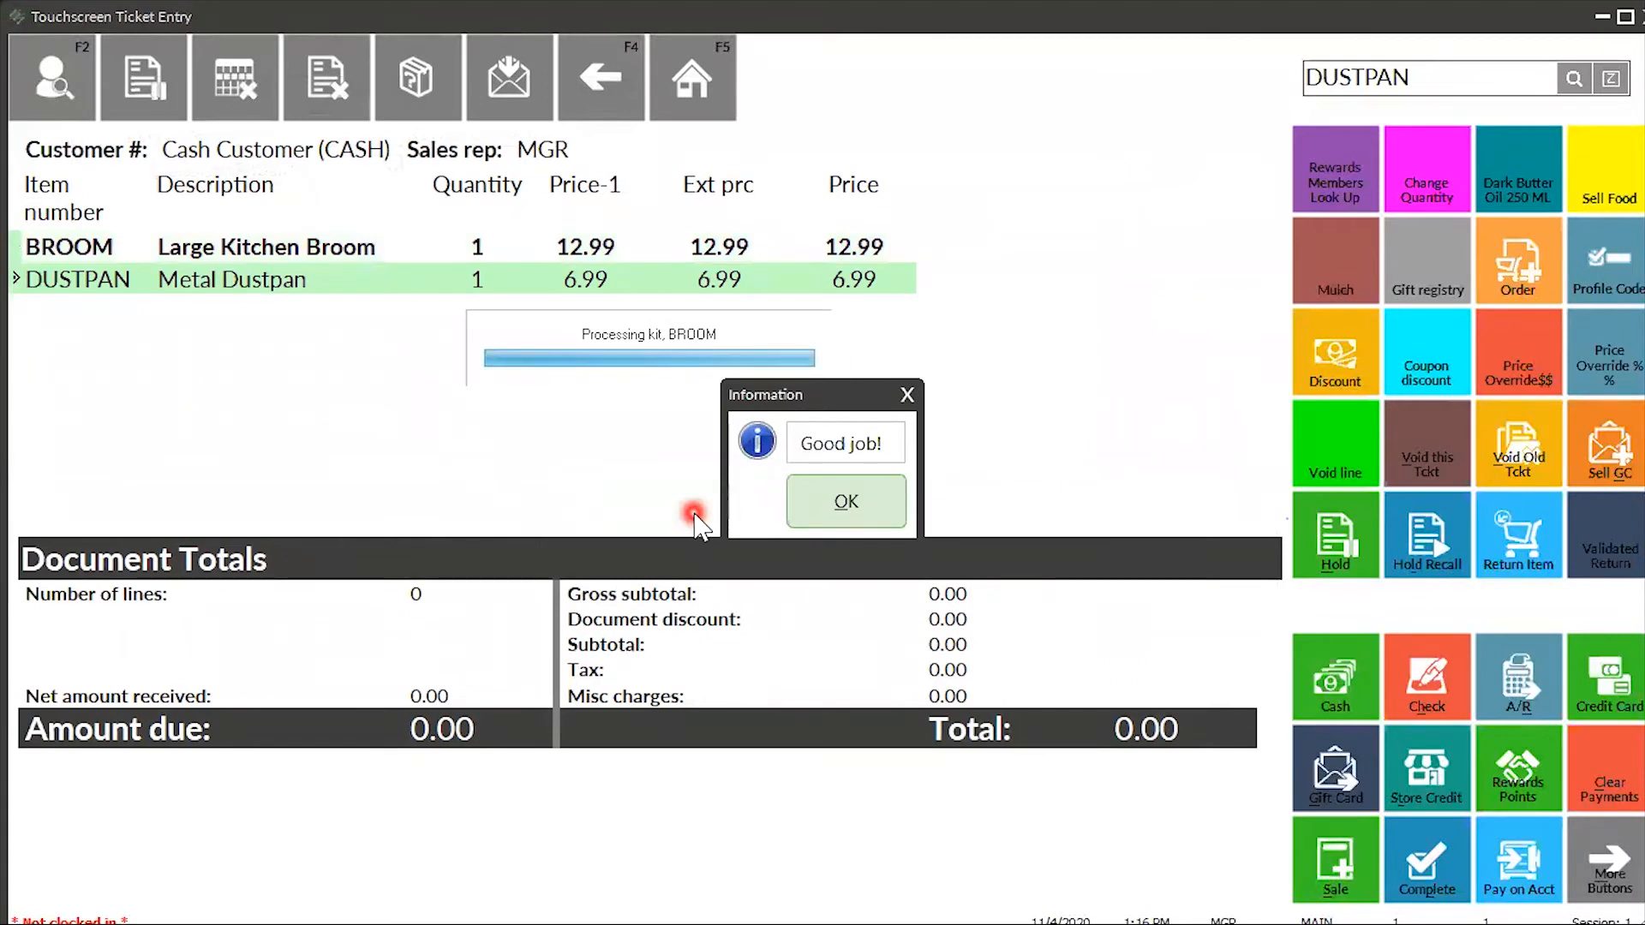
pyautogui.click(842, 504)
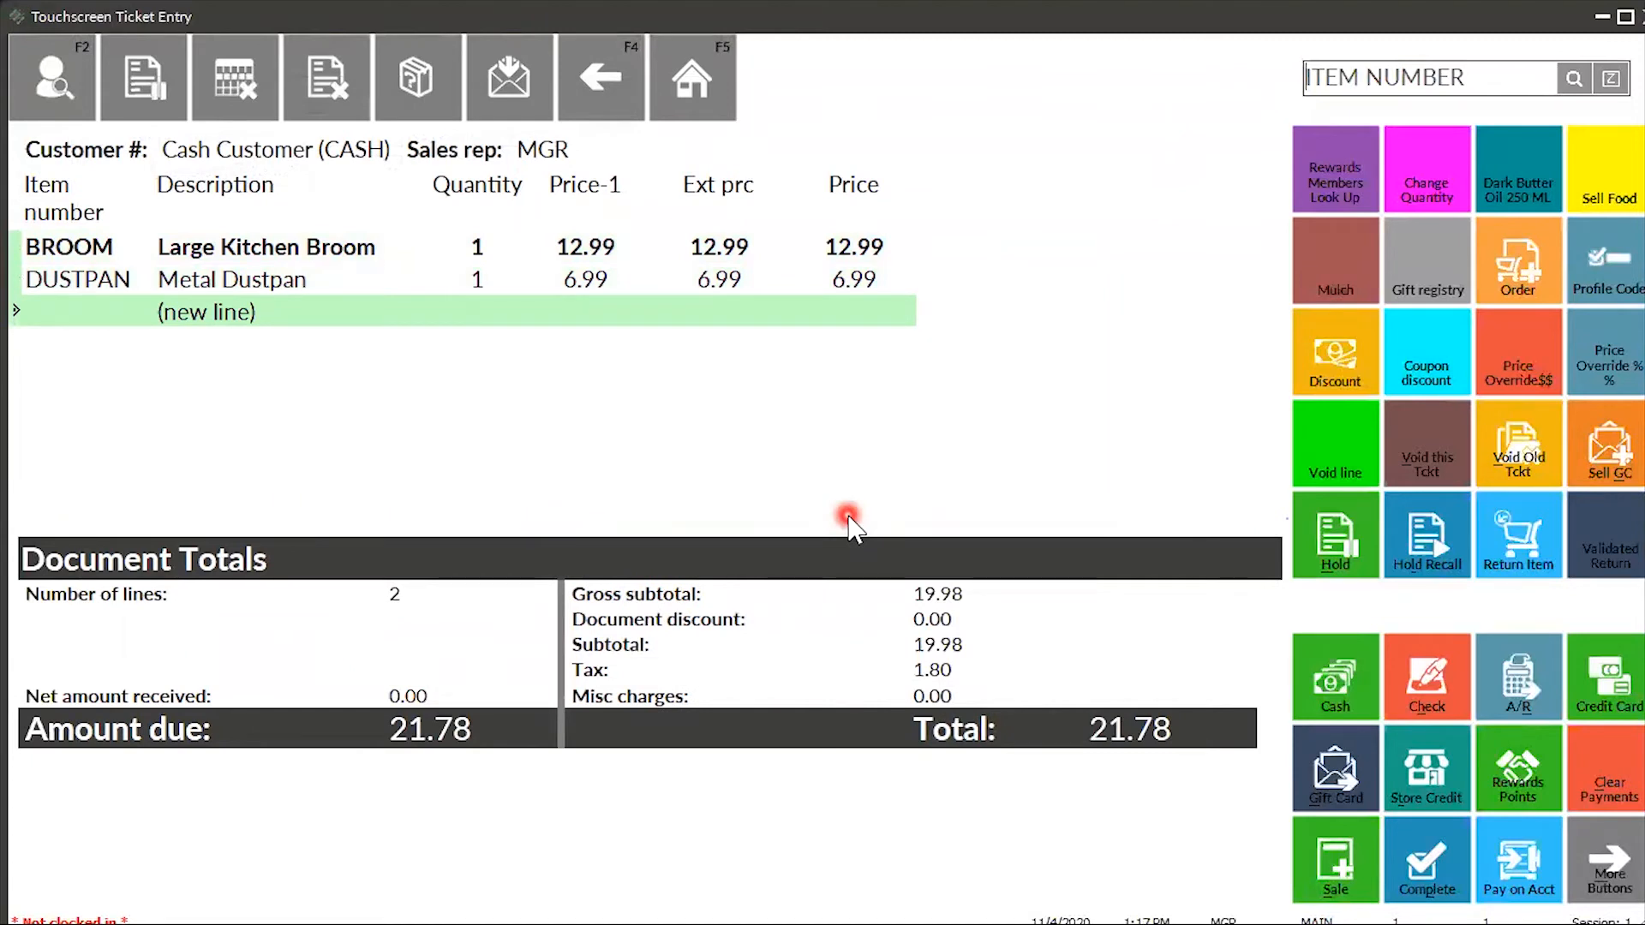
# - Void the DUSTPAN line from the ticket
pyautogui.click(723, 291)
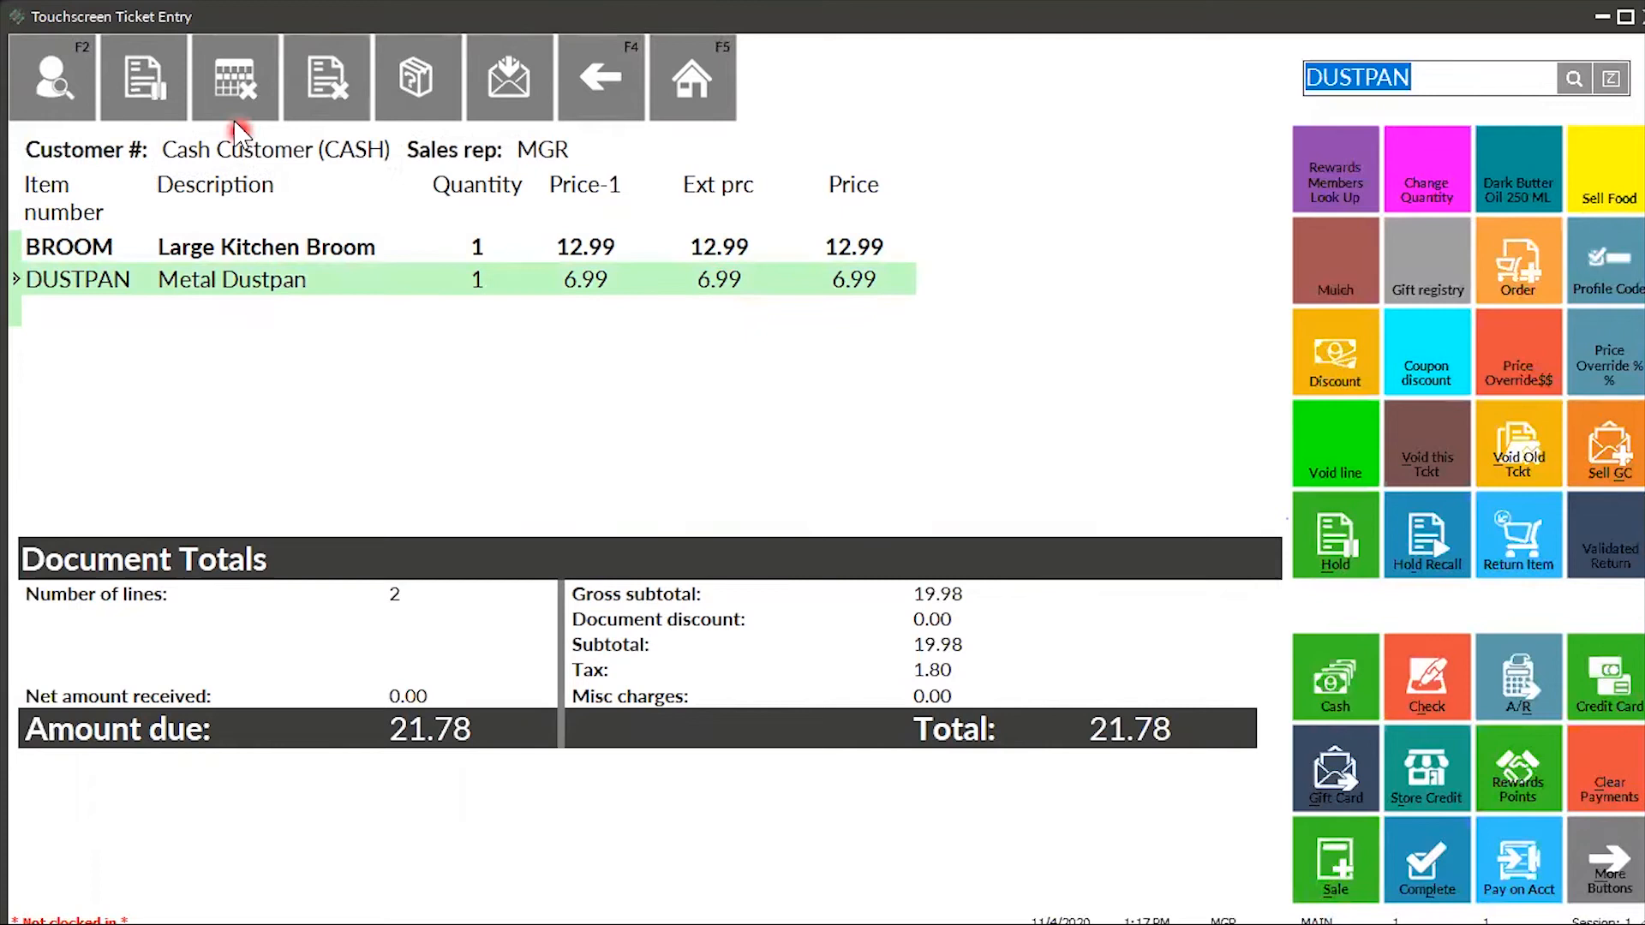
pyautogui.click(233, 86)
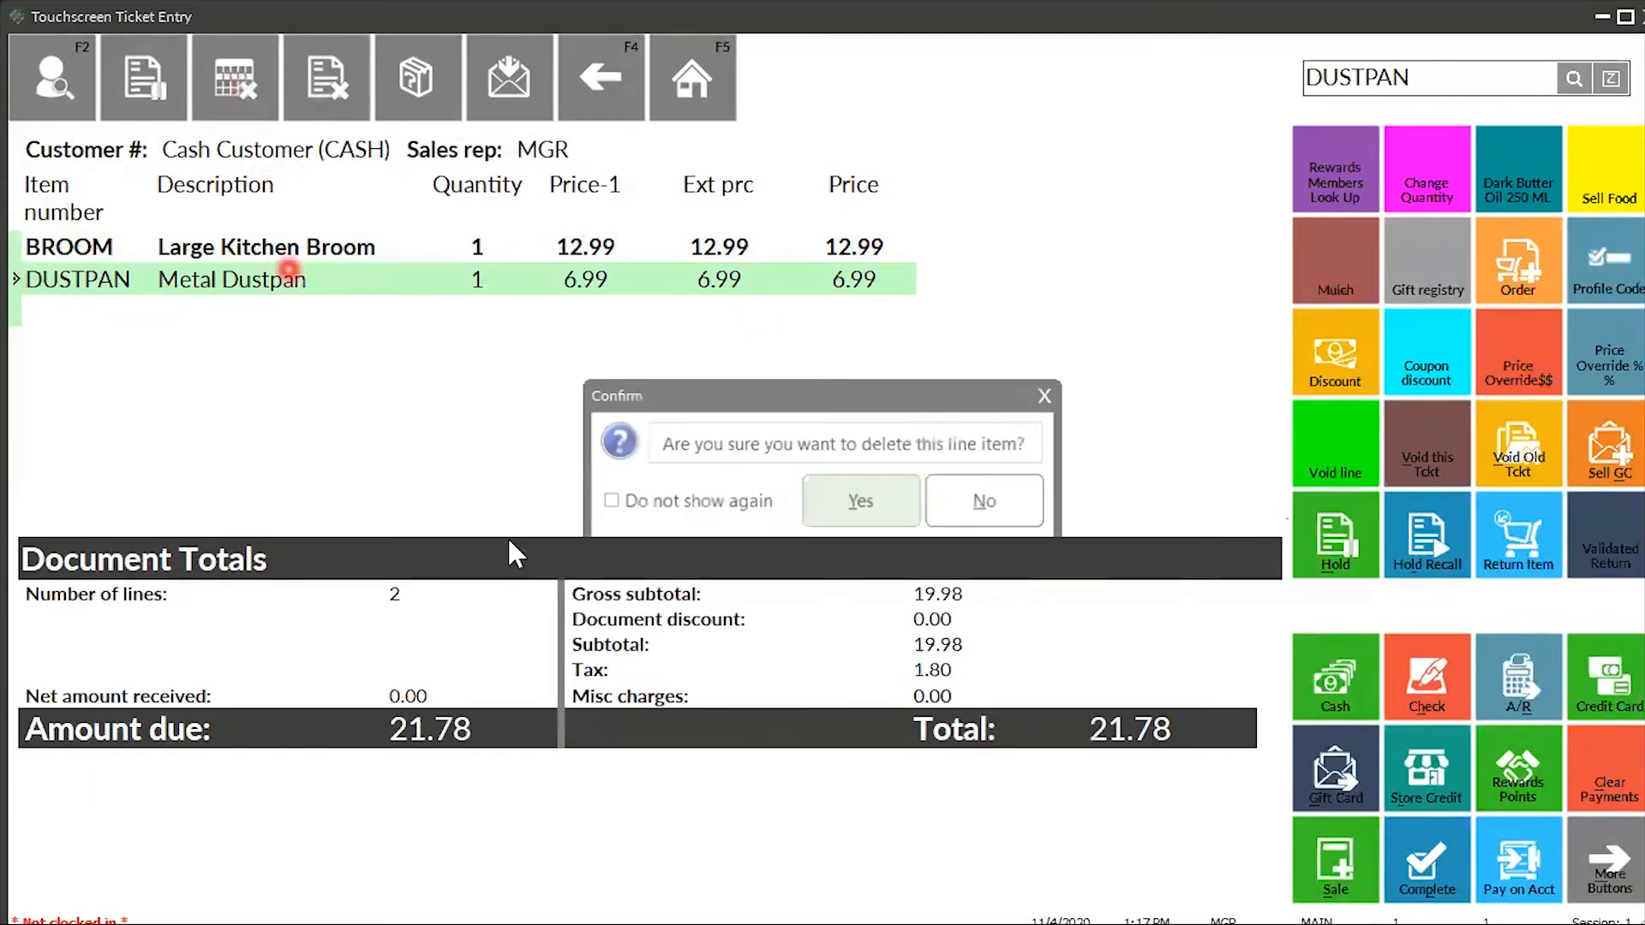
pyautogui.click(857, 504)
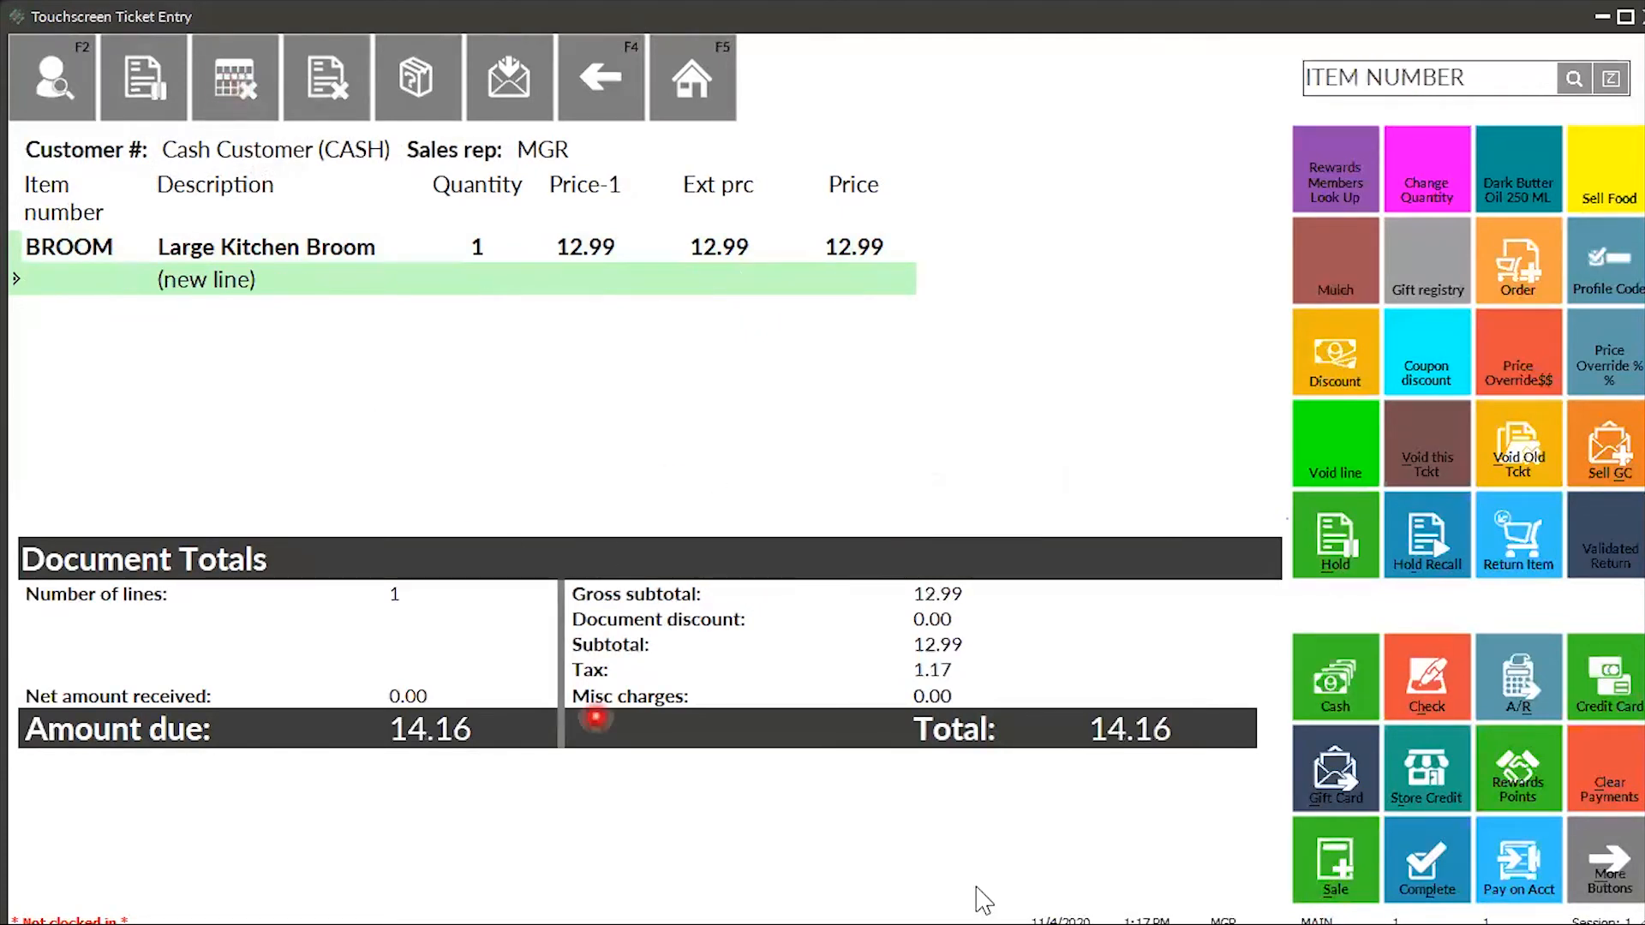
# - Pay the 14.16 balance in cash and preview the ticket receipt
pyautogui.click(1328, 693)
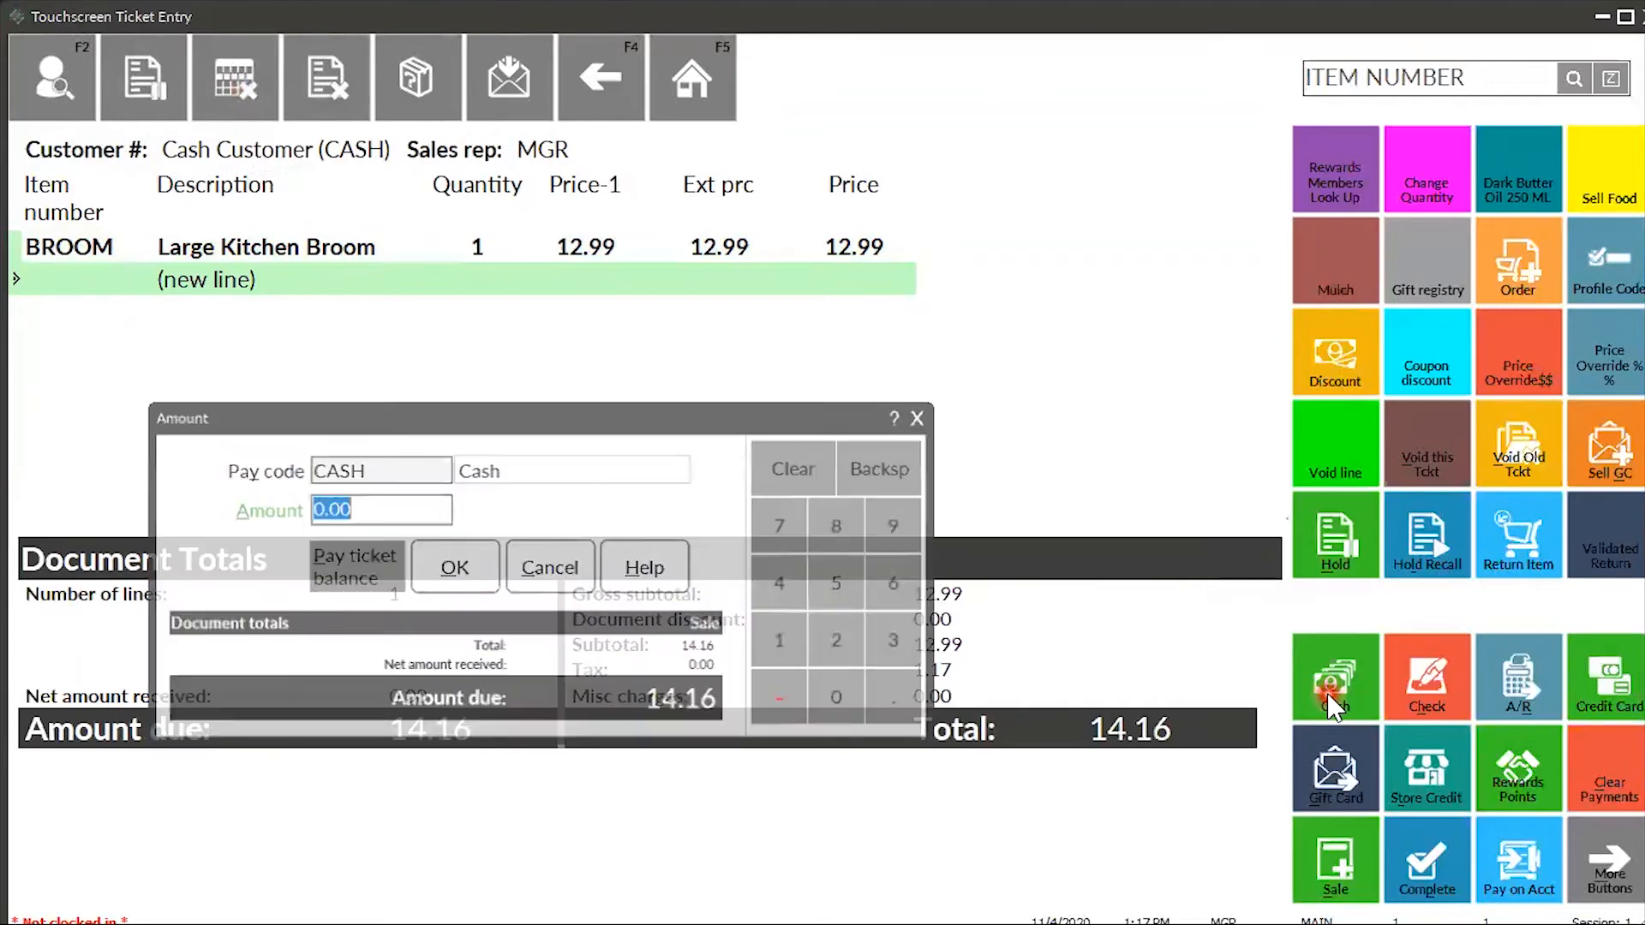
pyautogui.click(362, 579)
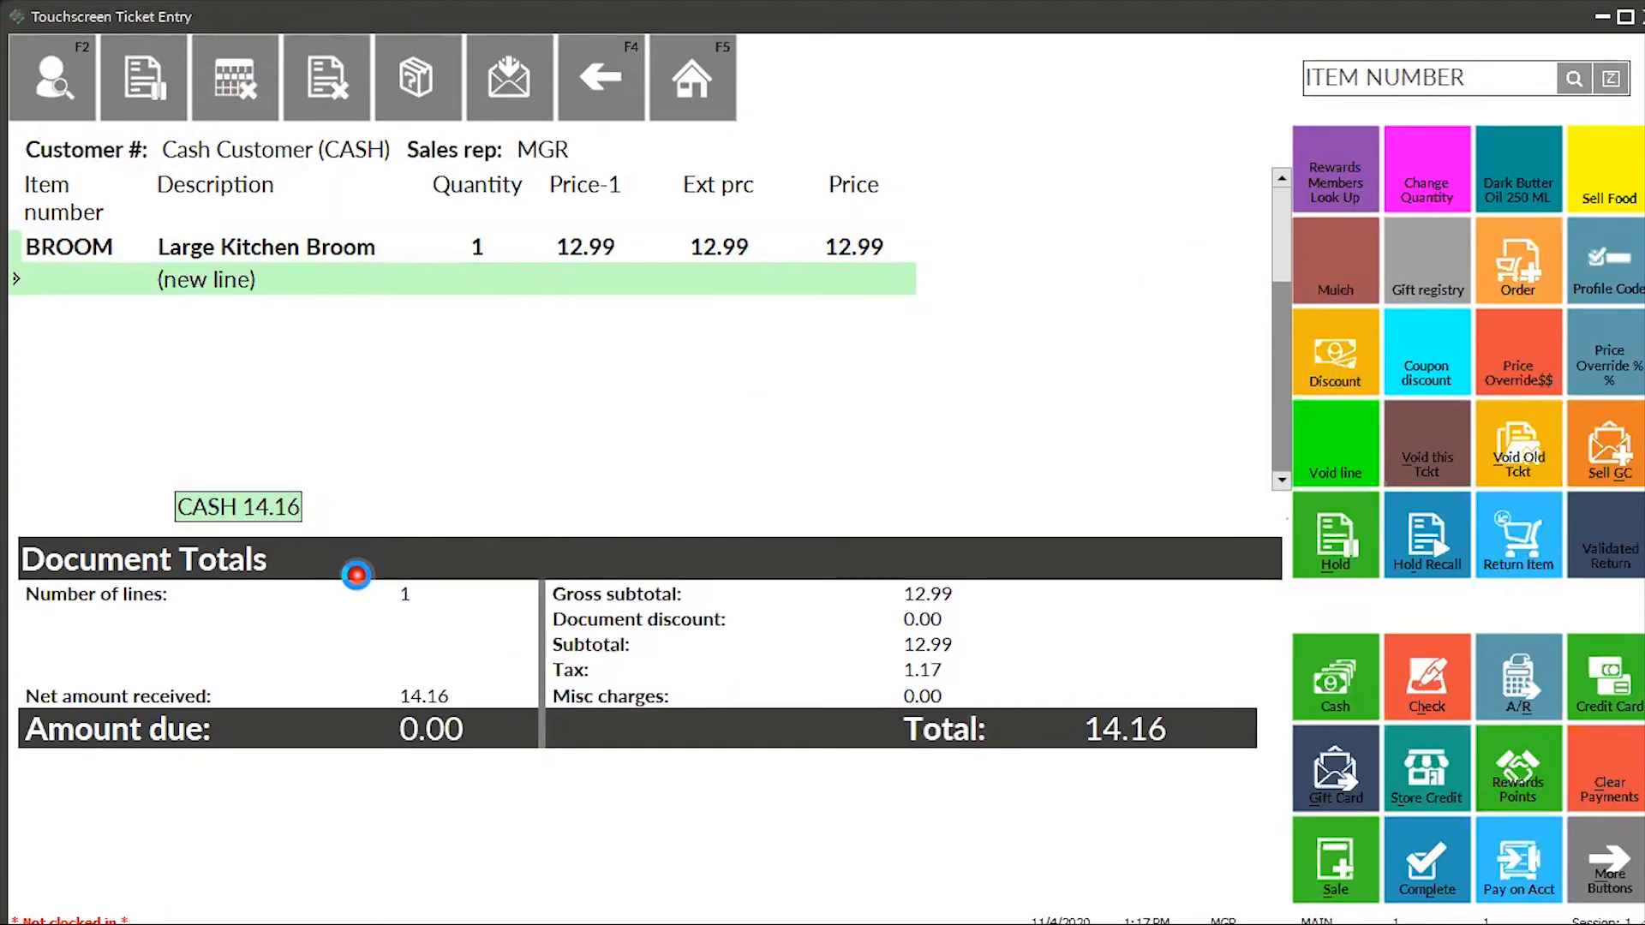
pyautogui.click(1000, 481)
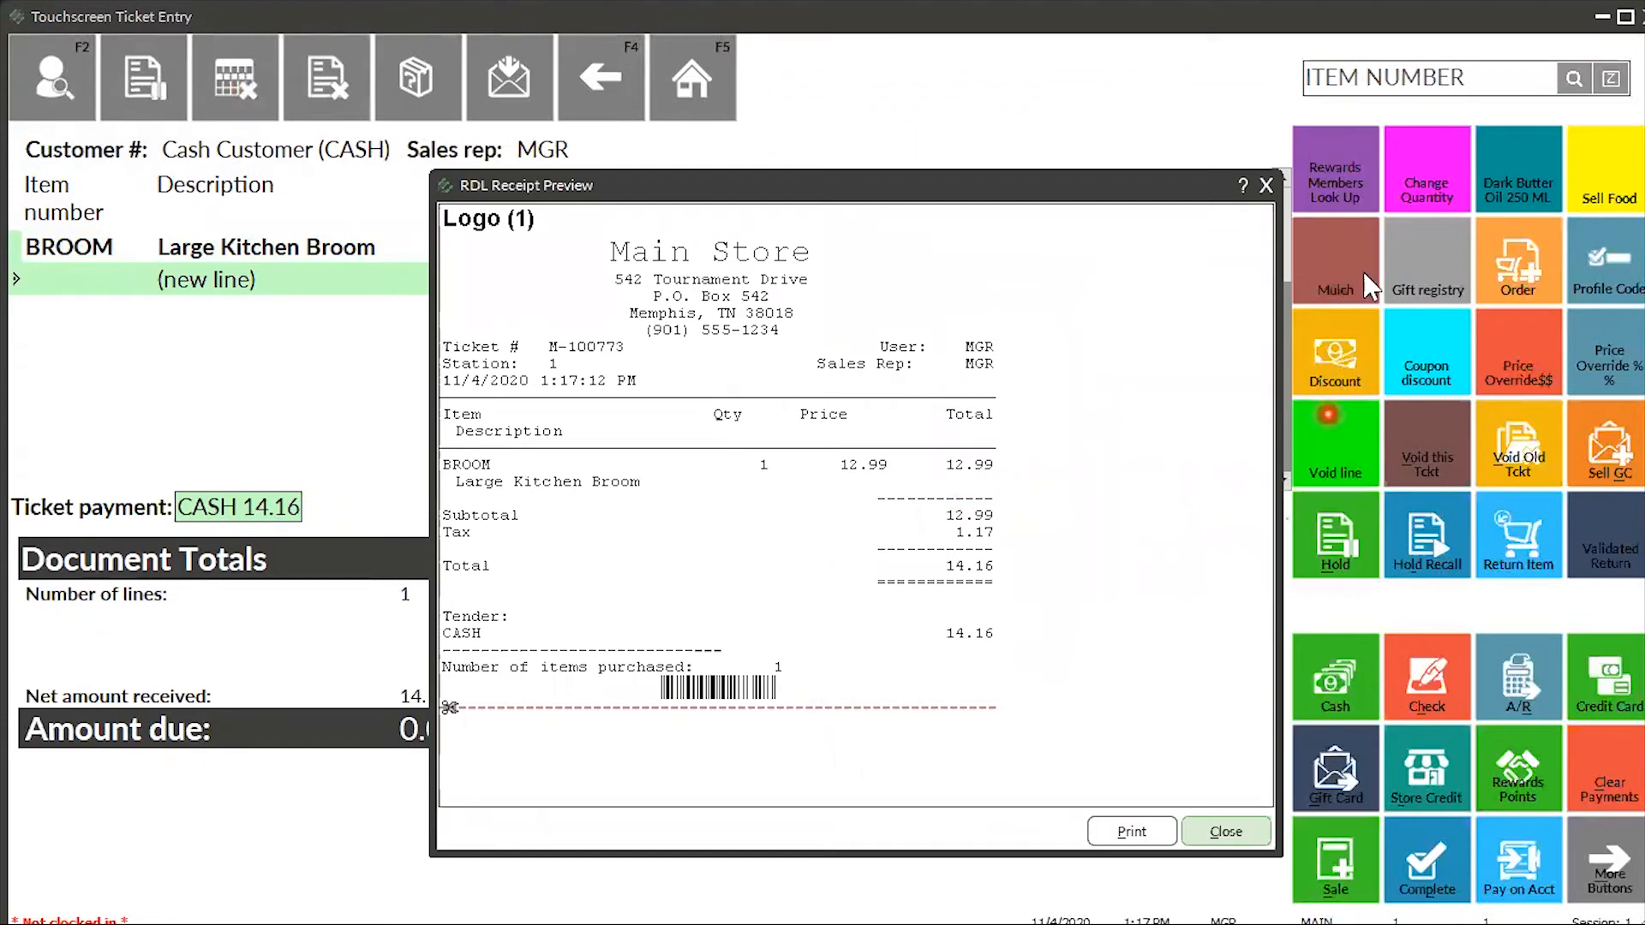
pyautogui.click(1266, 185)
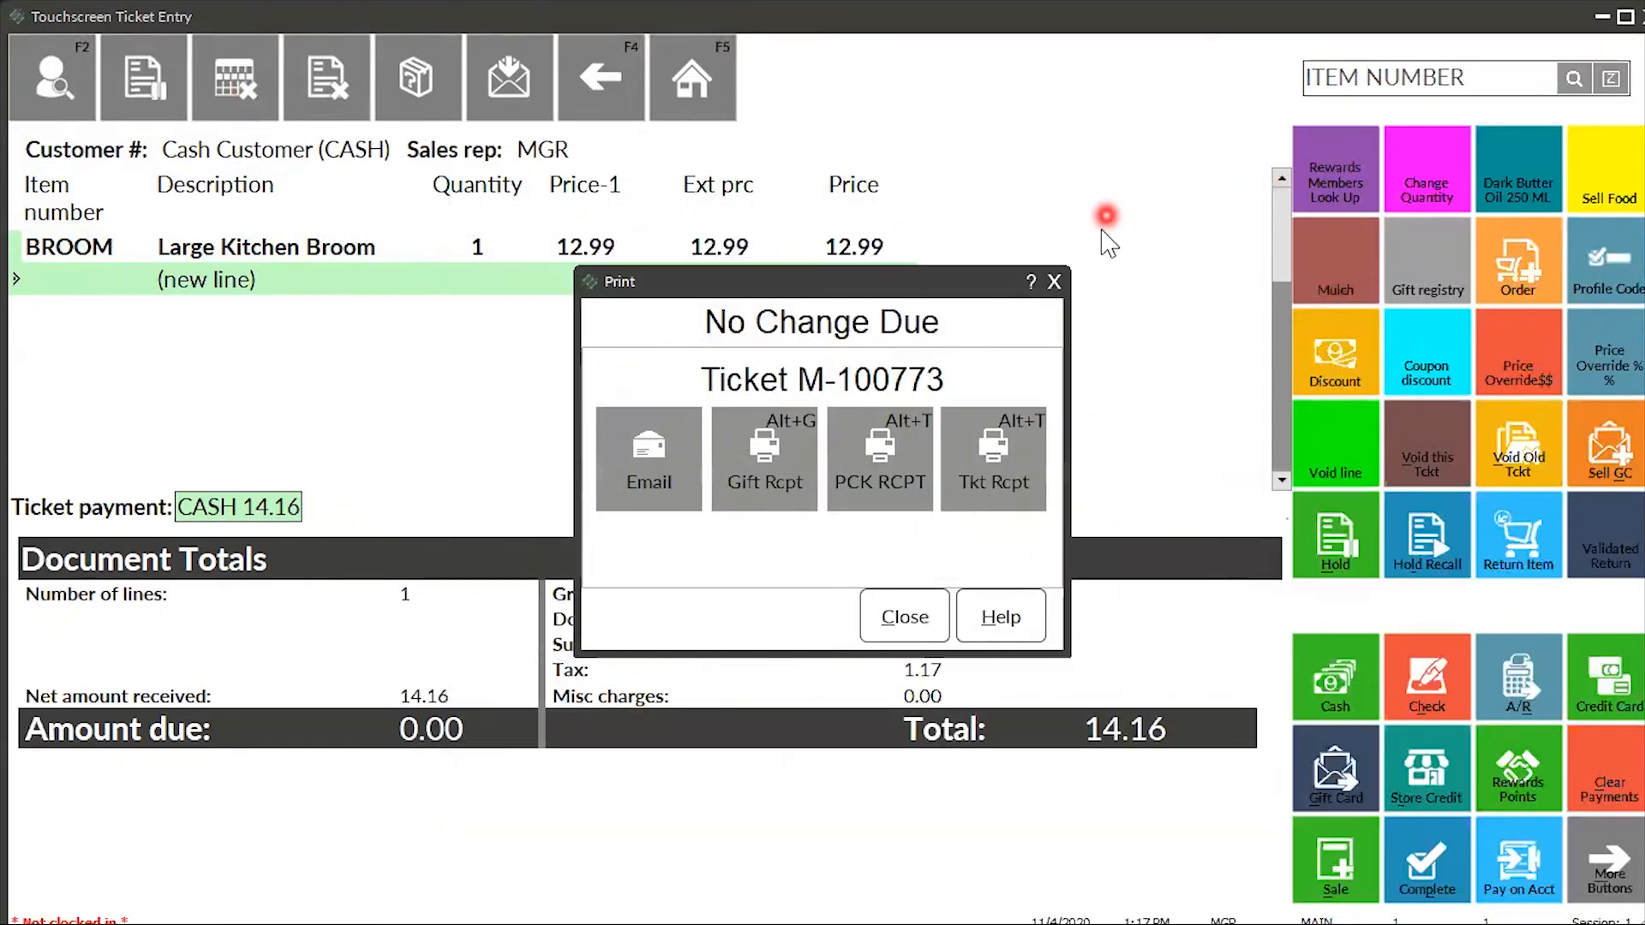
pyautogui.click(1053, 282)
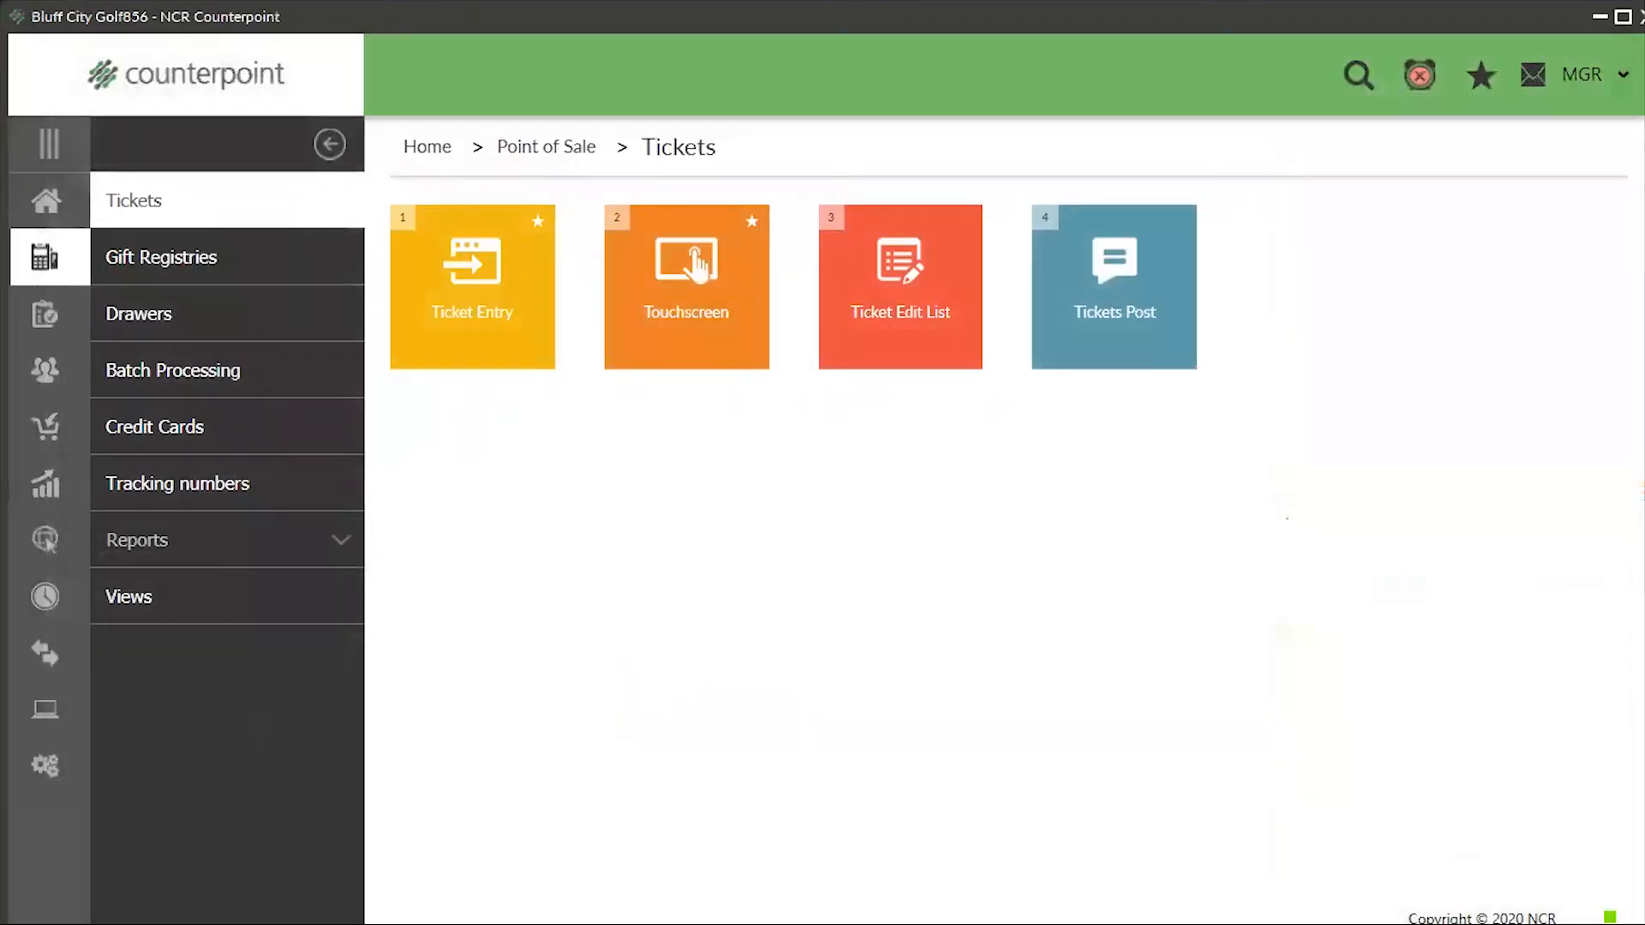
# - Return Home and open Inventory > Sales Kits for a new kit
pyautogui.click(47, 205)
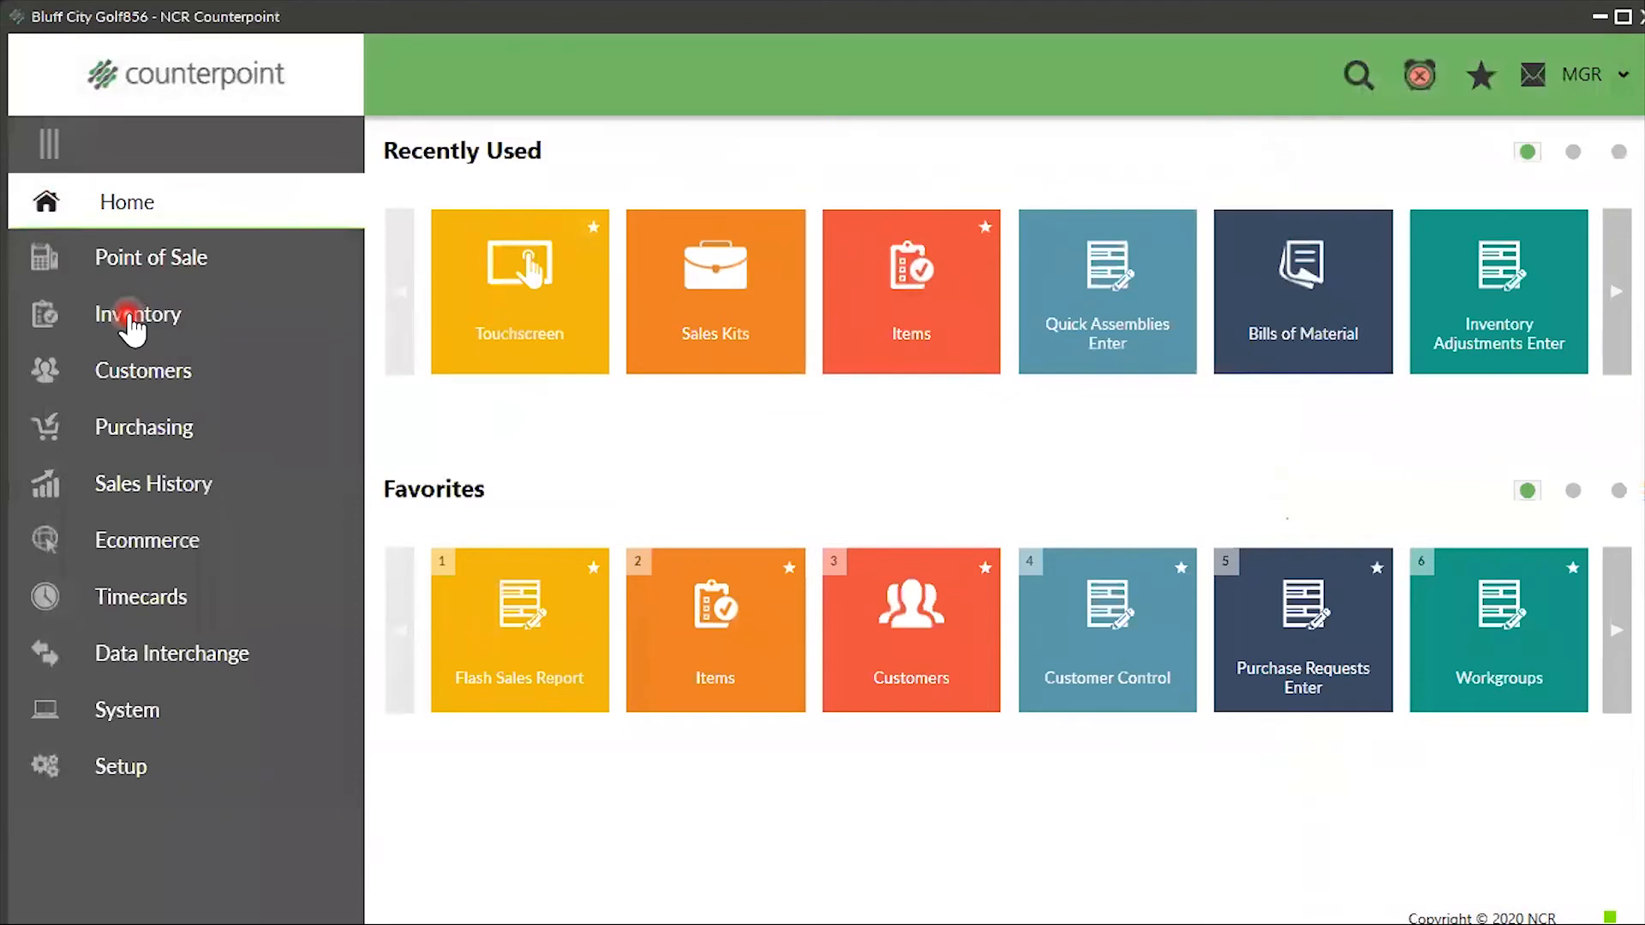
pyautogui.click(131, 324)
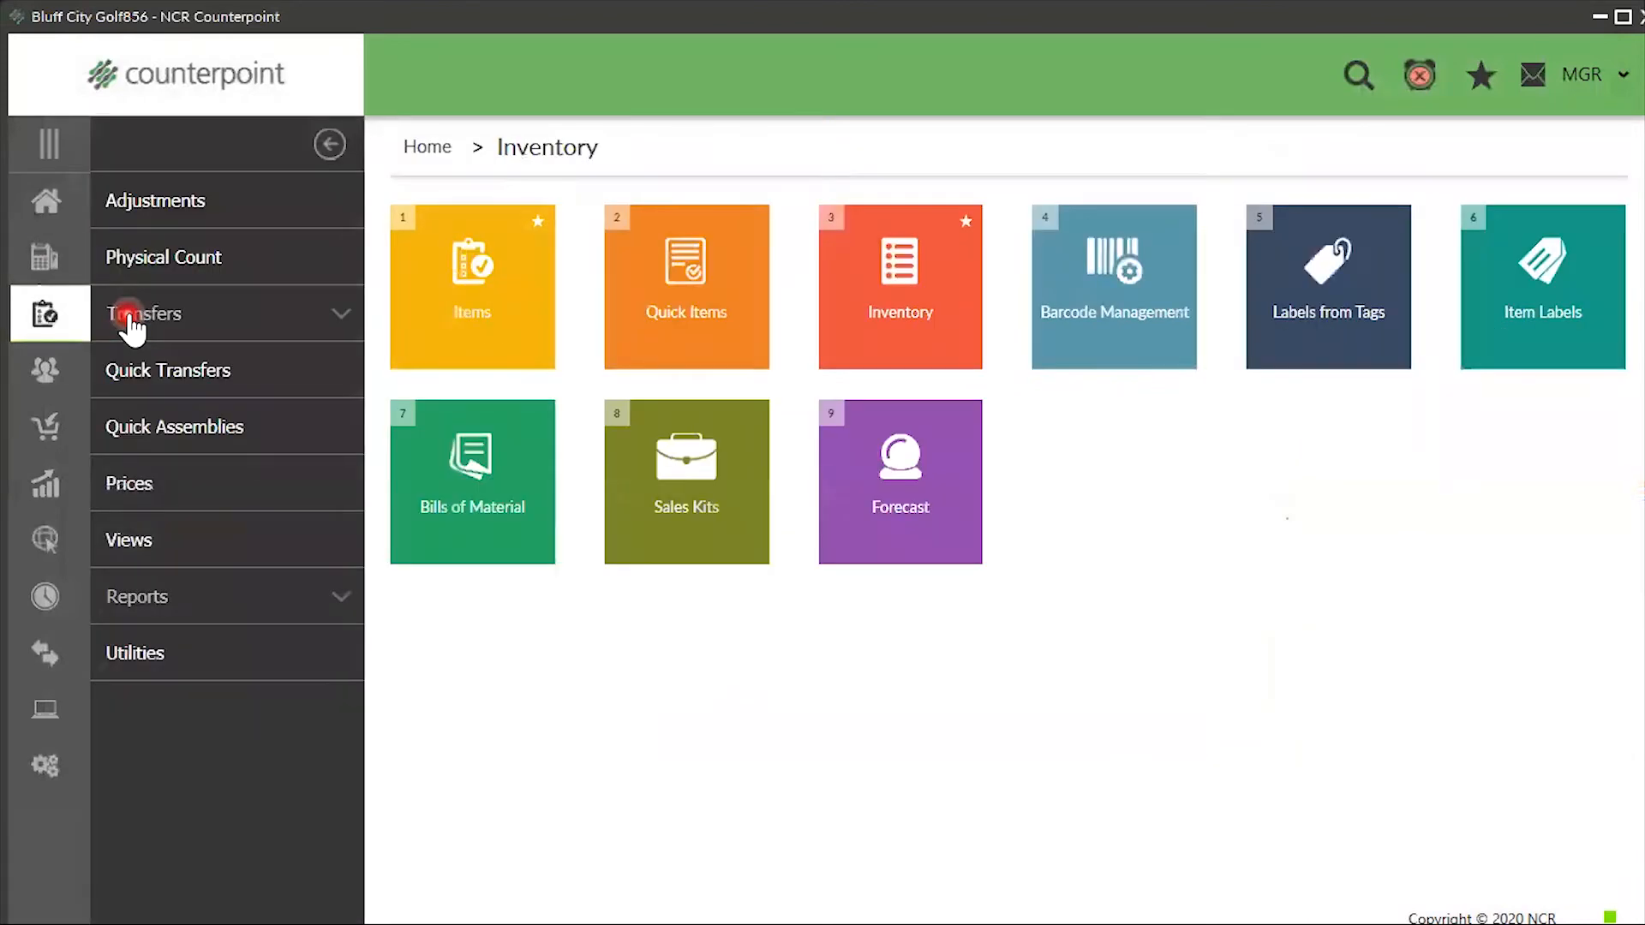
pyautogui.click(728, 529)
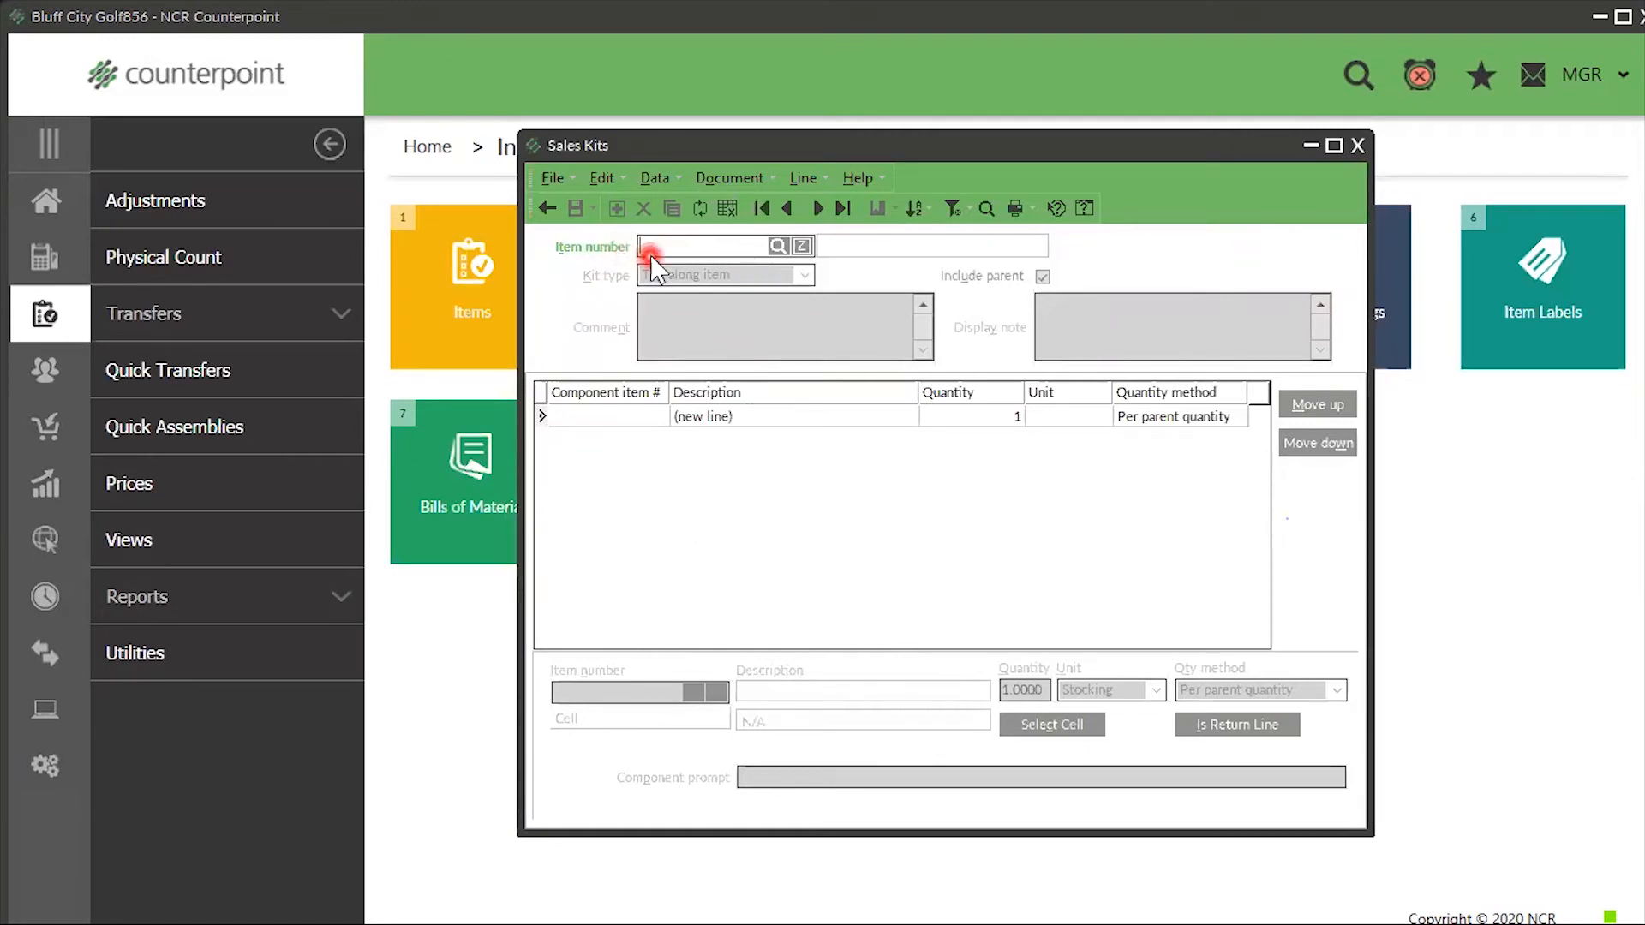
# - Filter the item lookup on 'patio' and check CT-PATIO SET's 196.99 Price-1 and margin
pyautogui.click(777, 246)
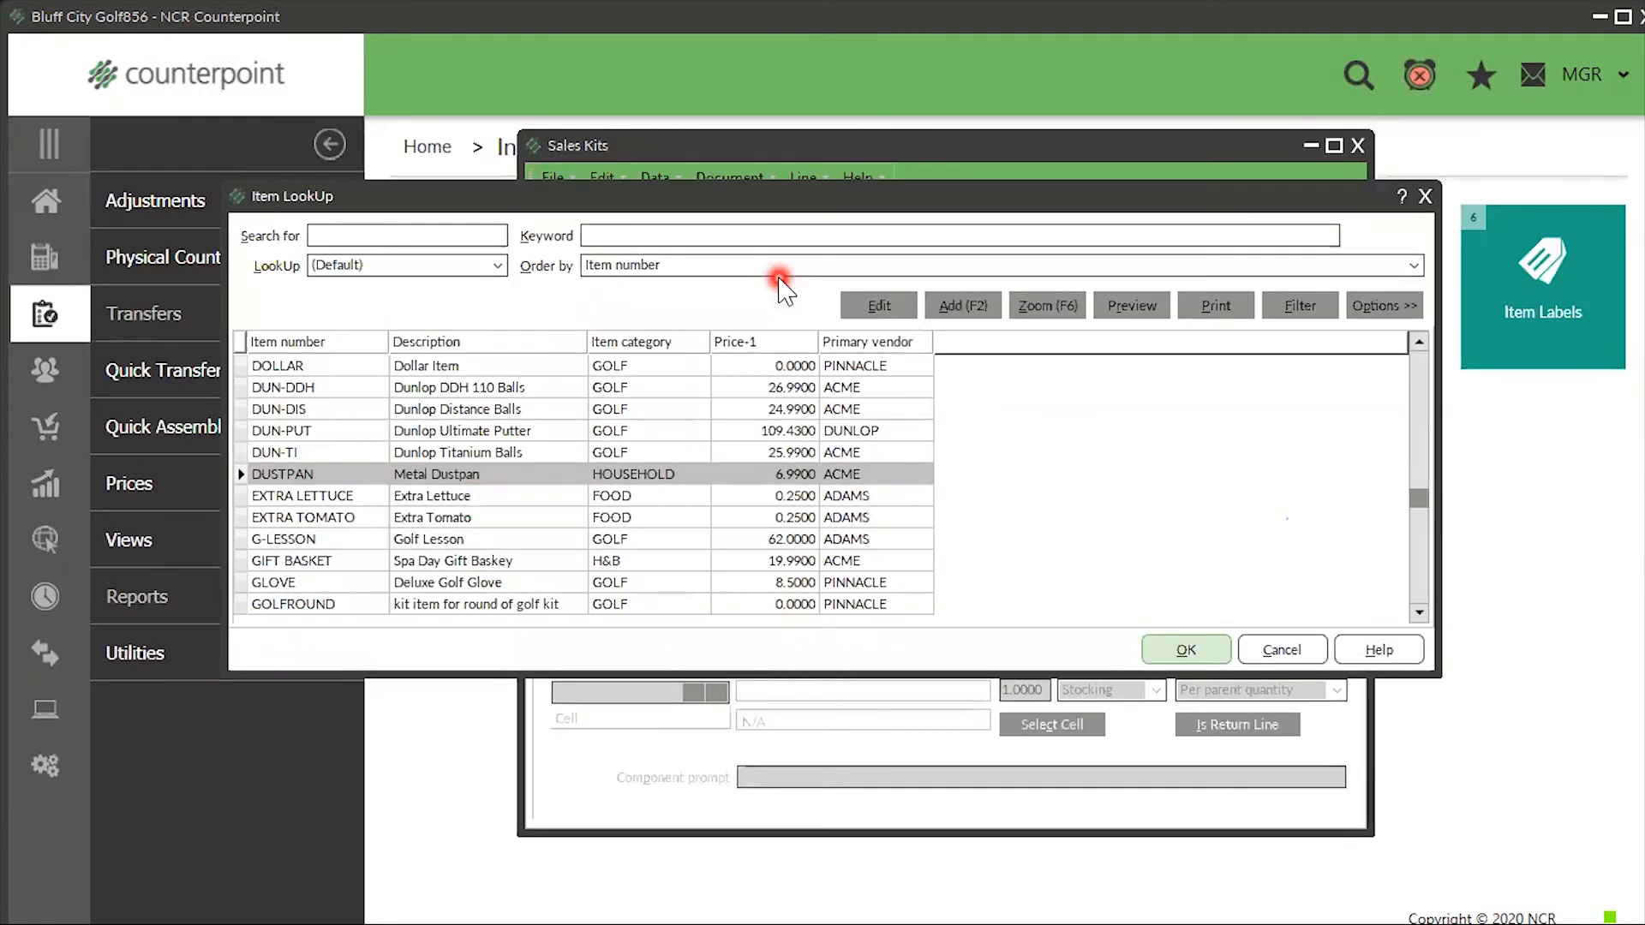
pyautogui.write('patio')
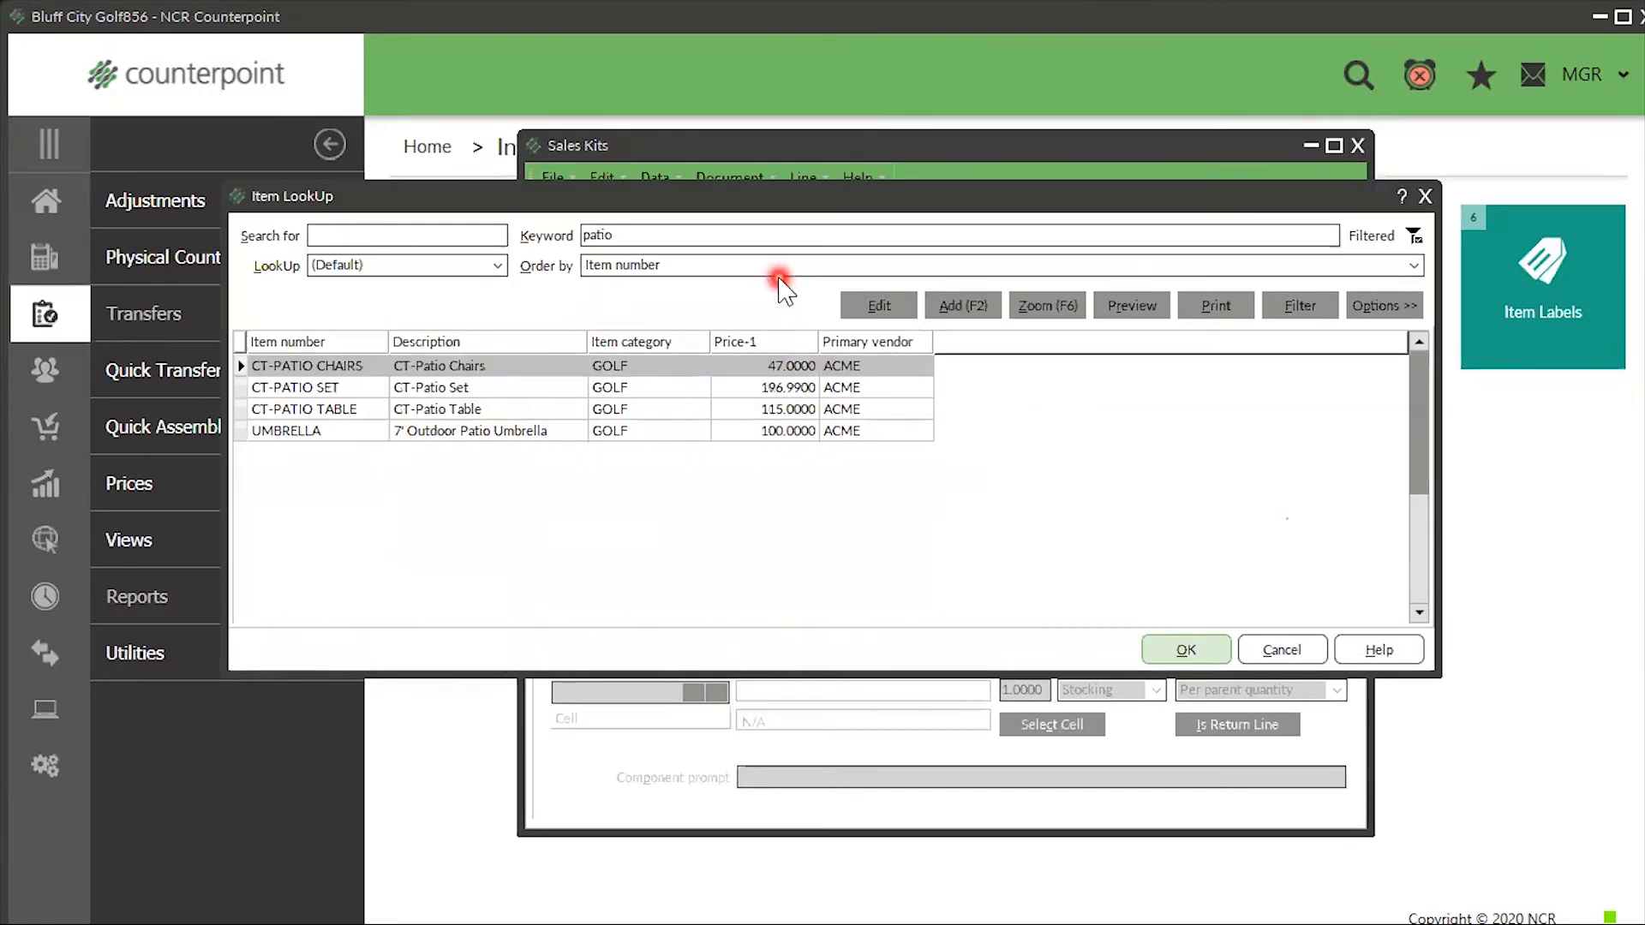
pyautogui.click(458, 389)
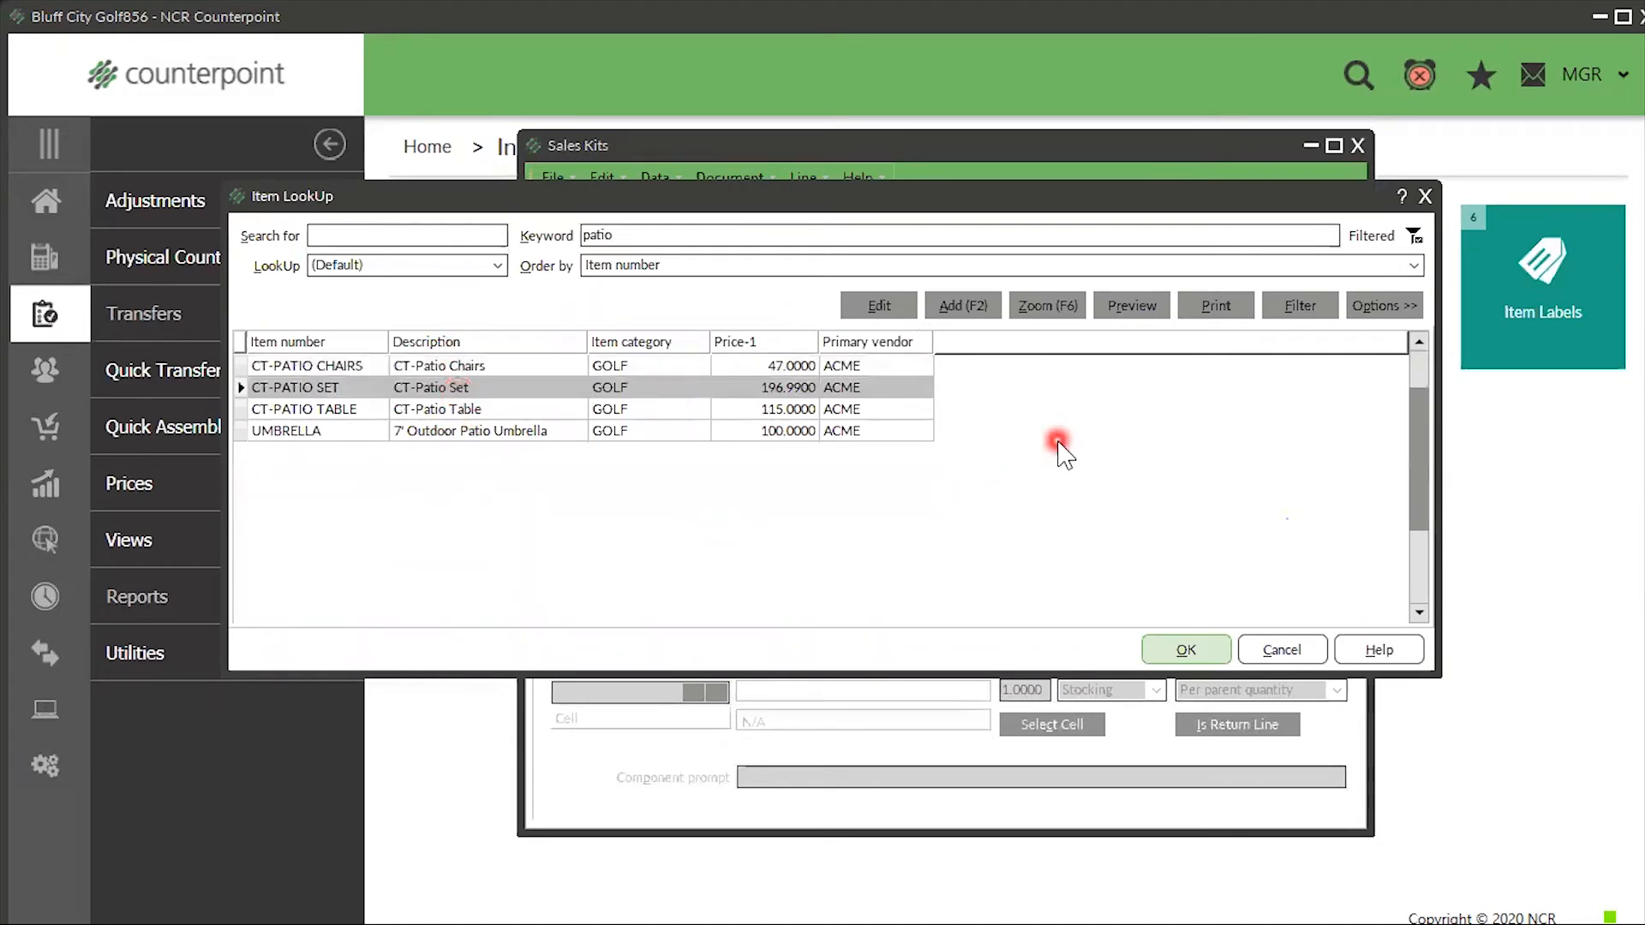
pyautogui.click(878, 306)
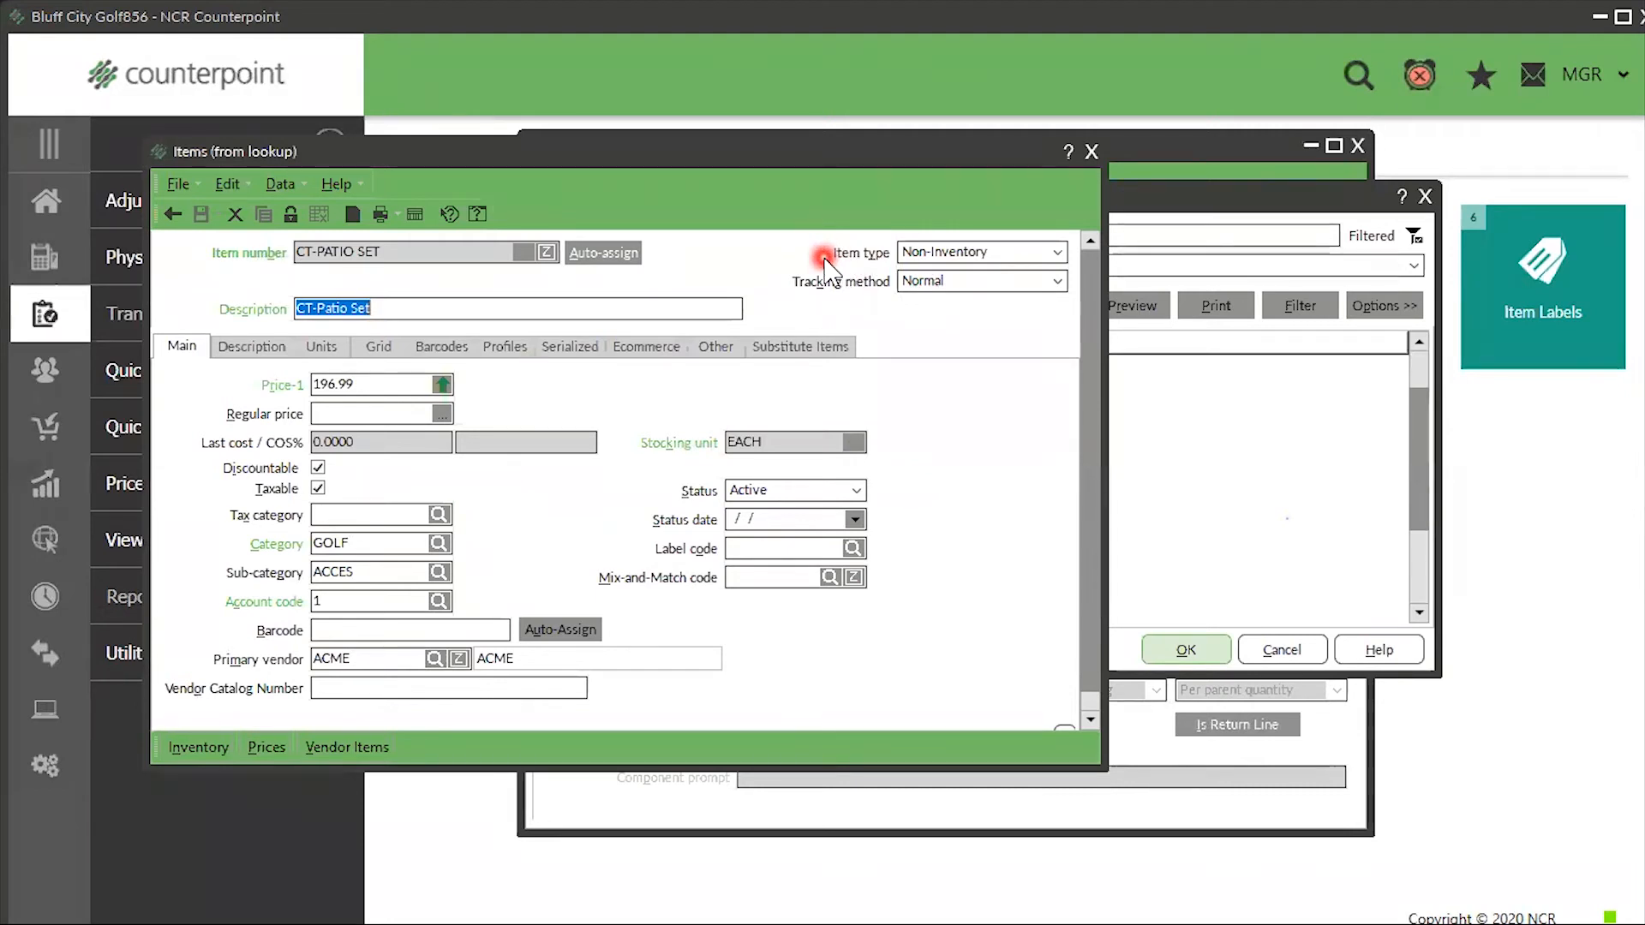
pyautogui.click(412, 391)
pyautogui.moveTo(438, 396)
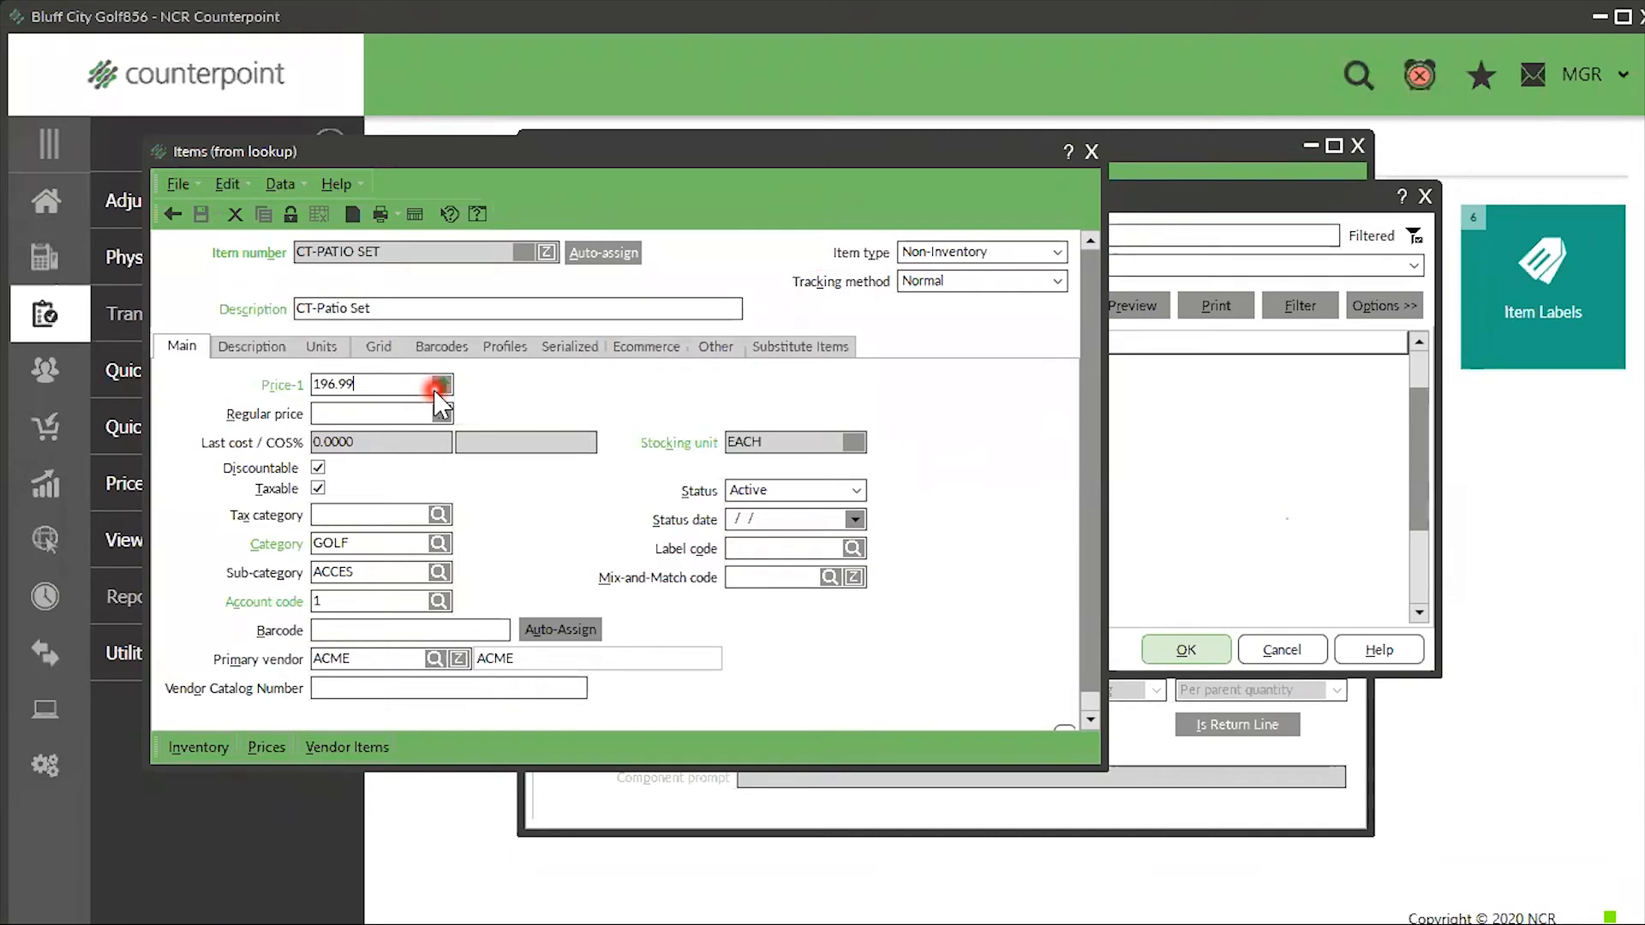
pyautogui.click(1092, 154)
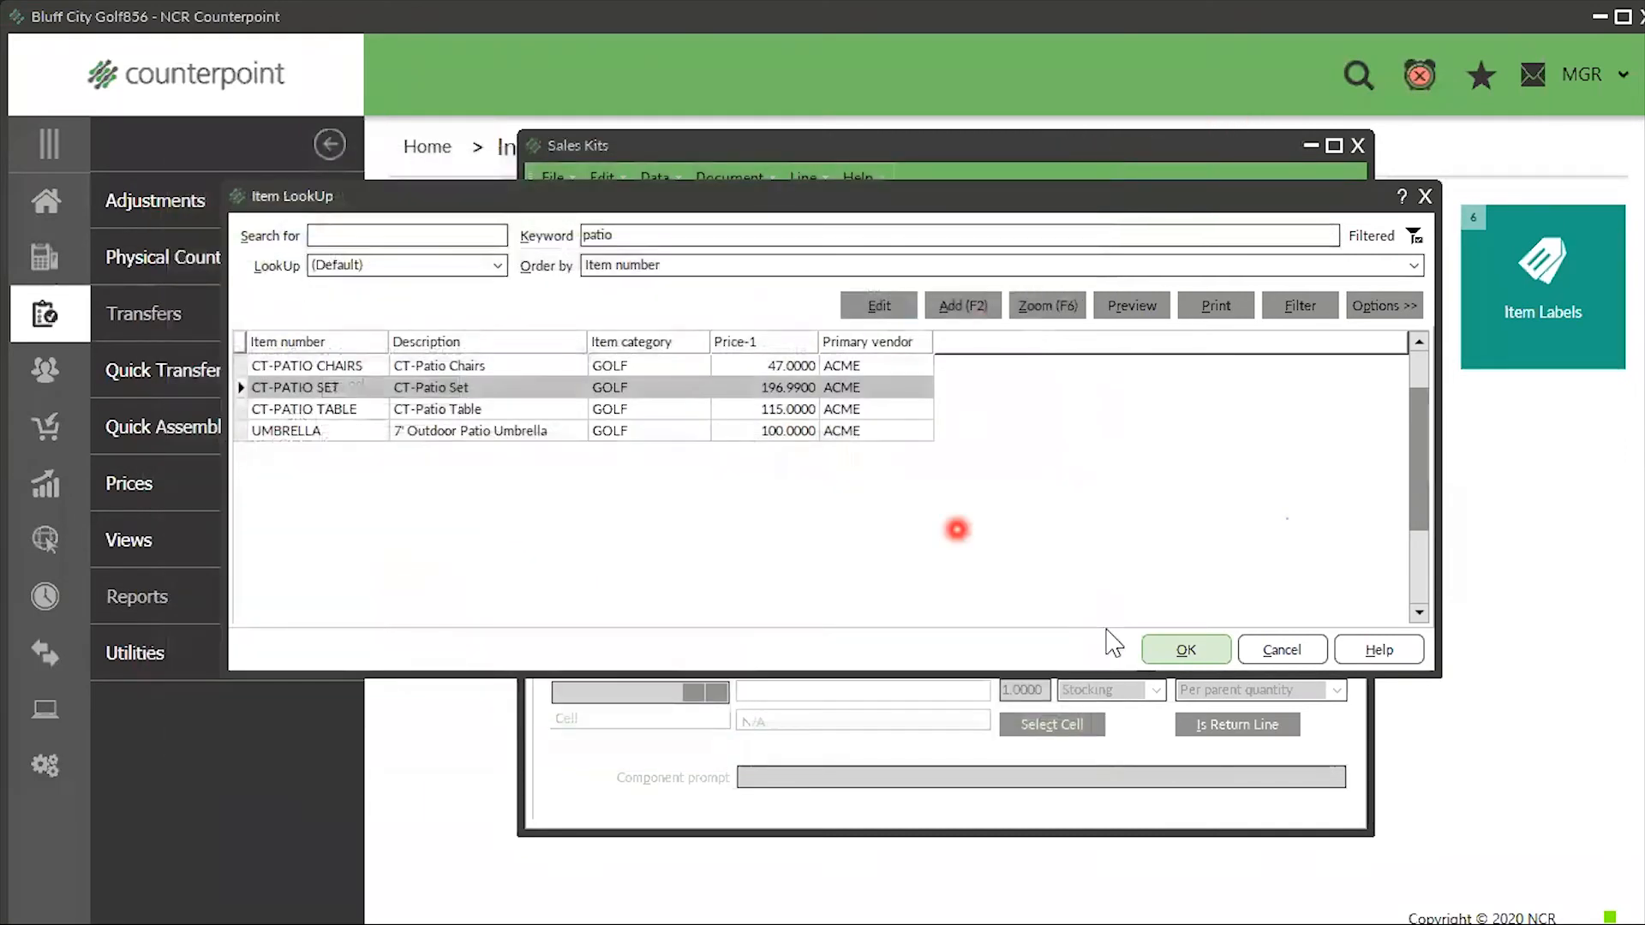
# - Load CT-PATIO SET as the kit item with kit type Miscellaneous
pyautogui.click(1175, 649)
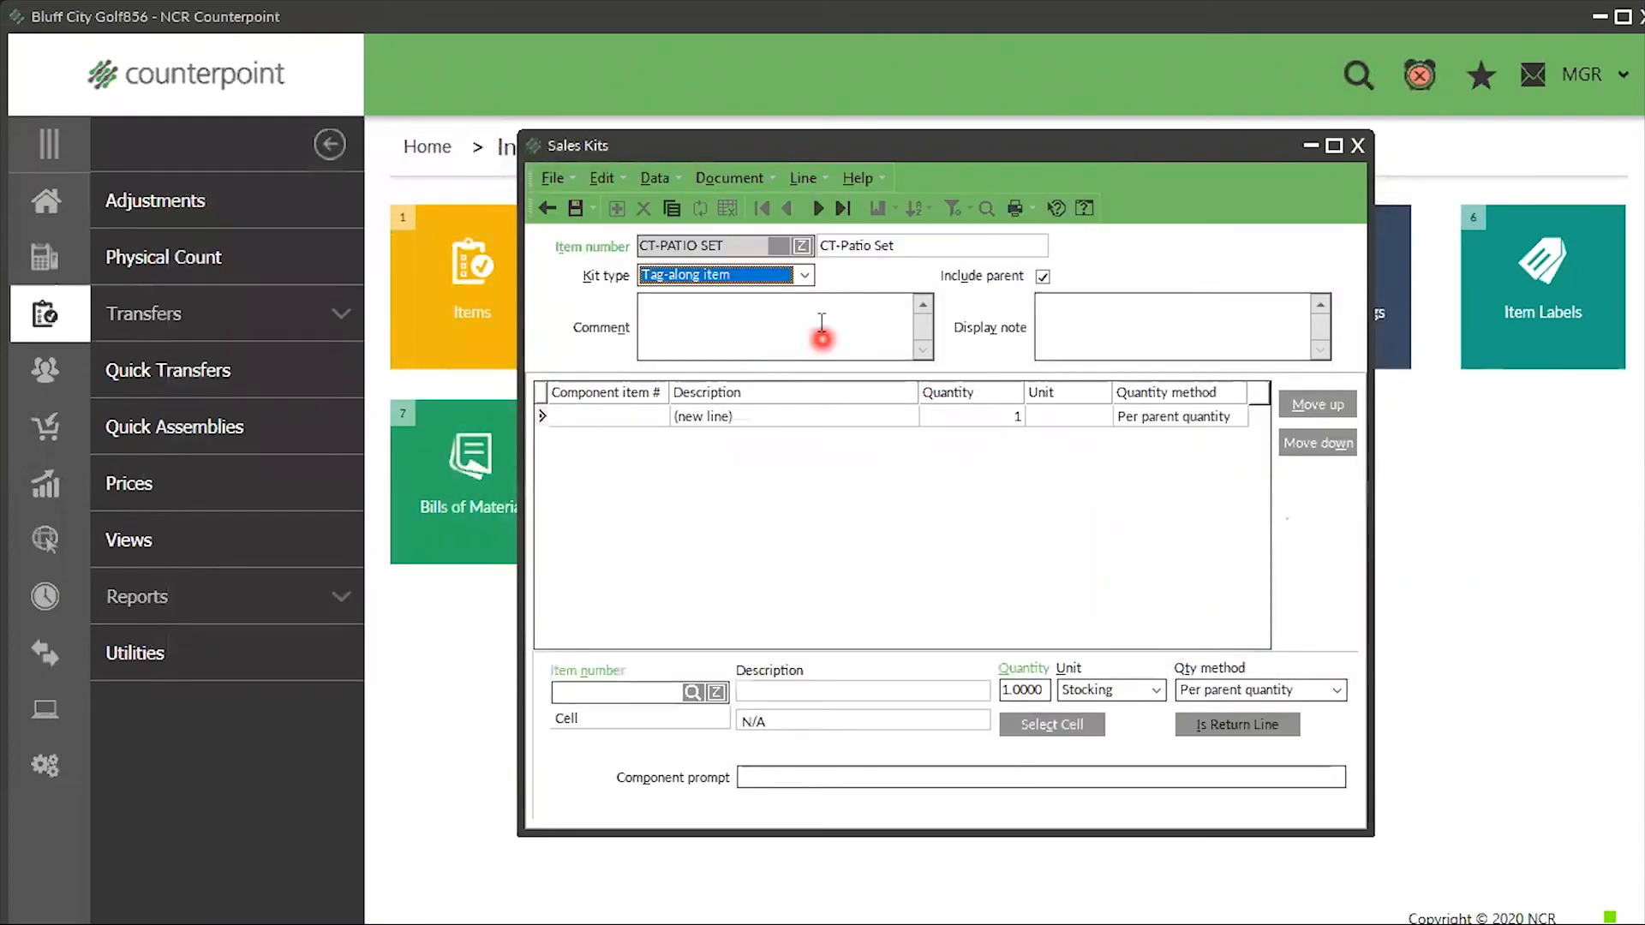
pyautogui.click(805, 275)
pyautogui.click(730, 331)
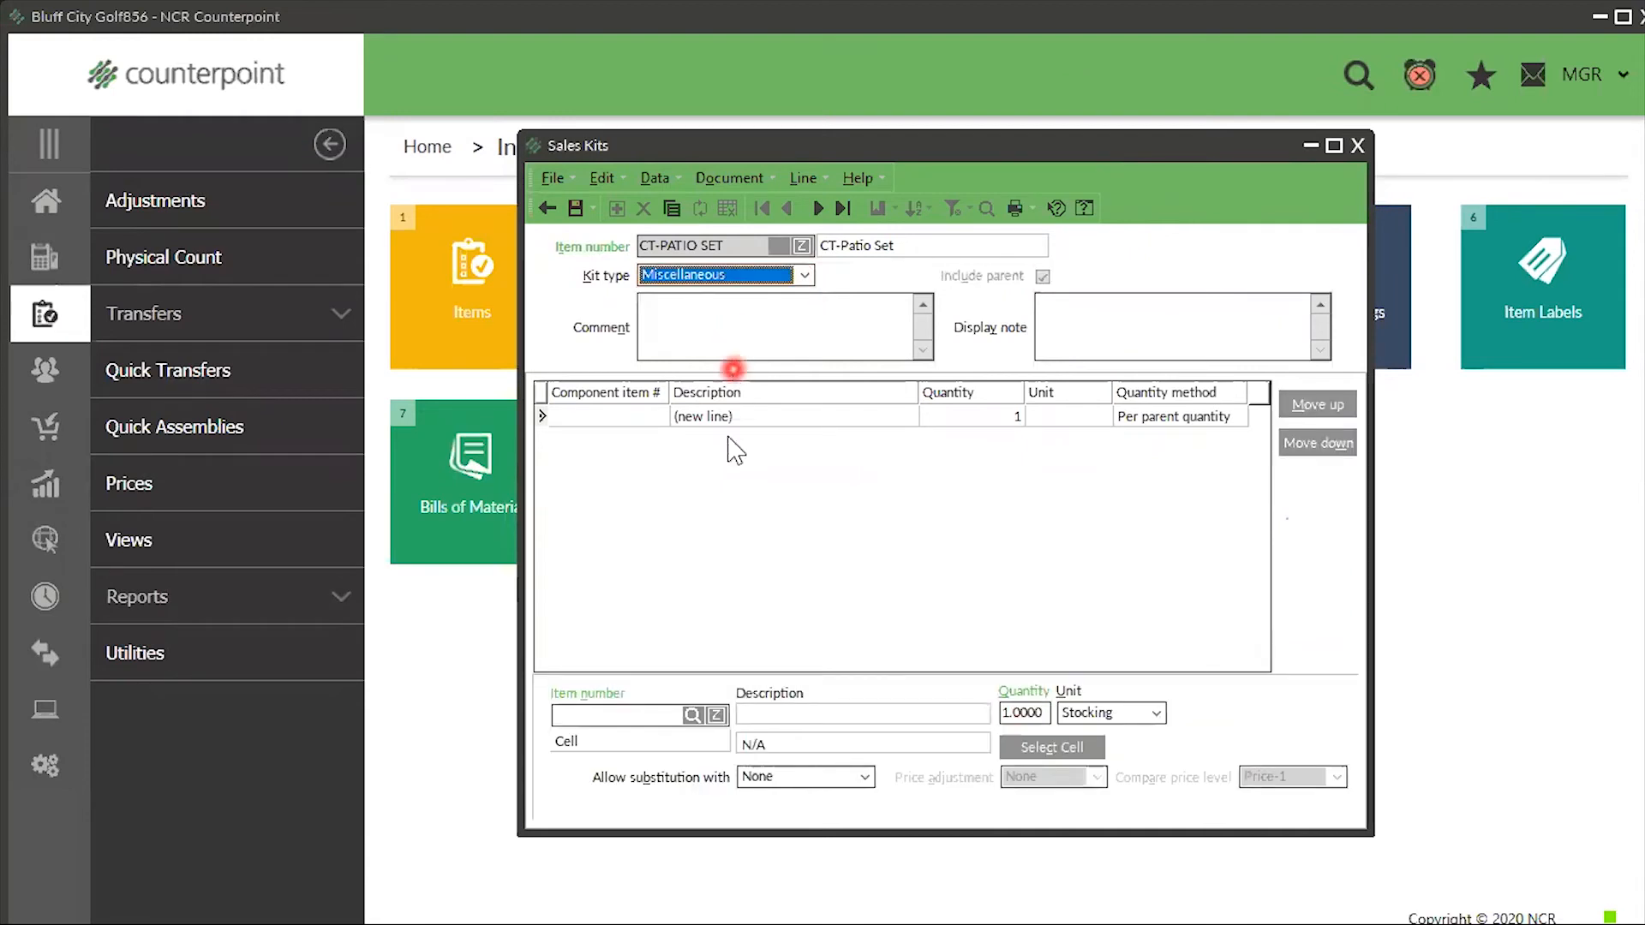
# - Add CT-PATIO TABLE as the first component with quantity 1
pyautogui.click(693, 715)
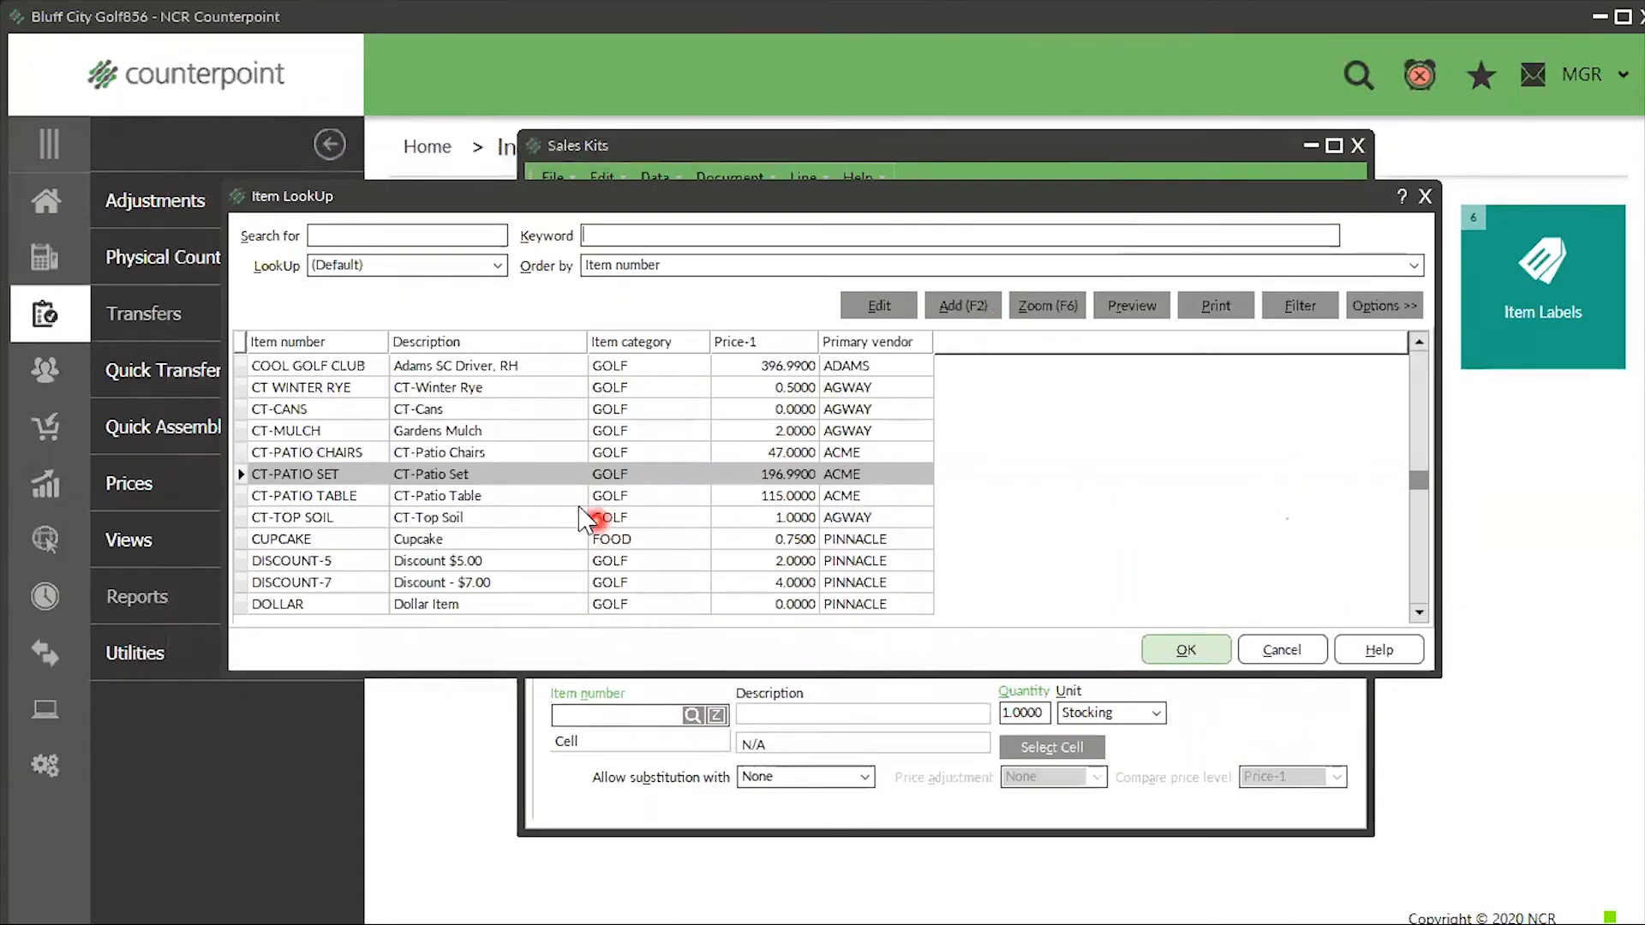
pyautogui.click(521, 499)
pyautogui.click(1196, 646)
pyautogui.click(1107, 713)
pyautogui.click(1040, 712)
pyautogui.press('Tab')
pyautogui.press('Tab')
pyautogui.press('Tab')
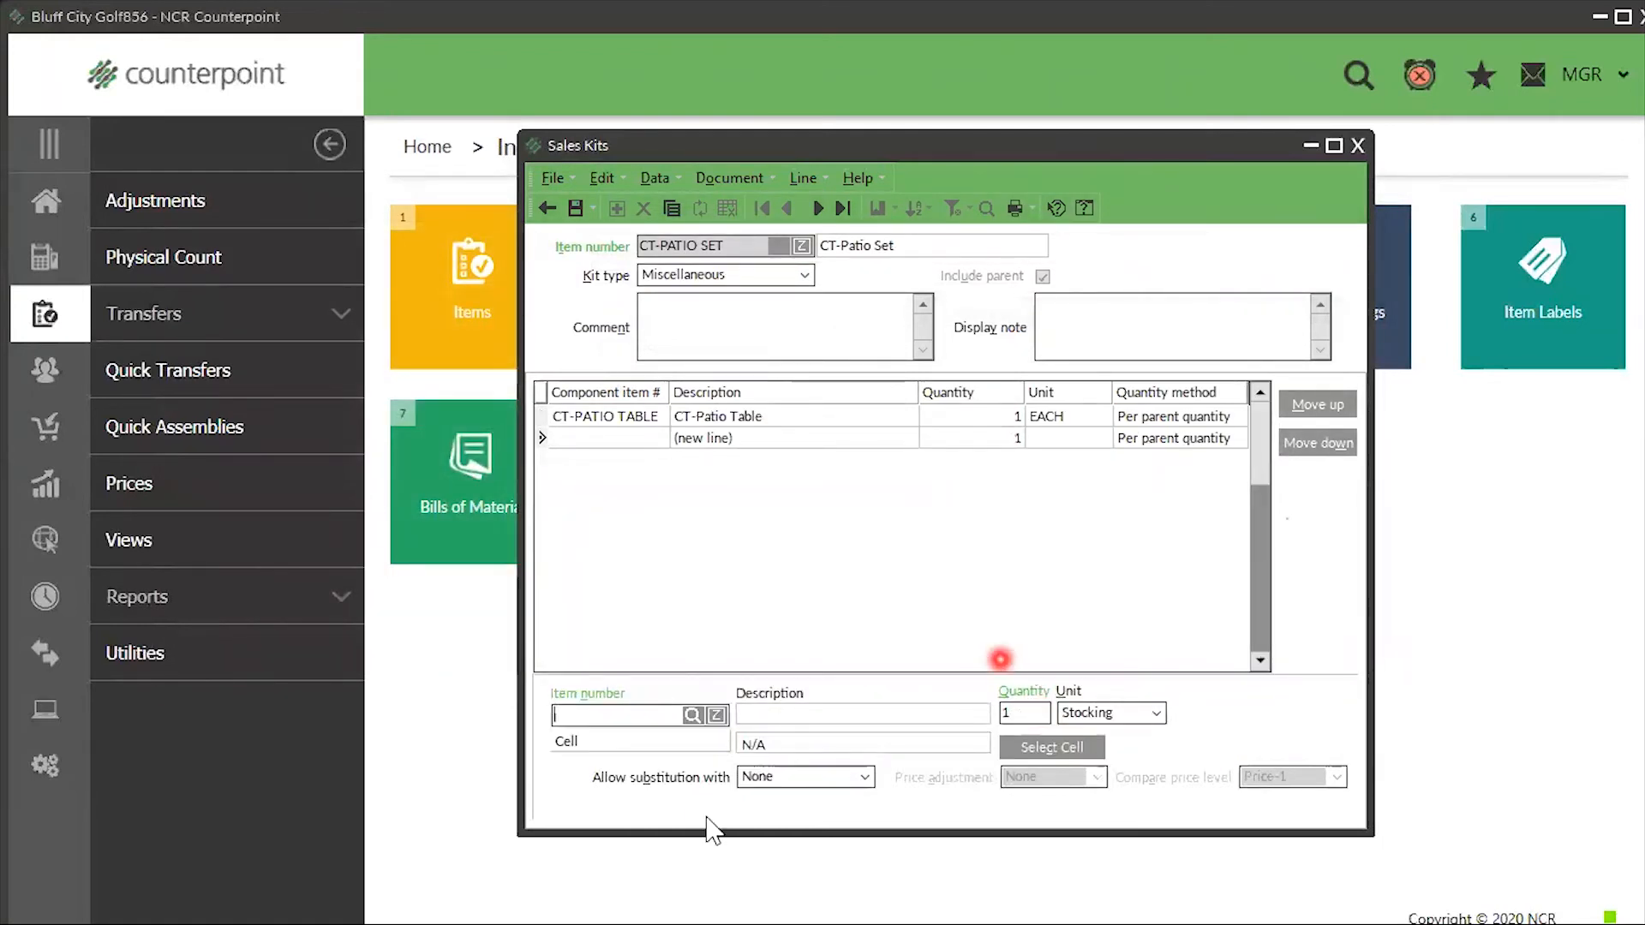
pyautogui.click(693, 714)
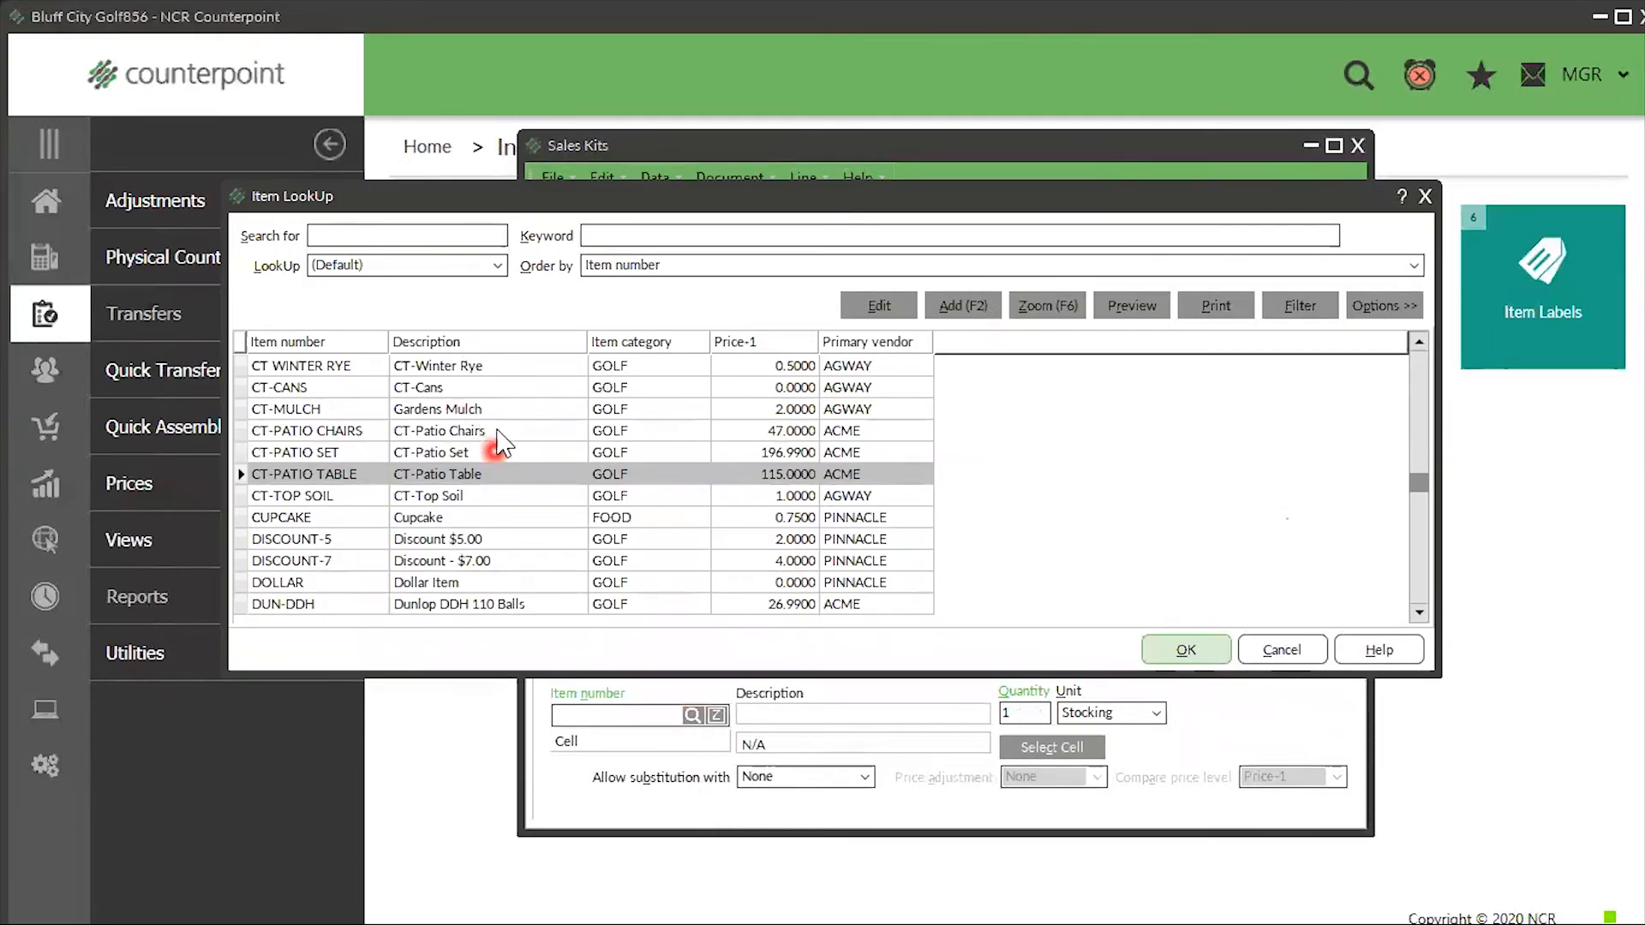
pyautogui.click(498, 431)
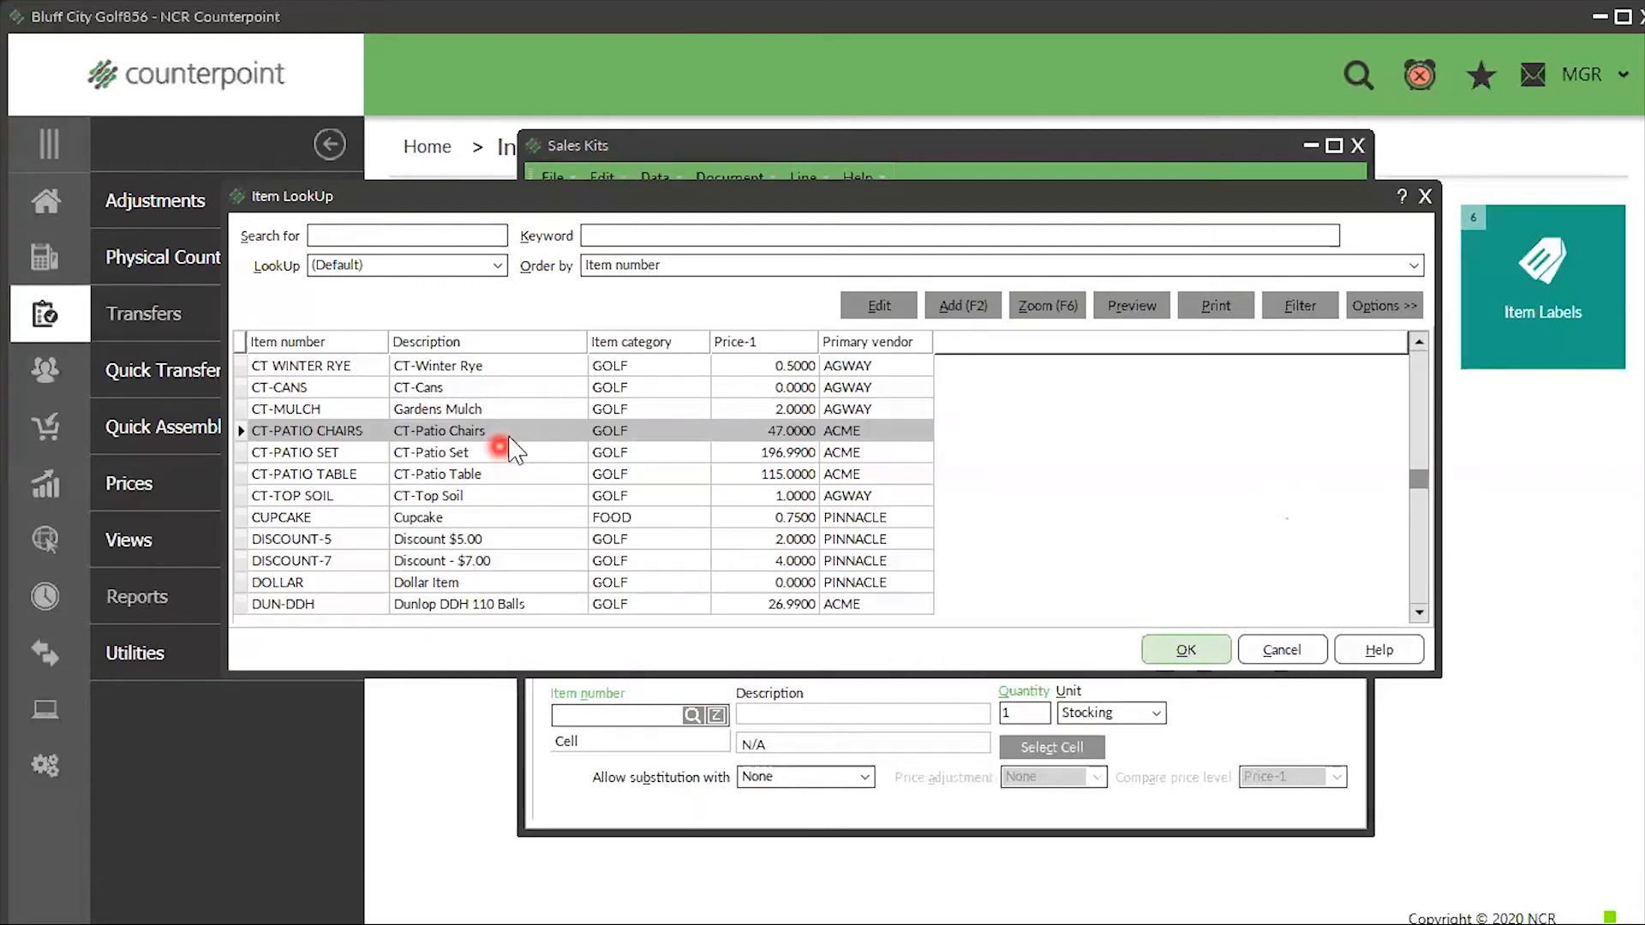
pyautogui.click(880, 306)
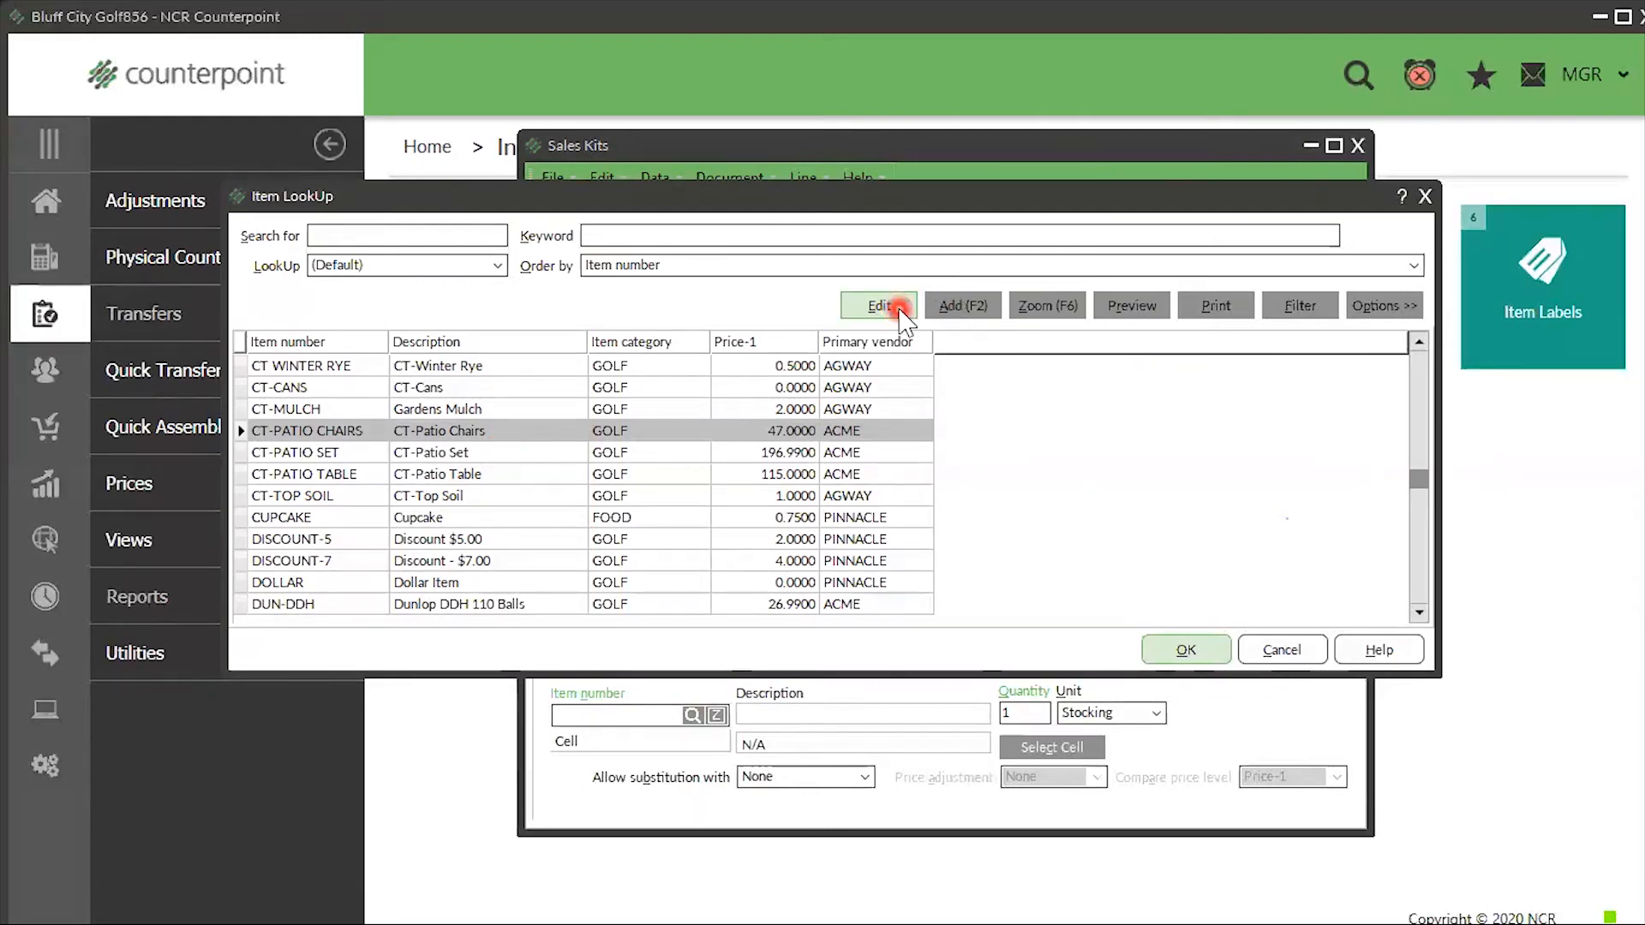
pyautogui.click(801, 346)
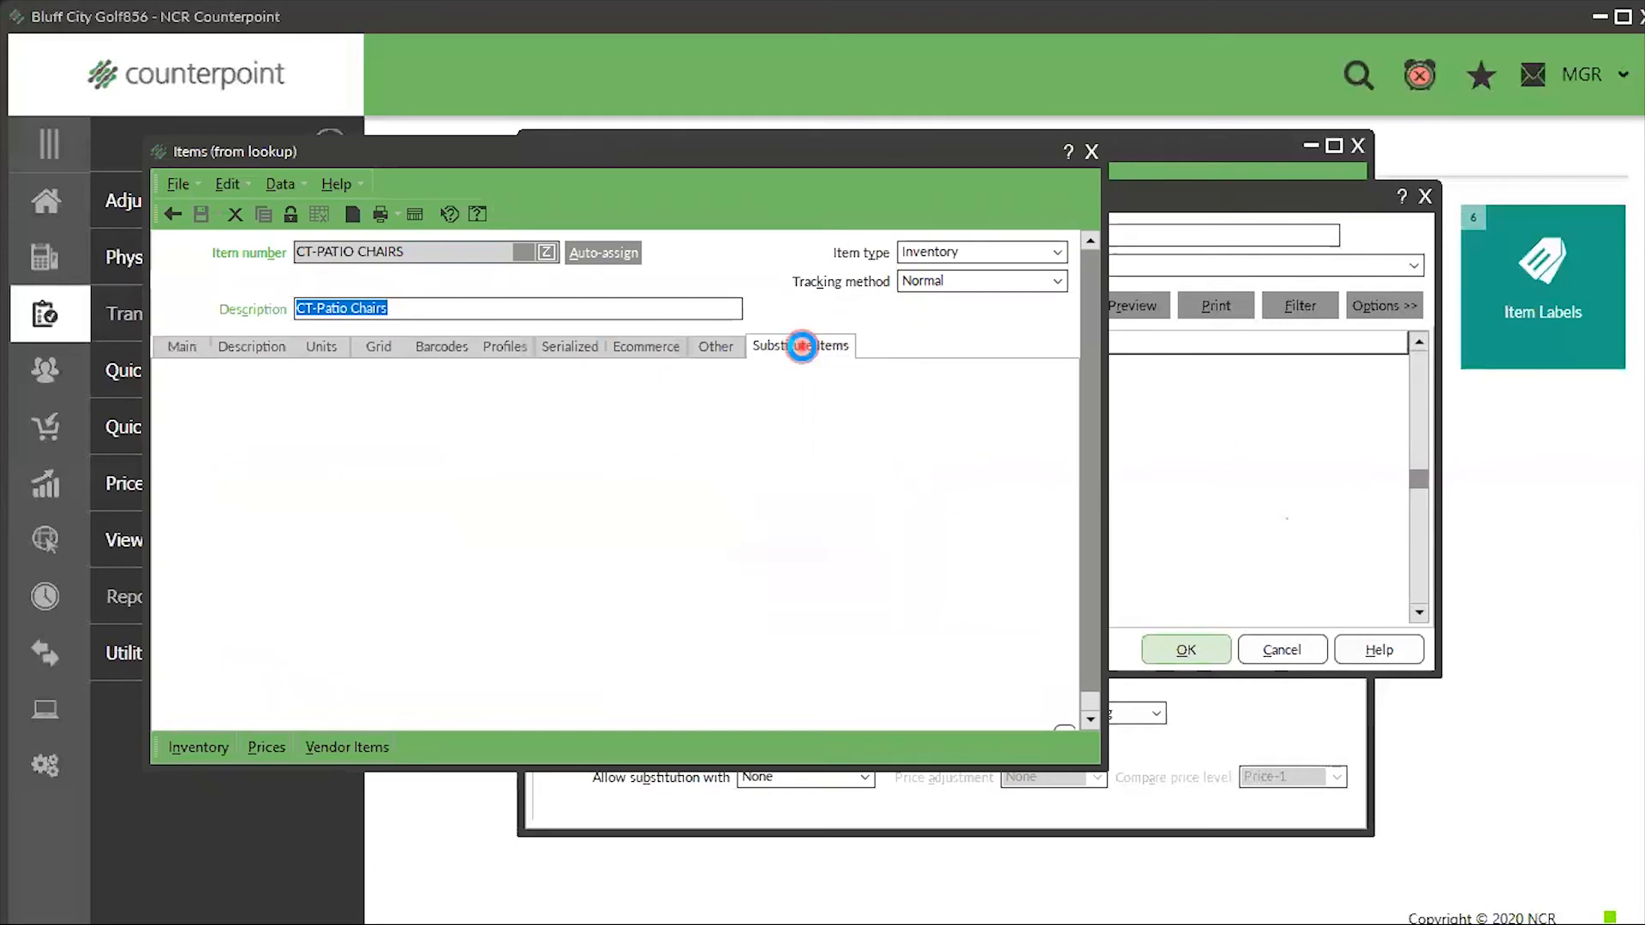
pyautogui.click(176, 382)
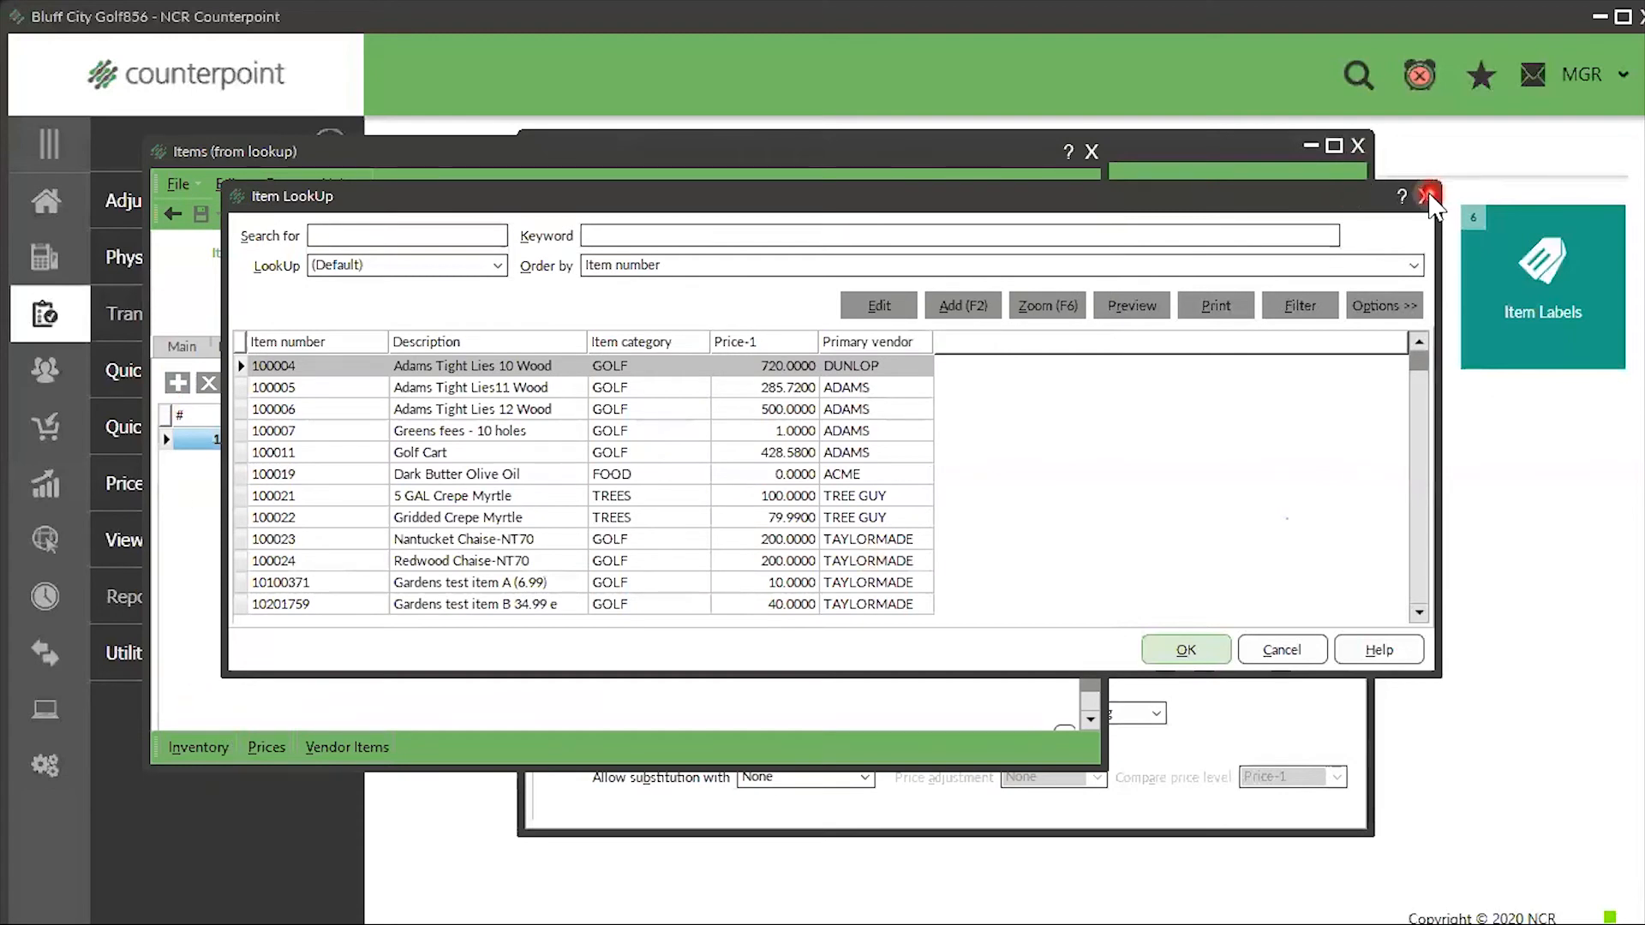
pyautogui.click(1424, 197)
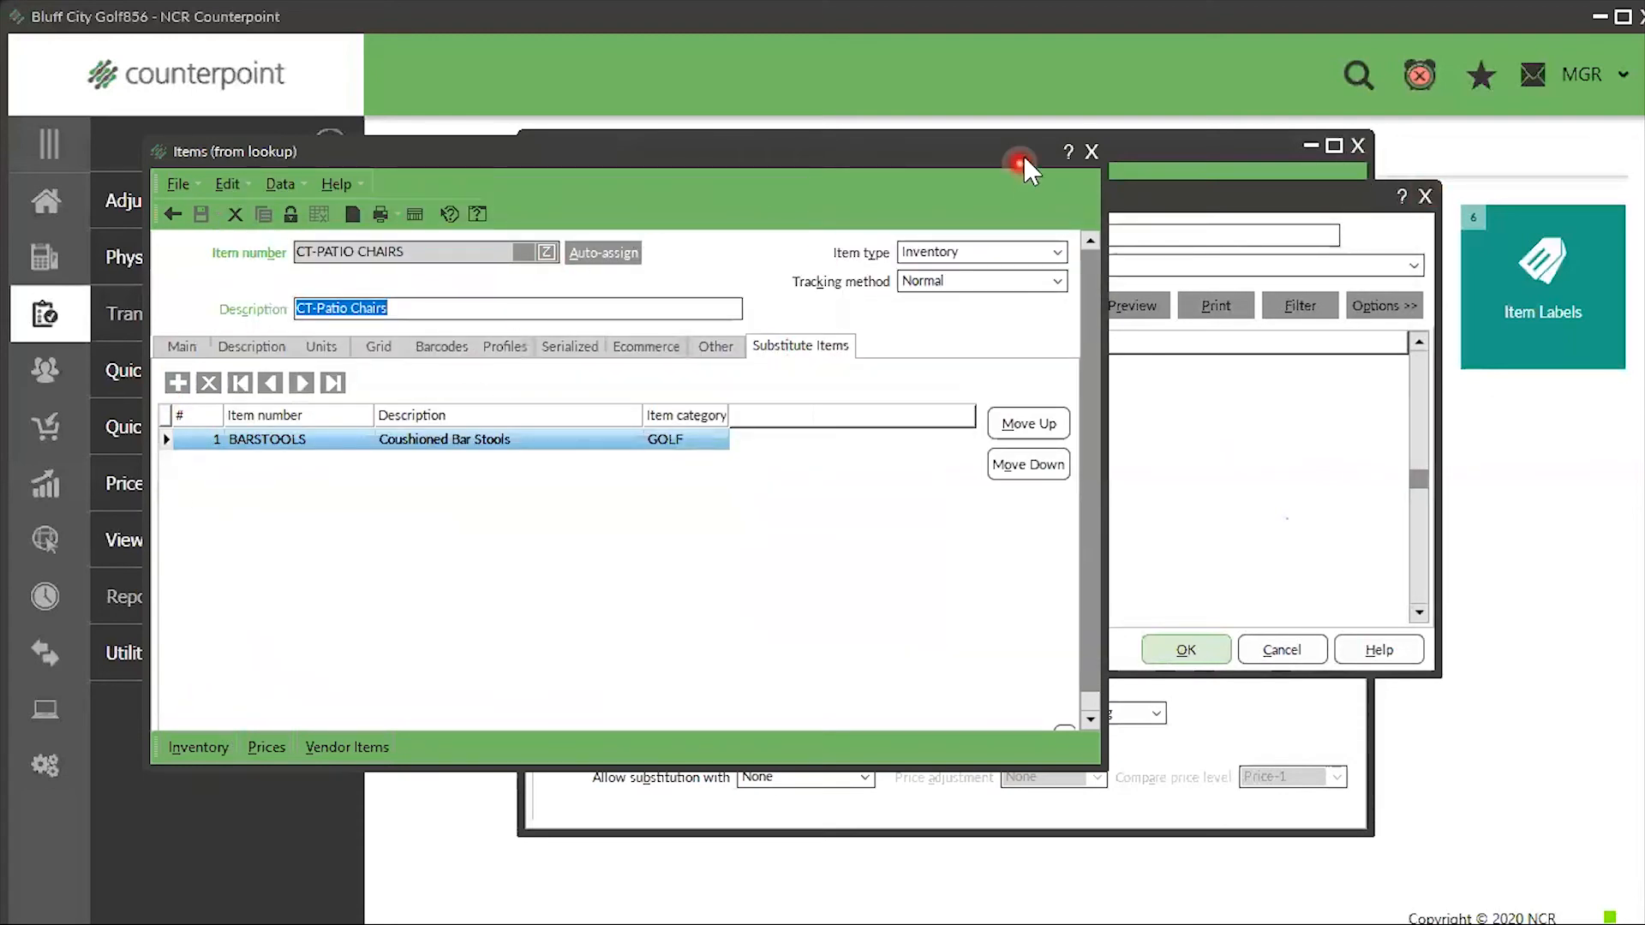
pyautogui.click(1090, 151)
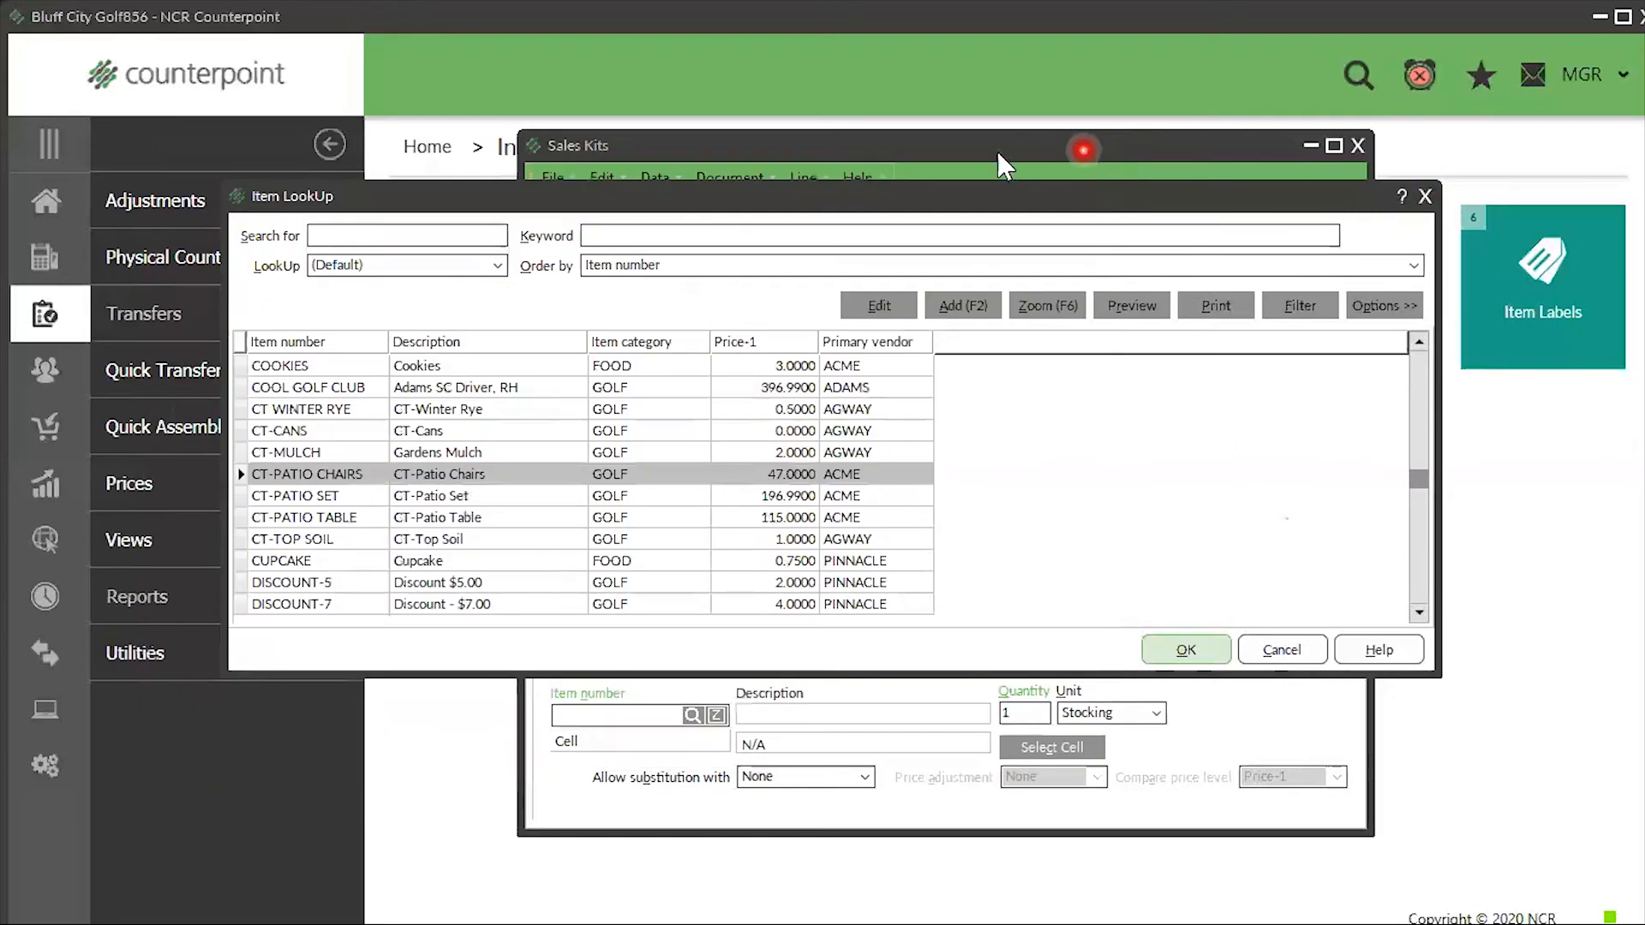
# - Add CT-PATIO CHAIRS allowing Defined Substitutes with an Increase Only price adjustment
pyautogui.click(1200, 651)
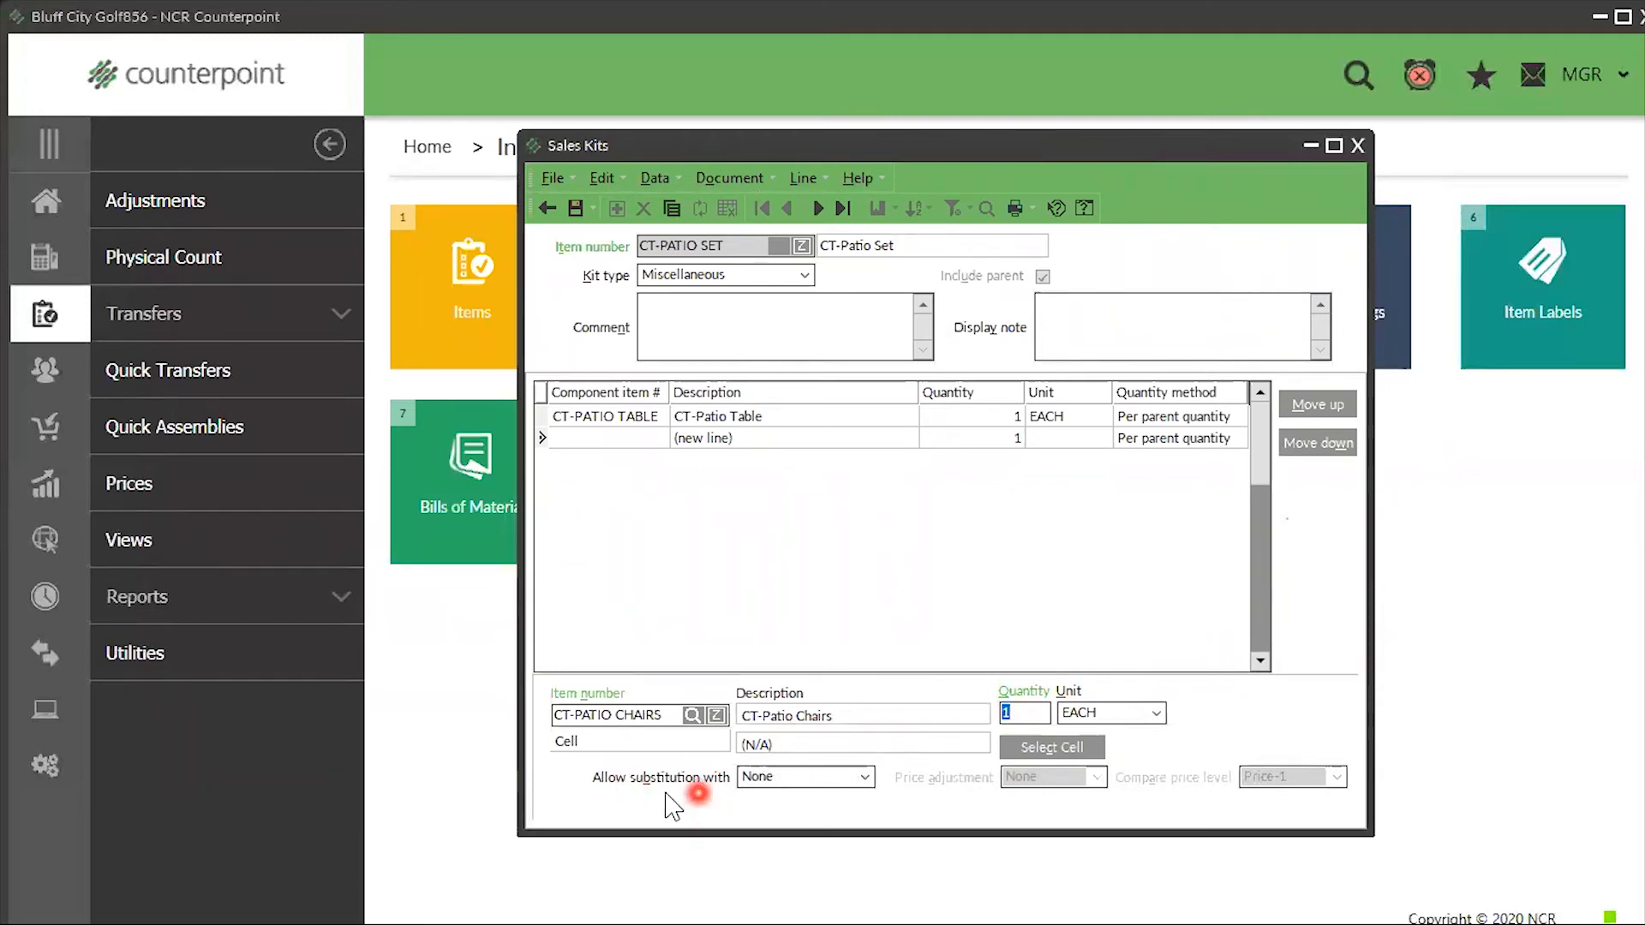
pyautogui.click(863, 777)
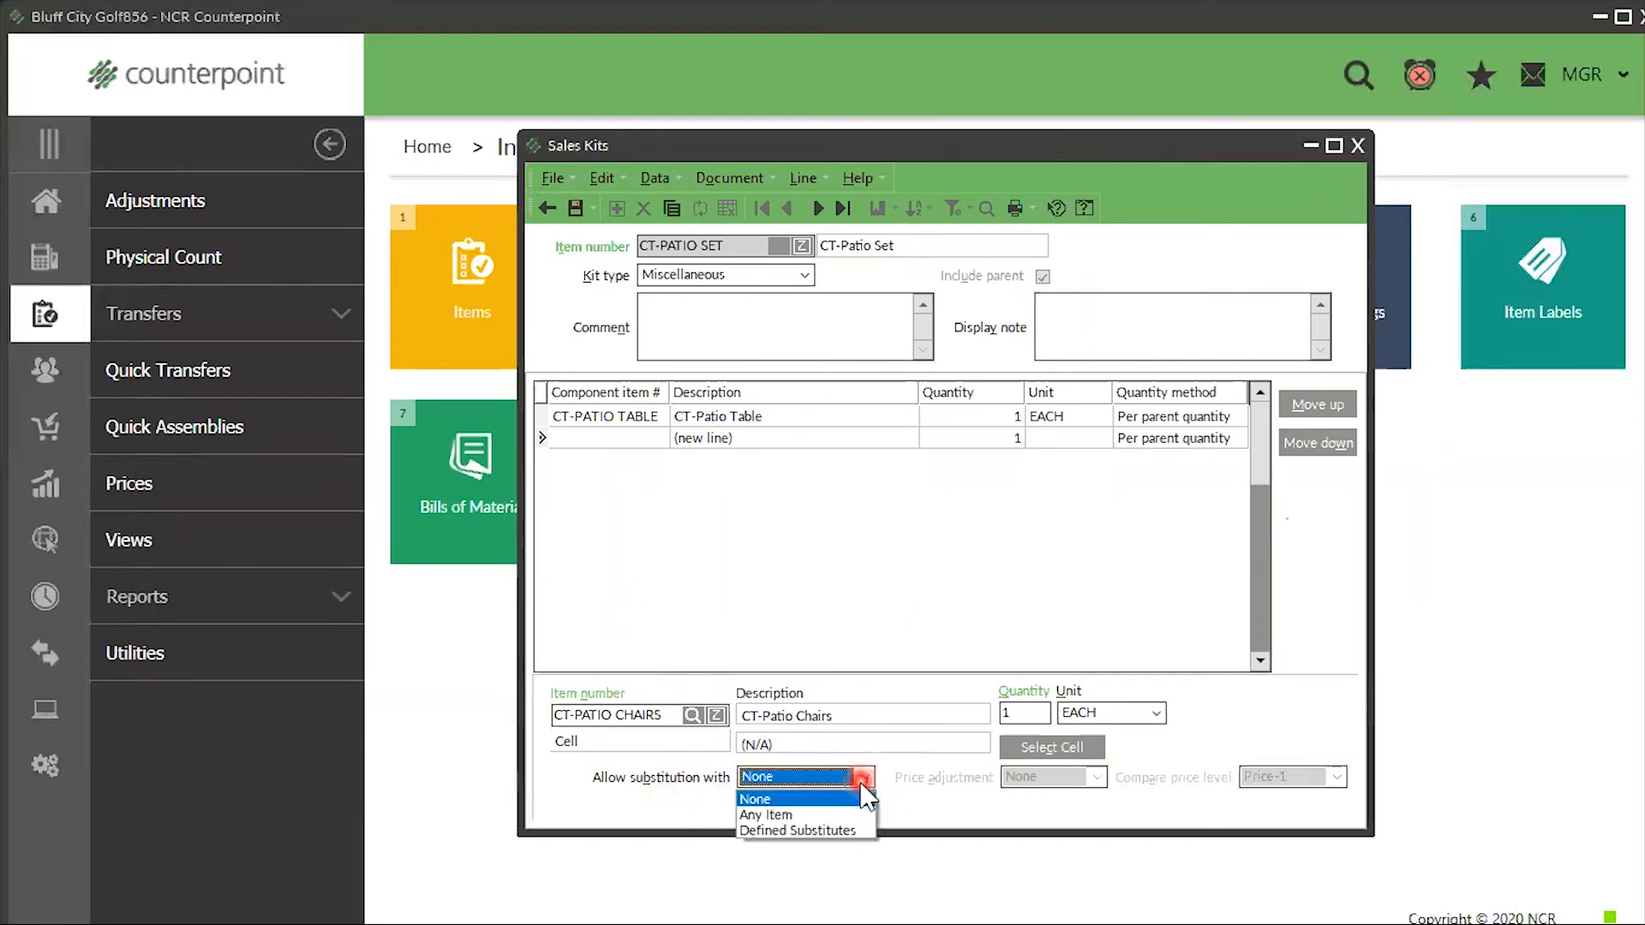
pyautogui.click(812, 829)
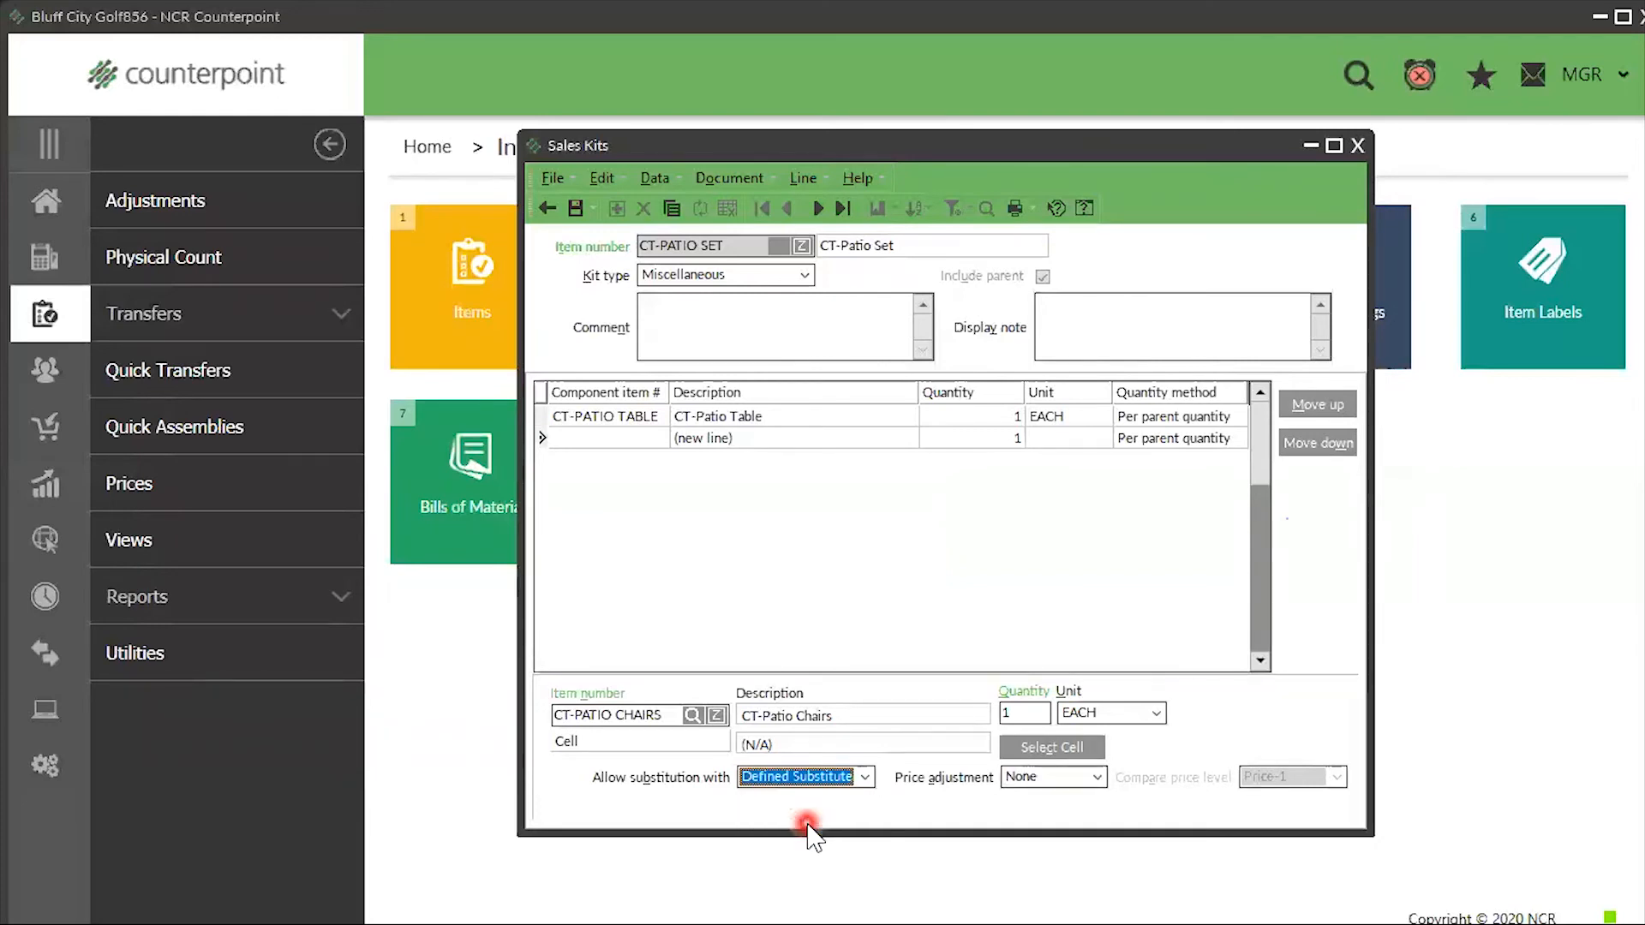
pyautogui.click(1097, 777)
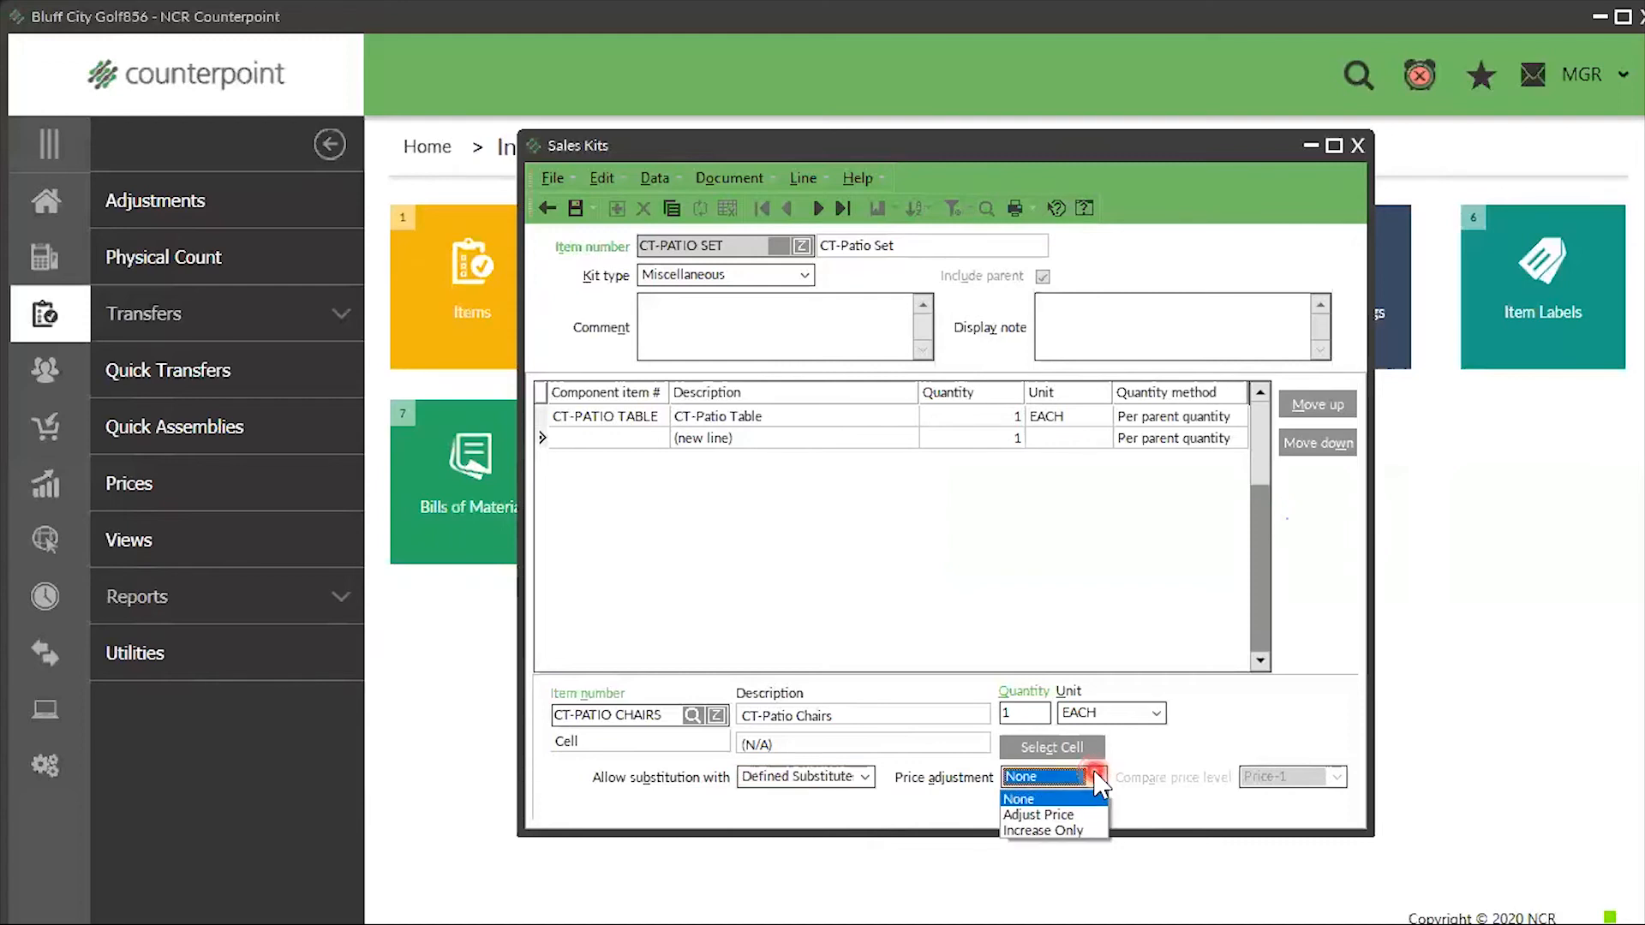
pyautogui.click(1053, 816)
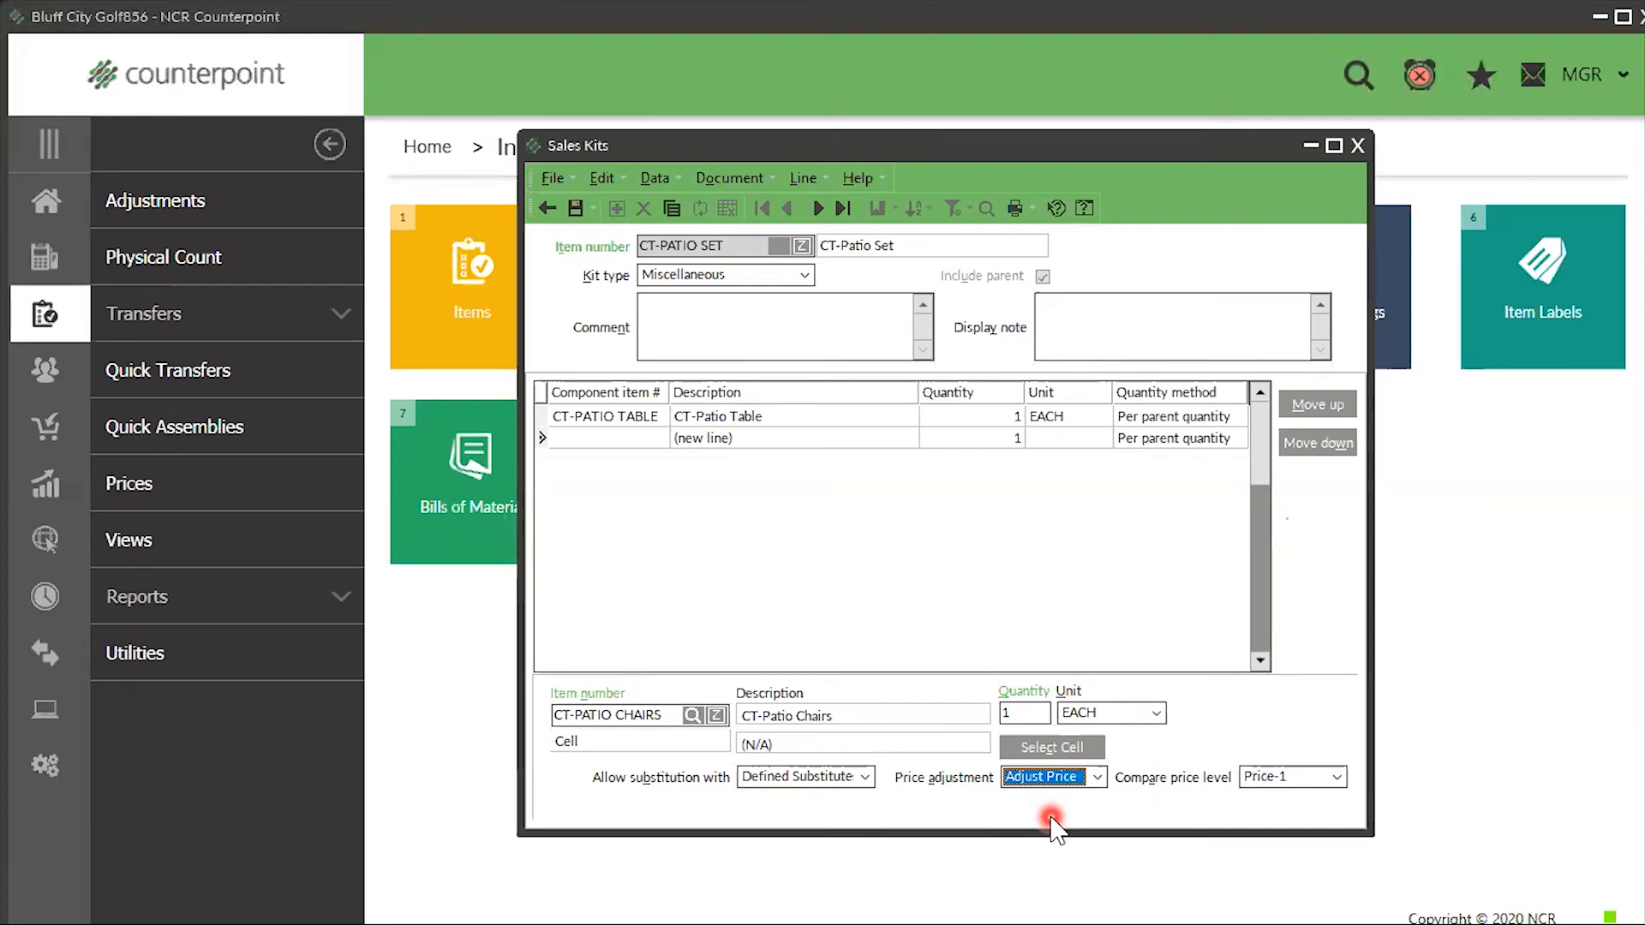
pyautogui.click(1096, 776)
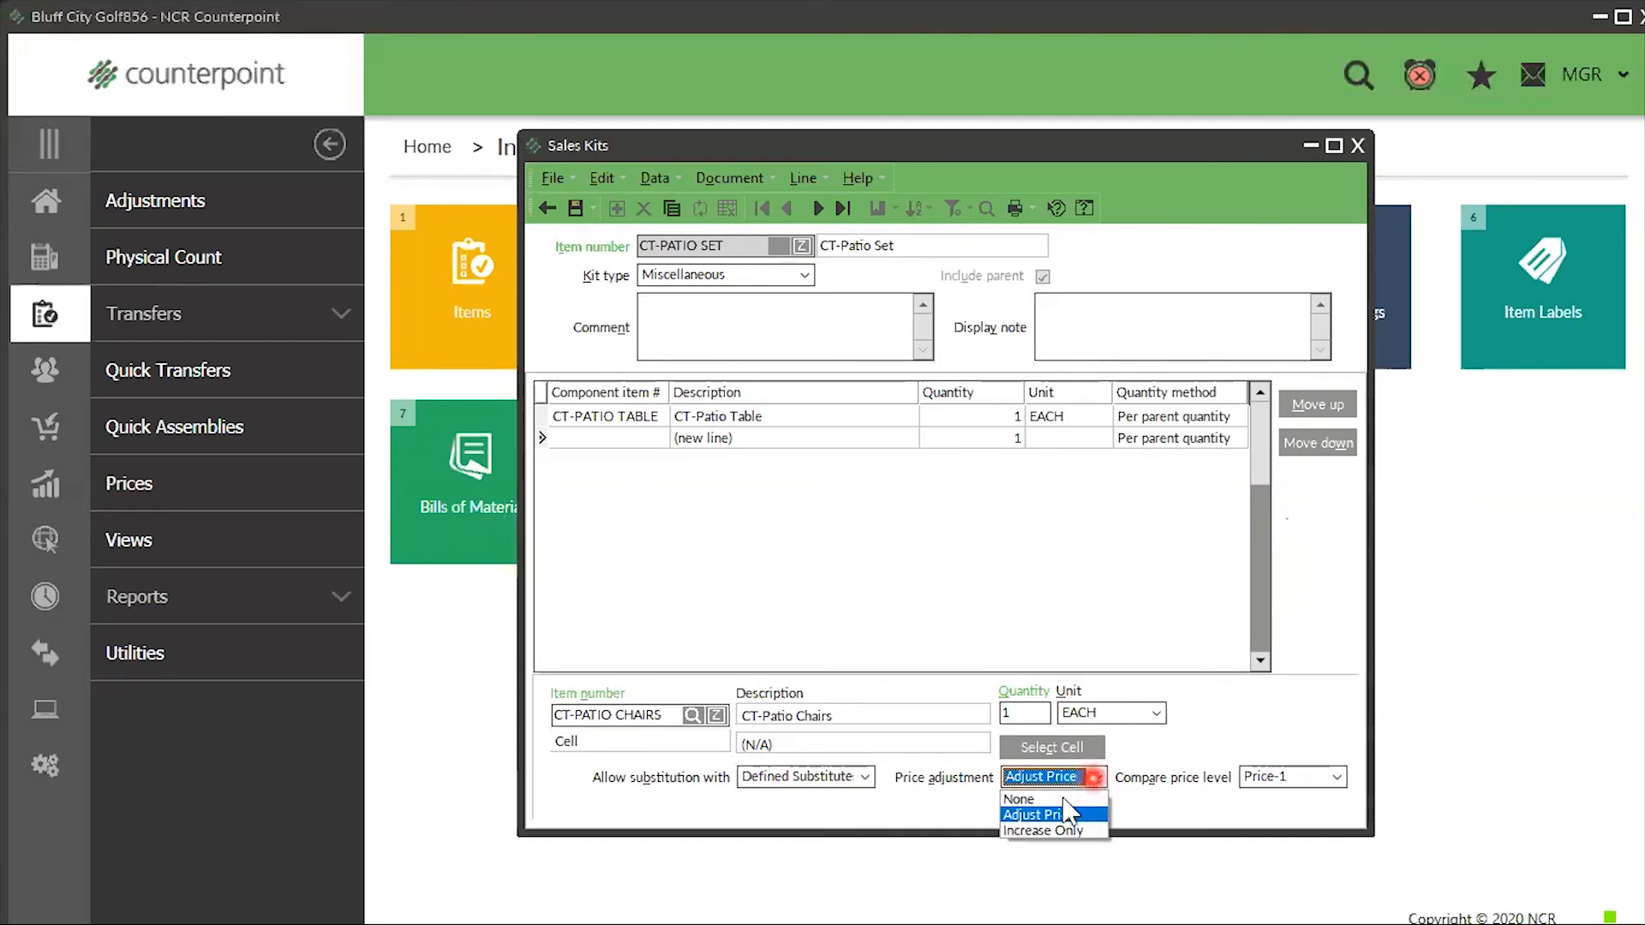
pyautogui.click(1024, 830)
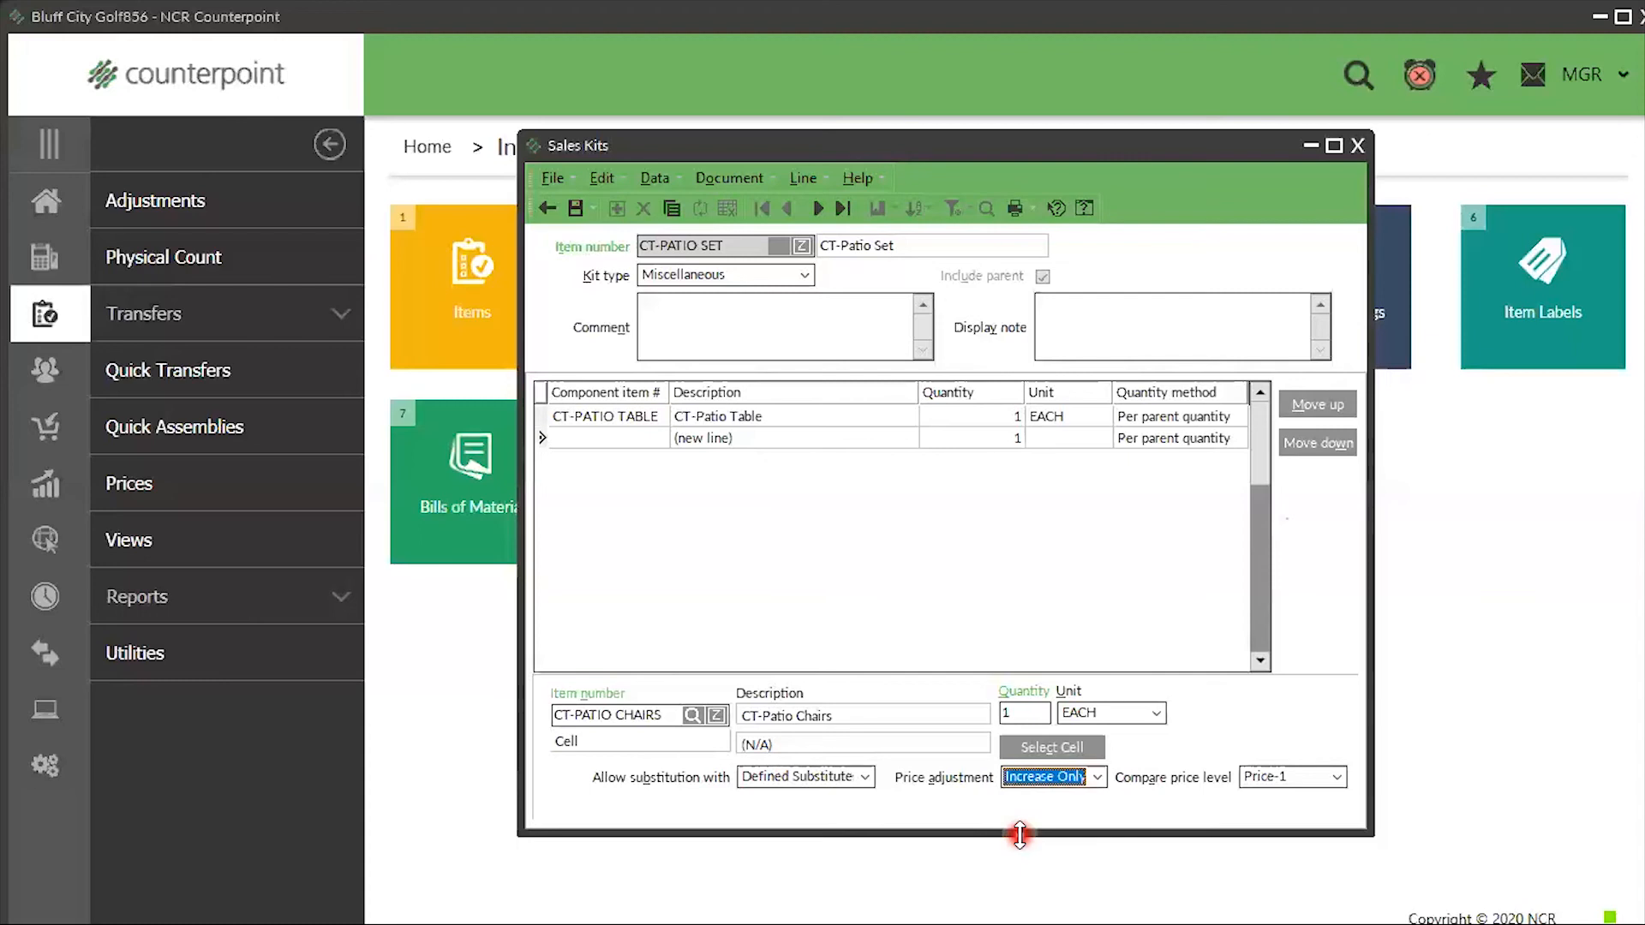
pyautogui.press('Tab')
pyautogui.press('Tab')
pyautogui.press('Tab')
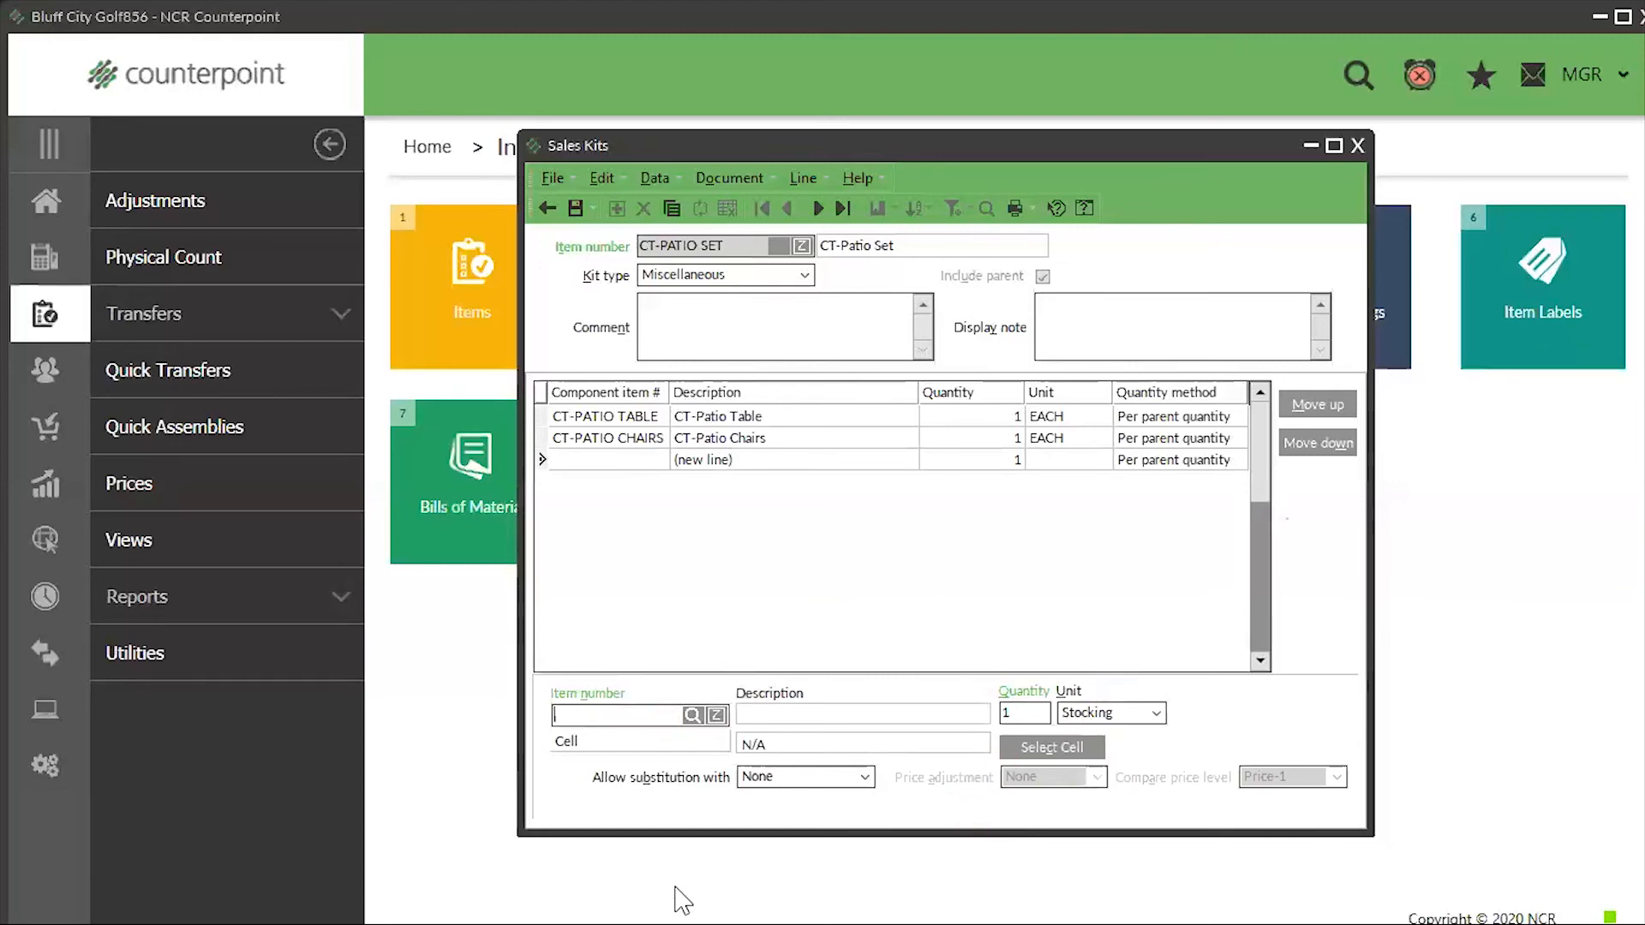
# - Filter the lookup on 'umbre' and review UMBRELLA's Blue, Red, Green, Yellow colour grid
pyautogui.click(690, 716)
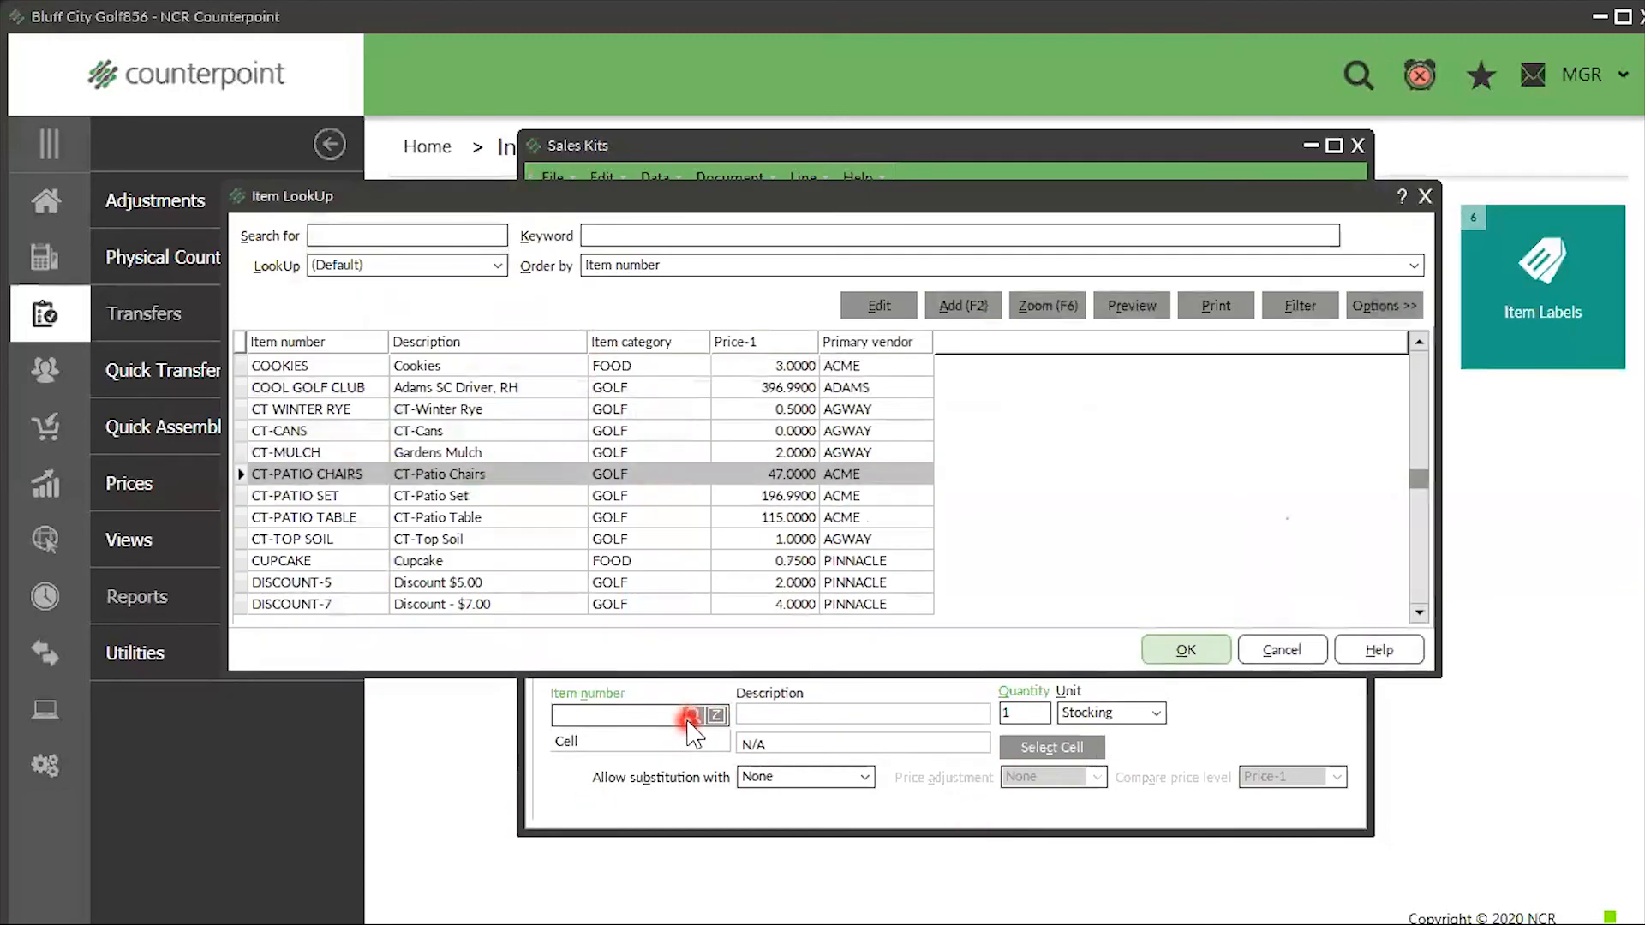
pyautogui.write('umbre')
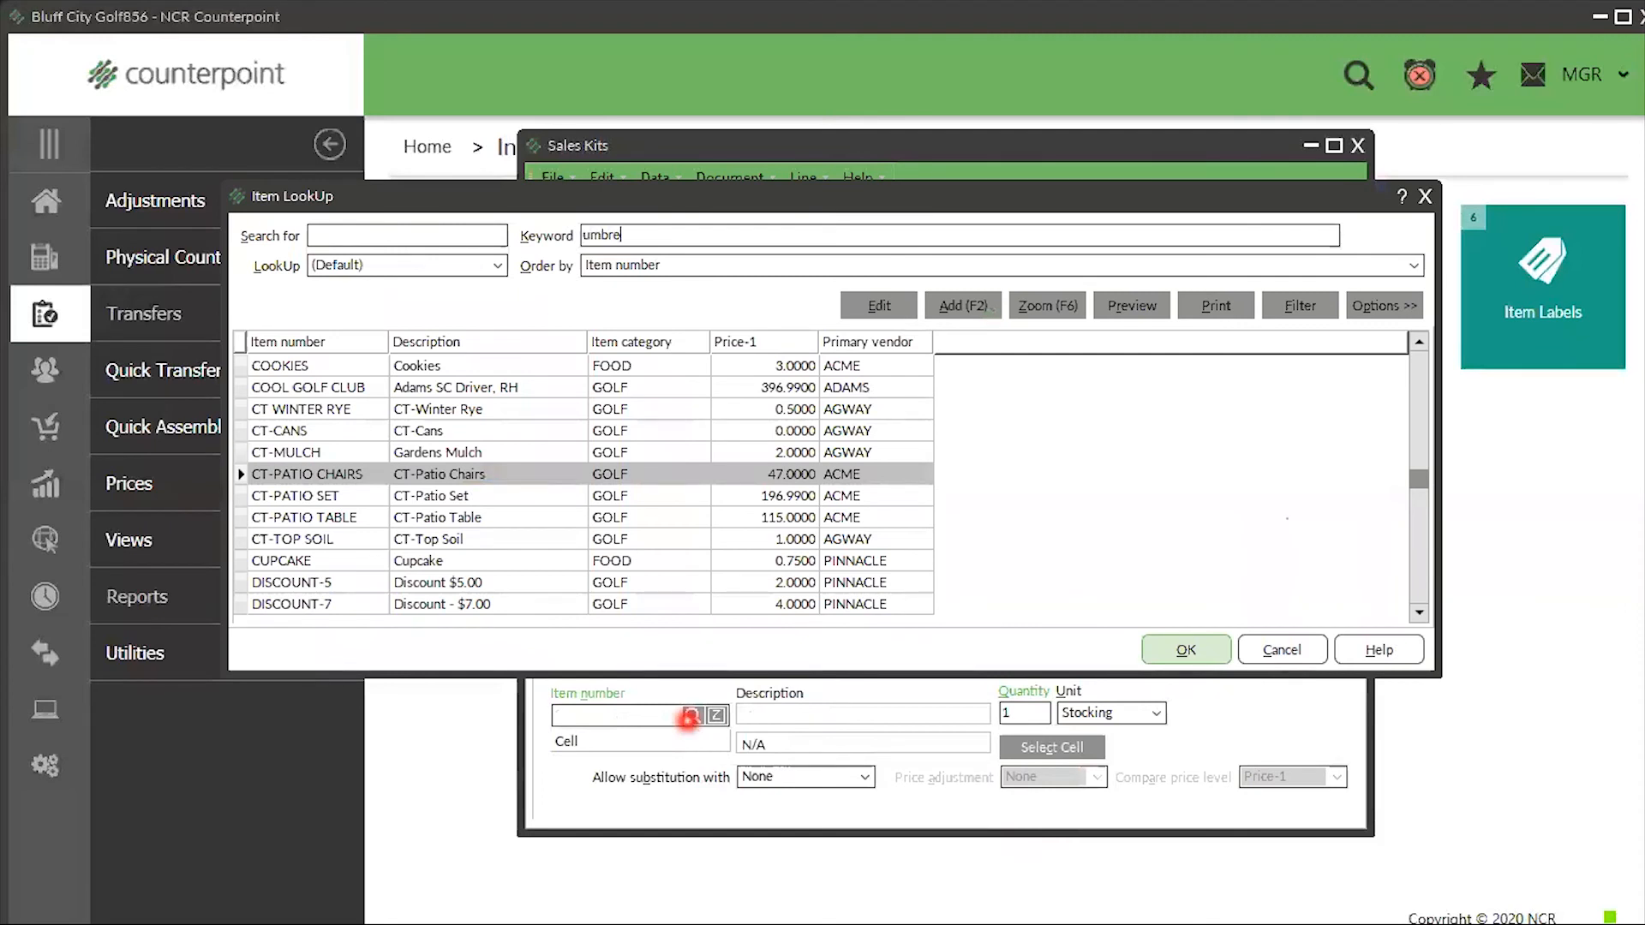
pyautogui.press('Return')
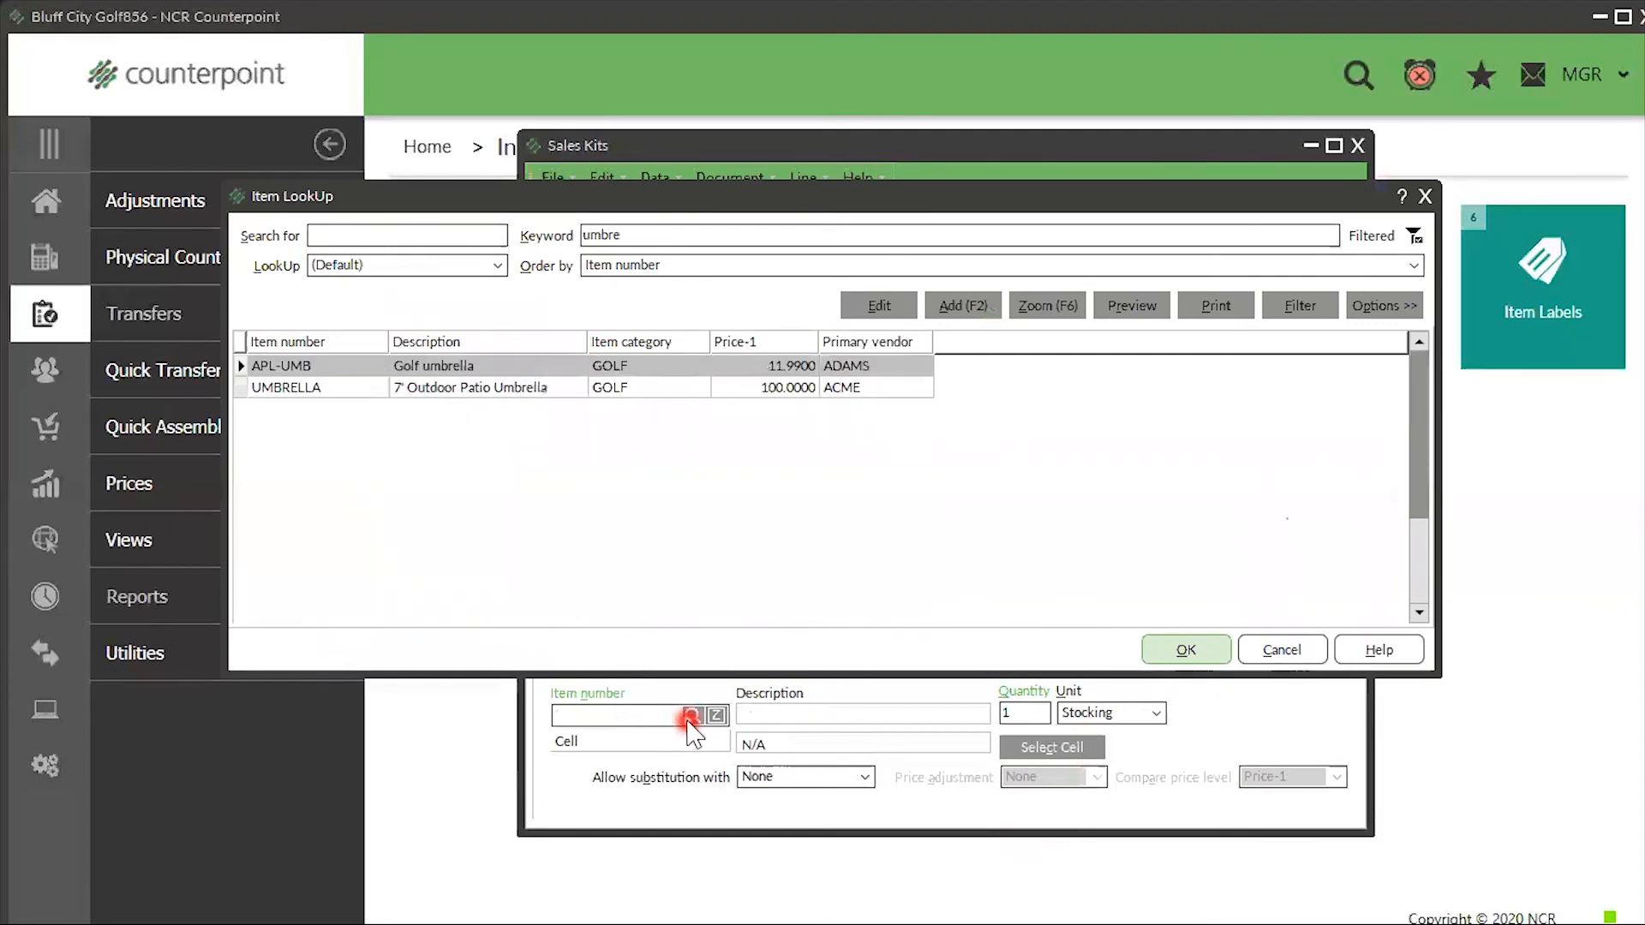
pyautogui.click(467, 394)
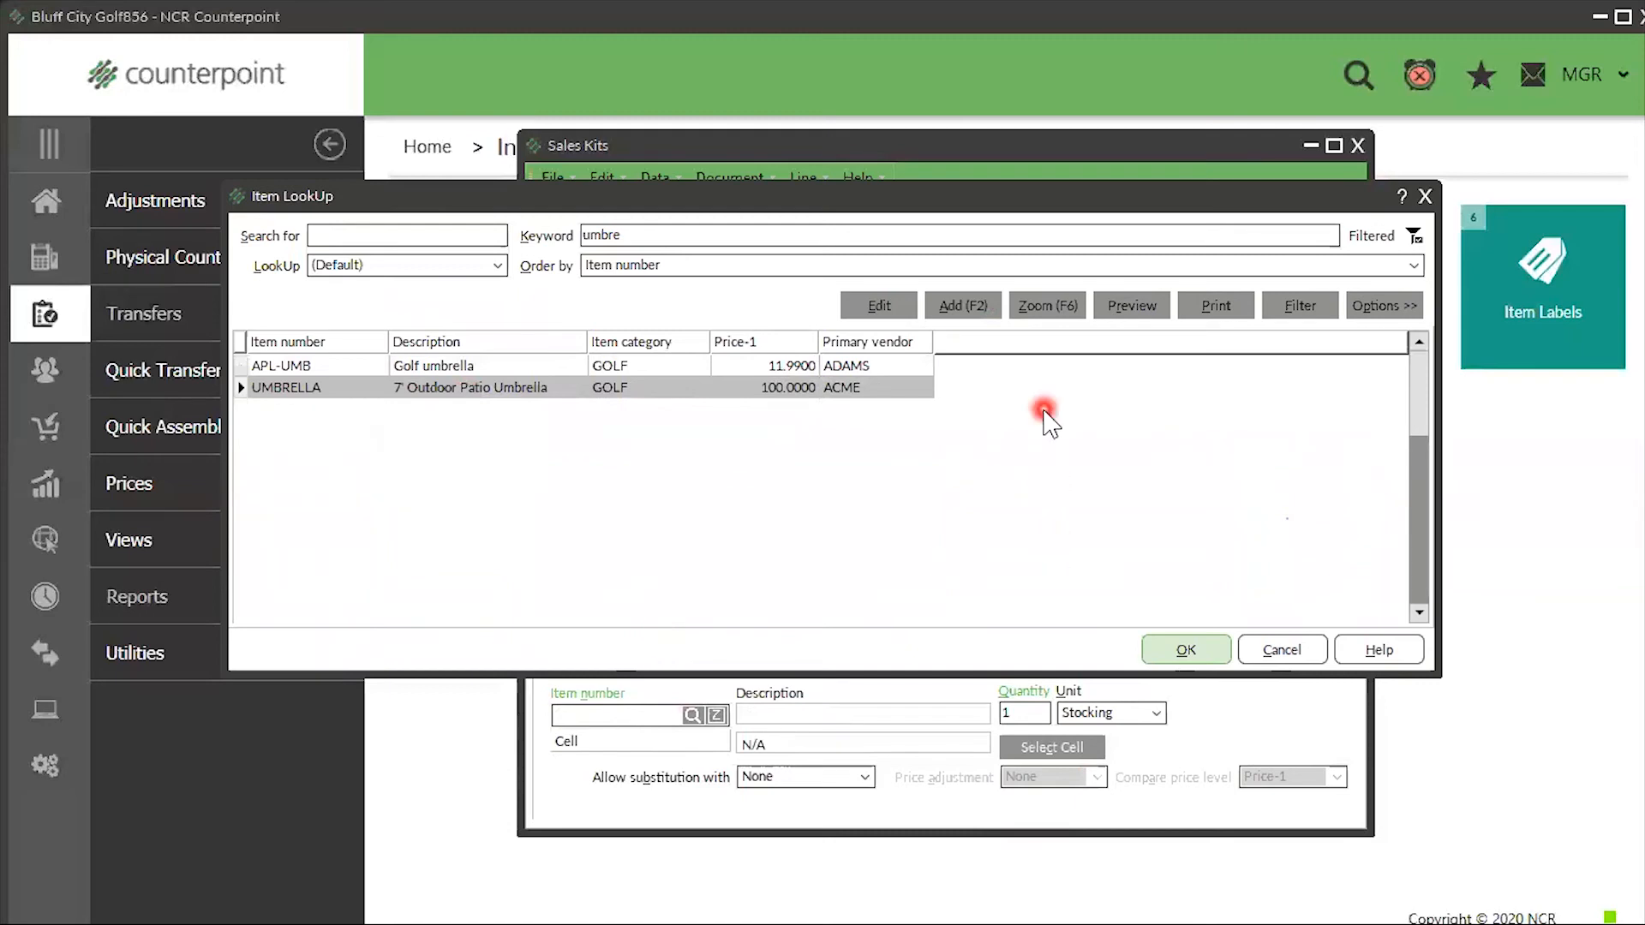
pyautogui.click(882, 307)
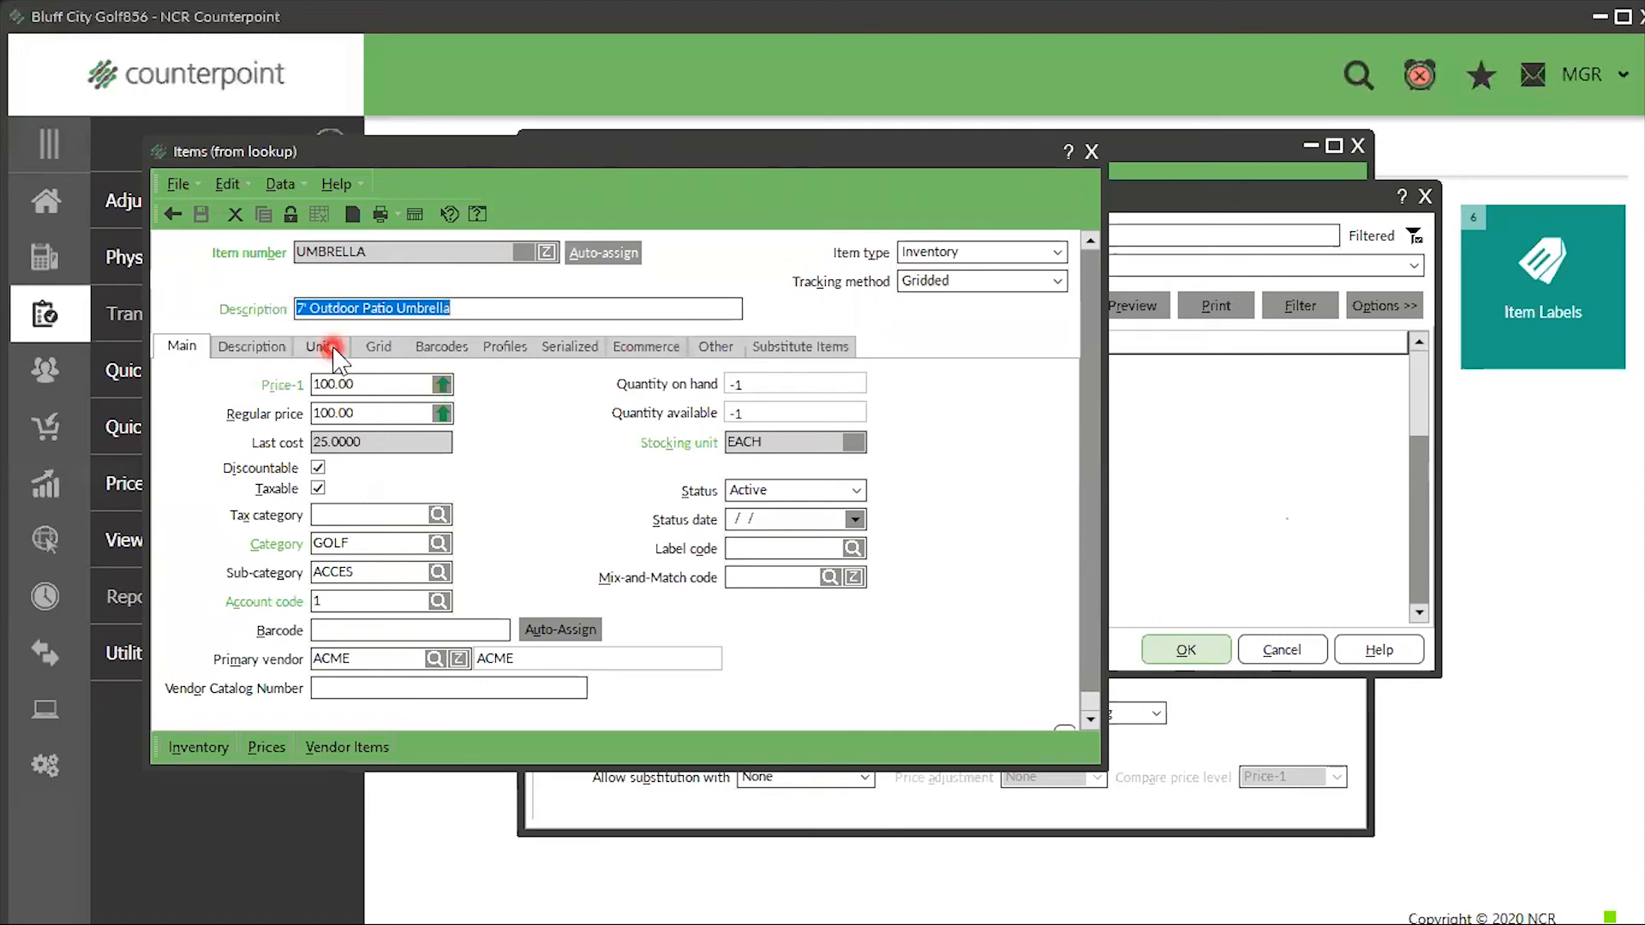
pyautogui.click(379, 350)
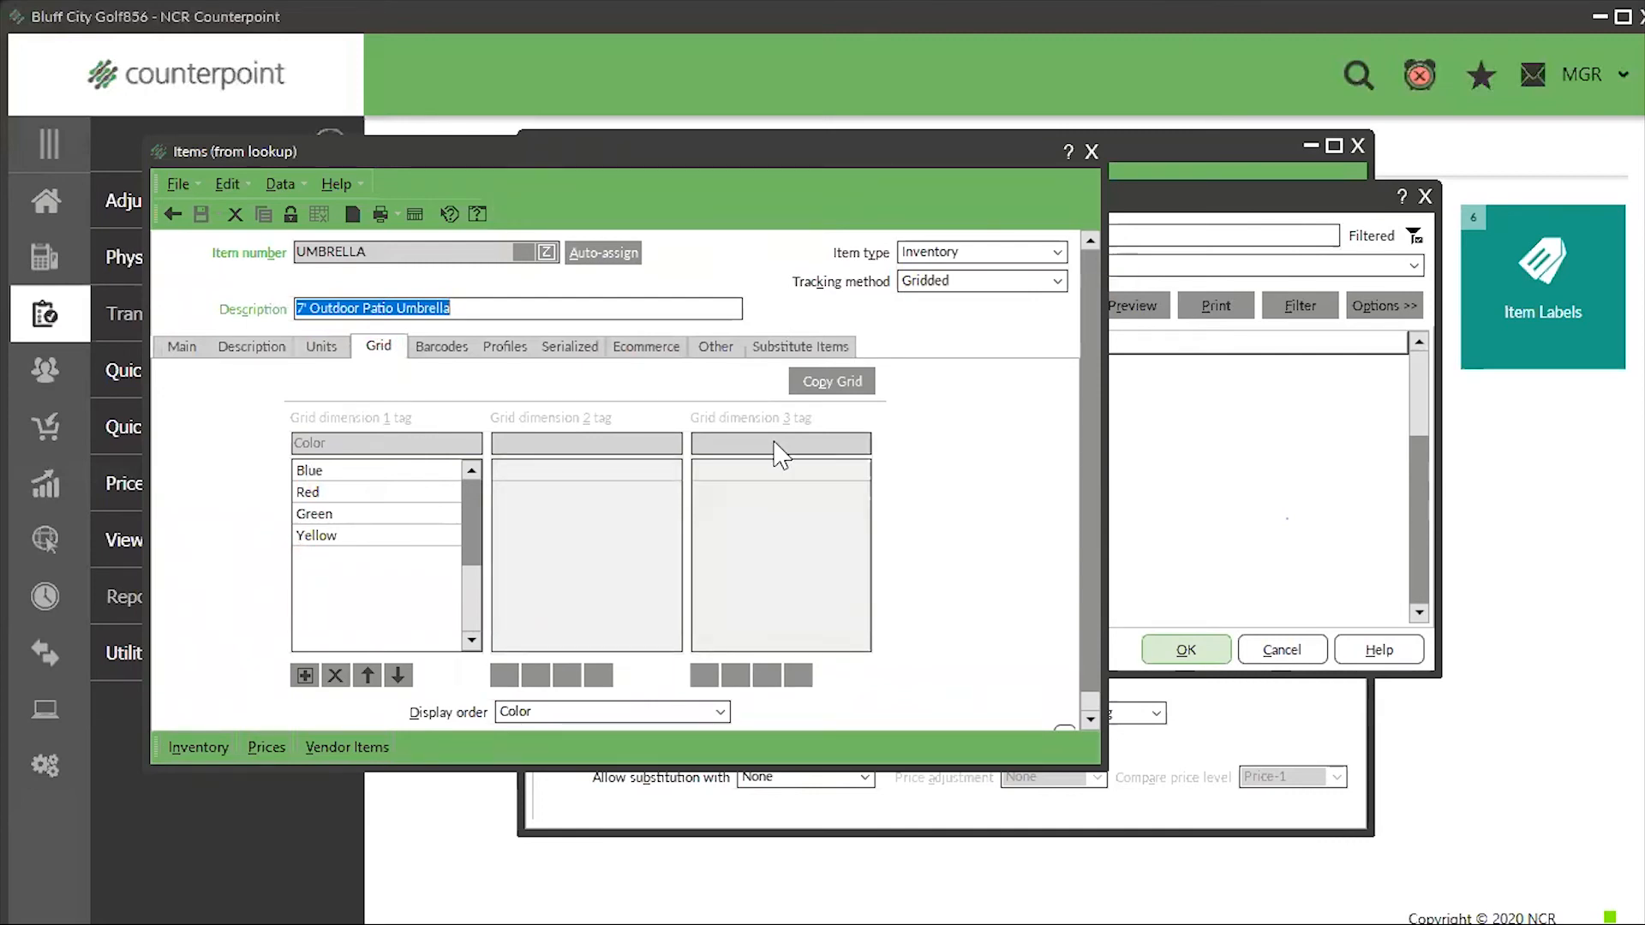
pyautogui.click(1151, 354)
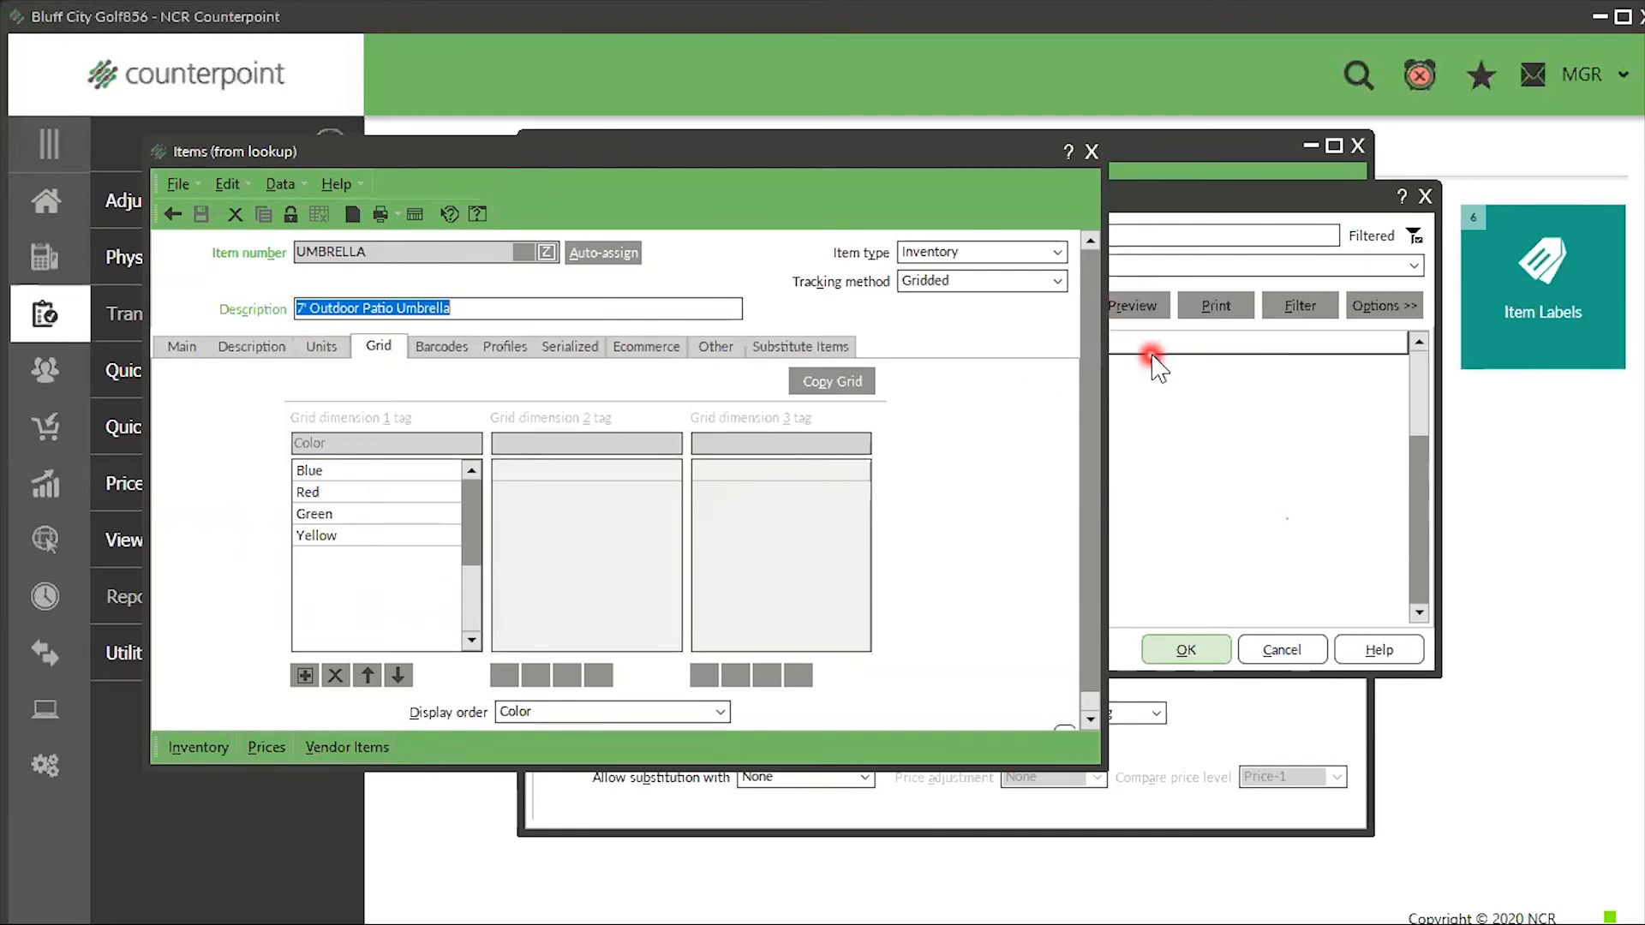
pyautogui.click(1093, 152)
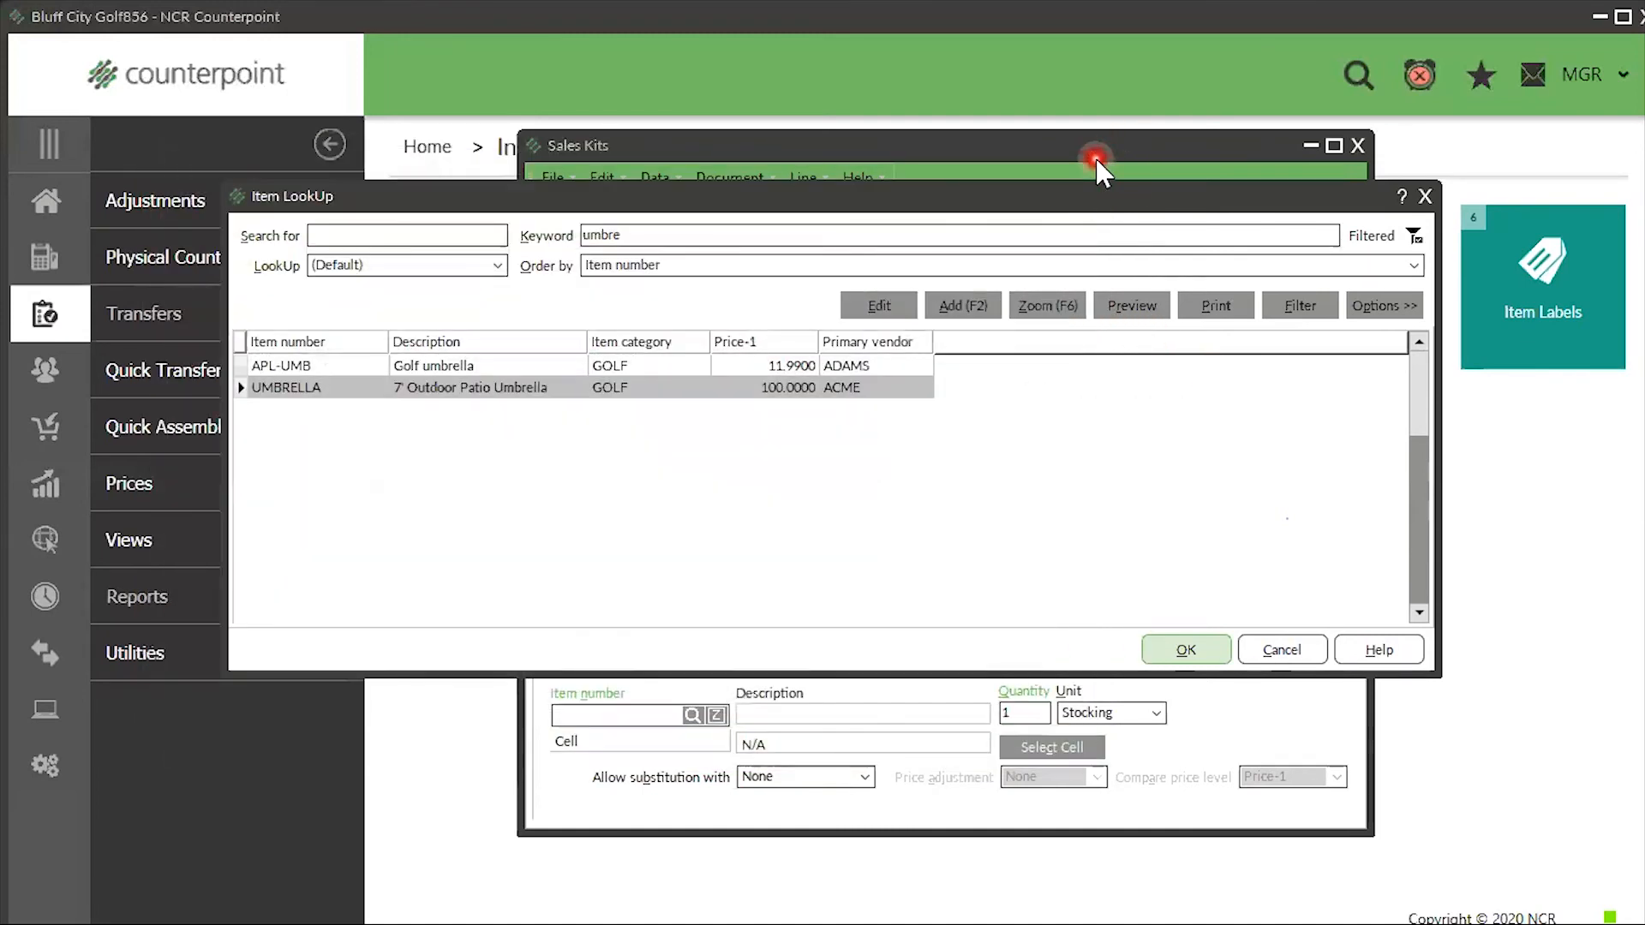
# - Add a Green UMBRELLA allowing Other Grid Cells with Prompt for cell, and save the kit
pyautogui.click(1182, 649)
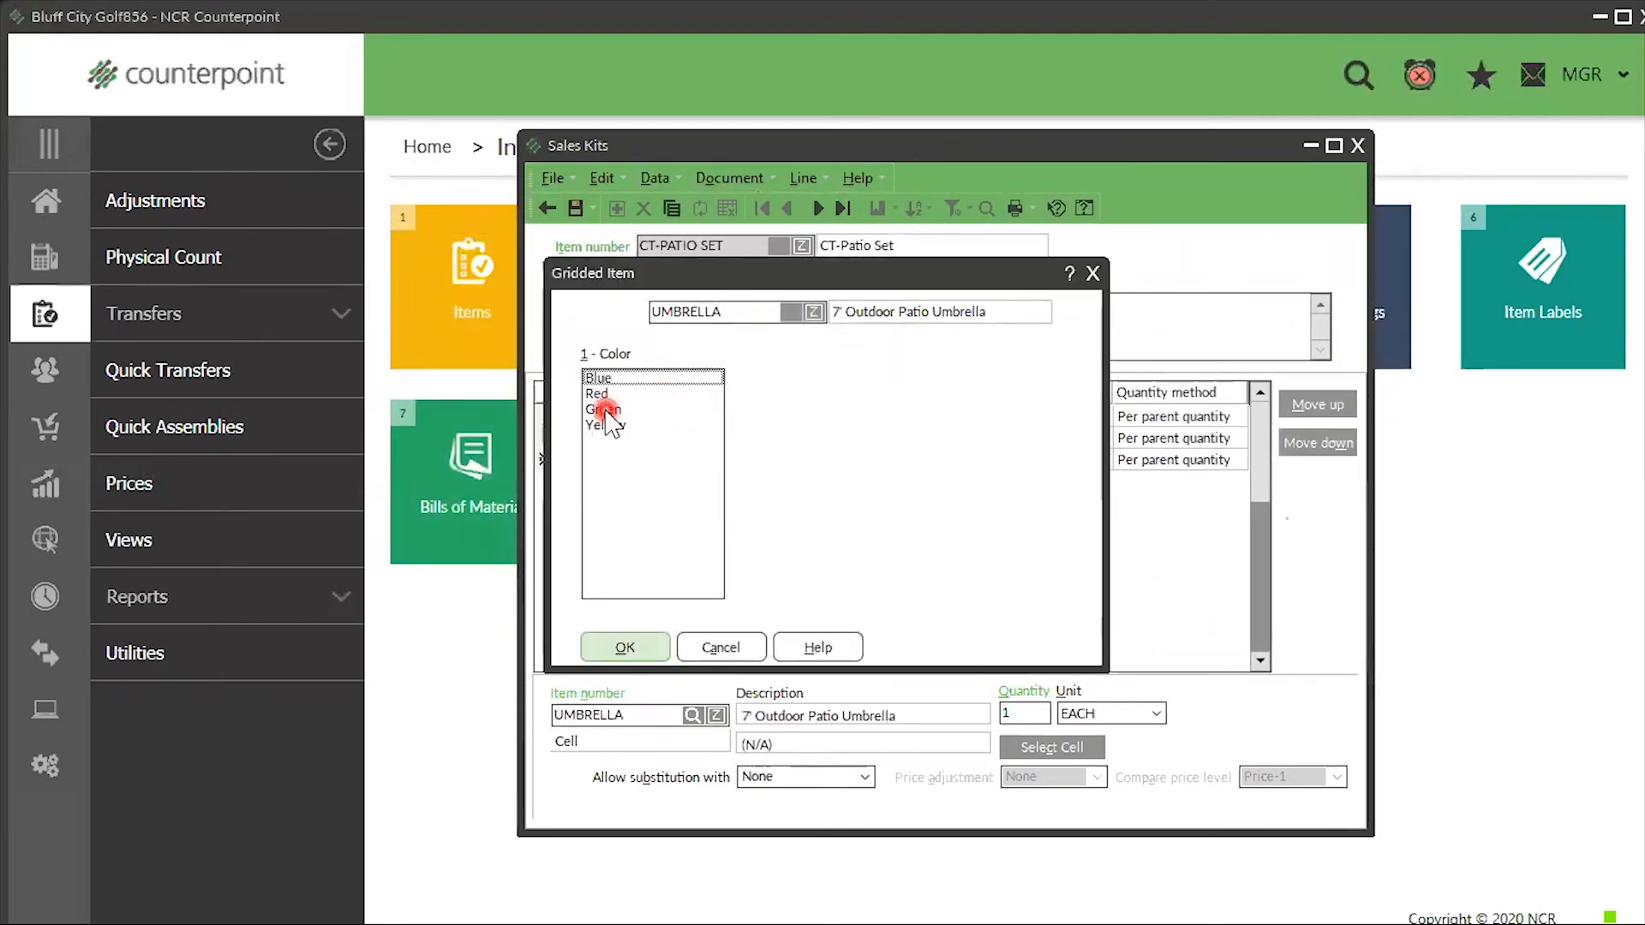
pyautogui.click(611, 412)
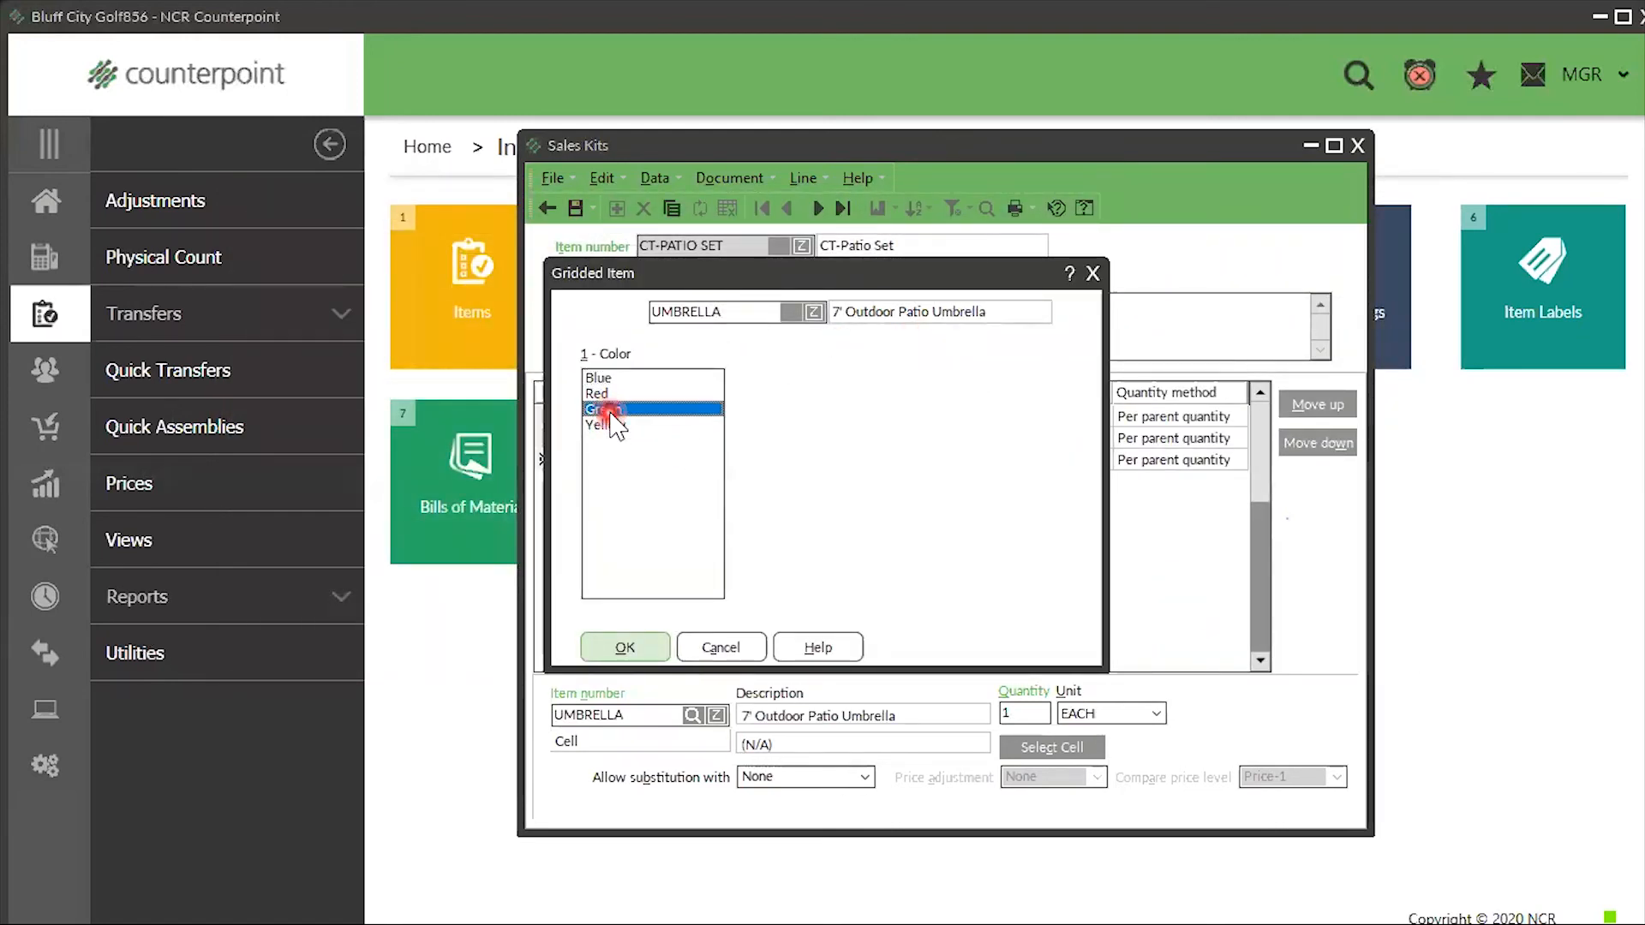
pyautogui.click(627, 649)
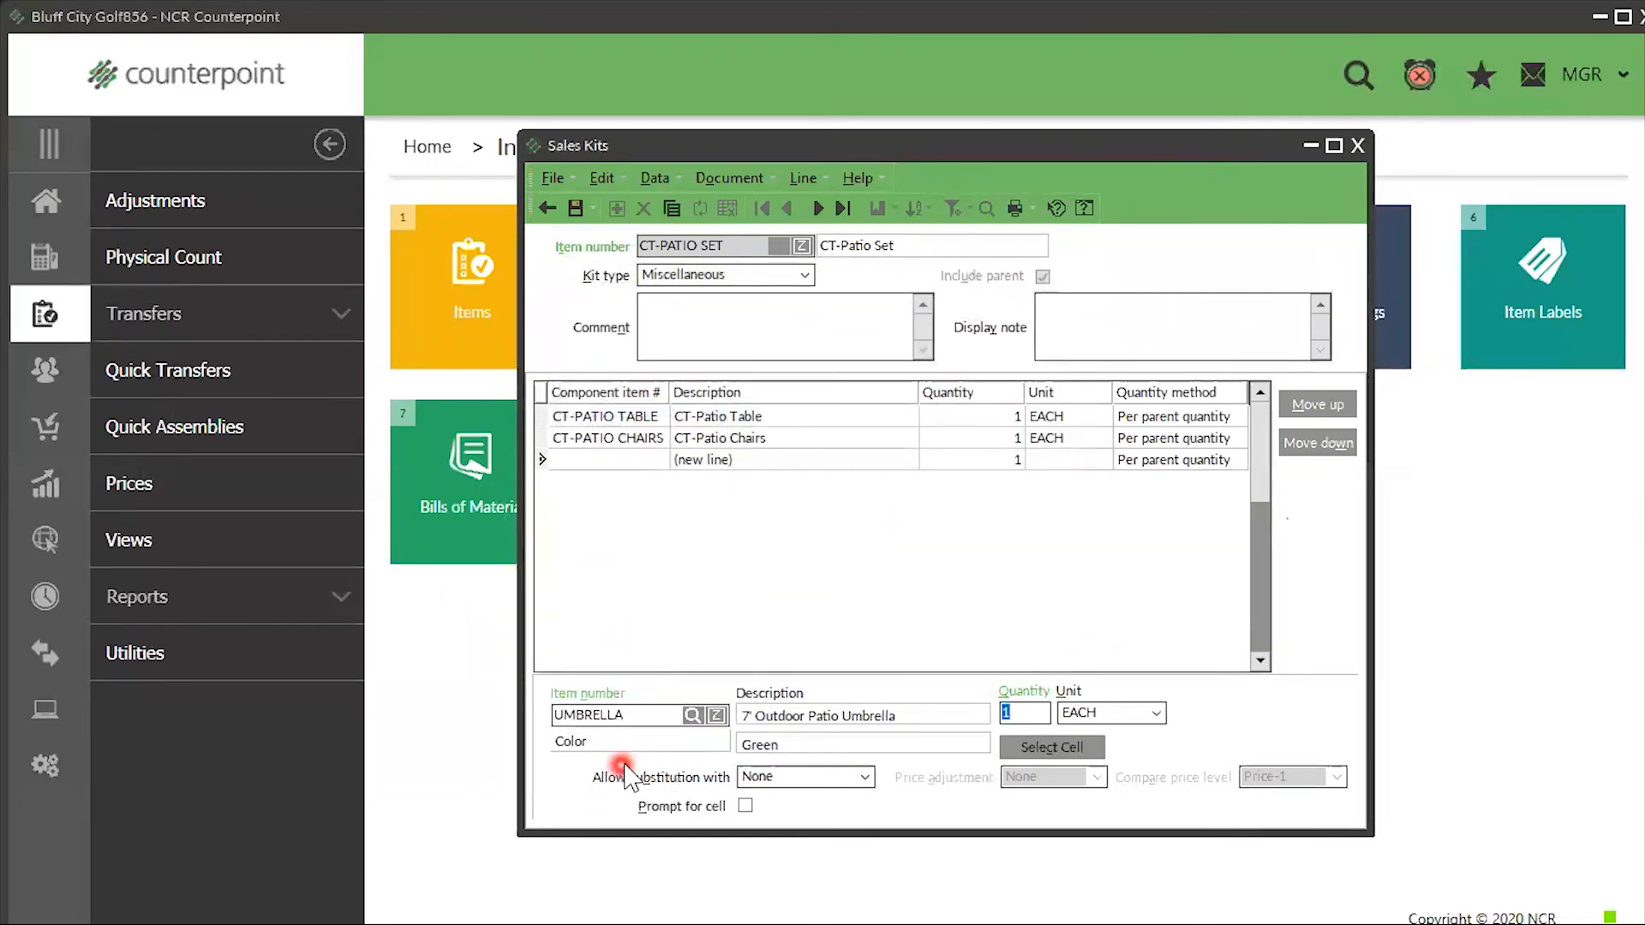
pyautogui.click(860, 777)
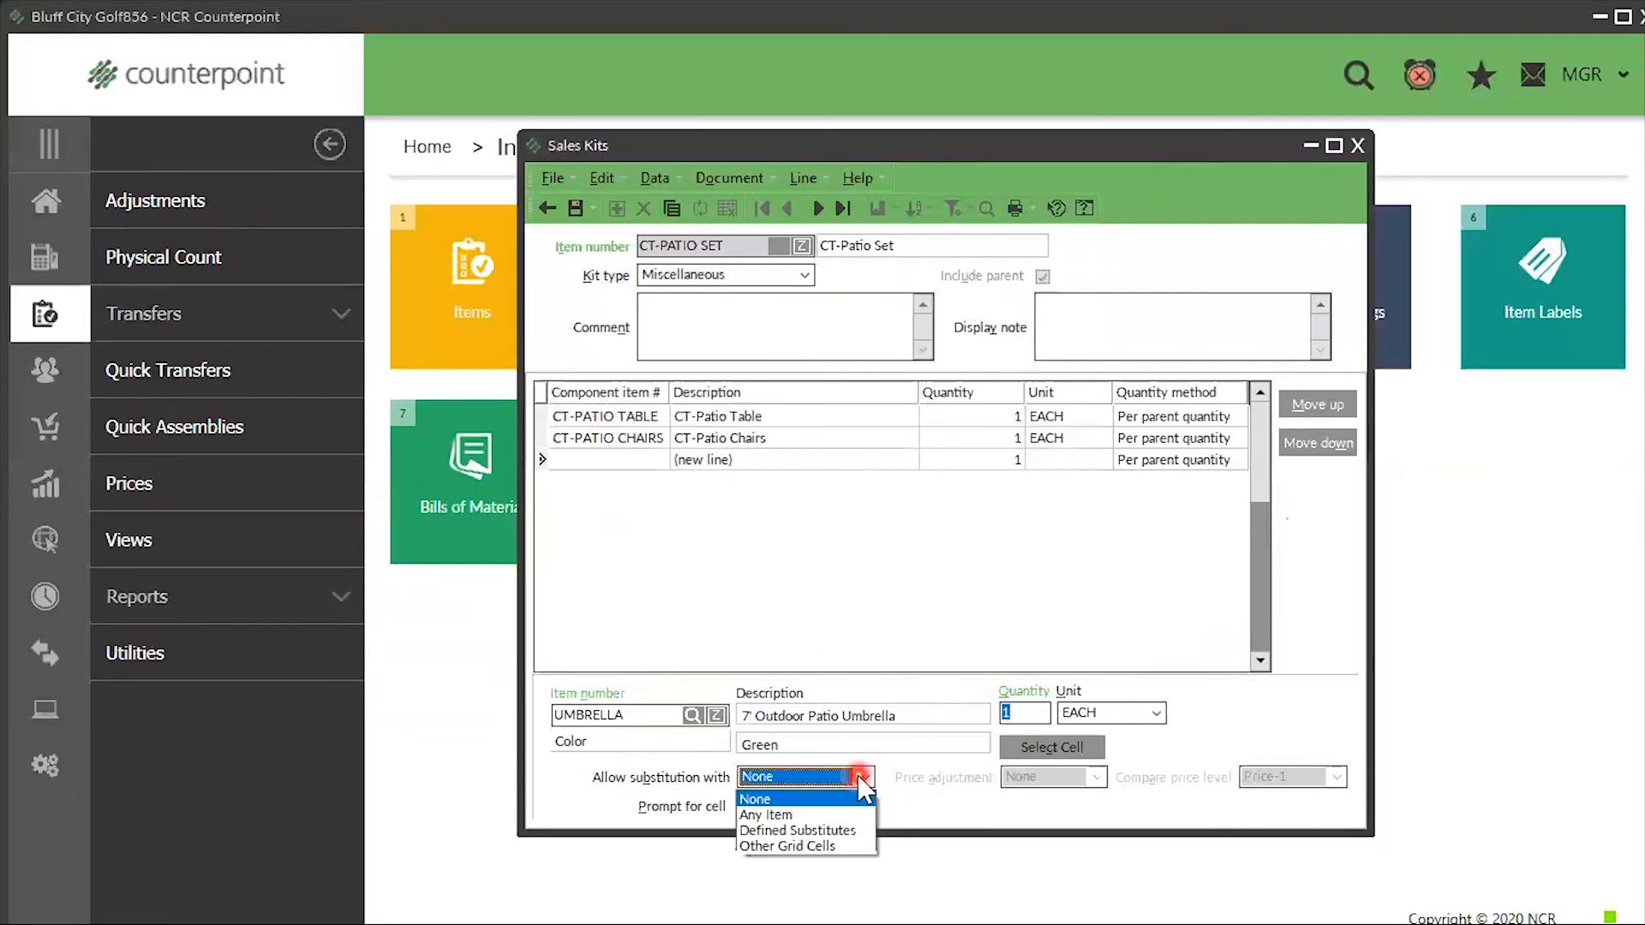
pyautogui.click(831, 847)
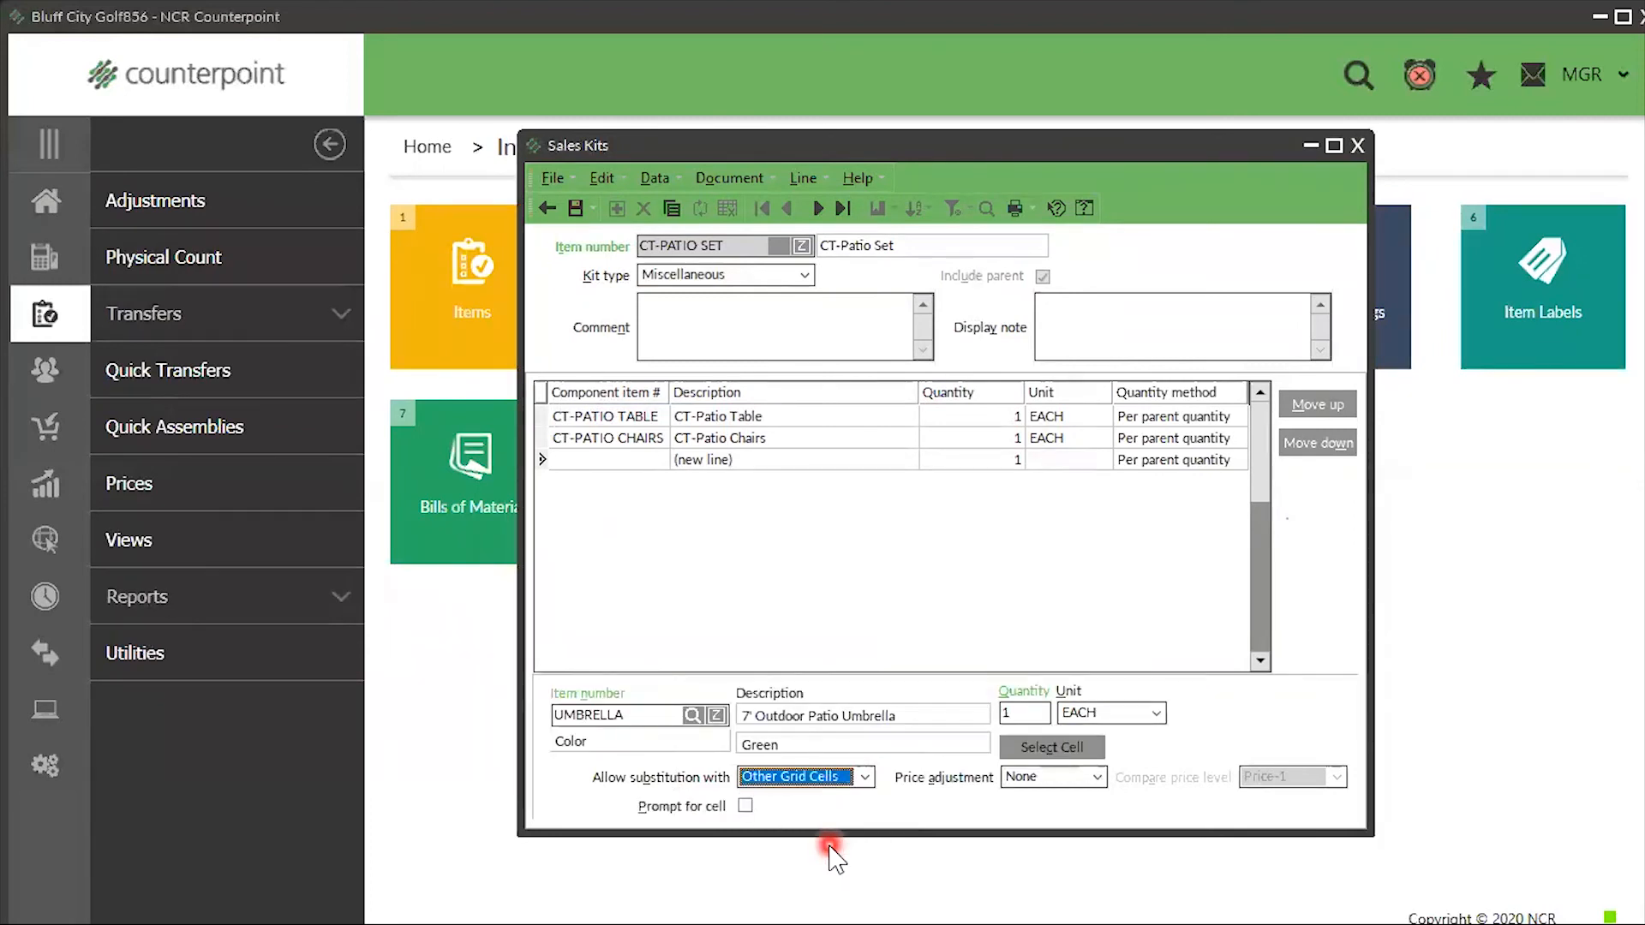
pyautogui.click(745, 806)
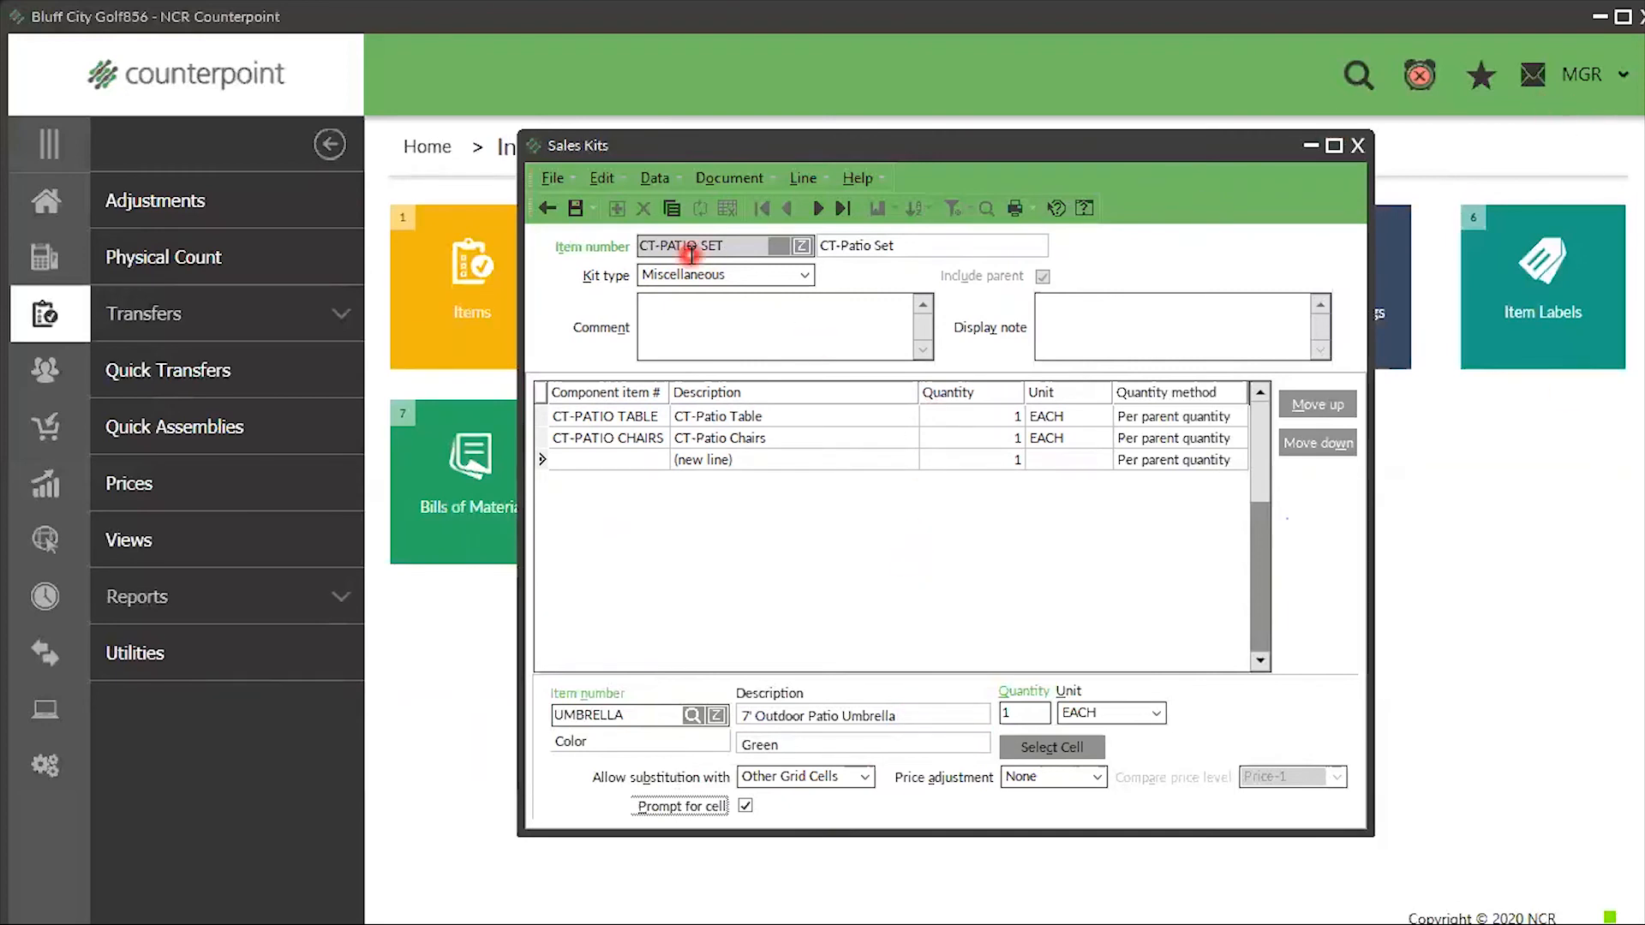
pyautogui.click(580, 210)
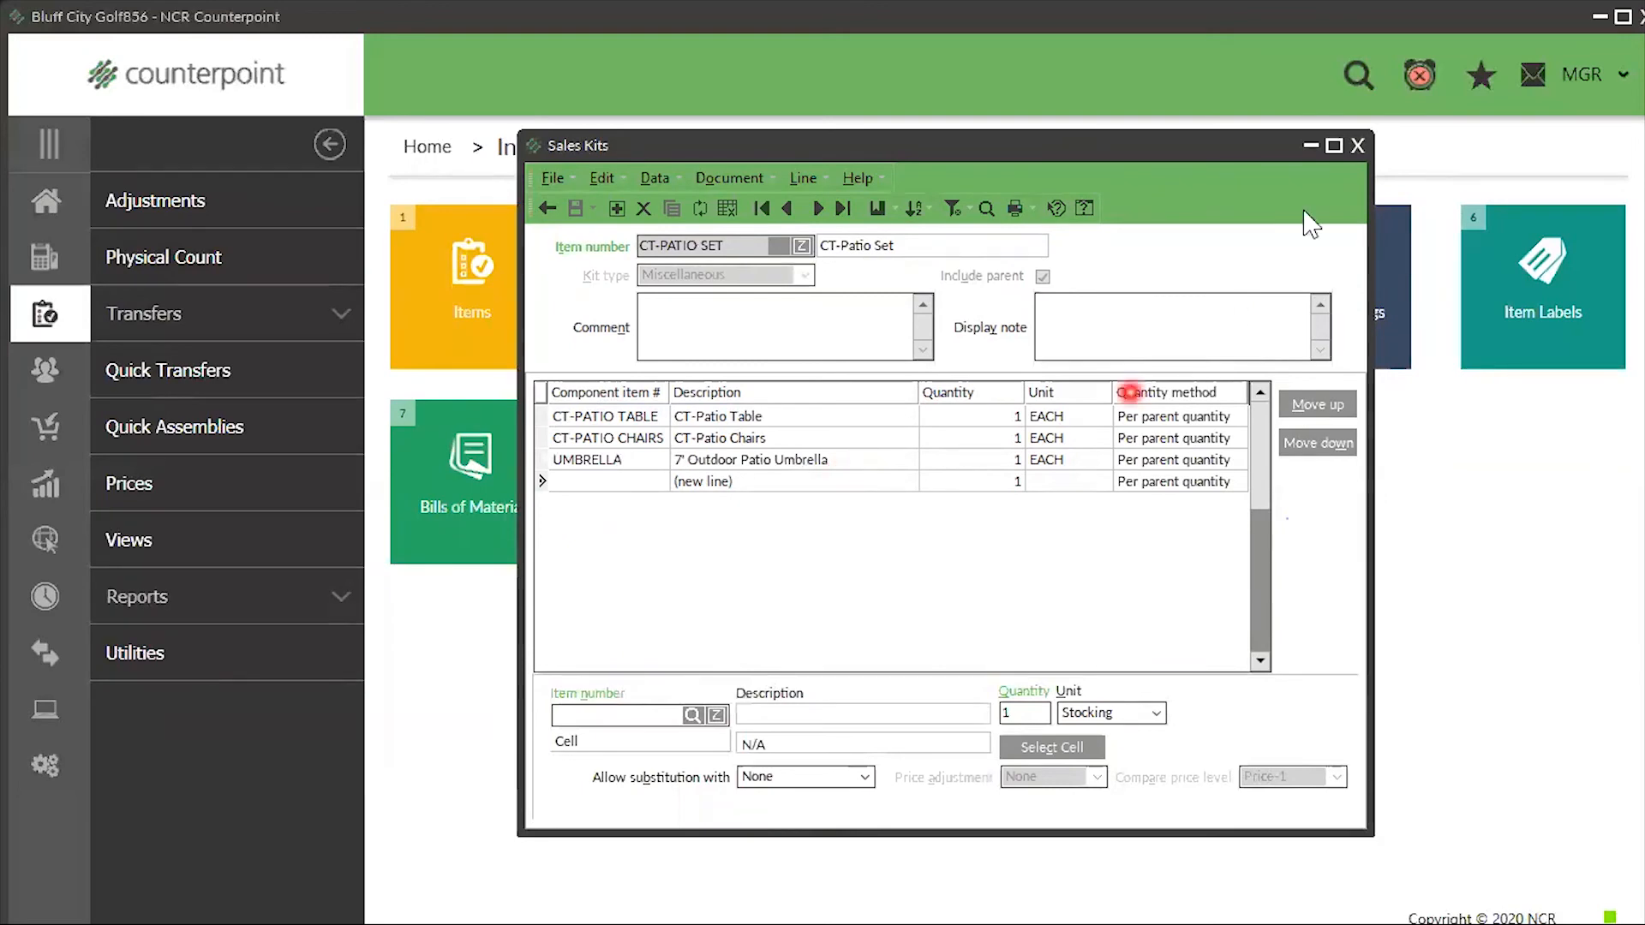
# - Close the sales kit window and go to Home > Point of Sale > Tickets
pyautogui.click(1358, 145)
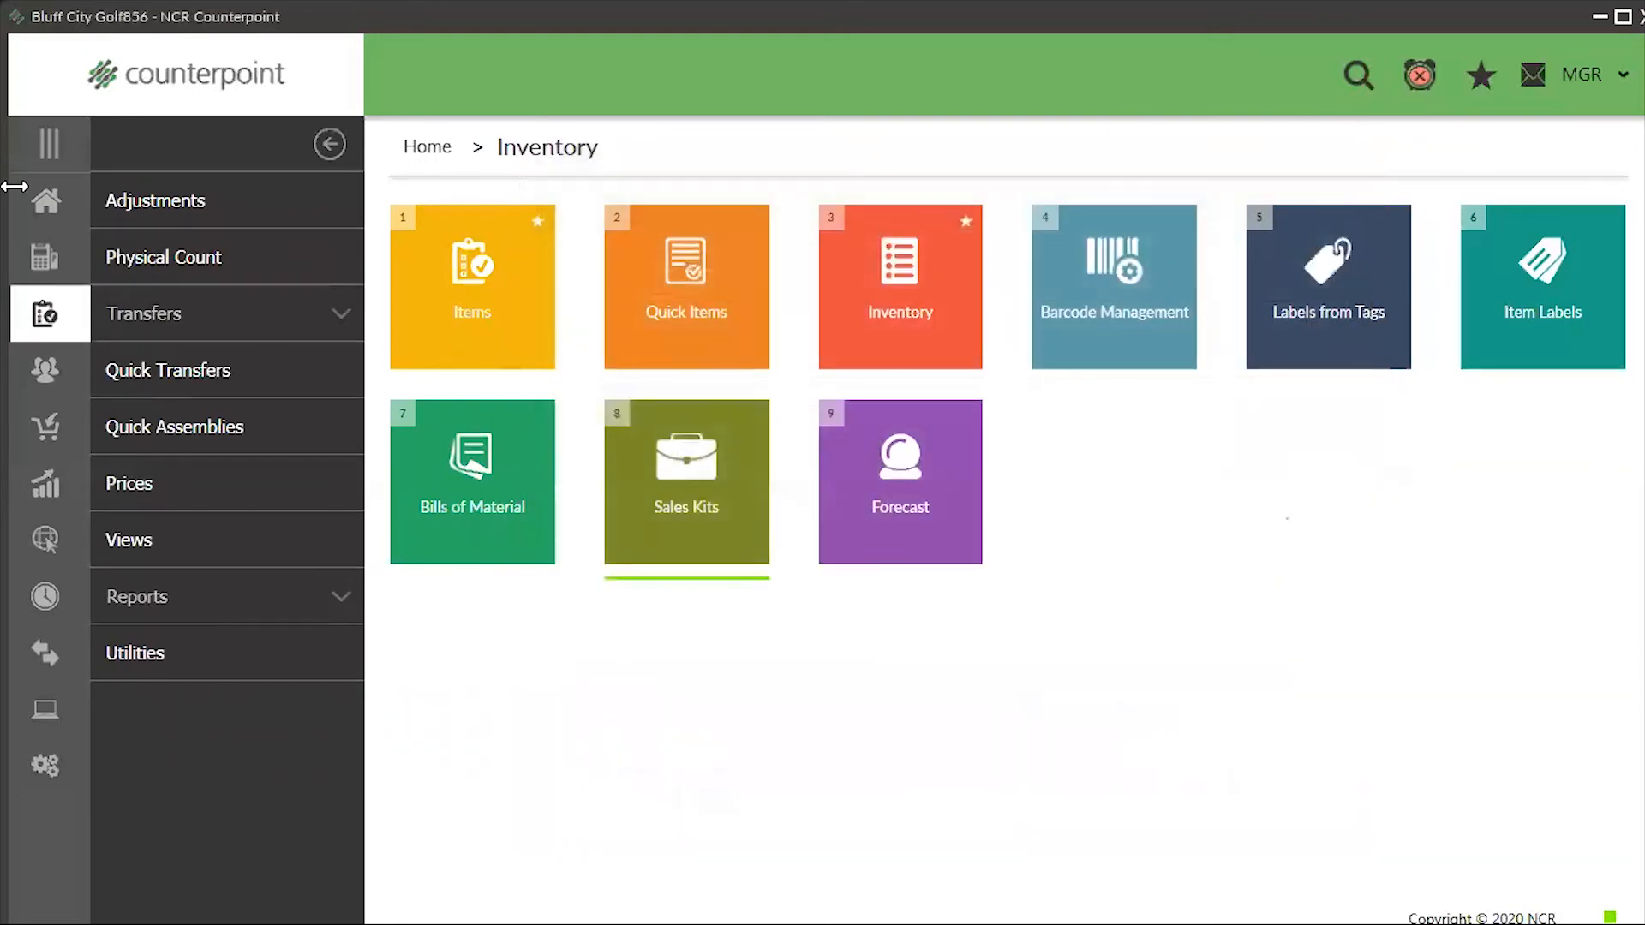
pyautogui.click(68, 203)
pyautogui.click(112, 255)
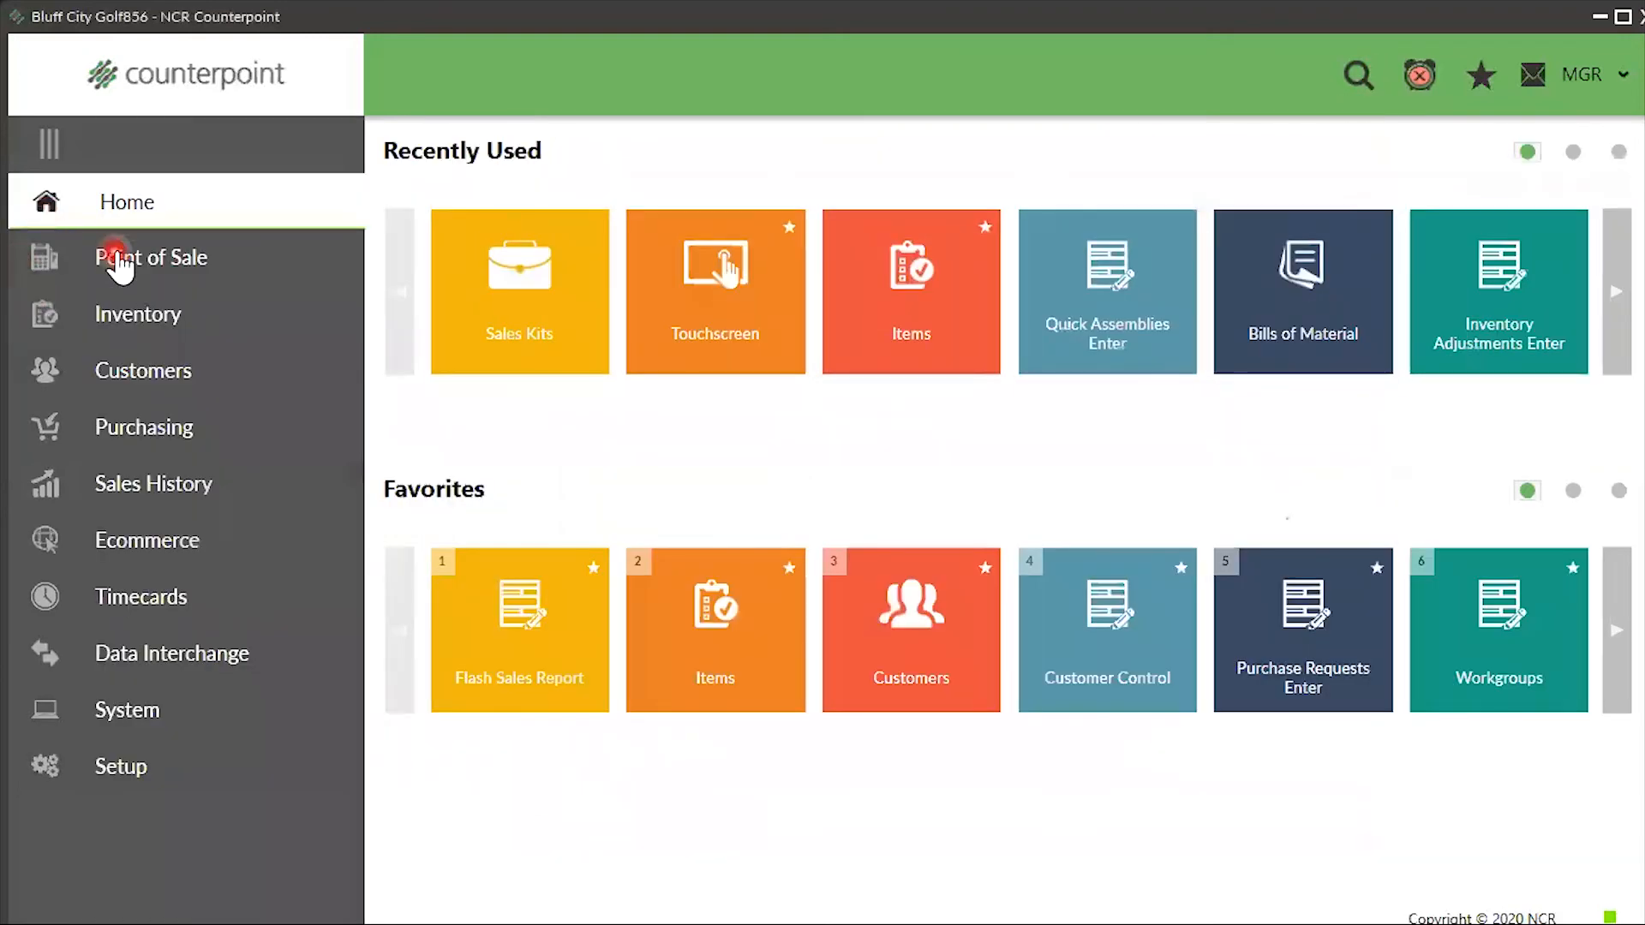
pyautogui.click(141, 202)
# - Launch Touchscreen ticket entry and confirm the login to get a blank cash-customer ticket
pyautogui.click(662, 317)
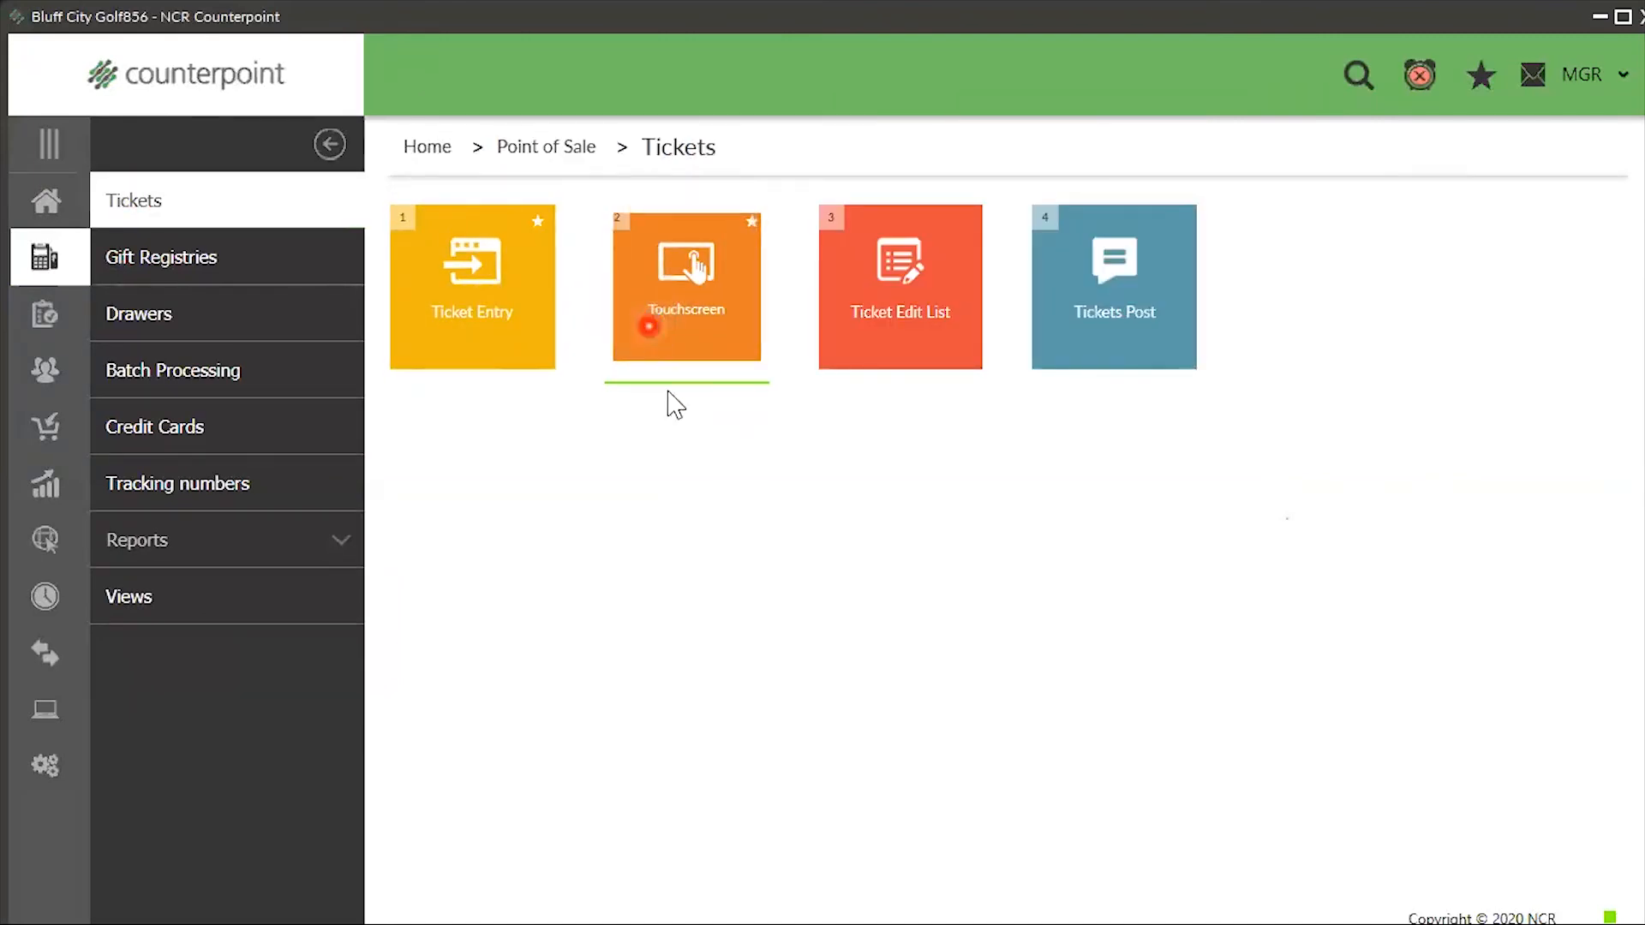
pyautogui.click(736, 512)
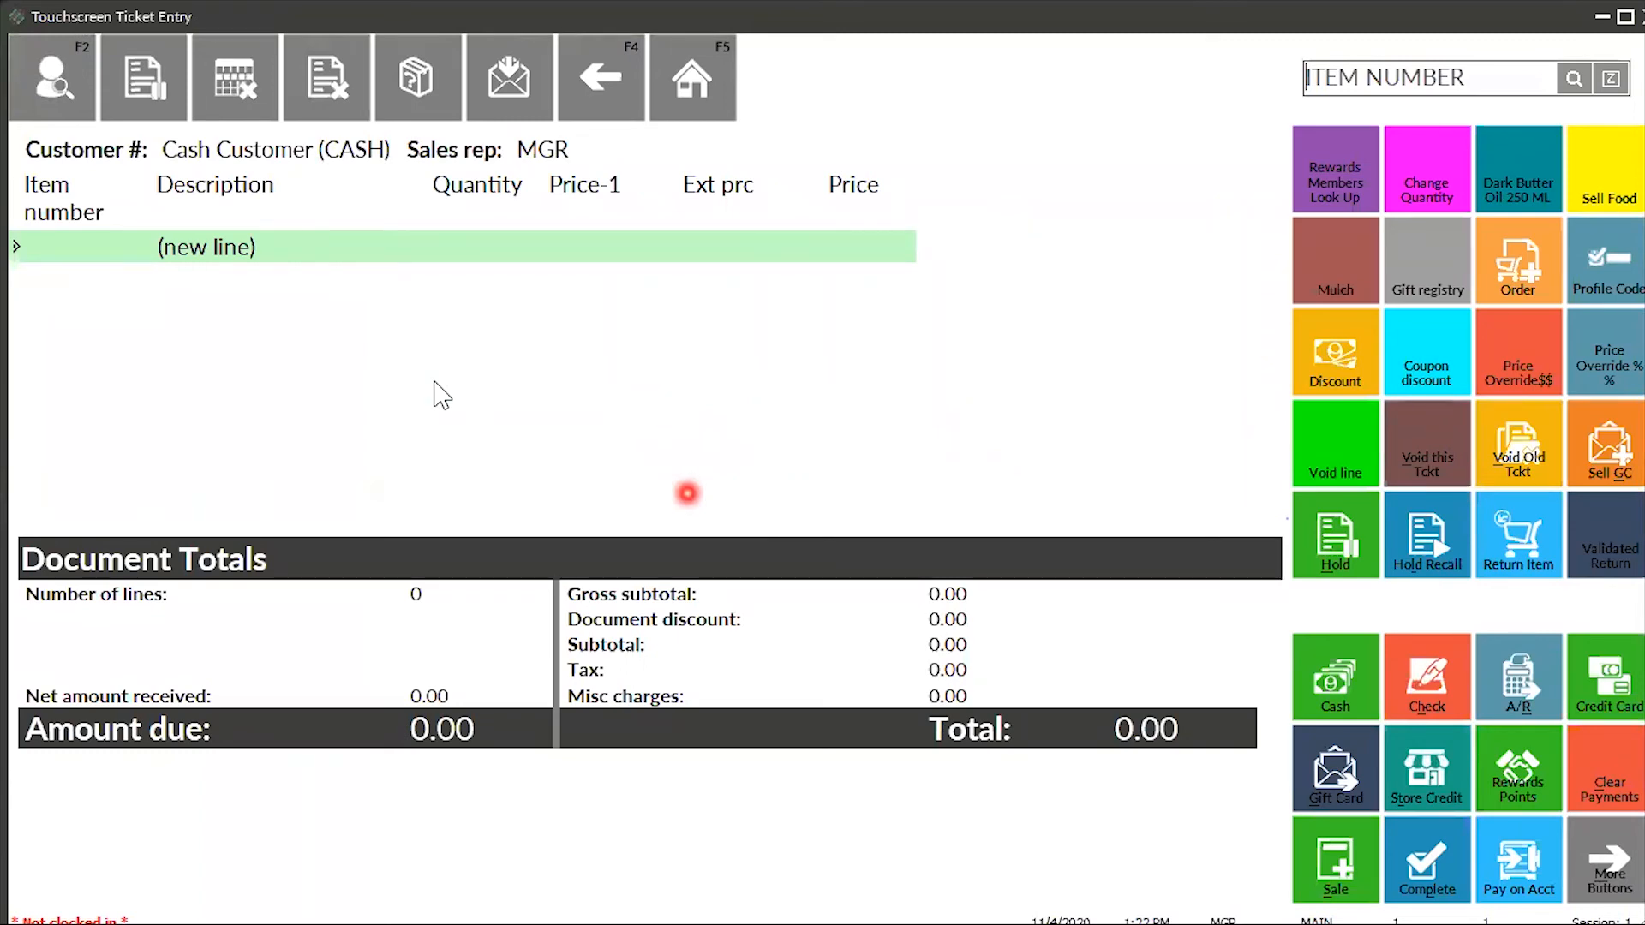
pyautogui.click(1572, 79)
# - Search 'patio' and add CT-Patio Set with a Blue umbrella, totalling 214.72
pyautogui.write('patio')
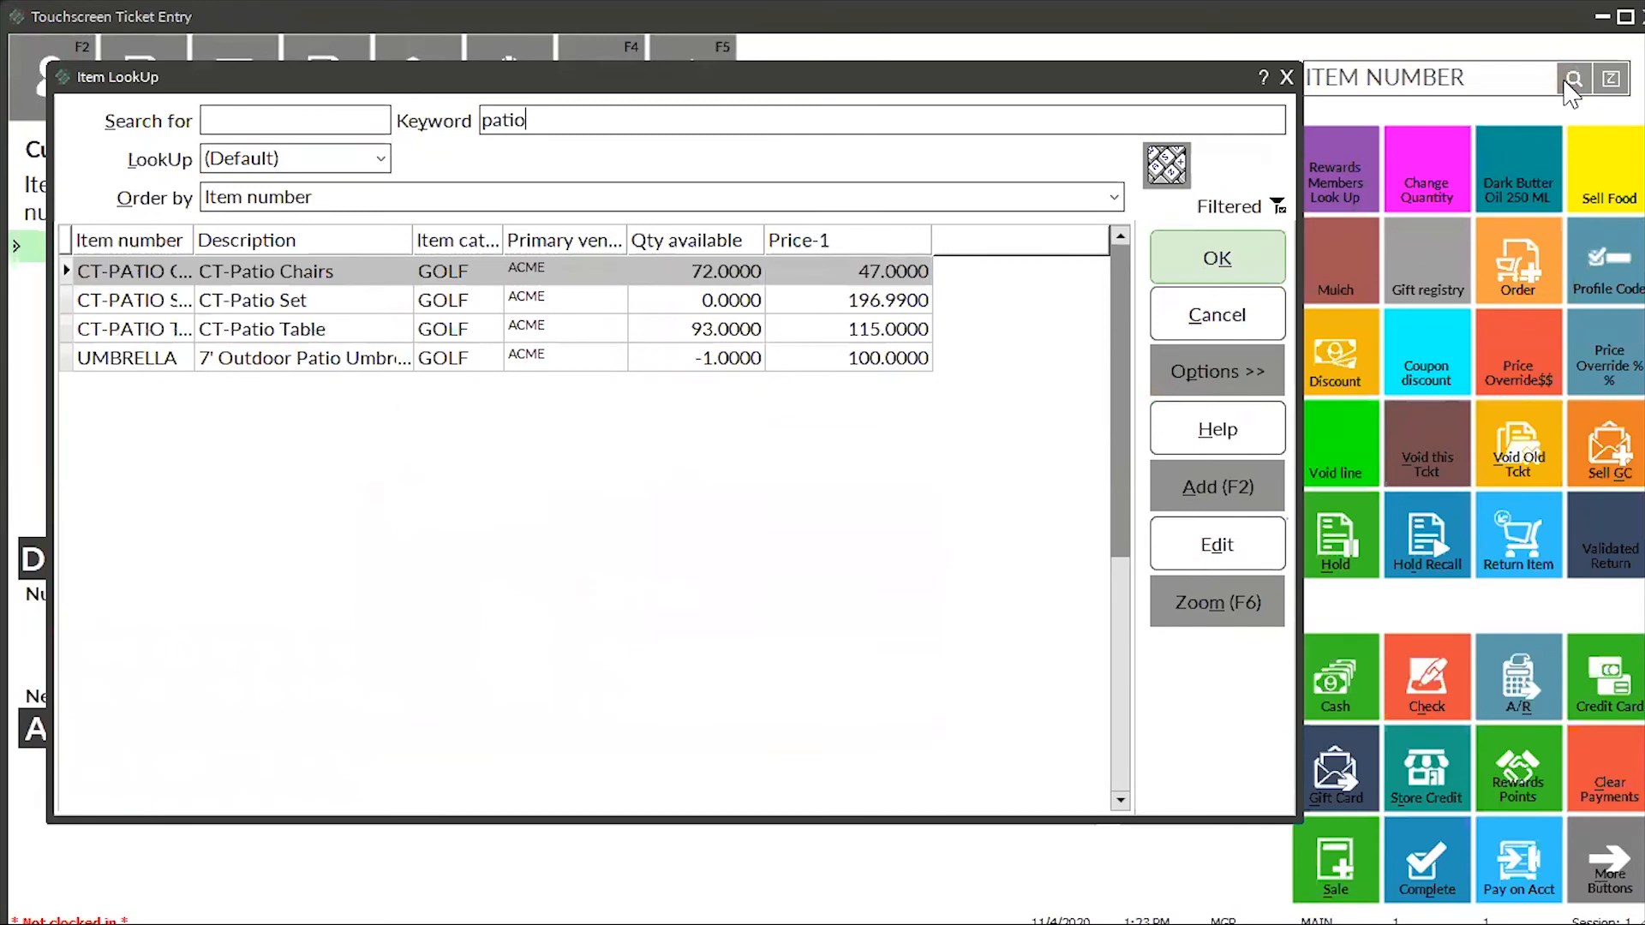
pyautogui.click(315, 300)
pyautogui.click(1242, 258)
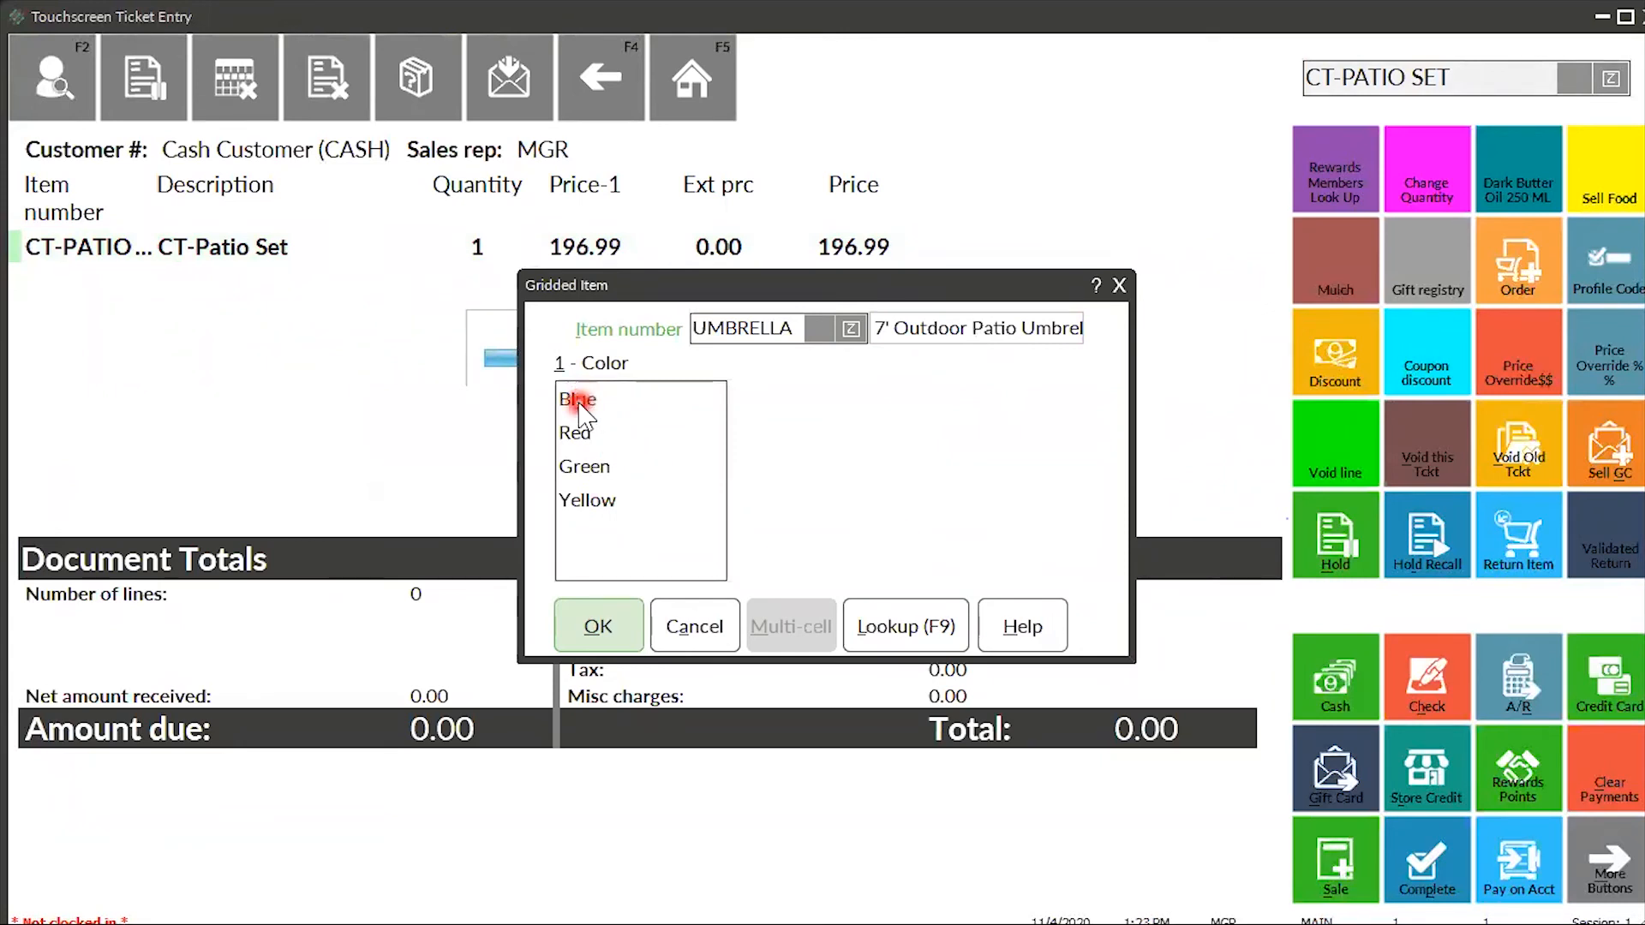
pyautogui.click(580, 409)
pyautogui.click(599, 626)
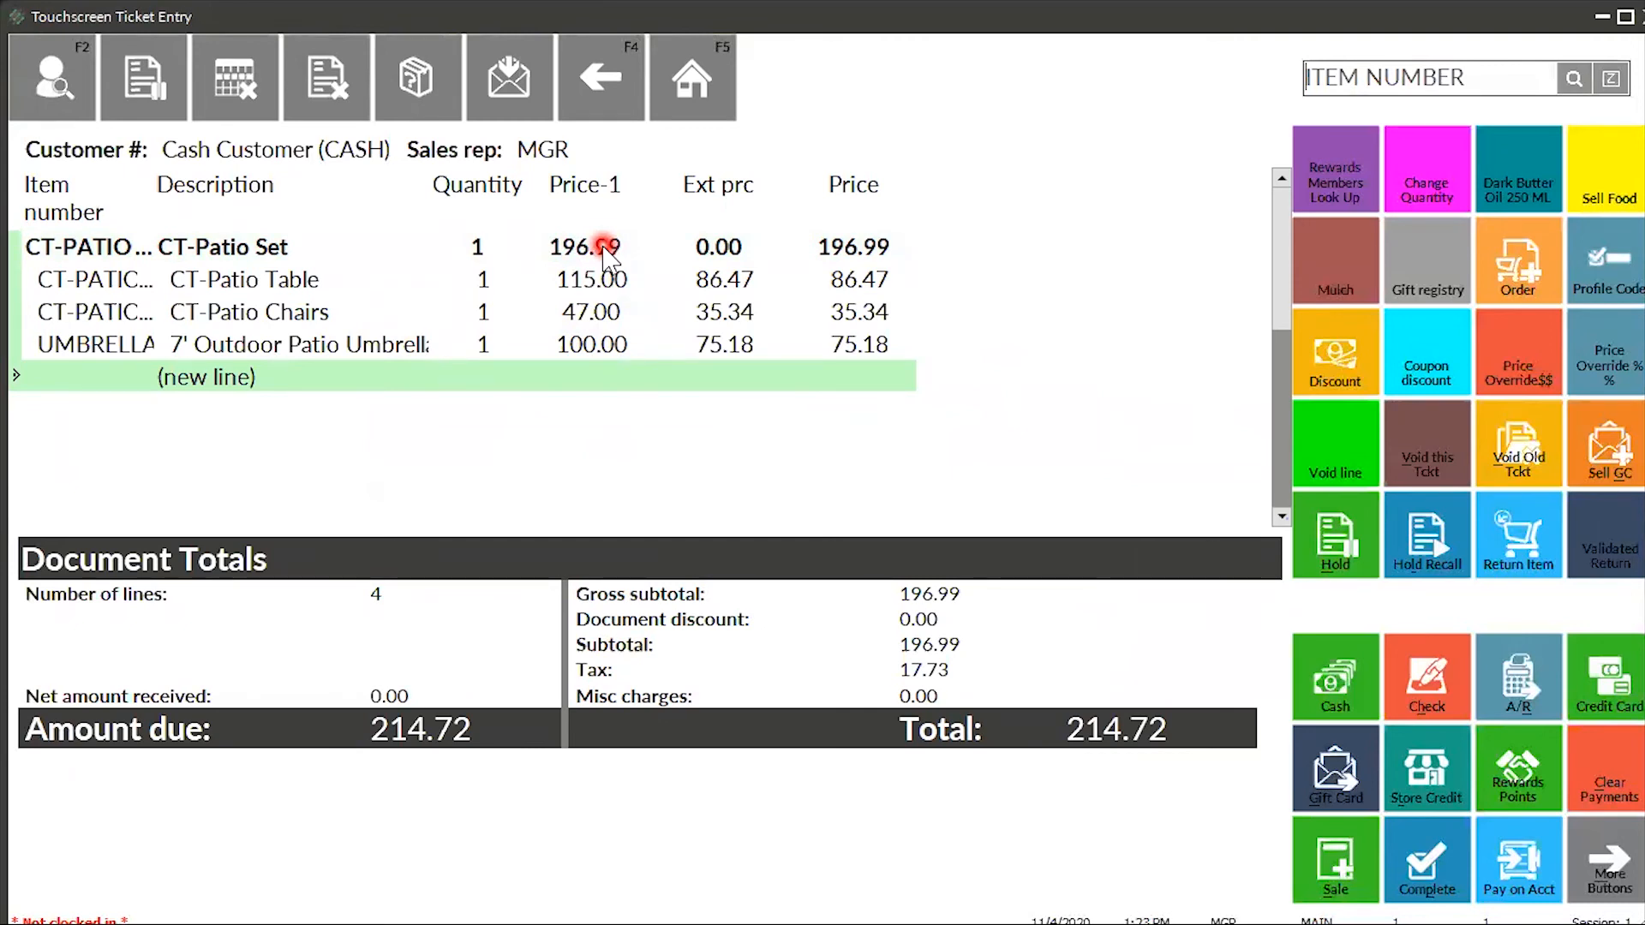
pyautogui.click(312, 281)
# - Substitute BARSTOOLS (Coushioned Bar Stools, 38.34) for the CT-Patio Chairs line
pyautogui.click(1613, 221)
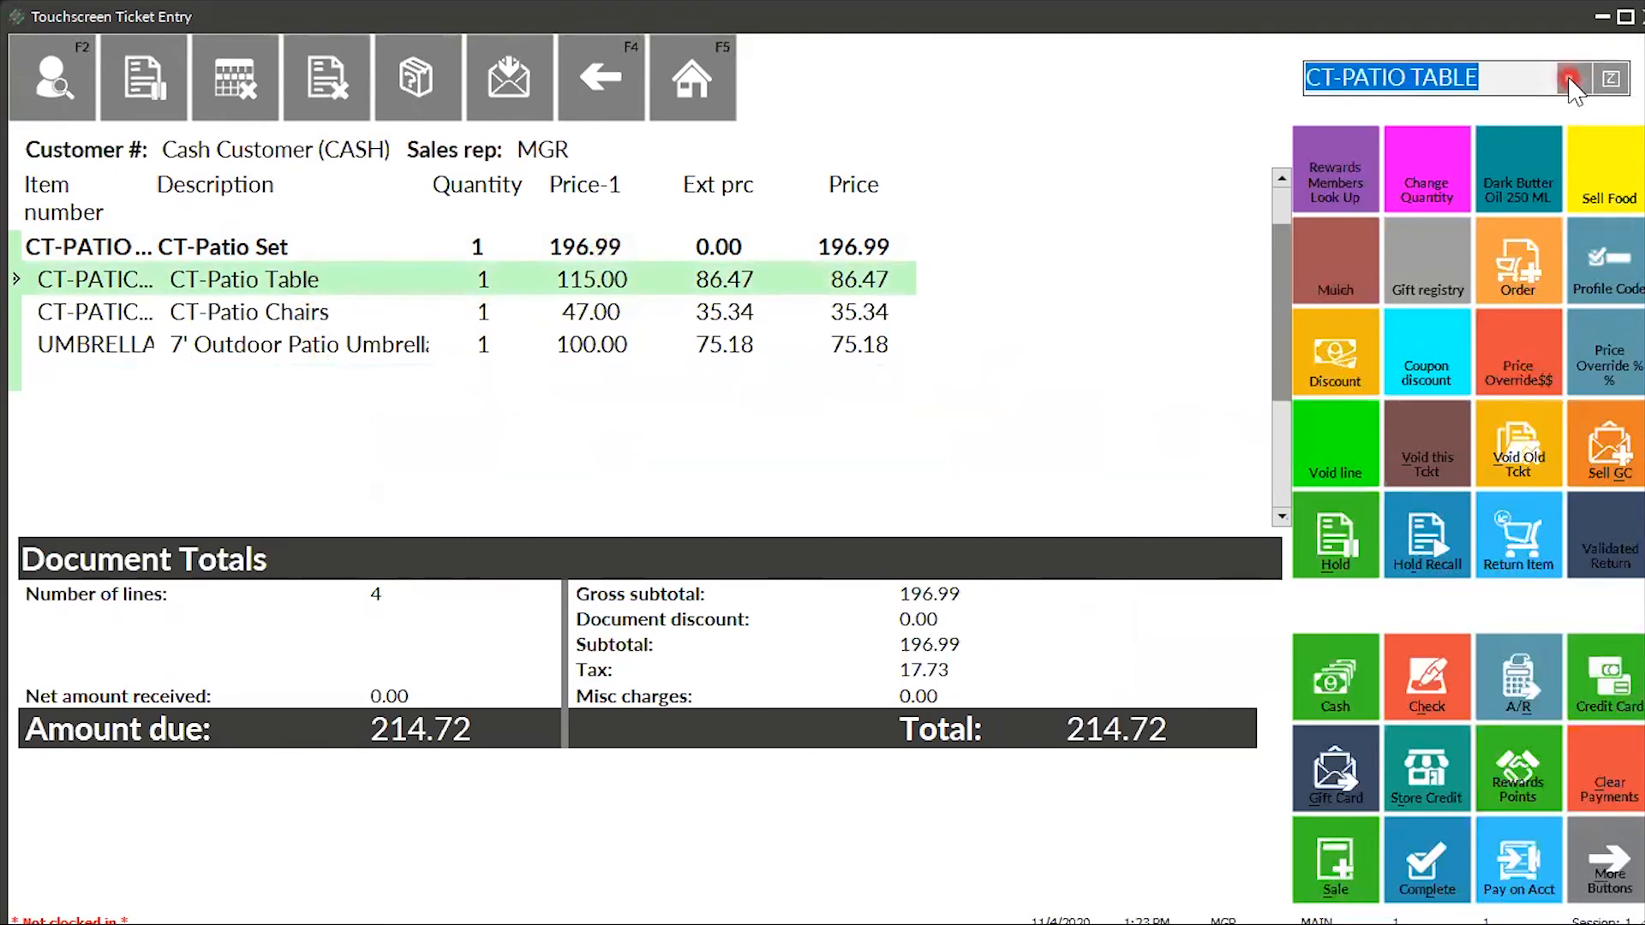
pyautogui.click(169, 326)
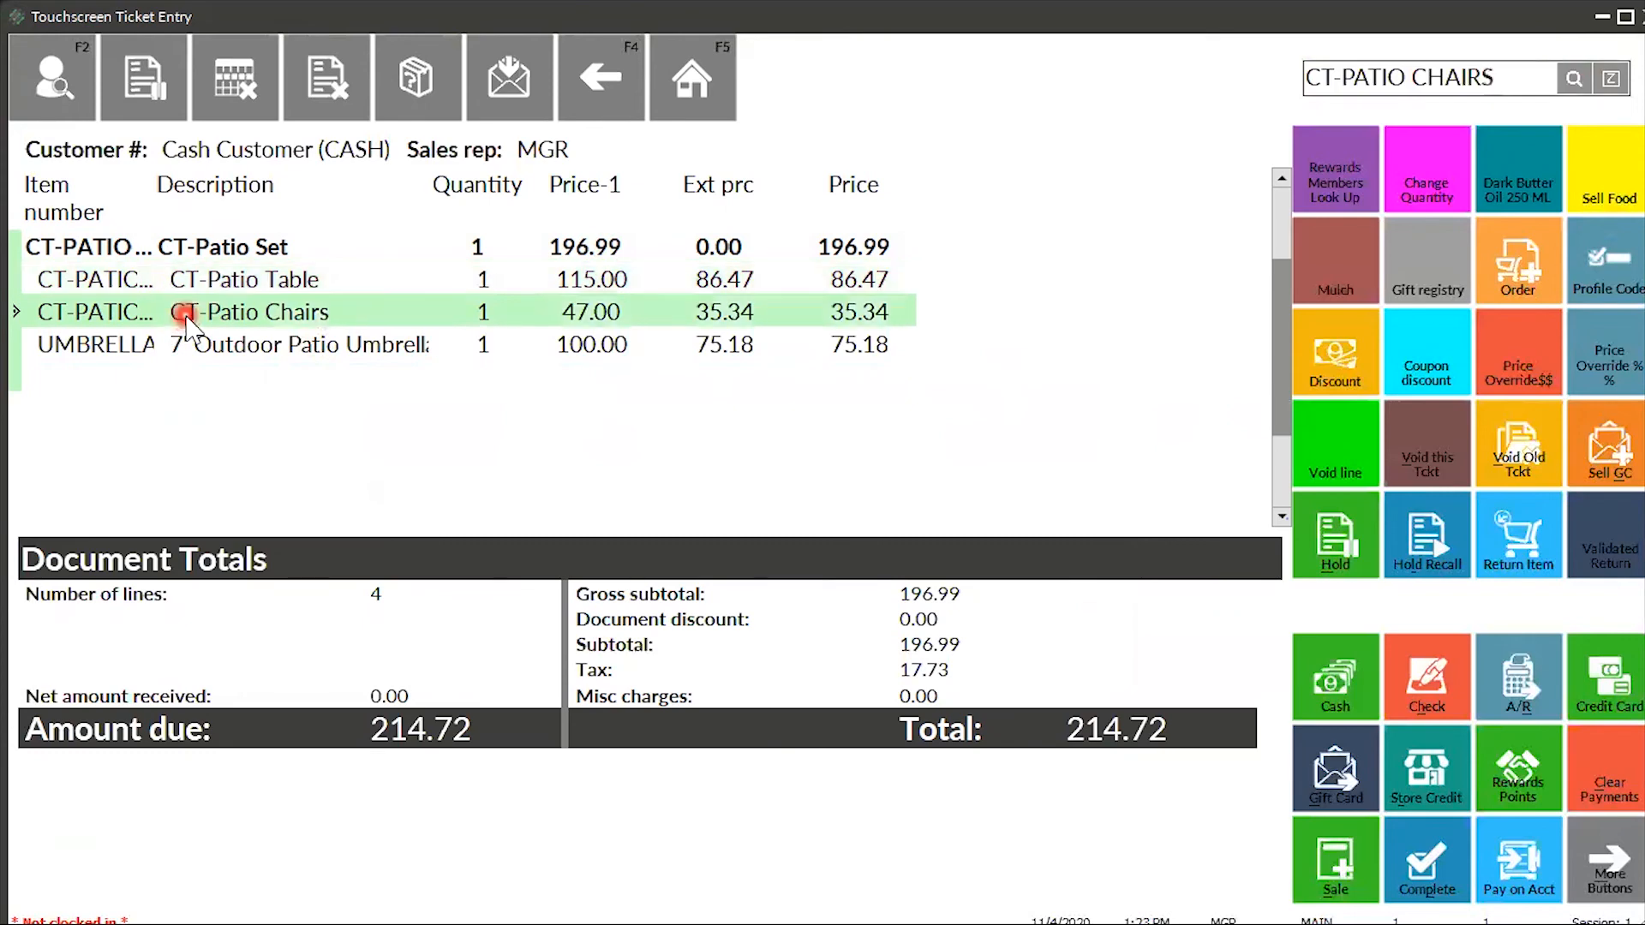
pyautogui.click(1216, 306)
pyautogui.click(1583, 79)
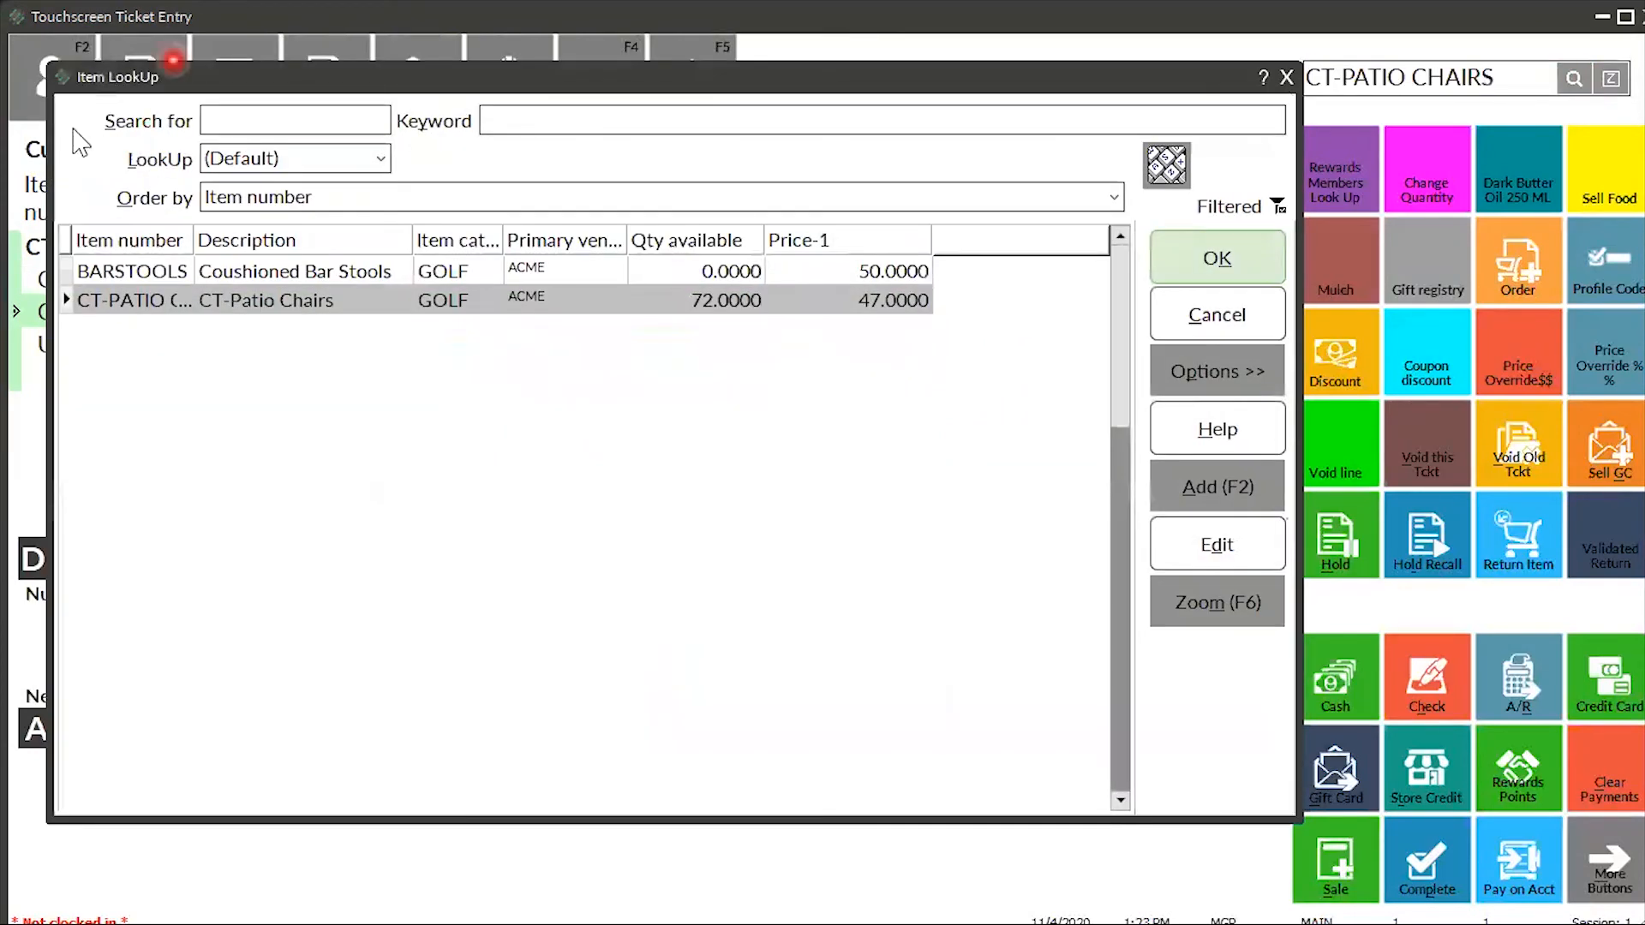
pyautogui.click(186, 306)
pyautogui.click(219, 274)
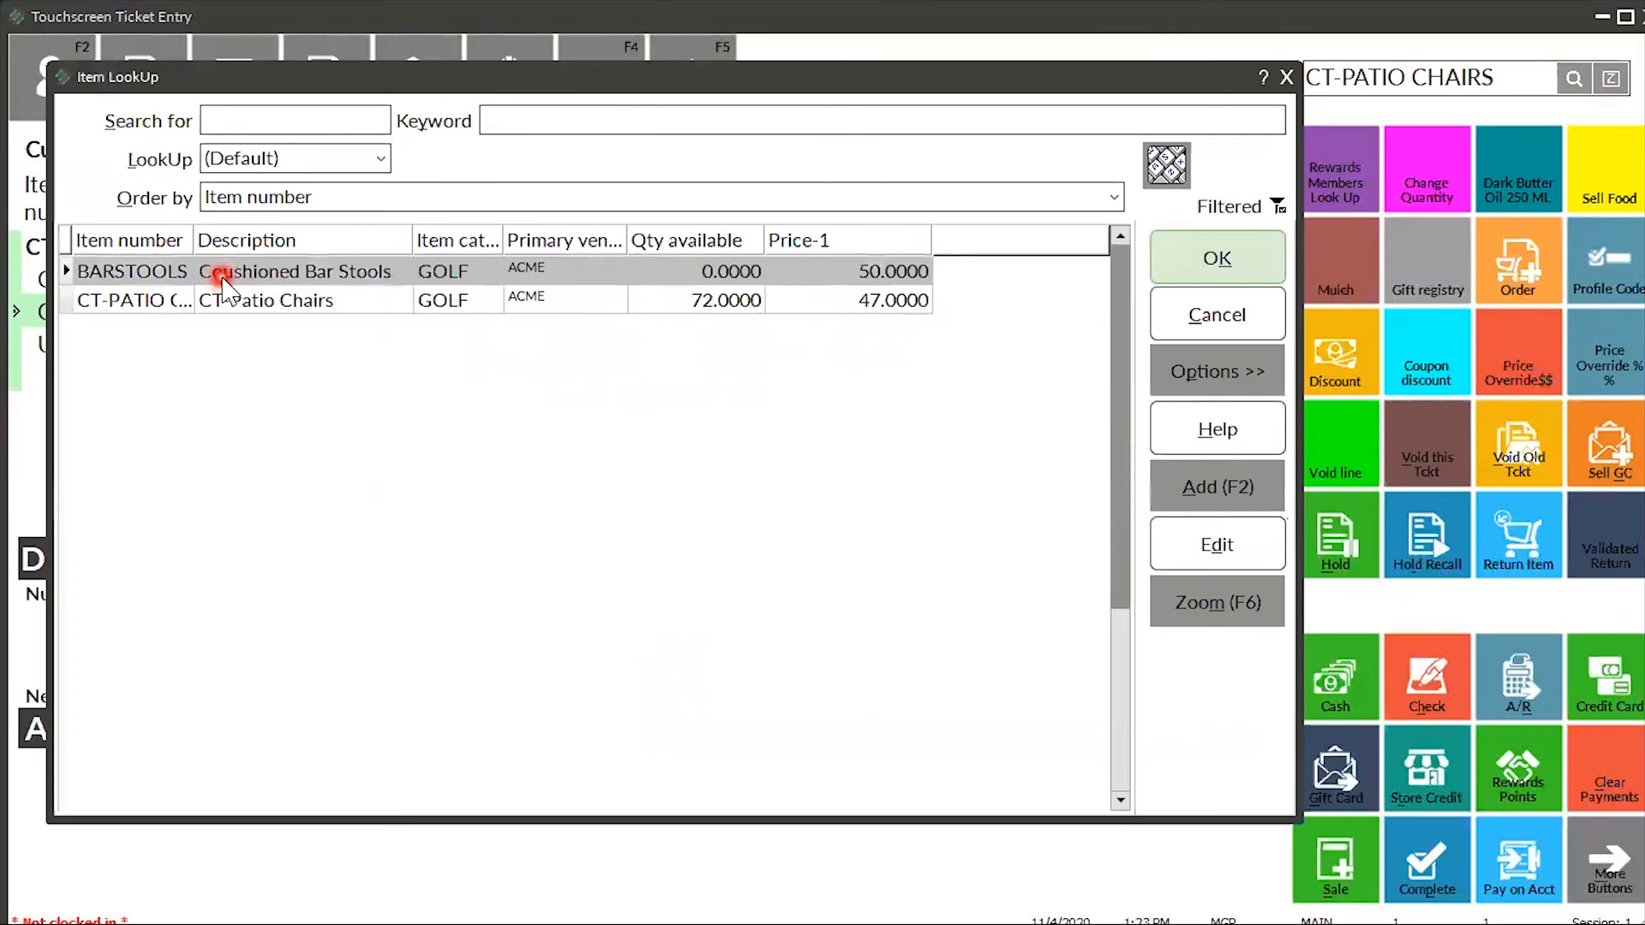
pyautogui.click(1185, 278)
pyautogui.click(1188, 265)
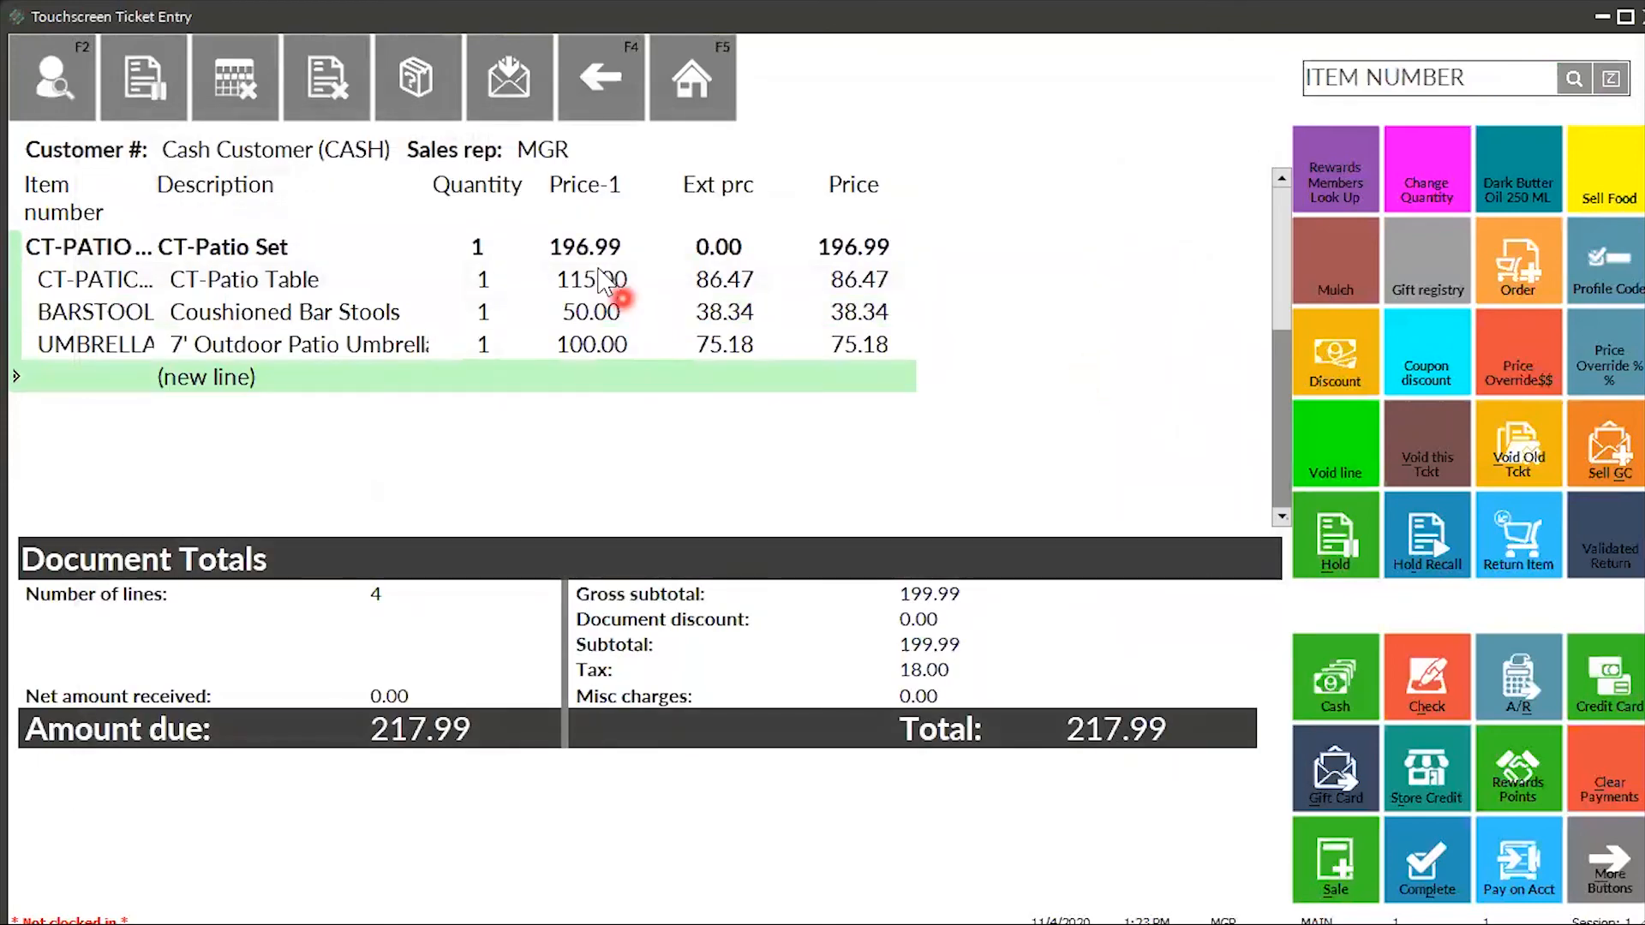
# - Review the table and bar stool lines, then begin a cash payment for 217.99
pyautogui.click(601, 279)
pyautogui.click(600, 314)
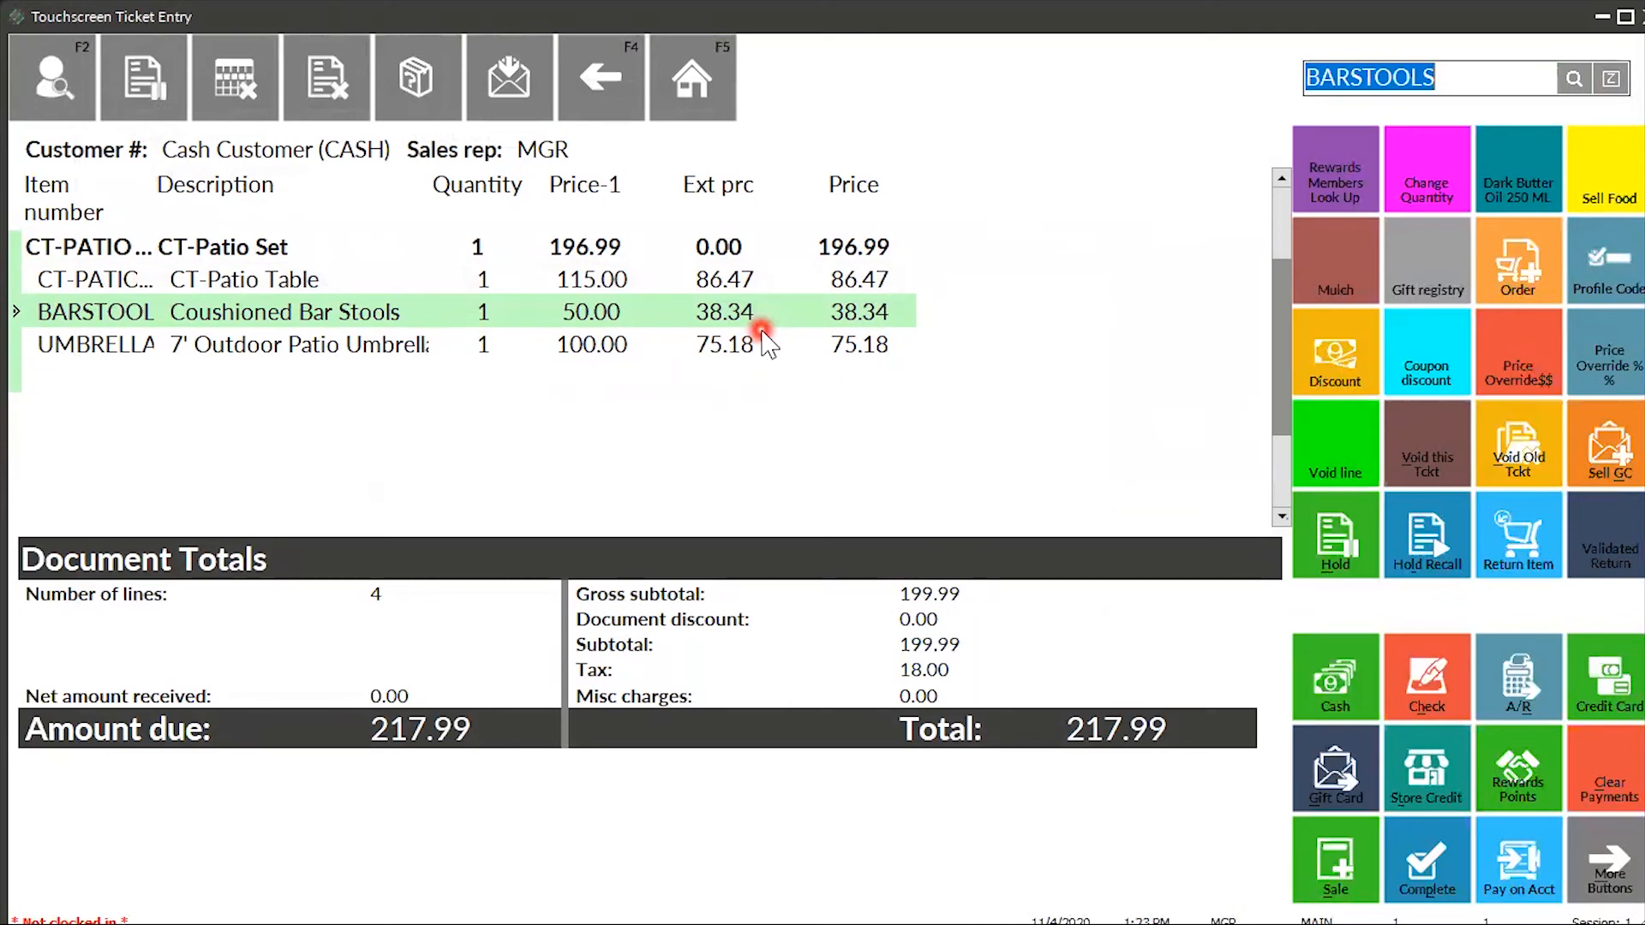
pyautogui.click(1343, 681)
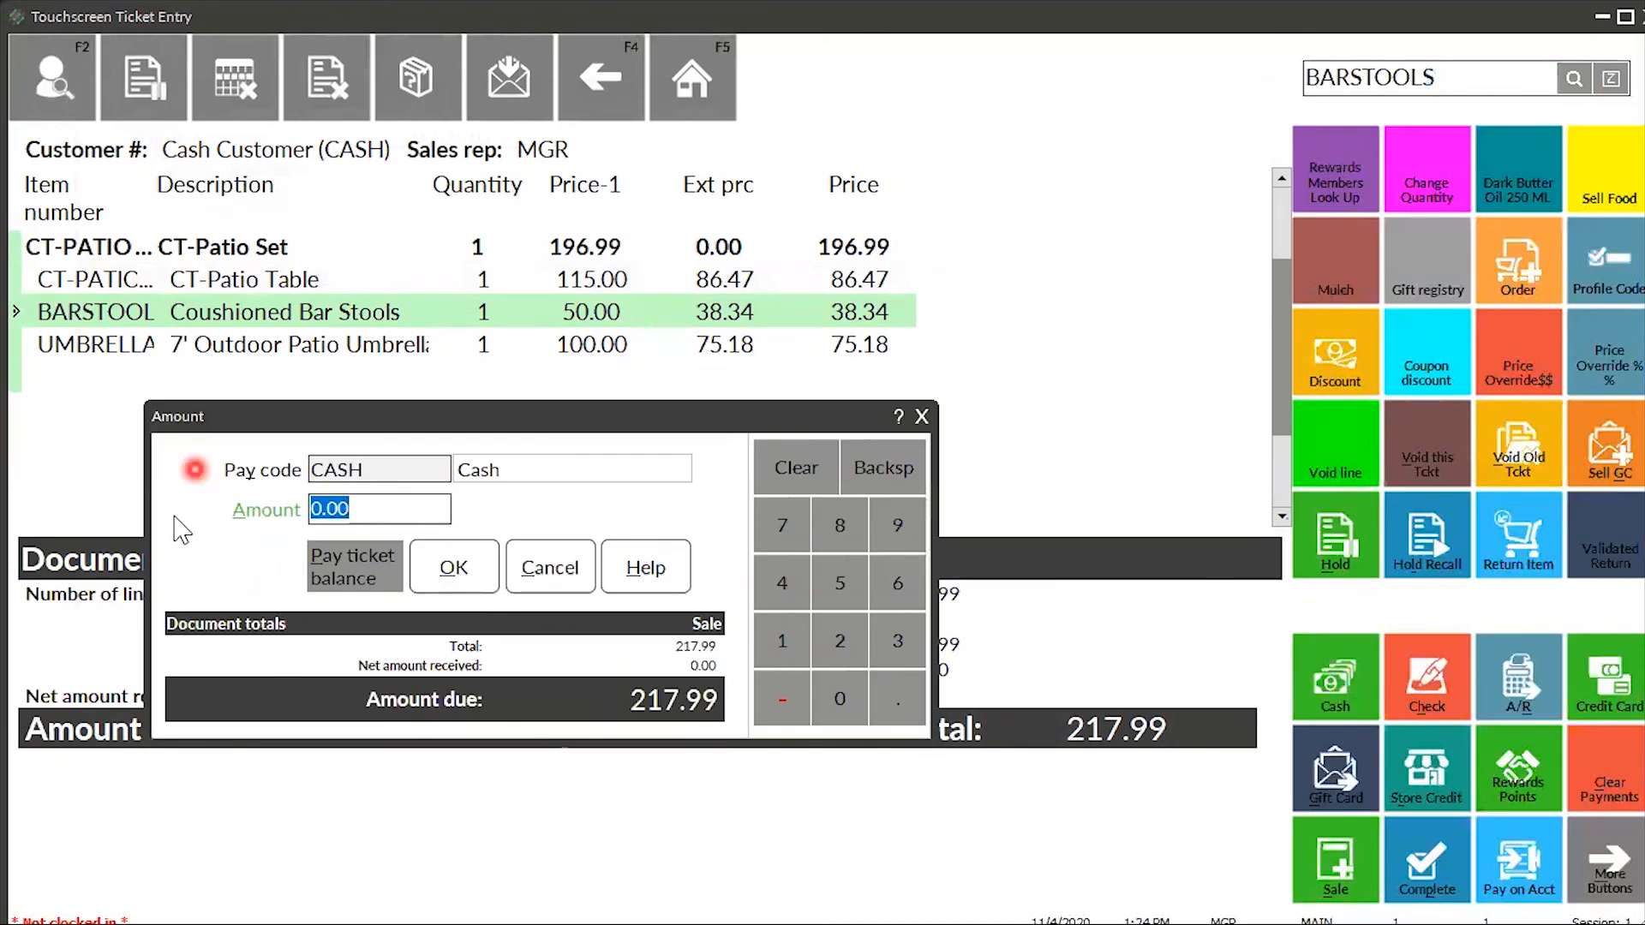
# - Pay the full 217.99 in cash, preview the receipt, and finish ticket M-100774
pyautogui.click(347, 573)
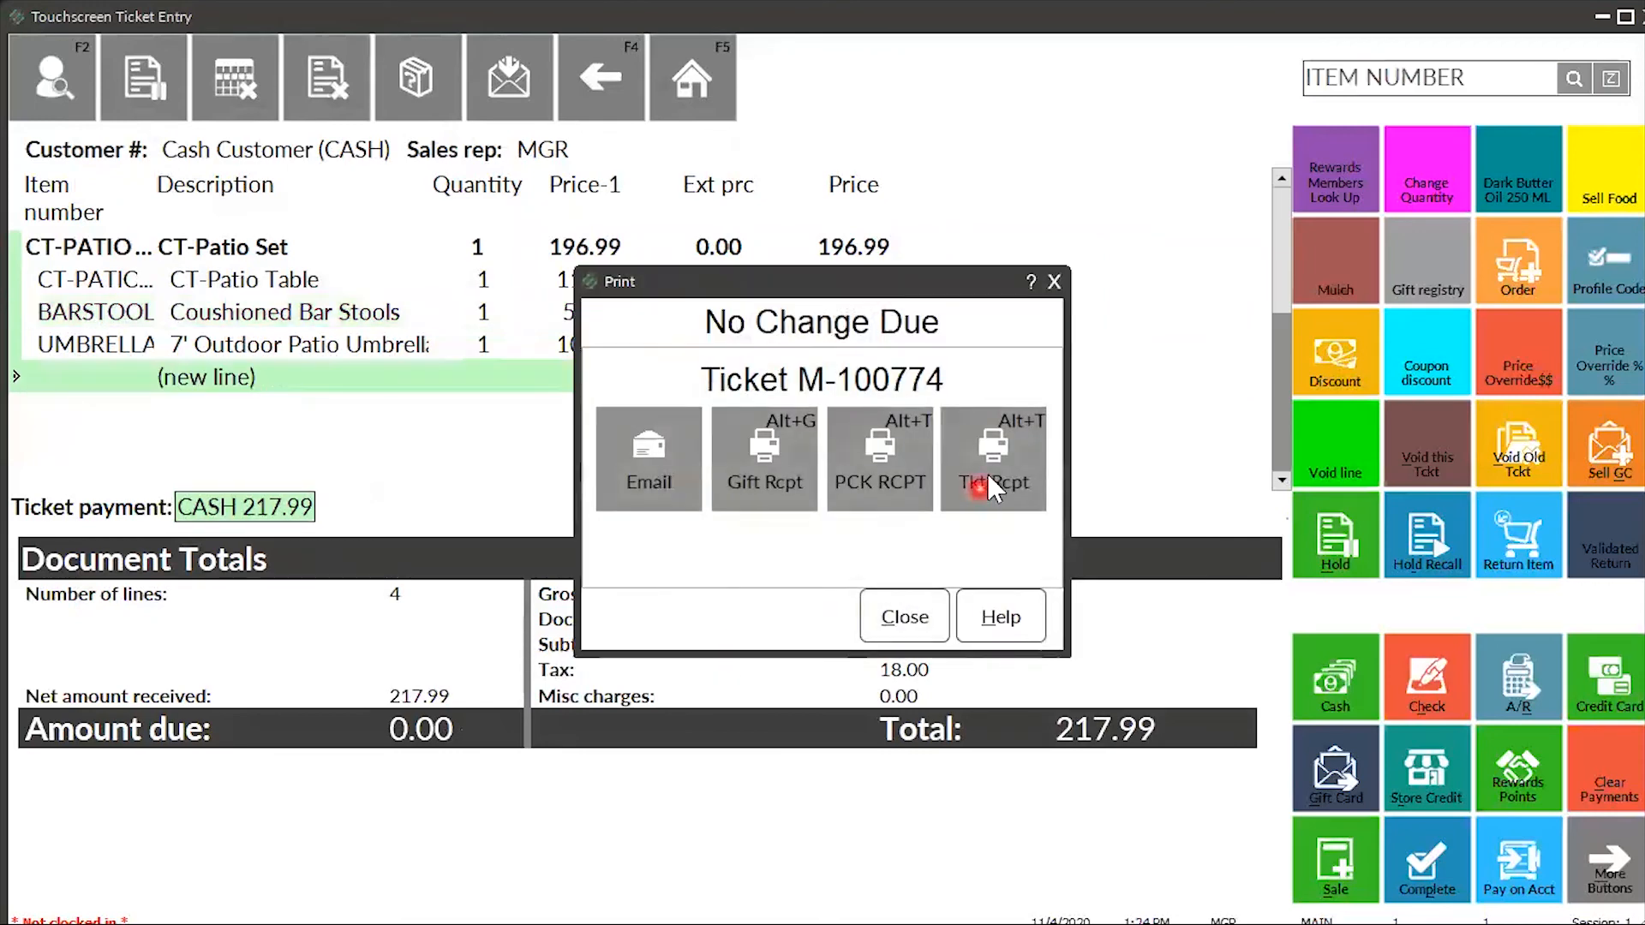
pyautogui.click(989, 484)
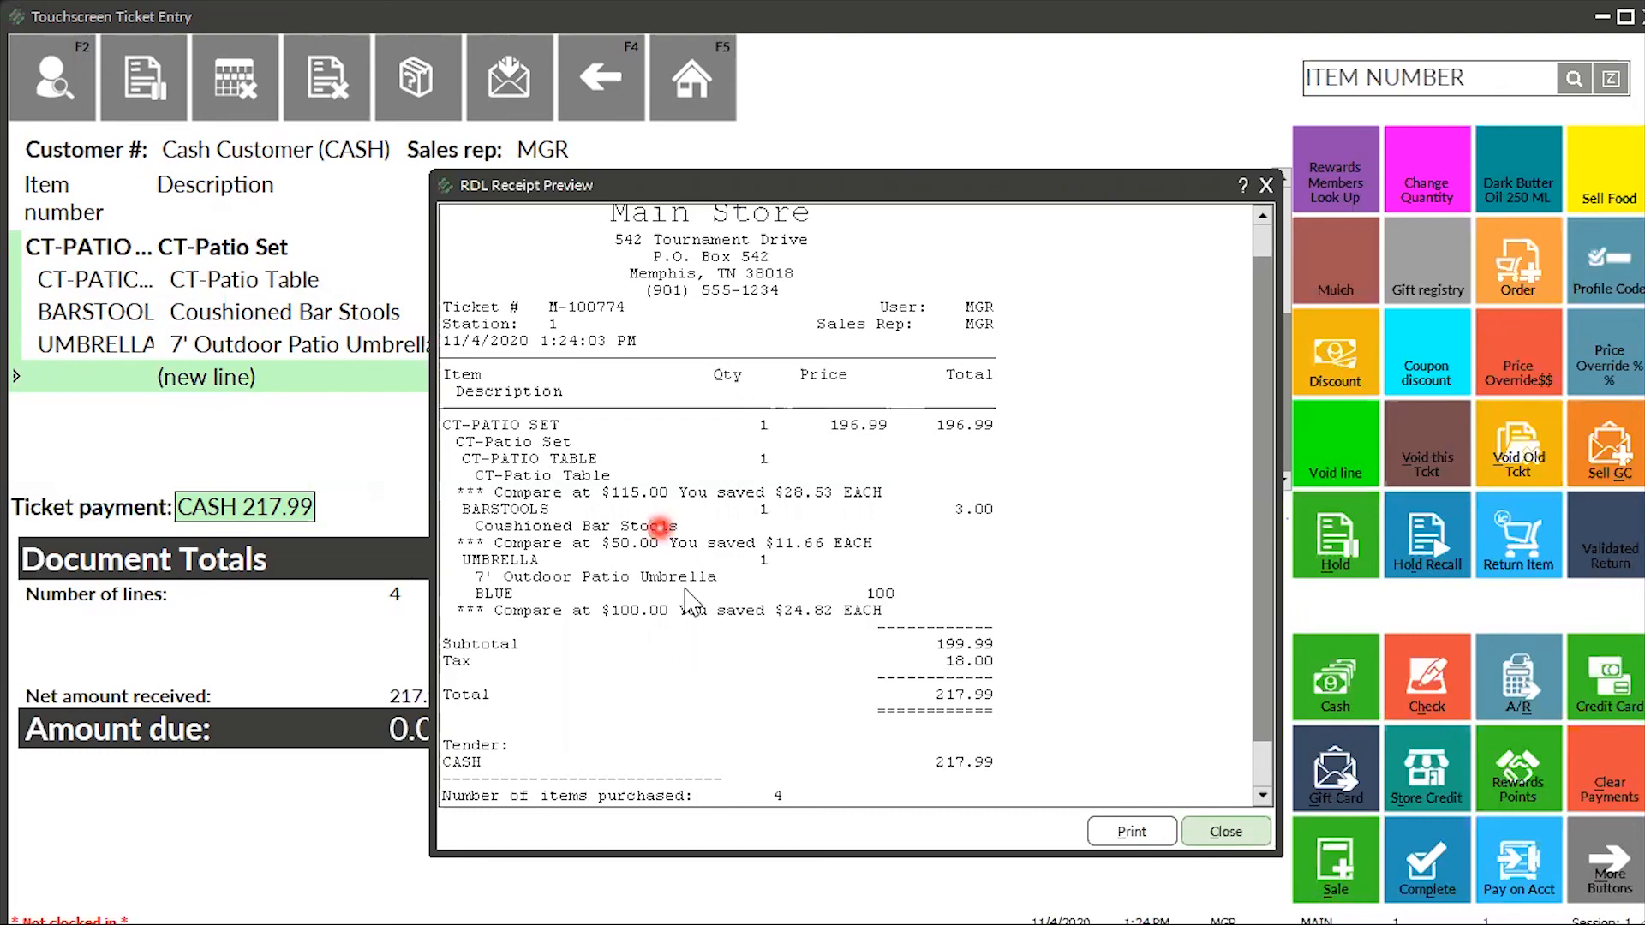
pyautogui.click(1261, 185)
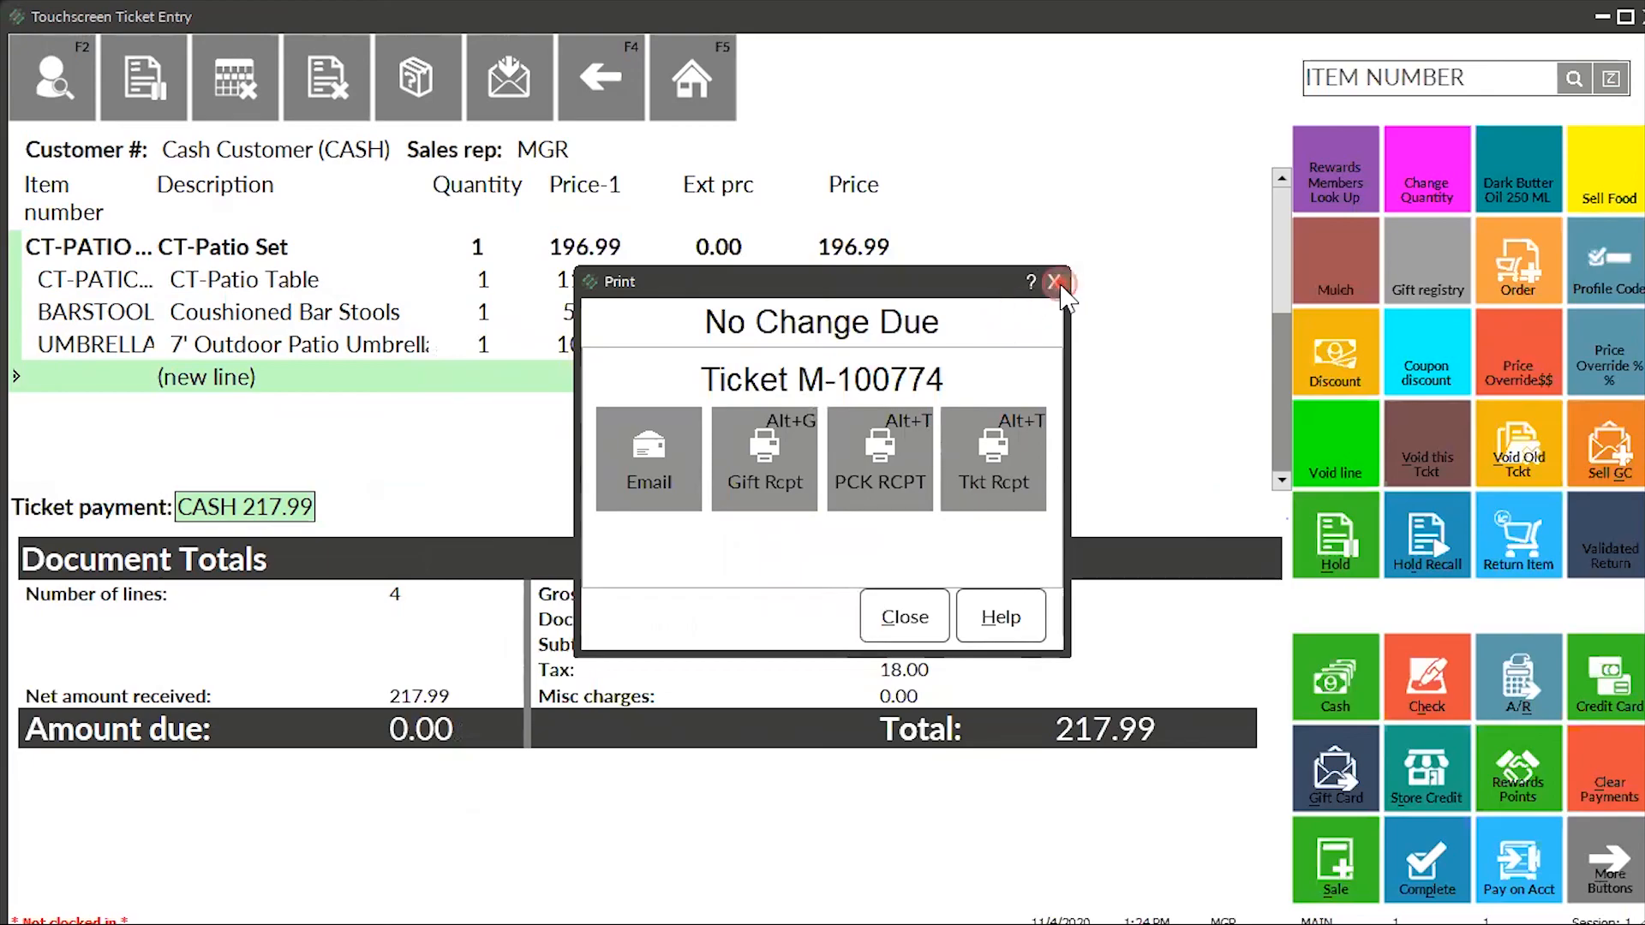
pyautogui.click(1056, 282)
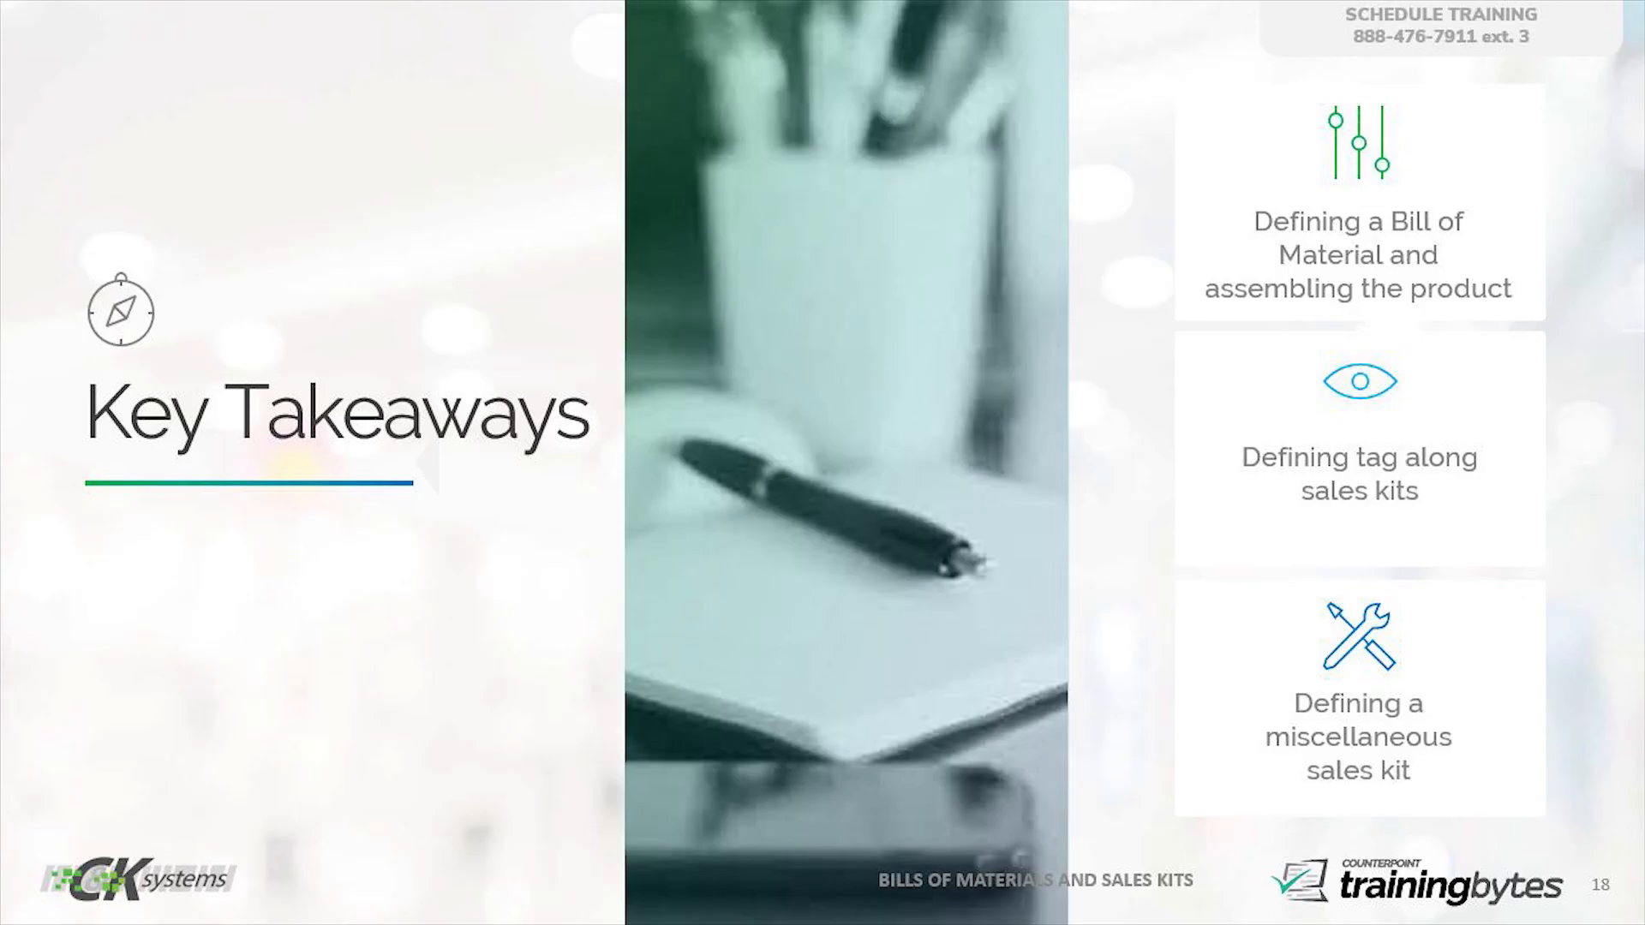